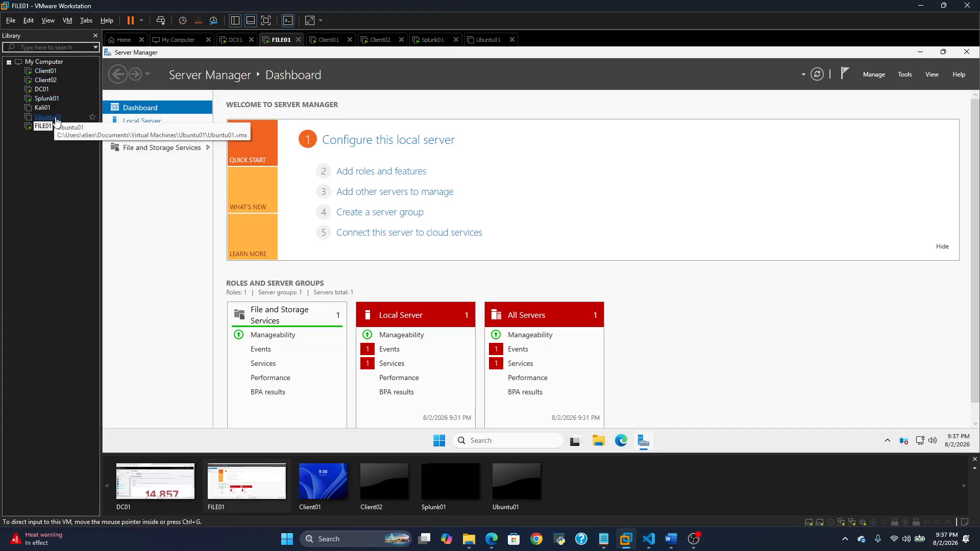
# - Switch to the DC01 virtual machine, minimize its browser and list the administrative tools available in Server Manager
pyautogui.click(51, 90)
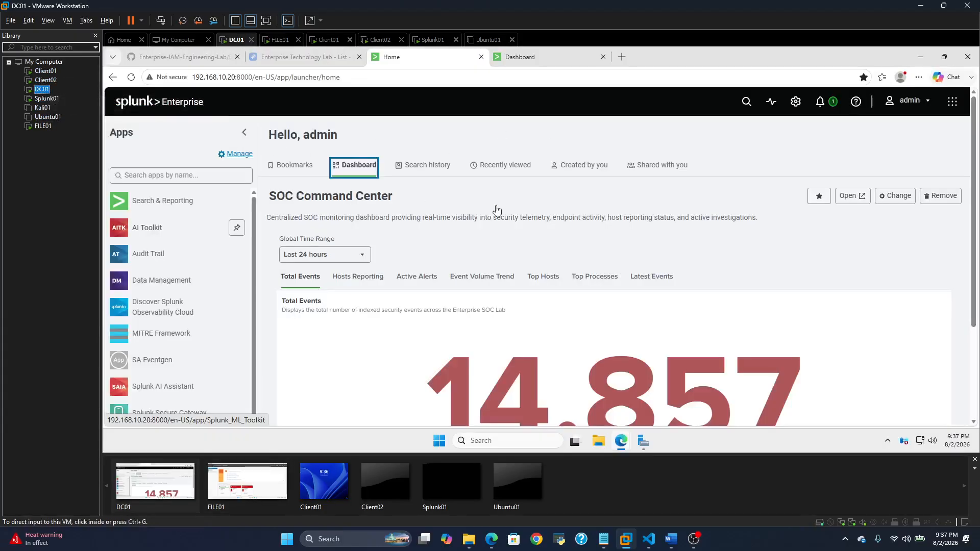
pyautogui.click(920, 58)
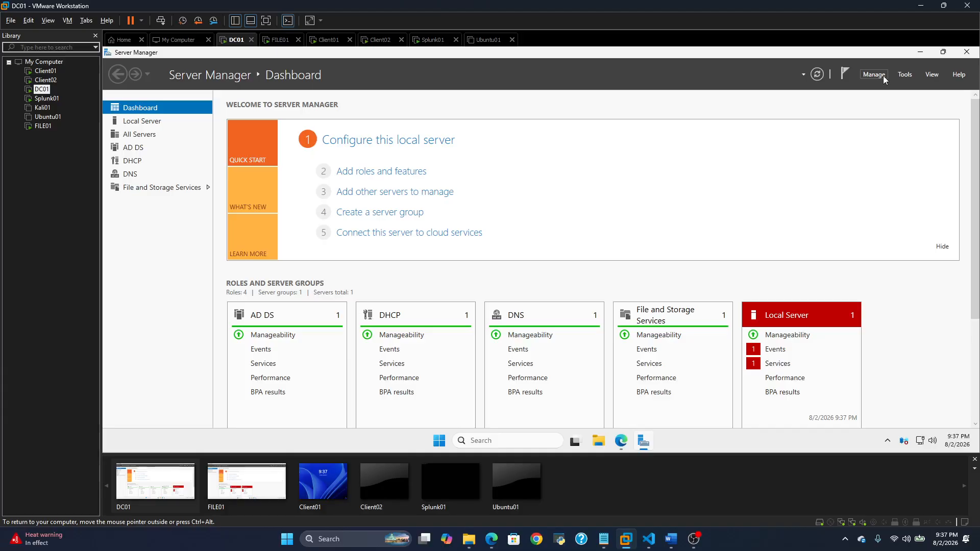
pyautogui.click(905, 74)
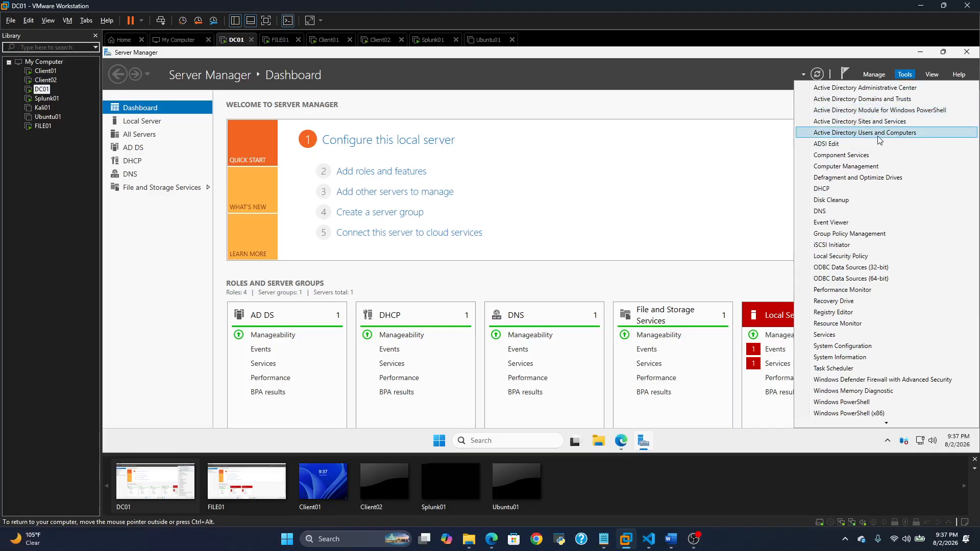
# - View the Client01 and Client02 virtual machines and wake the Client02 display to its sign-in screen
pyautogui.click(41, 73)
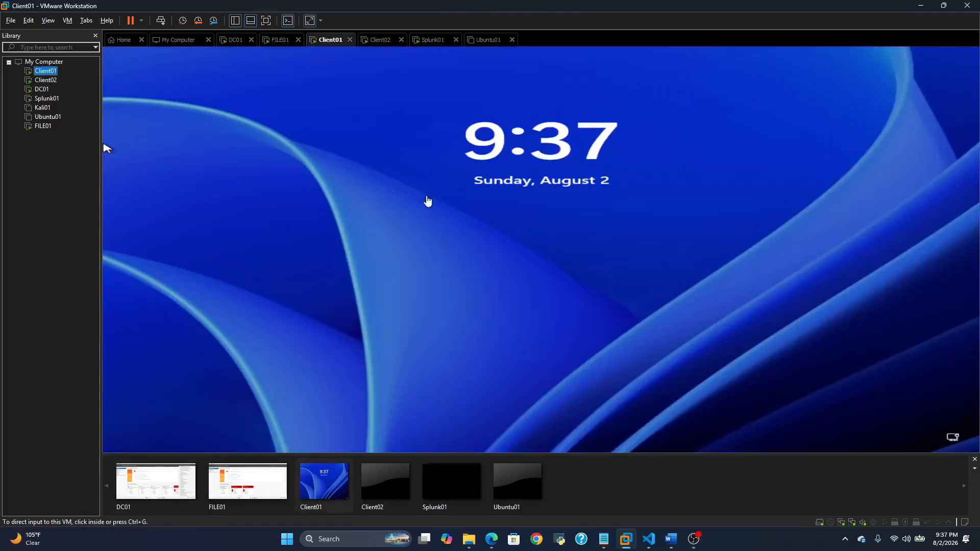
pyautogui.click(428, 200)
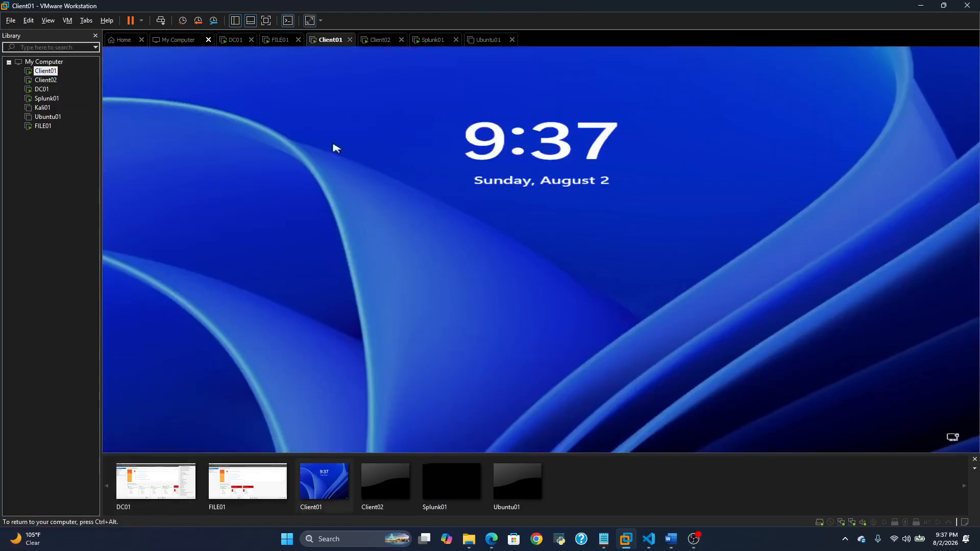
pyautogui.click(48, 82)
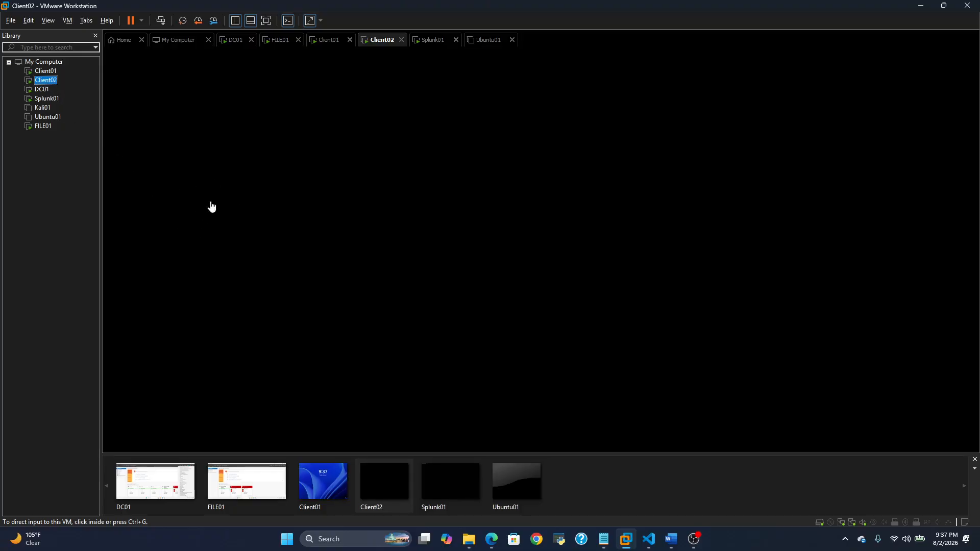
pyautogui.click(571, 244)
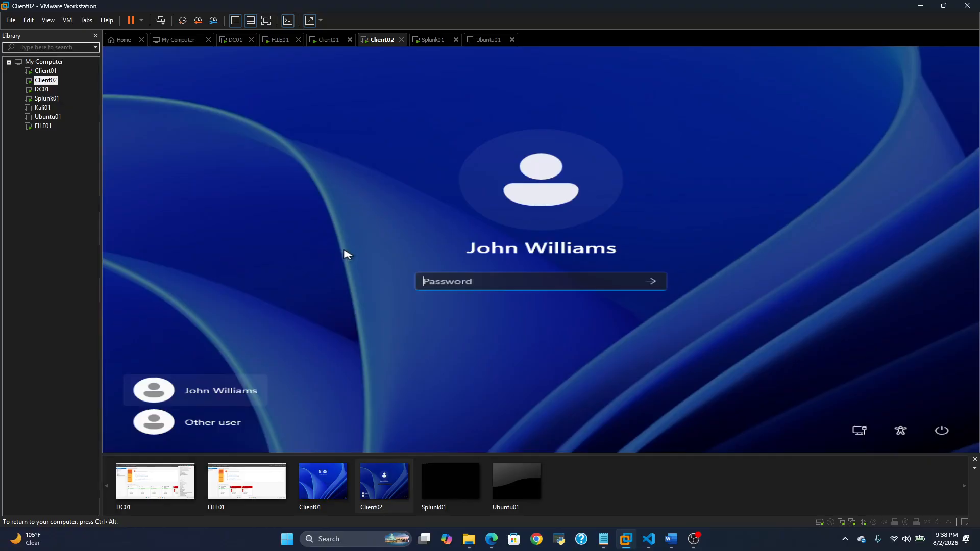
# - Switch to the FILE01 virtual machine, look at its File Explorer home view and minimize that window
pyautogui.click(50, 129)
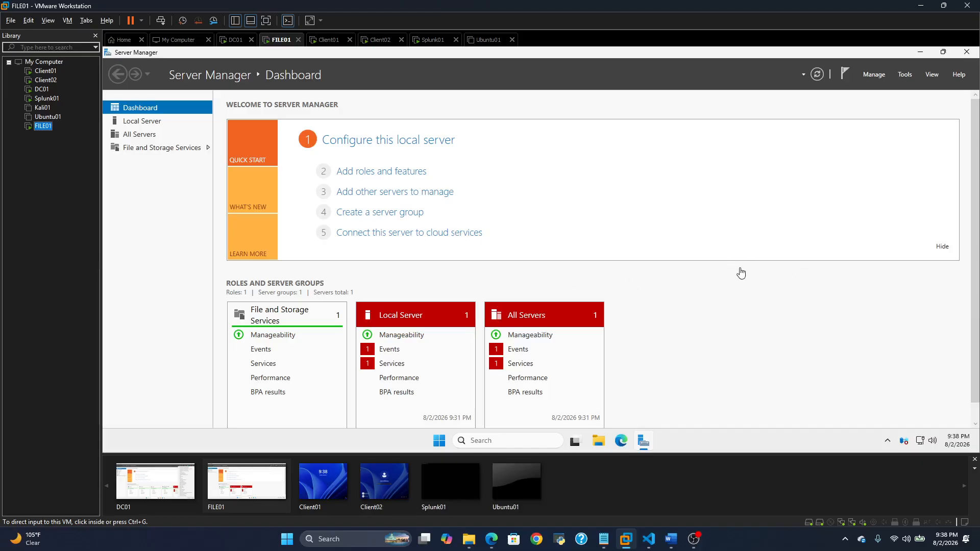
pyautogui.click(599, 442)
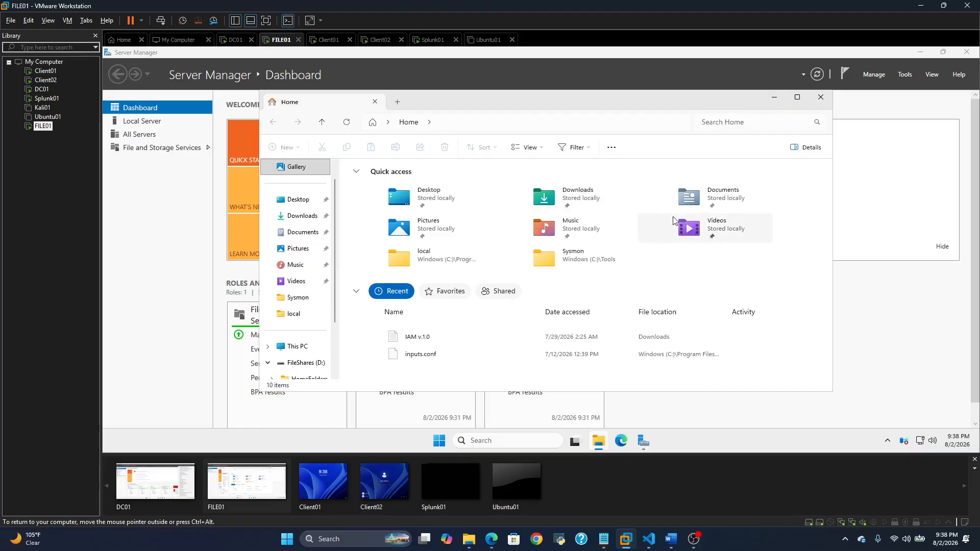
pyautogui.click(774, 101)
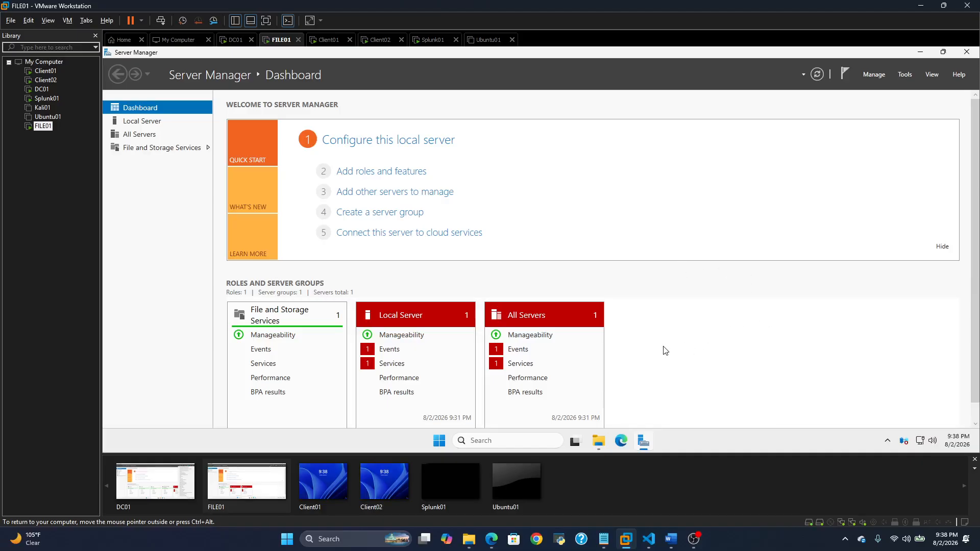
# - Return to DC01 and restore the browser window showing the Splunk Enterprise home page
pyautogui.click(29, 90)
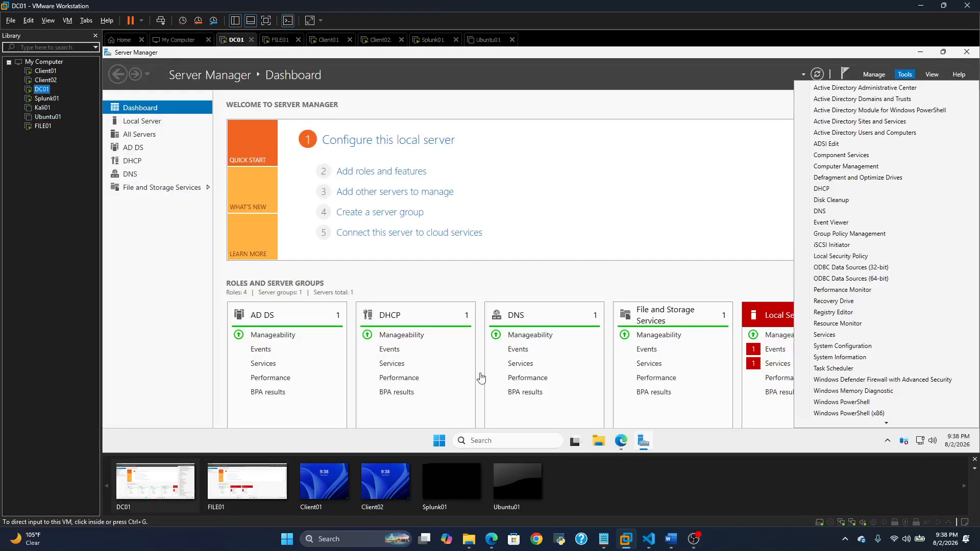
pyautogui.click(621, 441)
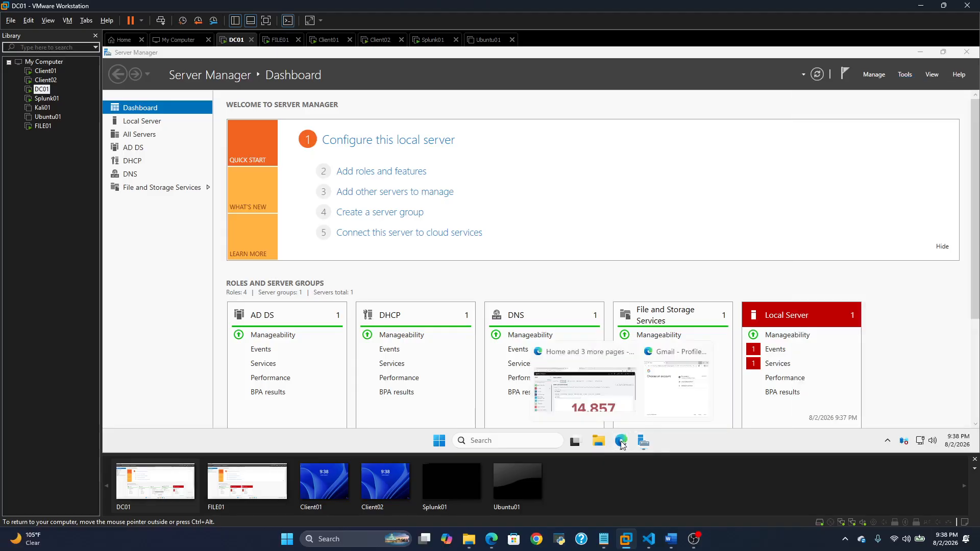
pyautogui.click(591, 404)
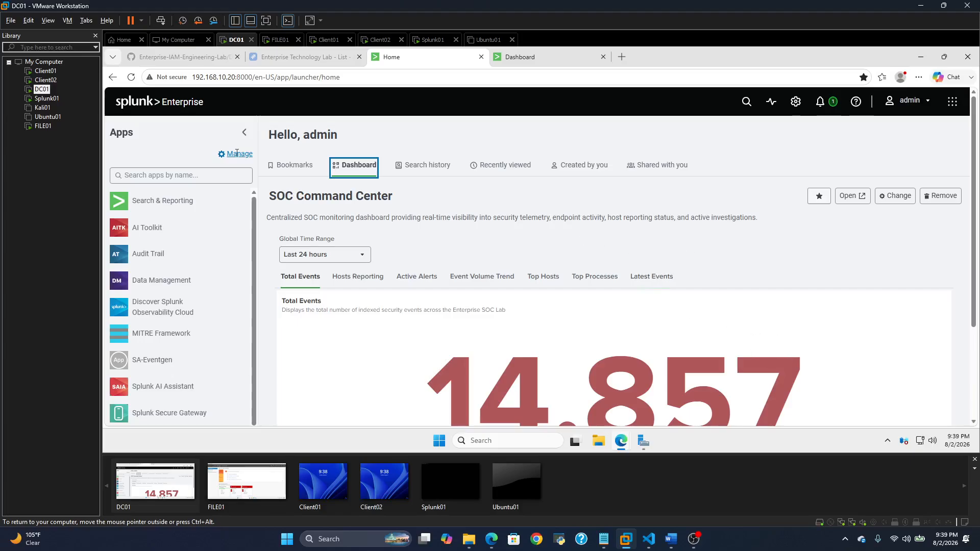
# - Look at the Splunk01 virtual machine's terminal console and release the captured input back to the host
pyautogui.click(47, 99)
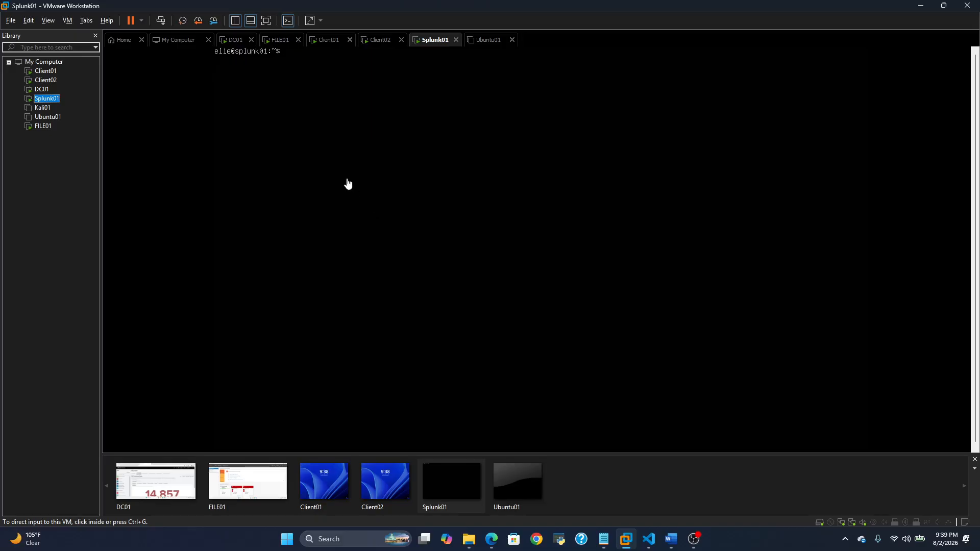
pyautogui.click(347, 183)
pyautogui.click(144, 94)
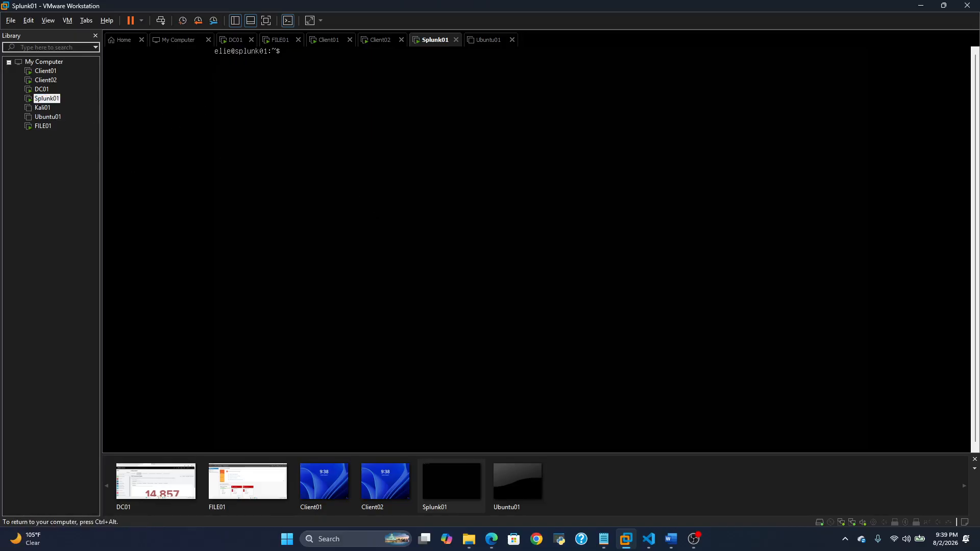
pyautogui.hotkey('ctrl', 'alt')
pyautogui.click(119, 113)
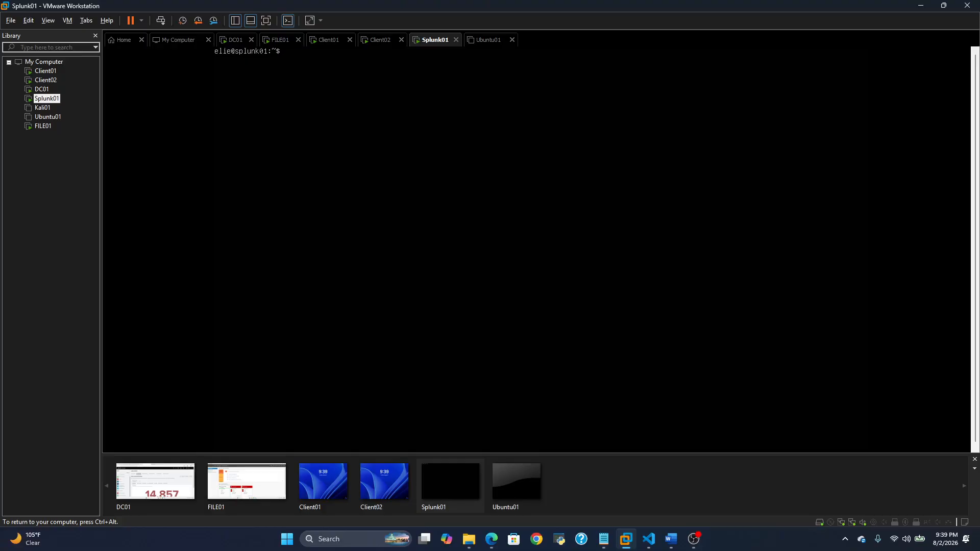
pyautogui.hotkey('ctrl', 'alt')
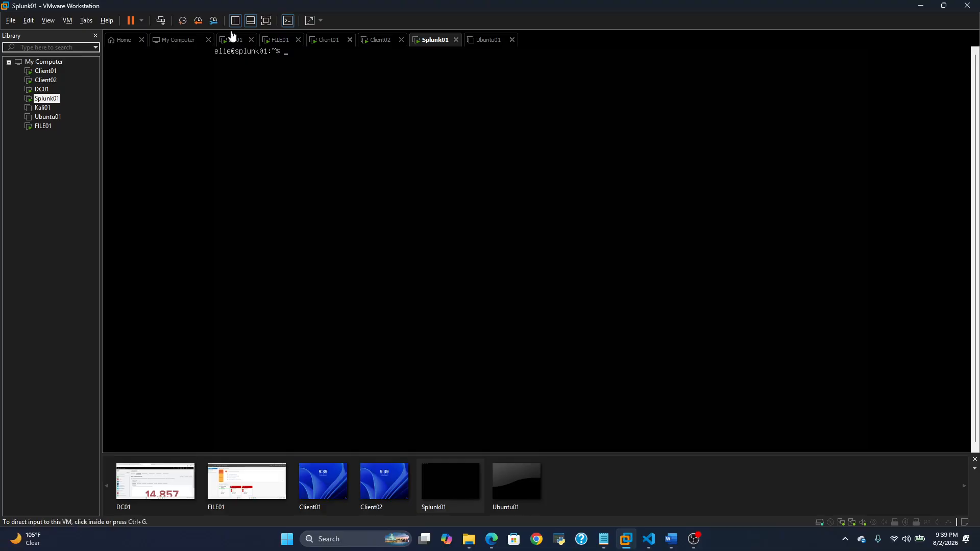
pyautogui.click(166, 81)
pyautogui.hotkey('ctrl', 'alt')
pyautogui.click(43, 99)
# - Switch to DC01 and view the SOC Command Center dashboard on the Splunk home page
pyautogui.click(53, 89)
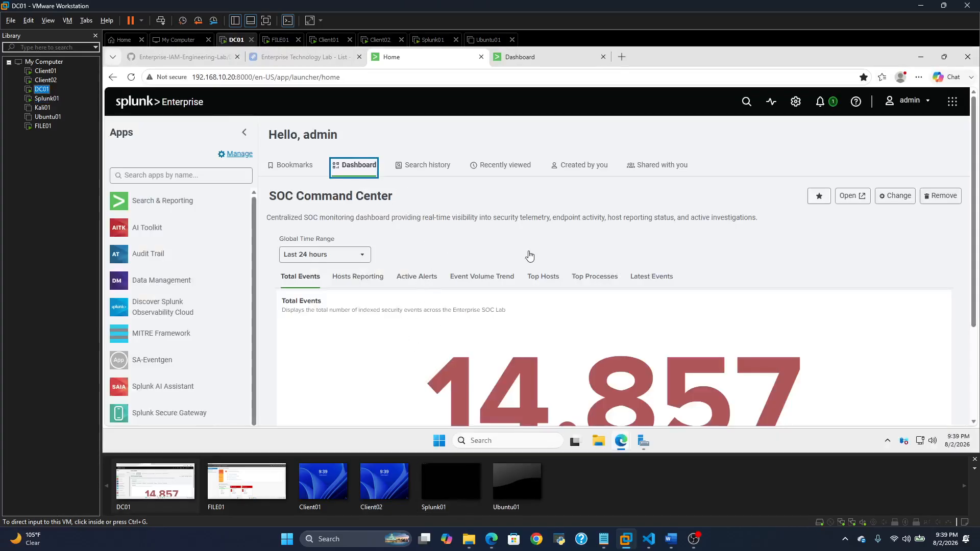
pyautogui.scroll(-1, 422, 279)
pyautogui.scroll(1, 422, 279)
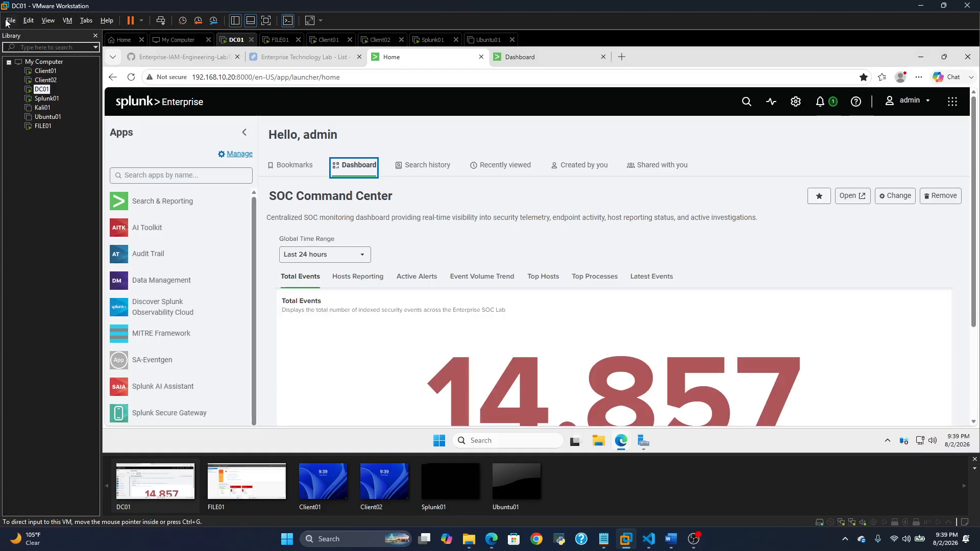
# - Inspect the LAN segment choices for Network Adapter 2 in Client01's virtual machine settings, then close the settings without changes
pyautogui.rightClick(42, 71)
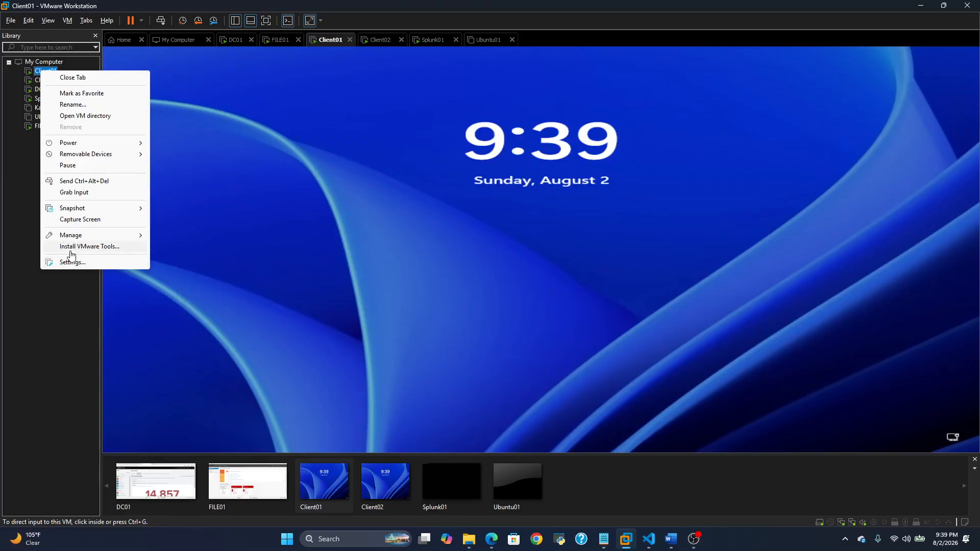
pyautogui.moveTo(96, 236)
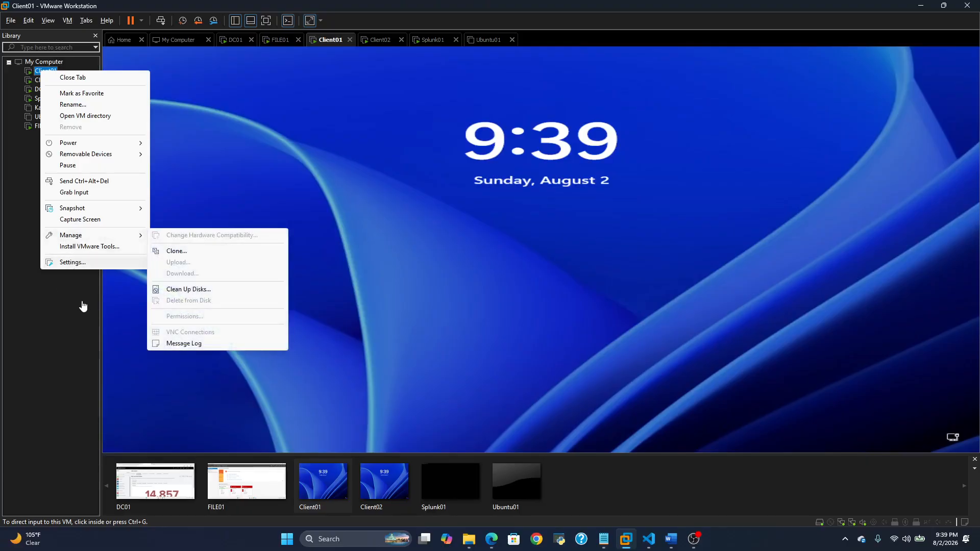
pyautogui.click(76, 266)
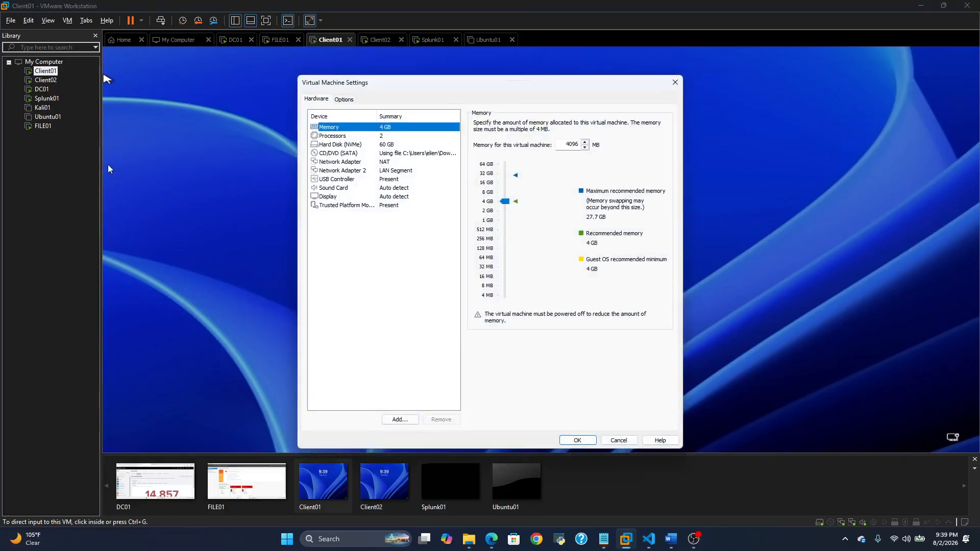
pyautogui.click(358, 174)
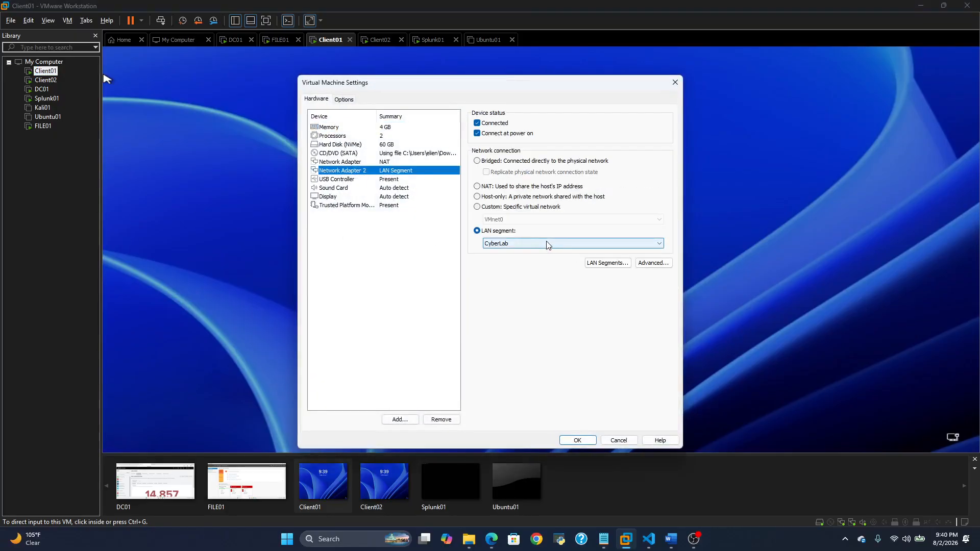
pyautogui.click(658, 244)
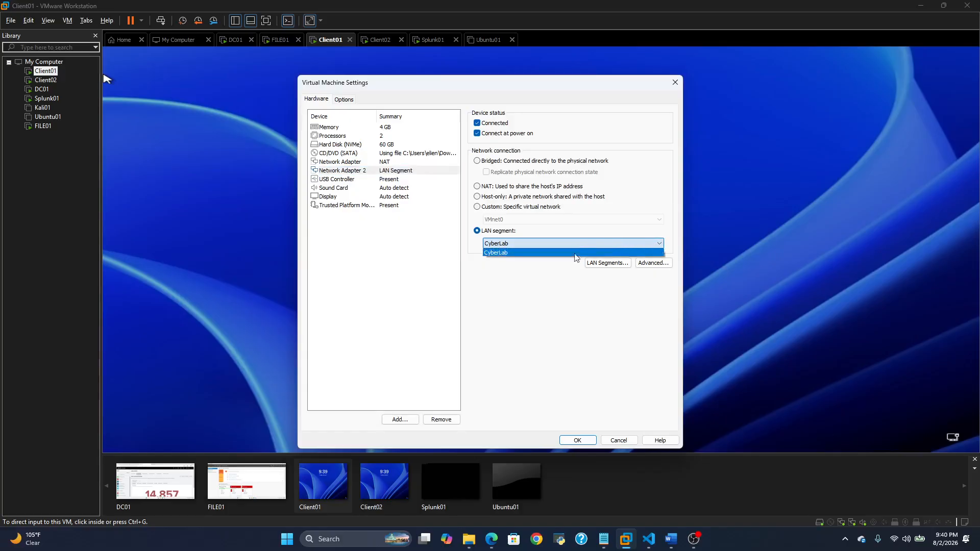
pyautogui.click(675, 84)
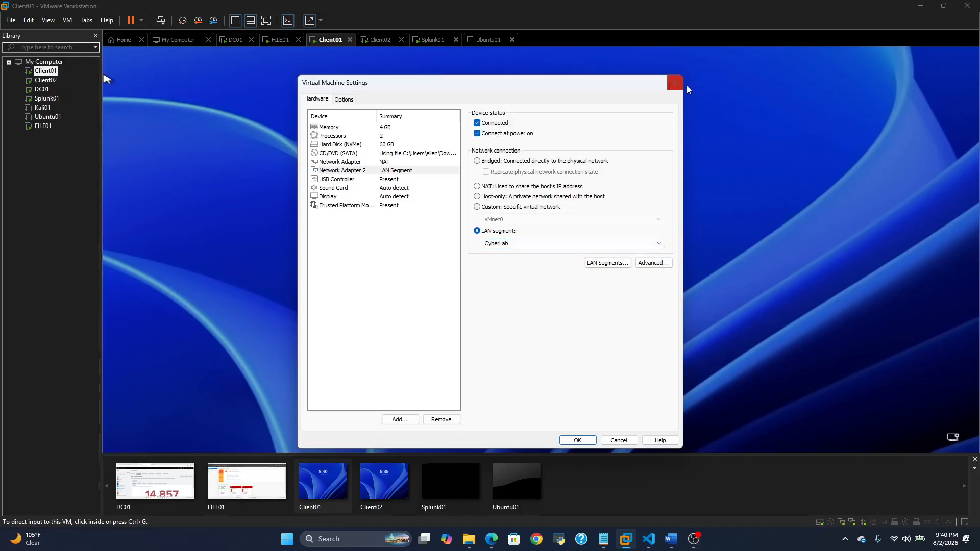
pyautogui.click(675, 83)
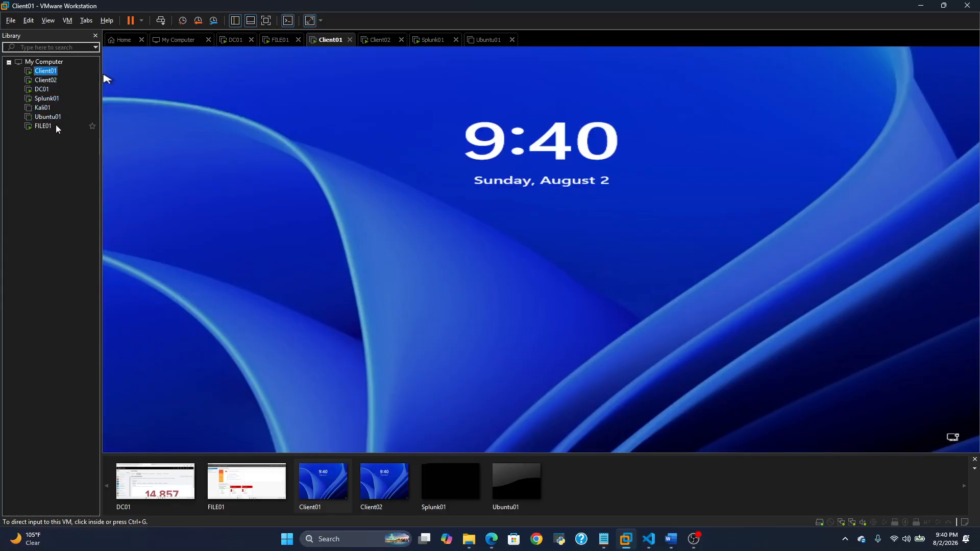
# - View the DC01 virtual machine and the Splunk01 console in turn
pyautogui.click(42, 89)
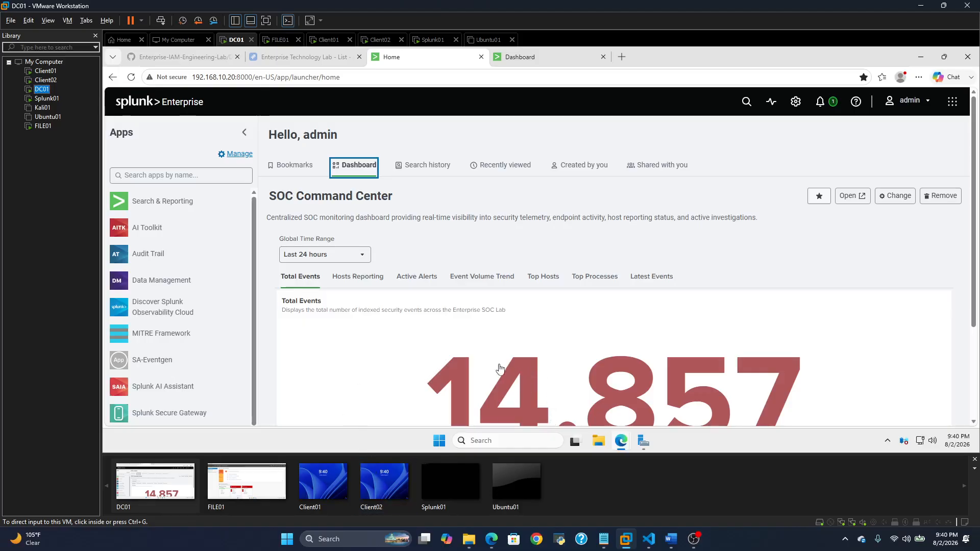
pyautogui.click(52, 99)
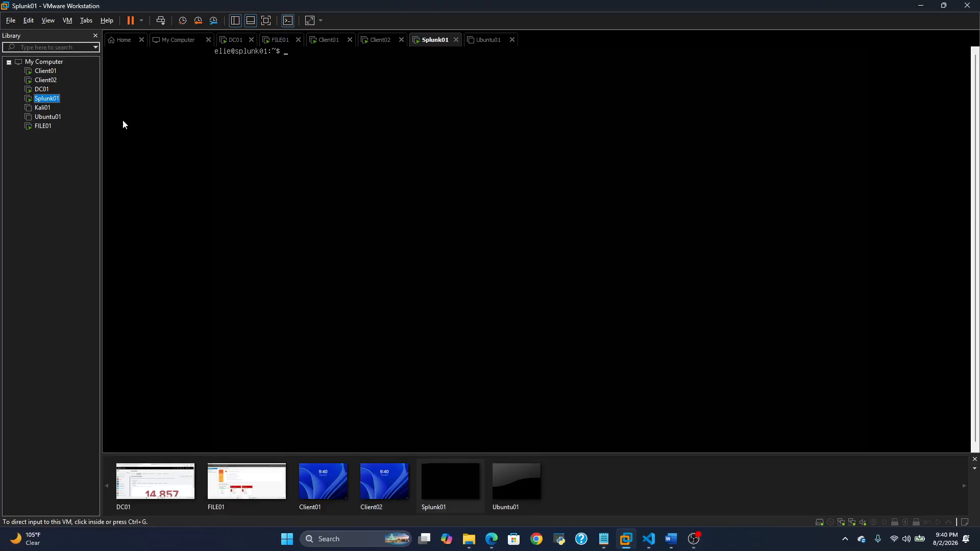
# - Bring up the sign-in screen on Client01 and sign in to the displayed user account with the account password
pyautogui.click(44, 71)
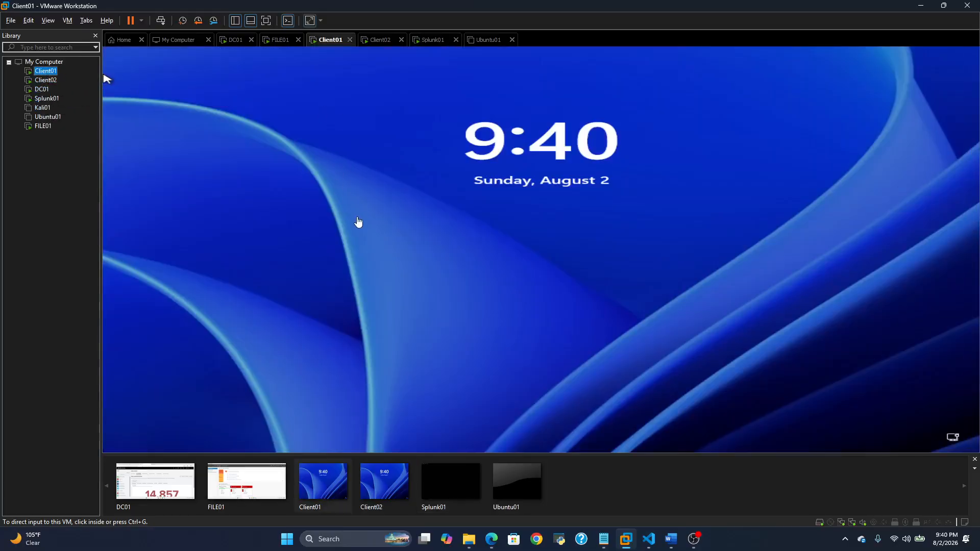
pyautogui.click(160, 19)
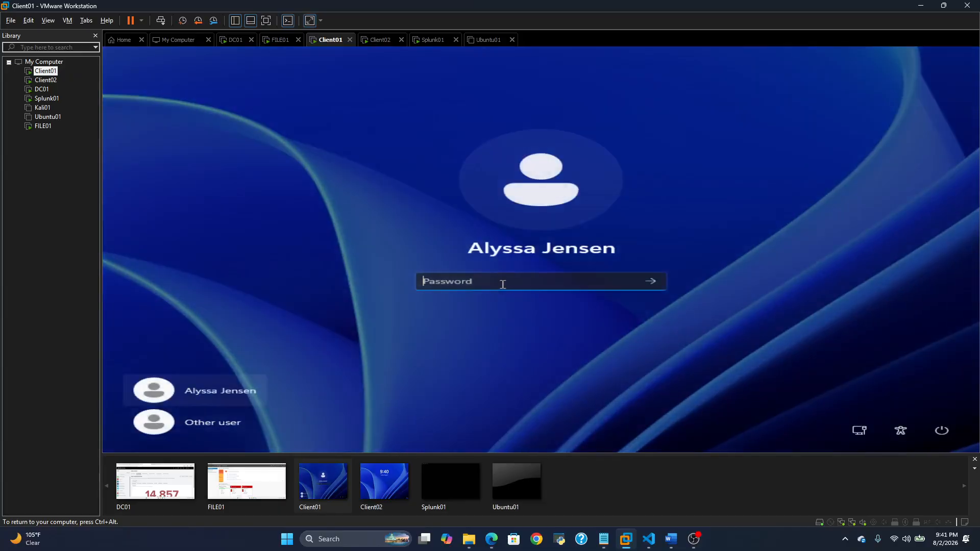
pyautogui.write('Pas•••••••••')
pyautogui.press('Return')
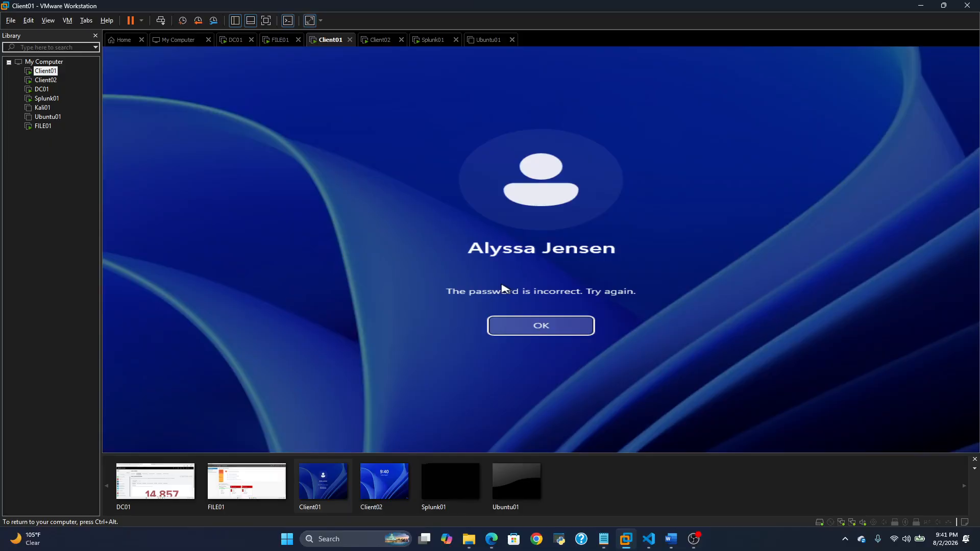
pyautogui.click(542, 334)
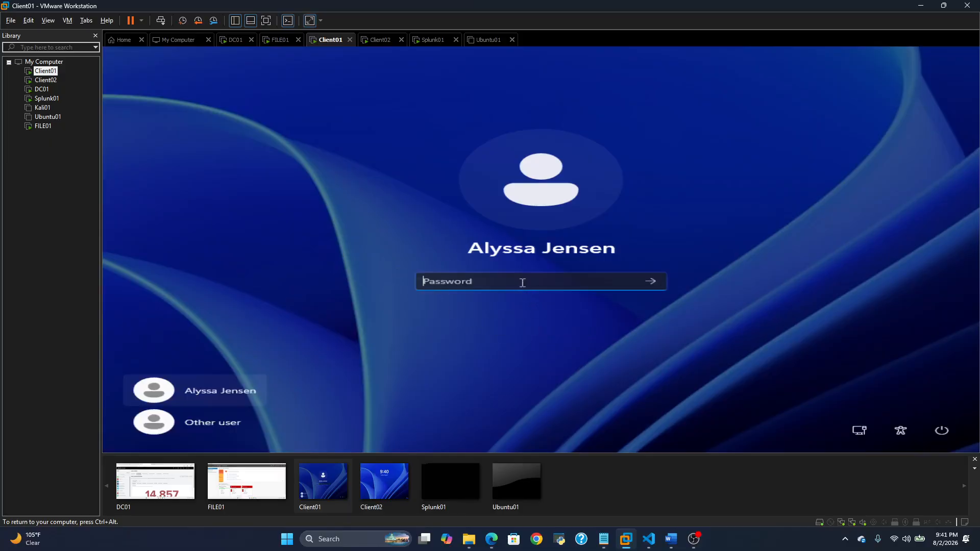
pyautogui.write('•••••••••••')
pyautogui.press('Return')
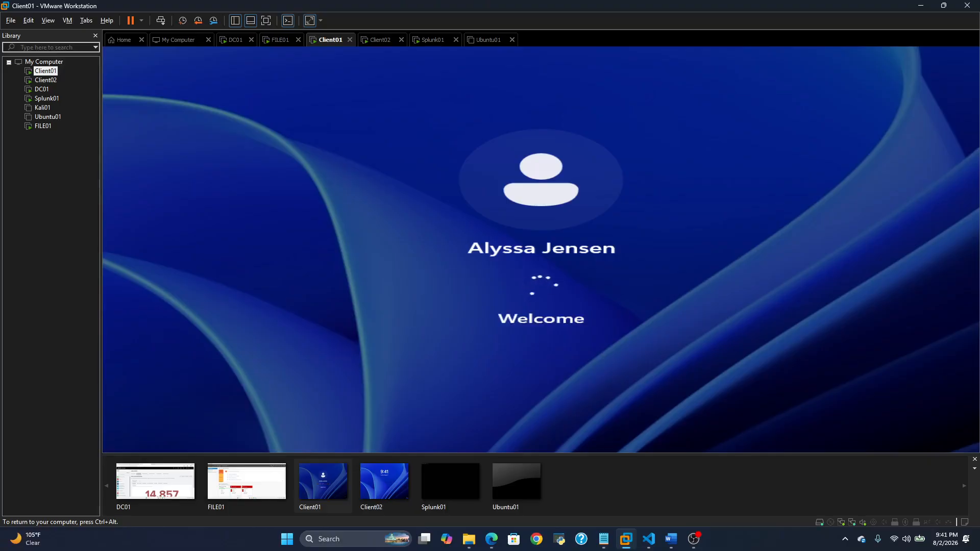
# - Release the input captured by Client01 and switch to the DC01 virtual machine
pyautogui.hotkey('ctrl', 'alt')
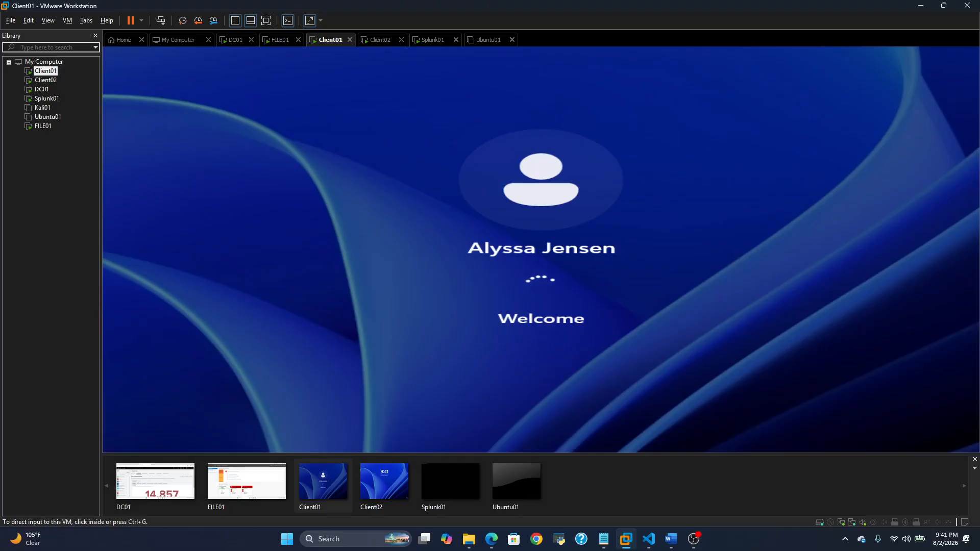
pyautogui.hotkey('ctrl', 'g')
pyautogui.hotkey('ctrl', 'alt')
pyautogui.click(42, 90)
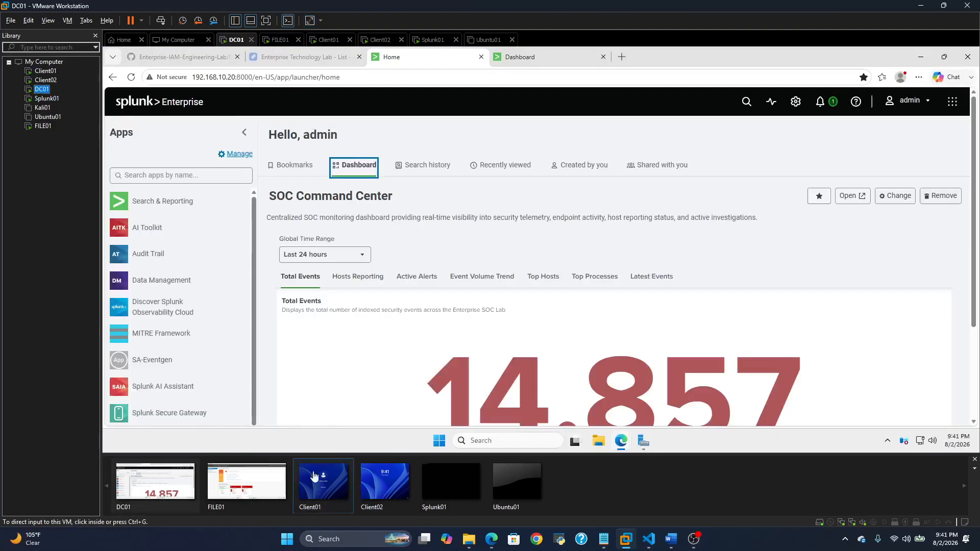
# - Open a PowerShell terminal on DC01, clear the console, and run Get-Service Sysmon64
pyautogui.rightClick(440, 443)
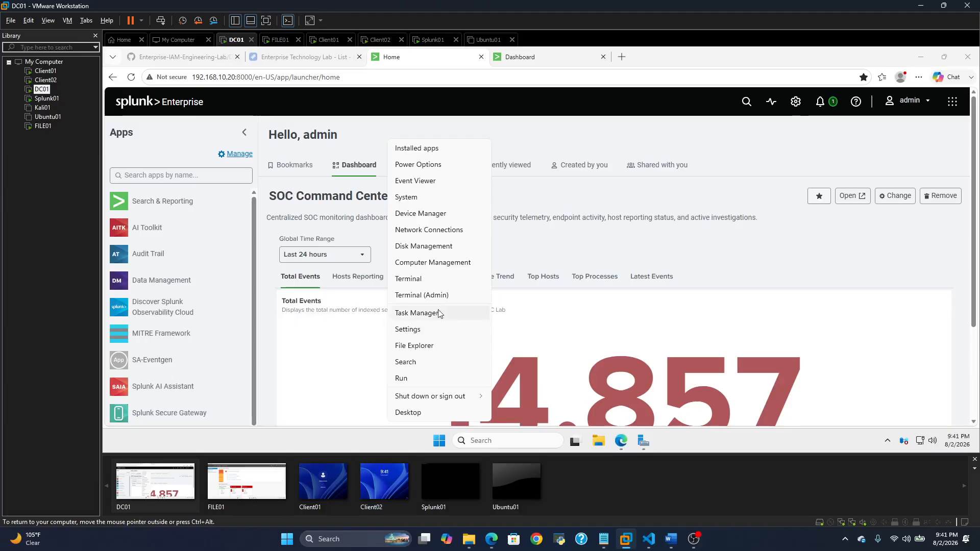
pyautogui.click(424, 281)
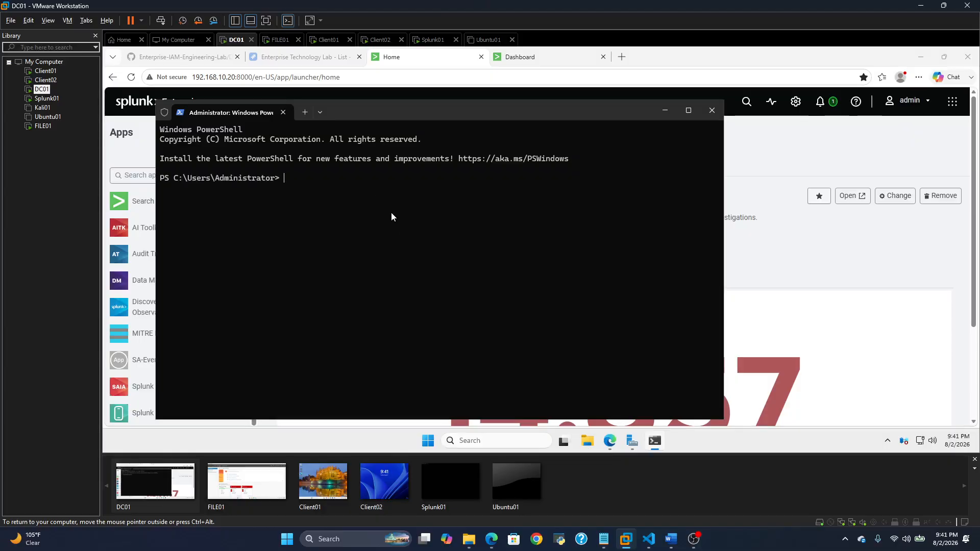
pyautogui.write('cls')
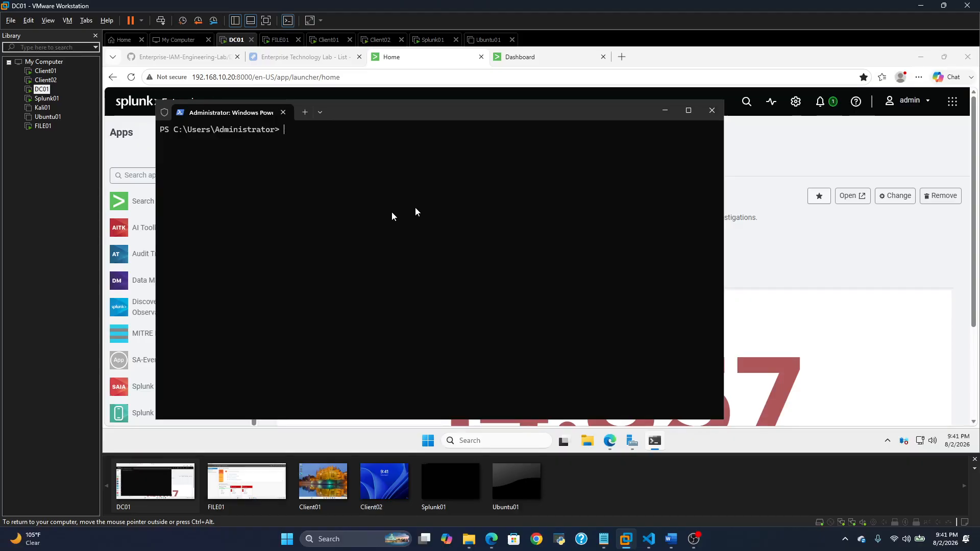
pyautogui.write('Get-Service Sysmon64')
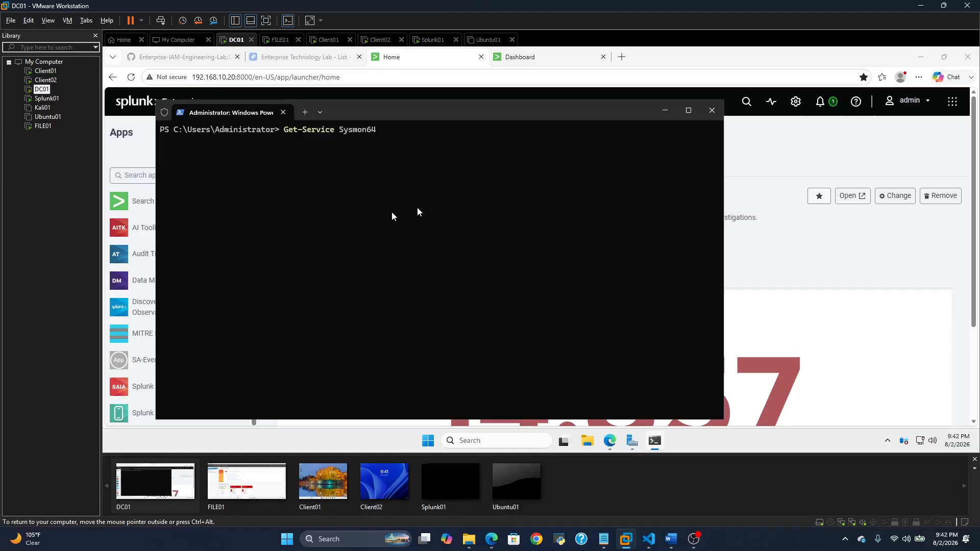
pyautogui.press('Return')
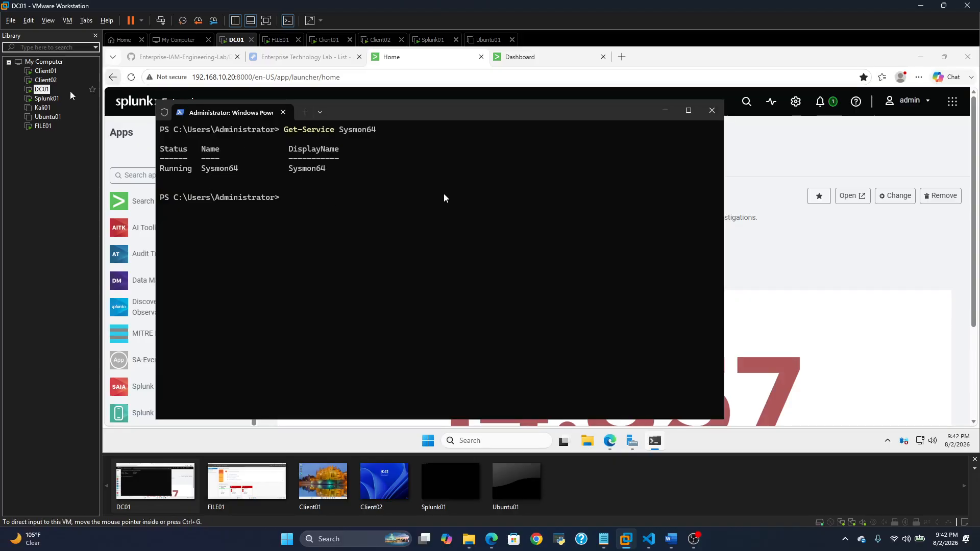
# - Switch to the FILE01 virtual machine, open an administrator terminal with the elevation approved, and clear the console
pyautogui.click(43, 125)
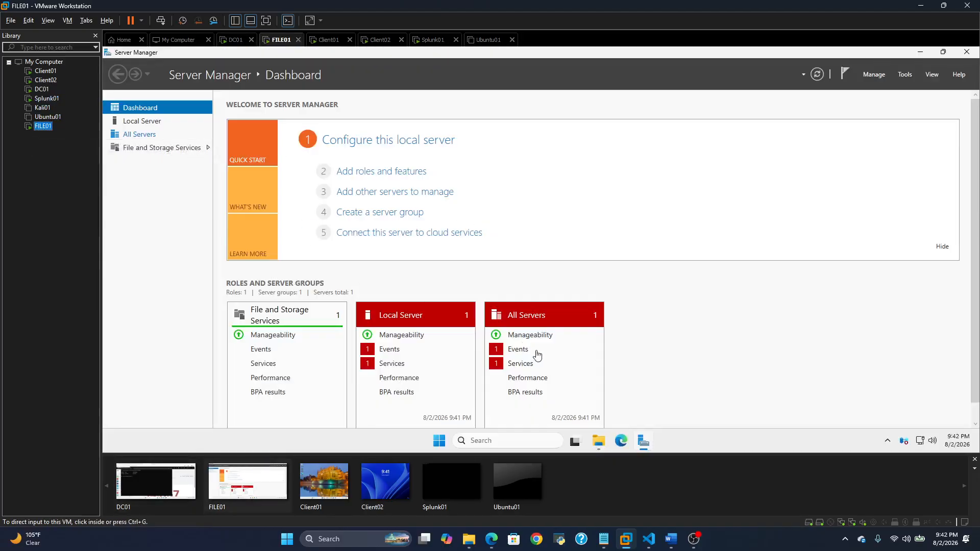
pyautogui.rightClick(438, 441)
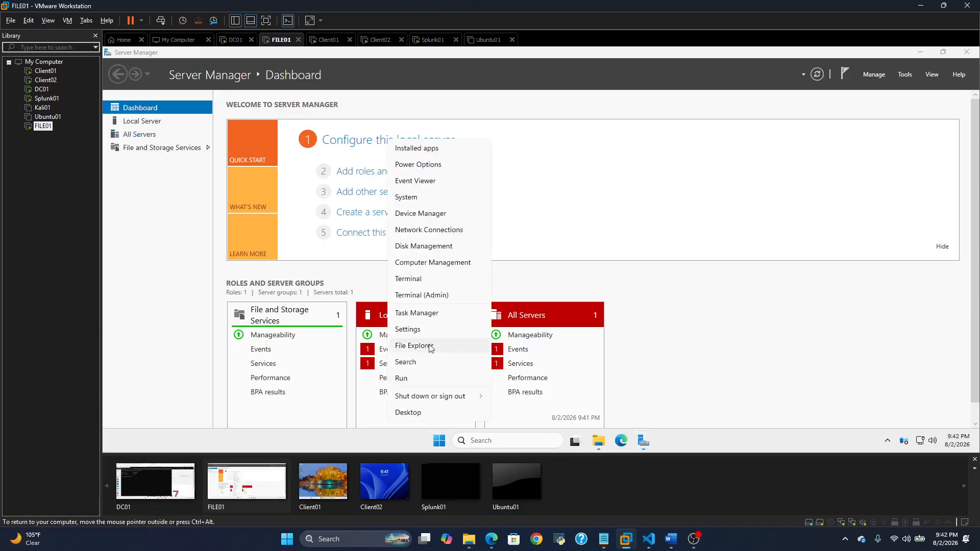
pyautogui.click(440, 296)
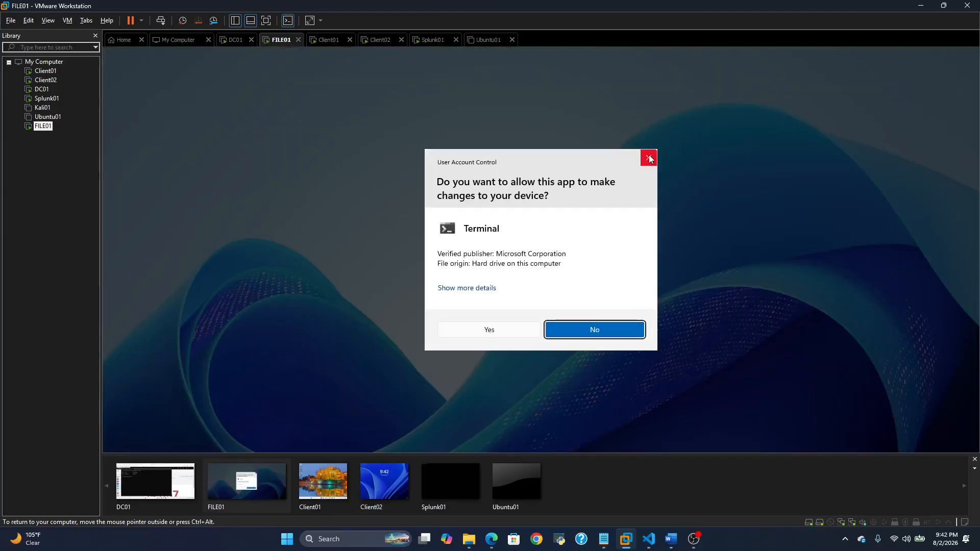
pyautogui.click(485, 334)
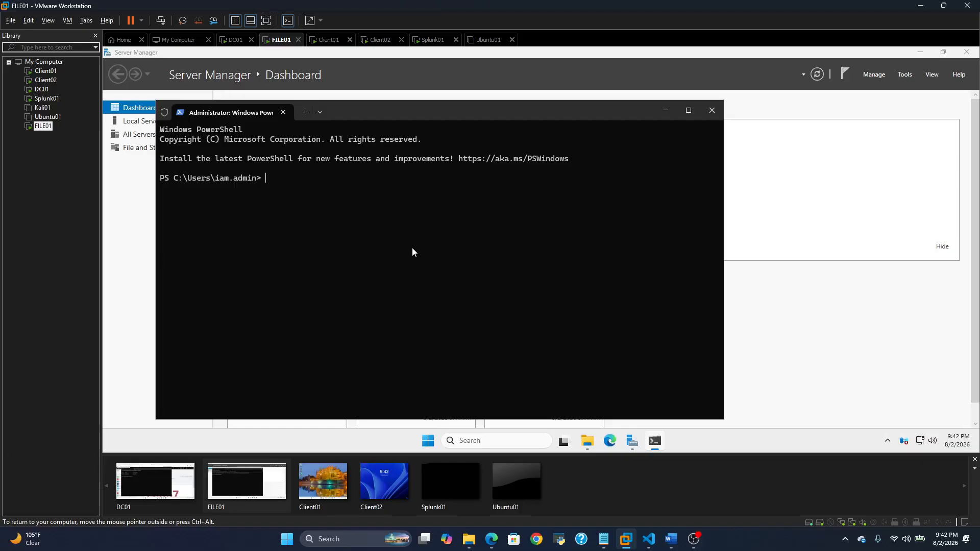
pyautogui.write('cls')
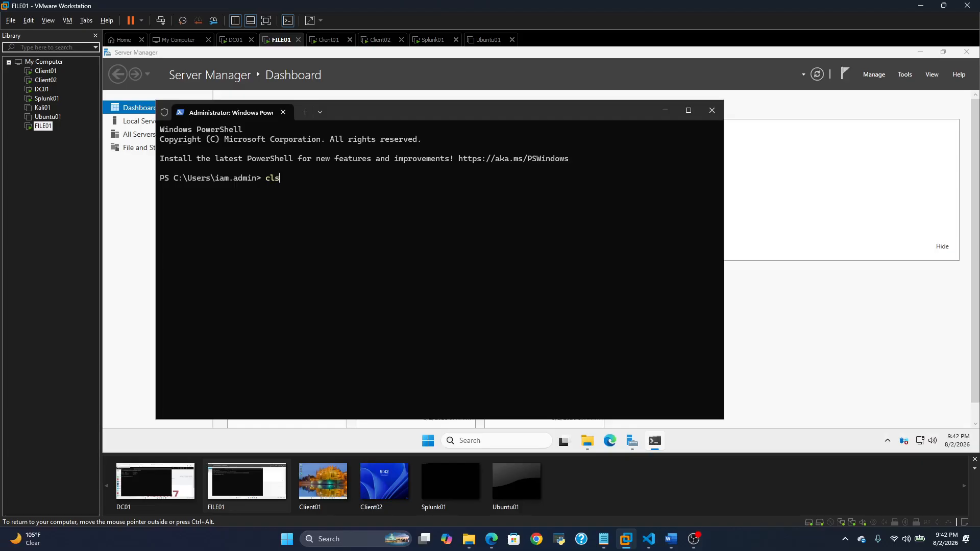
pyautogui.press('Return')
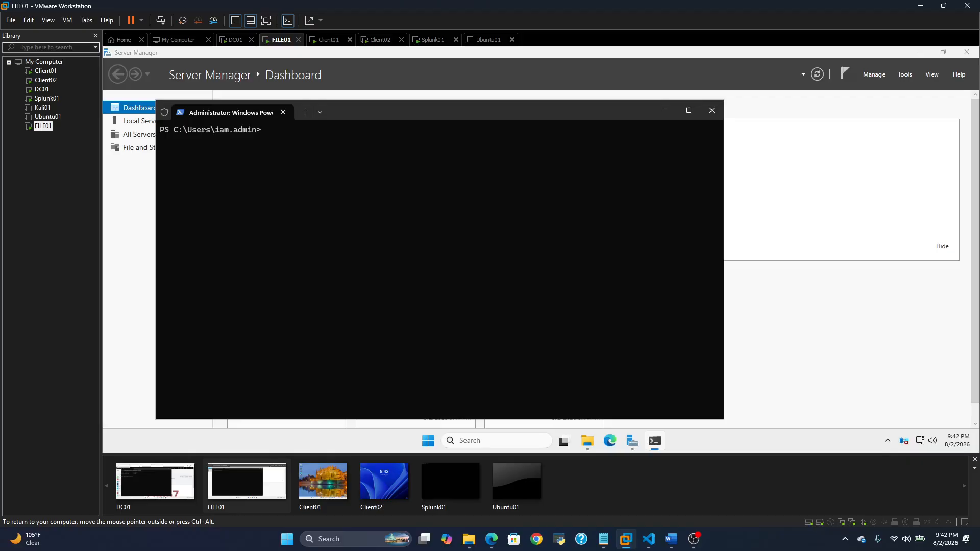
# - Check the Sysmon service on FILE01 with Get-Service Sysmon64
pyautogui.write('Gert')
pyautogui.write('t-=')
pyautogui.write('Service Sysmon64')
pyautogui.press('Return')
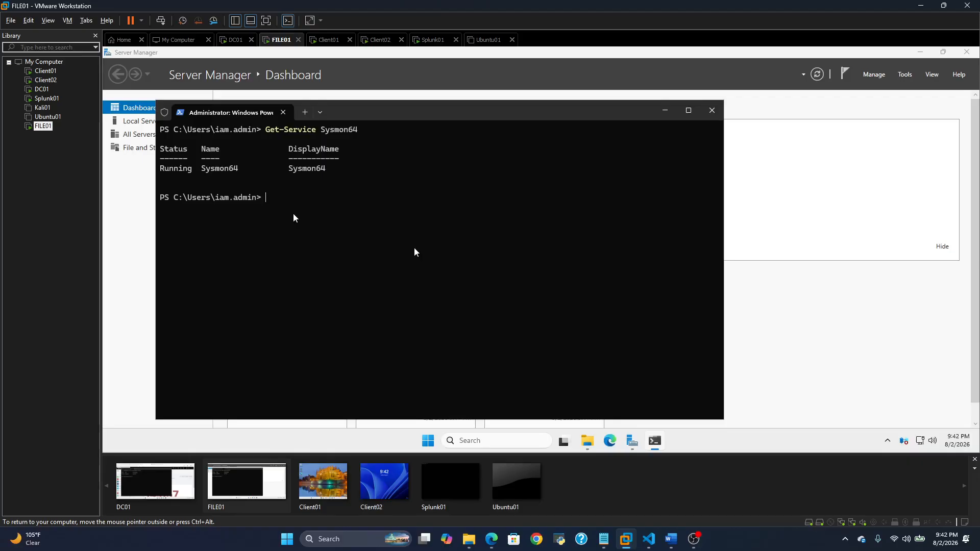
# - Check the Splunk forwarder service on FILE01 with Get-Service SplunkForwarder
pyautogui.write('G')
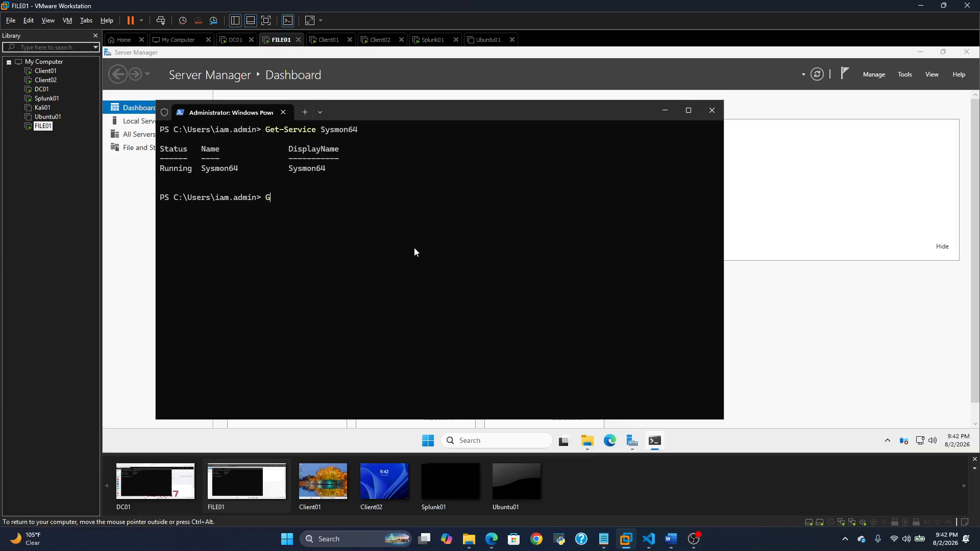
pyautogui.write('et-Service SplunkFo')
pyautogui.write('rwarder')
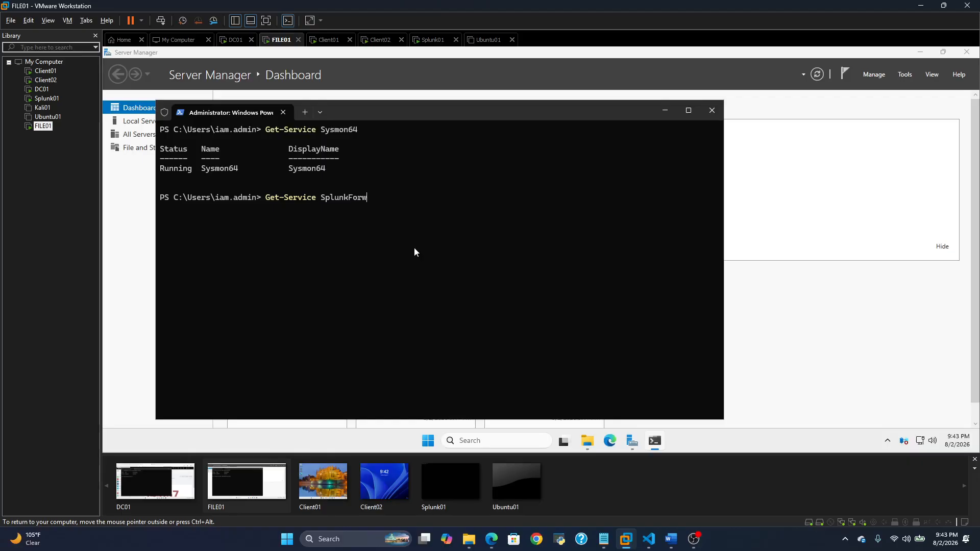
pyautogui.press('Return')
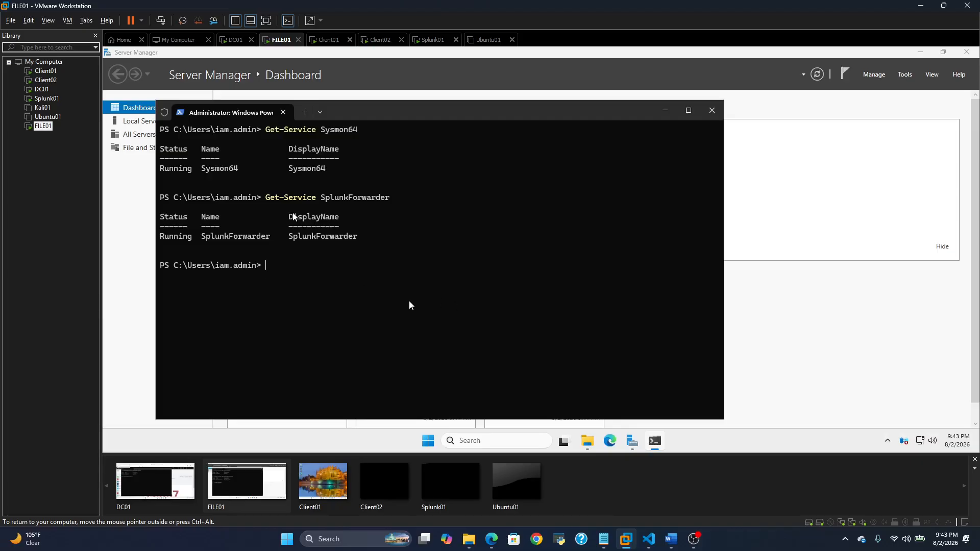
# - Look up the Splunk daemon process on FILE01 with Get-Process splunkd
pyautogui.write('Get-Process spli')
pyautogui.press('BackSpace')
pyautogui.write('unkd')
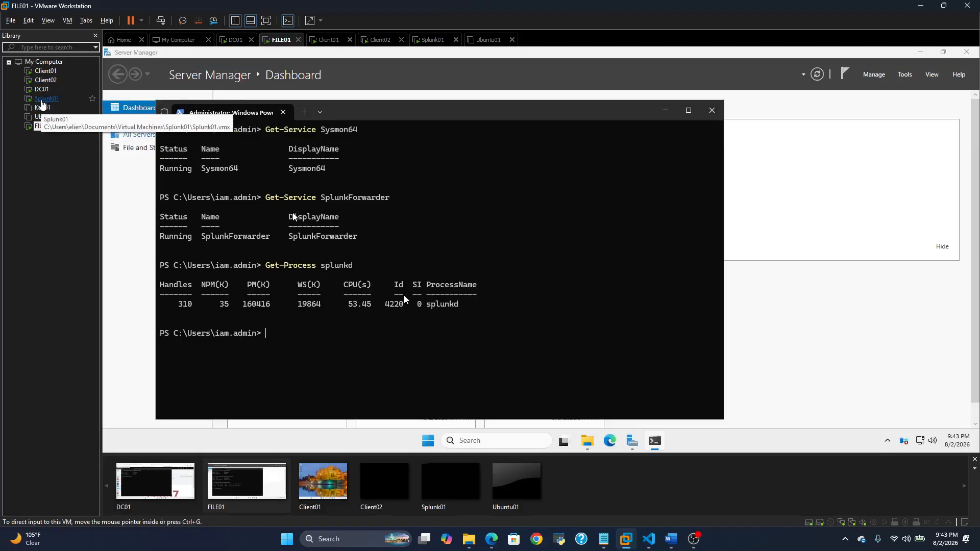
# - Switch to the DC01 virtual machine and try to query the forwarder with Get-Service SplunkForwearder
pyautogui.click(44, 89)
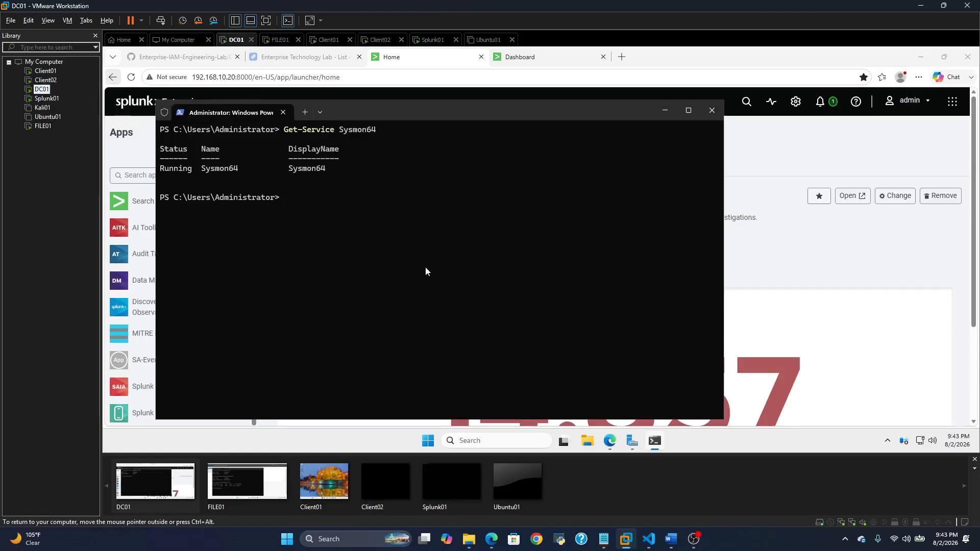
pyautogui.write('Get-')
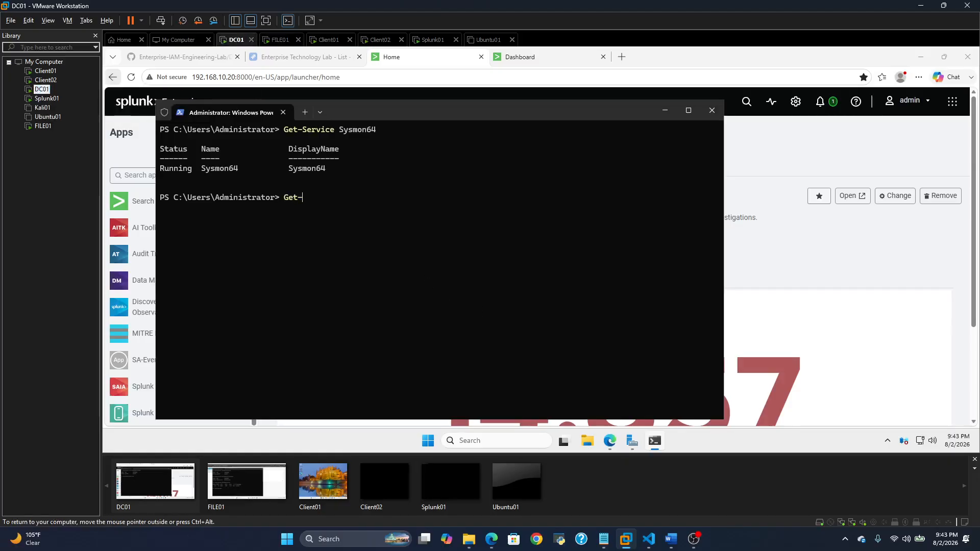
pyautogui.write('Service Spl')
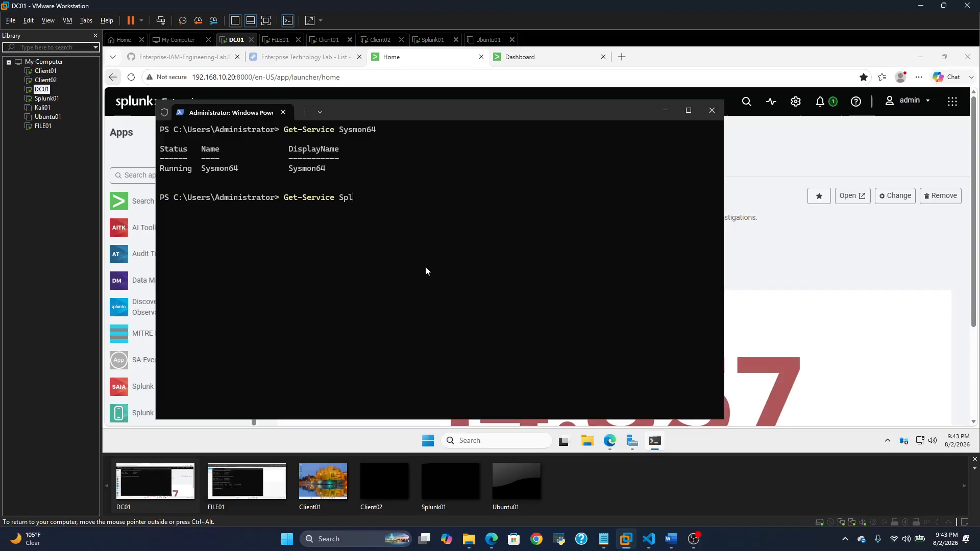
pyautogui.write('unkForwearder')
pyautogui.press('Return')
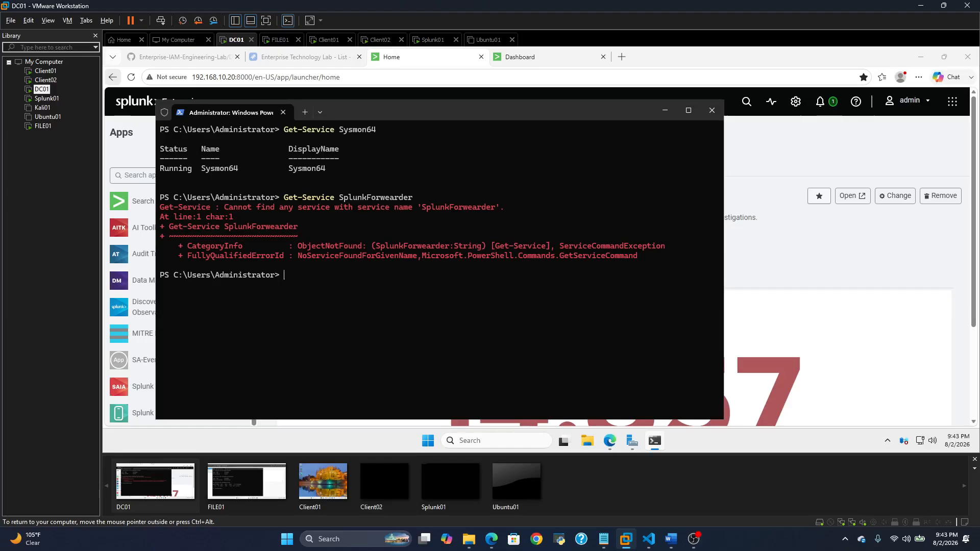
# - Recall the last command on DC01, correct the service name, and run Get-Service SplunkForwarder
pyautogui.press('Up')
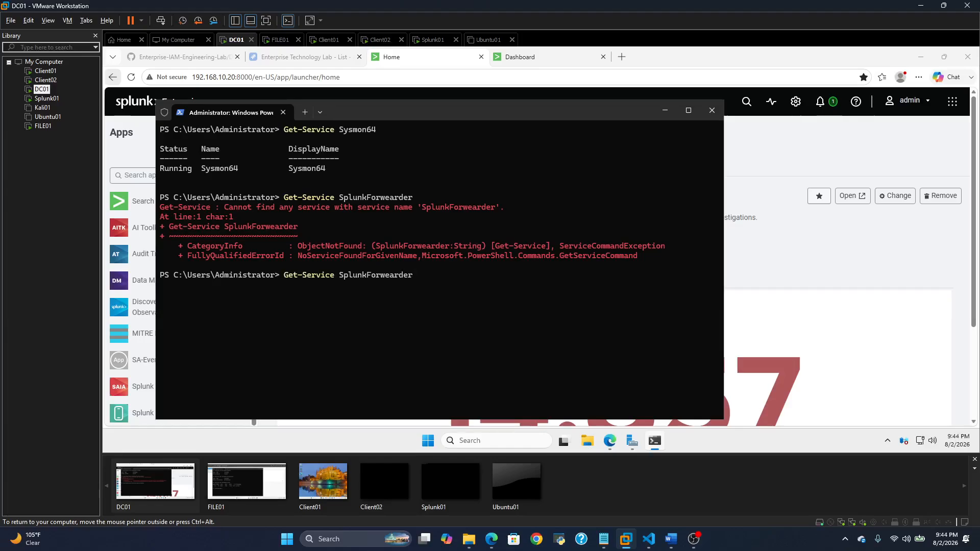
pyautogui.press('Left')
pyautogui.press('Left')
pyautogui.press('Left')
pyautogui.press('BackSpace')
pyautogui.press('Return')
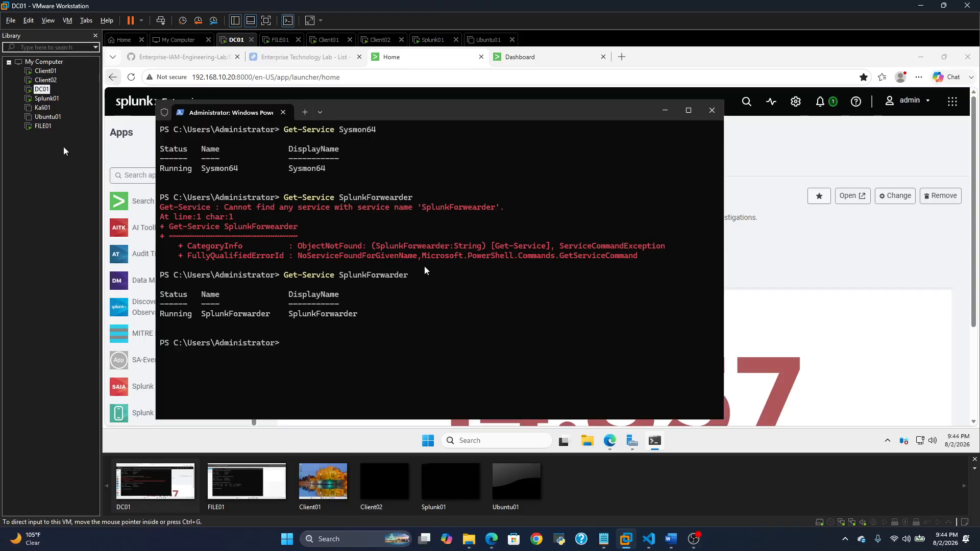
# - Switch to the Client01 virtual machine, open a non-elevated PowerShell terminal, maximize it, and clear the console
pyautogui.click(46, 71)
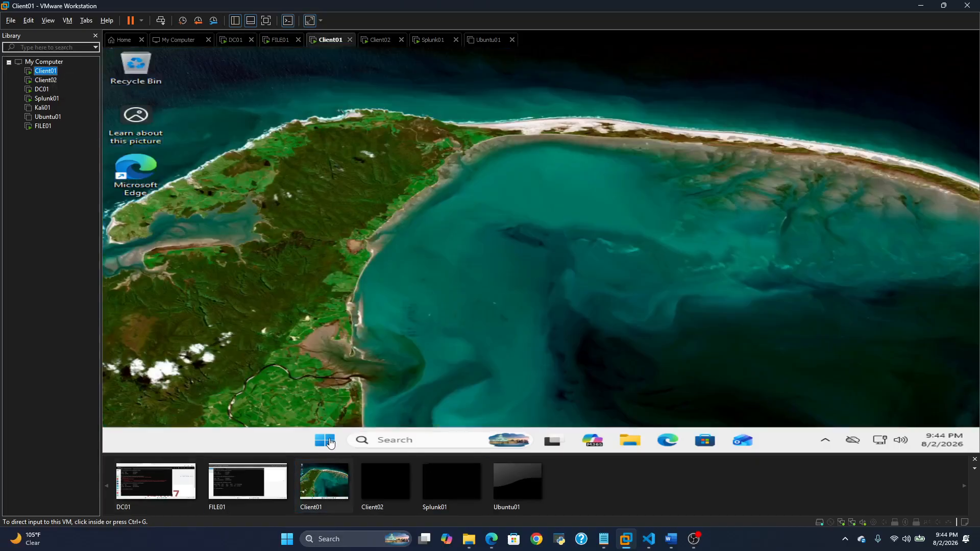
pyautogui.click(330, 443)
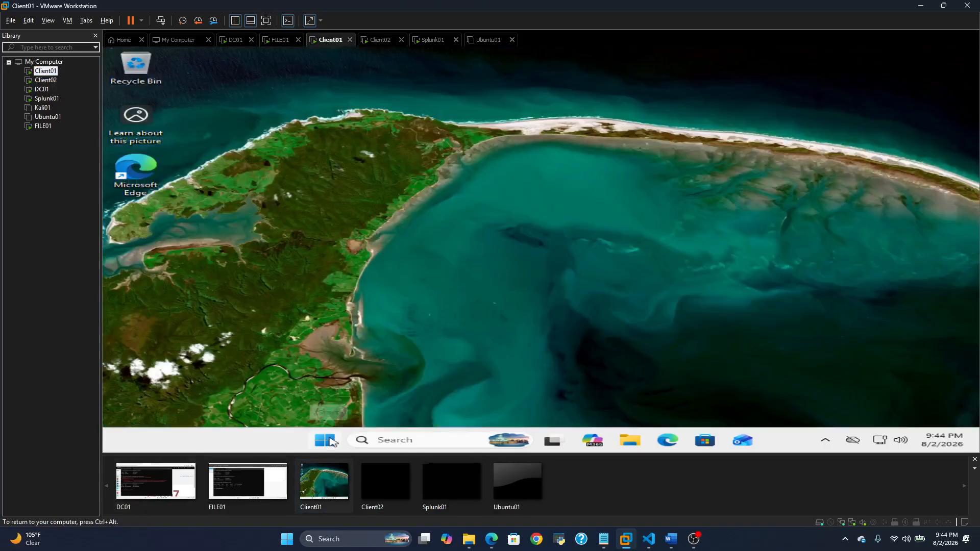
pyautogui.rightClick(322, 445)
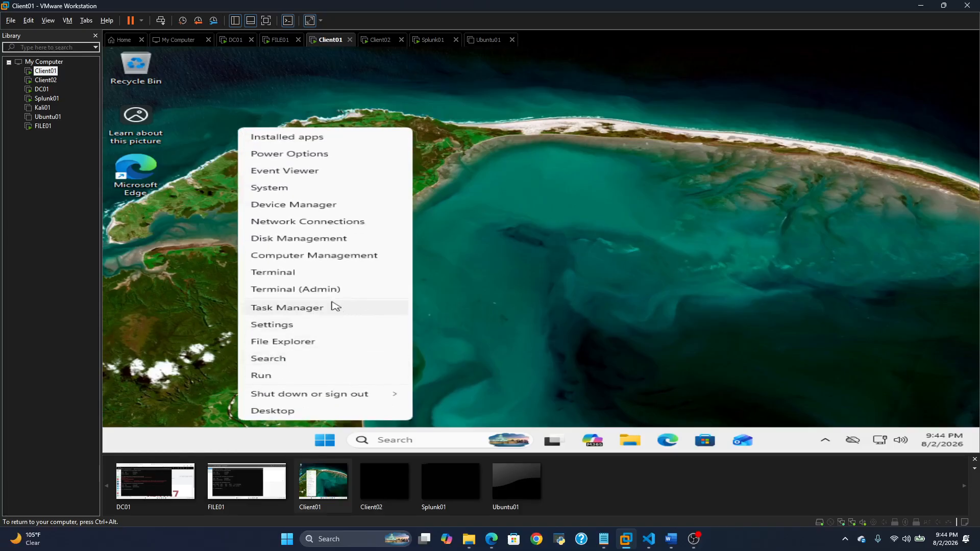
pyautogui.click(314, 274)
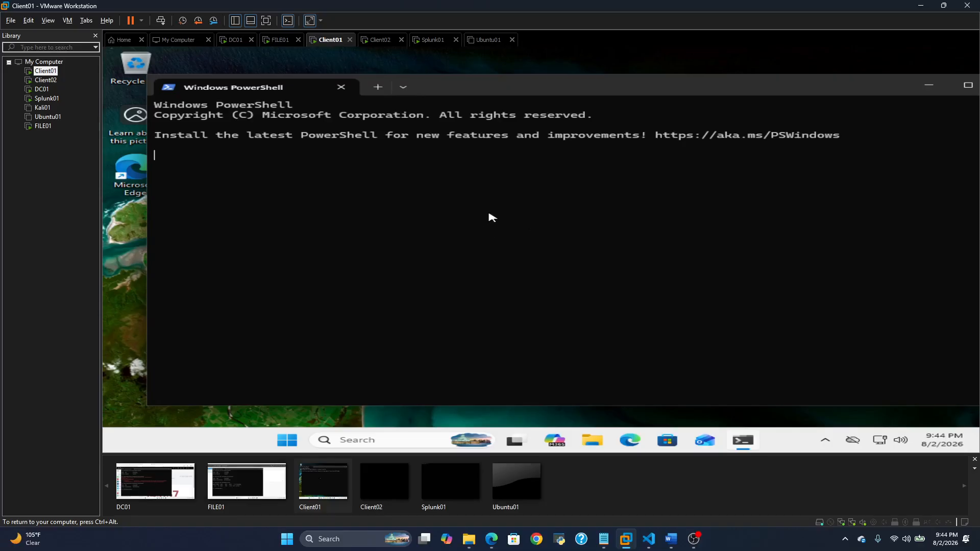
pyautogui.click(968, 85)
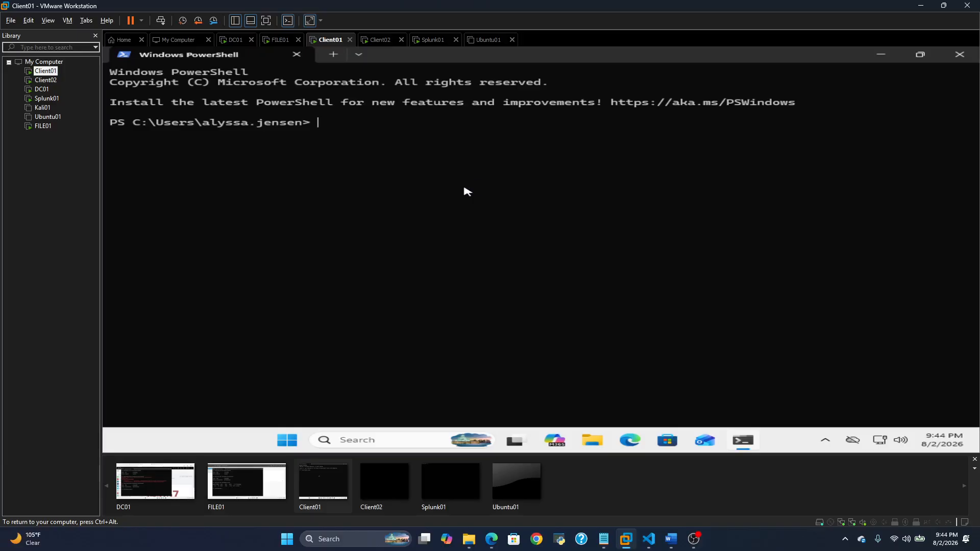
pyautogui.write('cls')
pyautogui.press('Return')
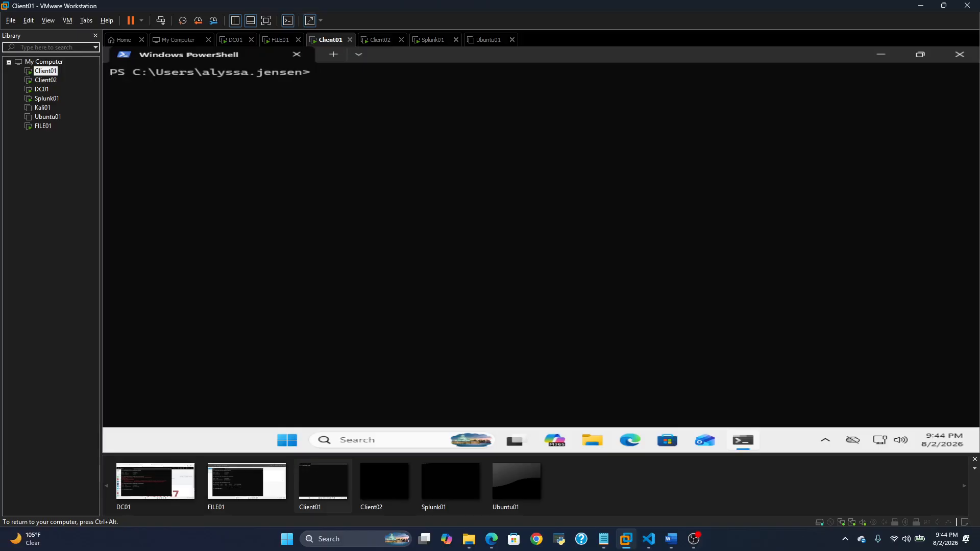
# - Print Client01's computer name with Hostname and try to query its Sysmon service with Get-Service Sysmon
pyautogui.write('Hostname')
pyautogui.press('Return')
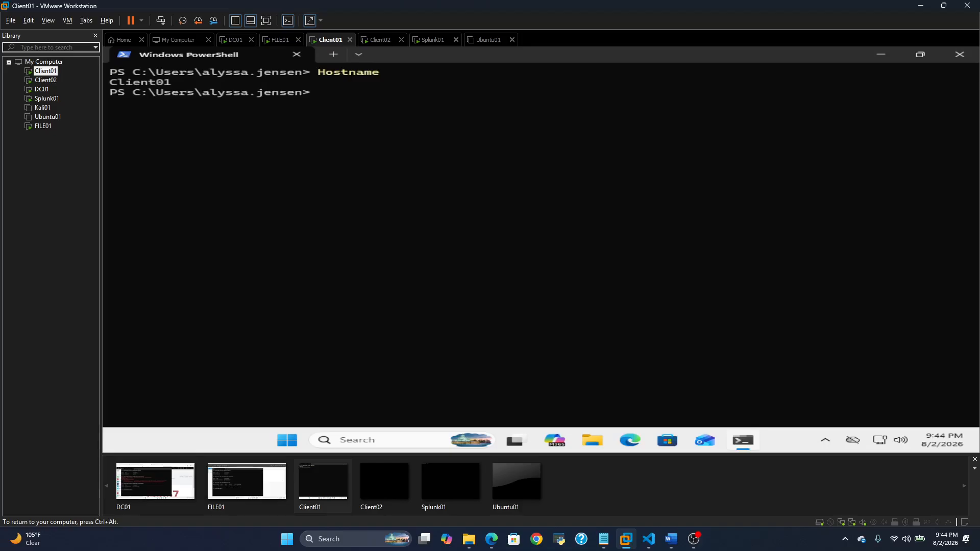
pyautogui.write('Get-Service Sy')
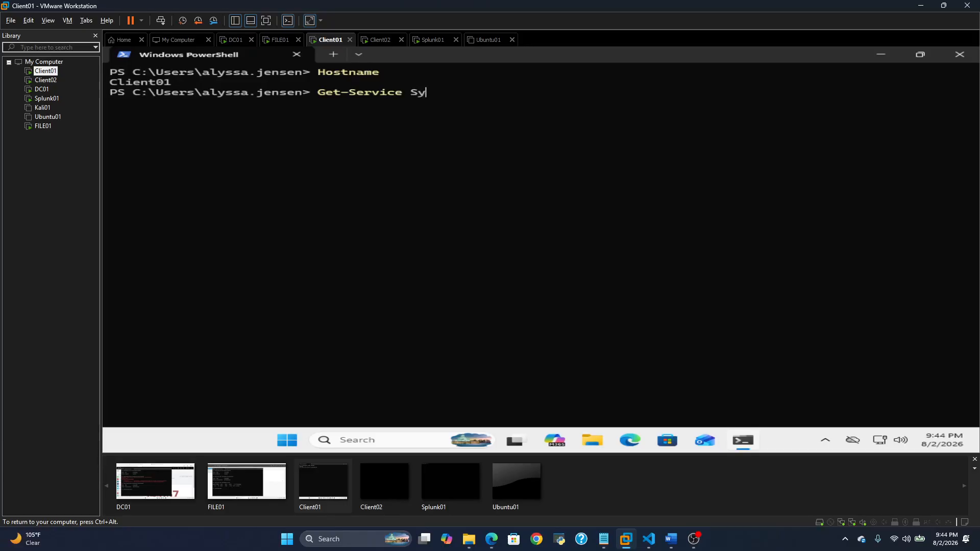
pyautogui.write('smon')
pyautogui.press('Return')
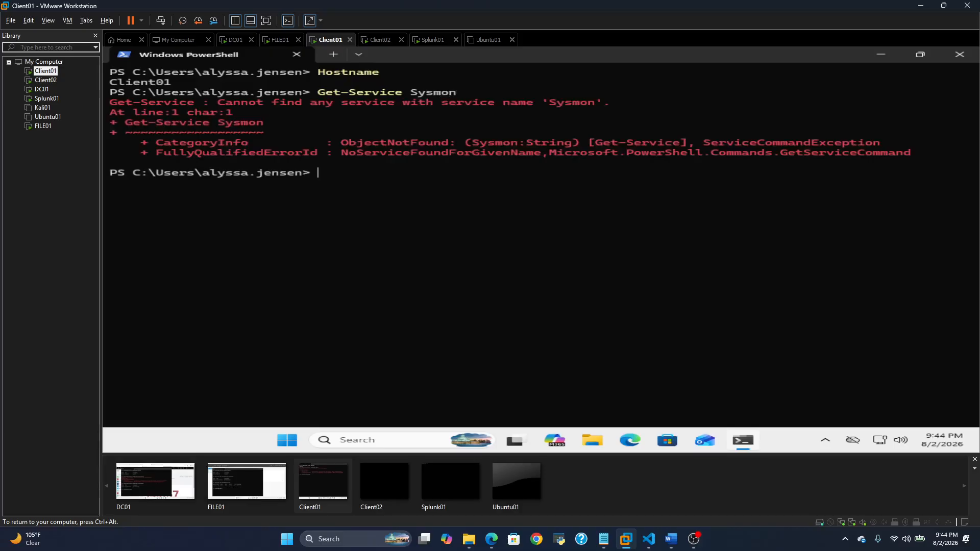
# - Clear the Client01 console, recall the Sysmon query, and run it corrected as Get-Service Sysmon64
pyautogui.write('clks')
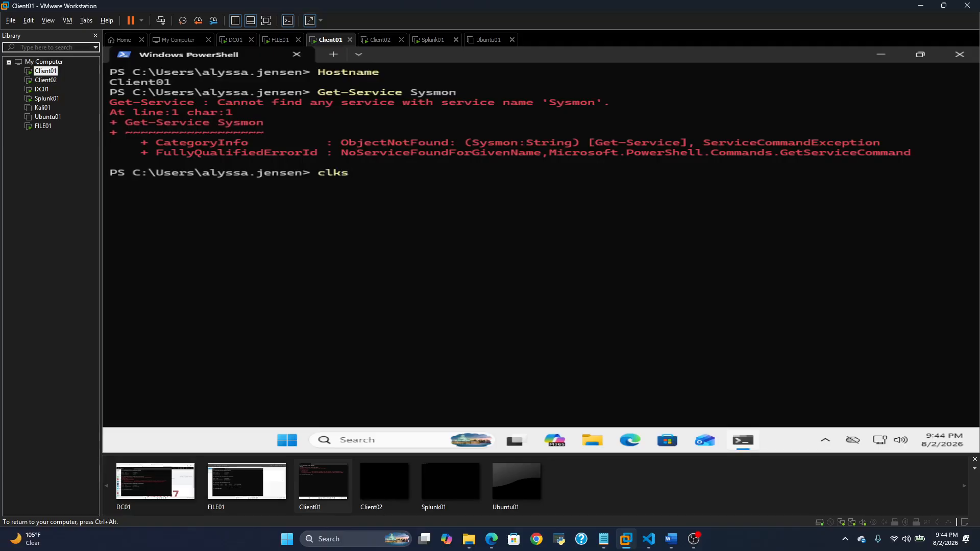
pyautogui.press('BackSpace')
pyautogui.press('BackSpace')
pyautogui.write('s')
pyautogui.press('Return')
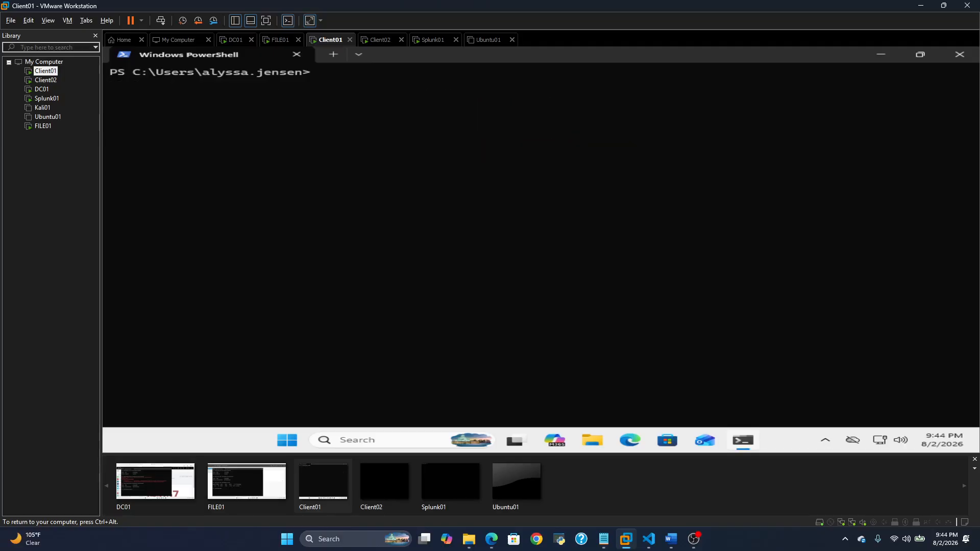
pyautogui.press('Up')
pyautogui.press('Up')
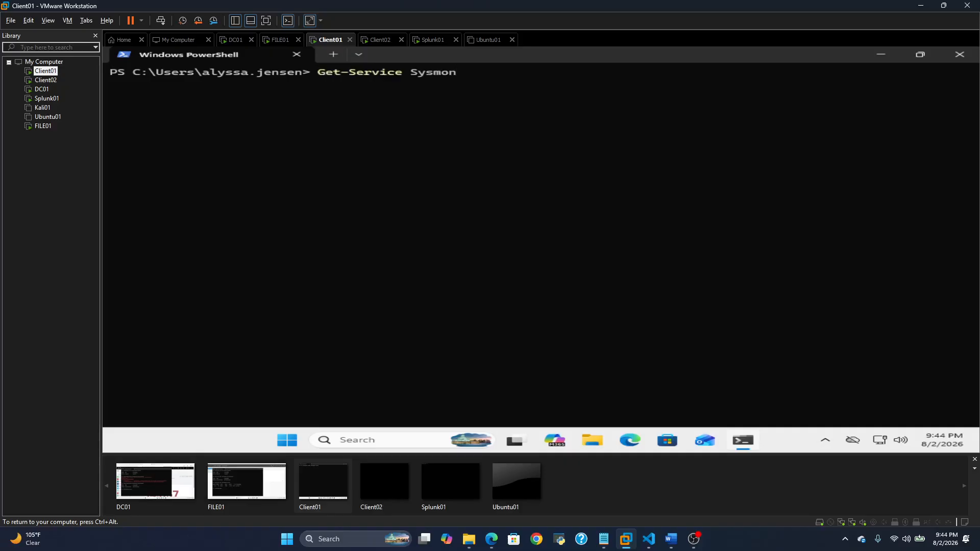
pyautogui.write('64')
pyautogui.press('Return')
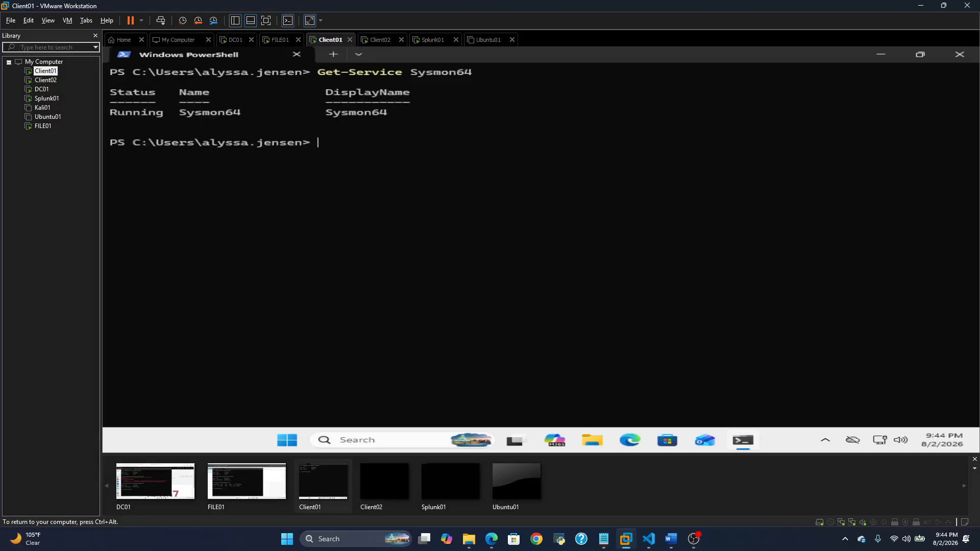
# - Recall Client01's last query, replace the service name, and run Get-Service SplunkForwarder
pyautogui.press('Up')
pyautogui.press('BackSpace')
pyautogui.press('BackSpace')
pyautogui.press('BackSpace')
pyautogui.press('BackSpace')
pyautogui.press('BackSpace')
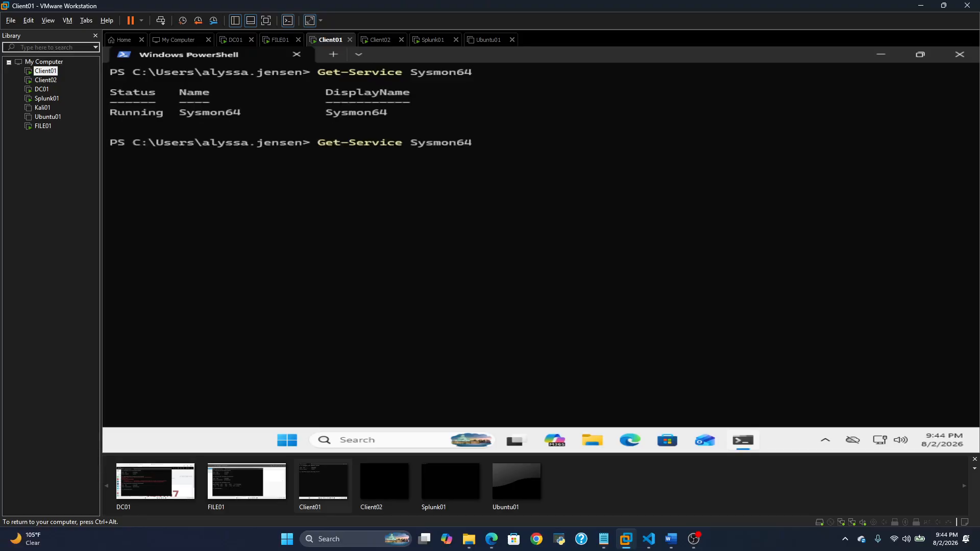
pyautogui.press('BackSpace')
pyautogui.press('BackSpace')
pyautogui.write('plunkFor')
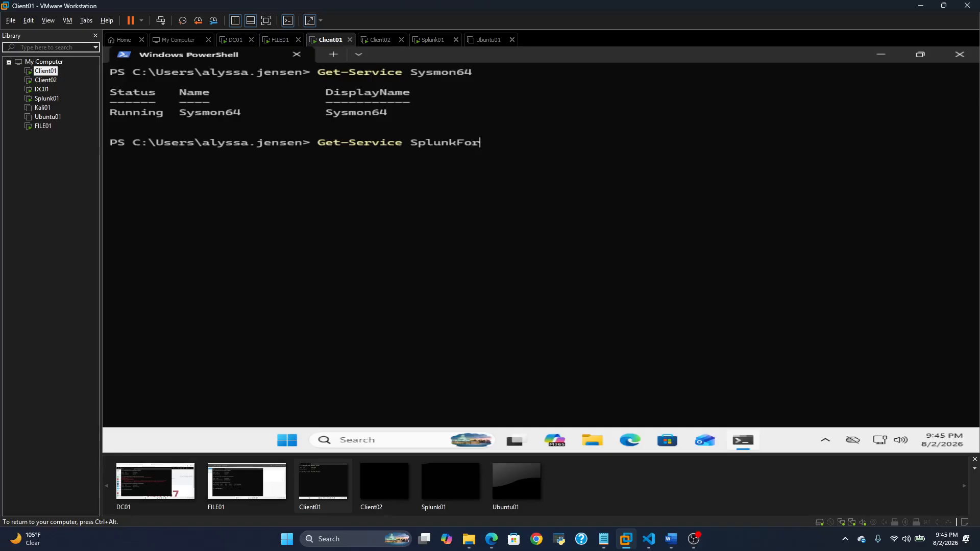
pyautogui.write('warder')
pyautogui.press('Return')
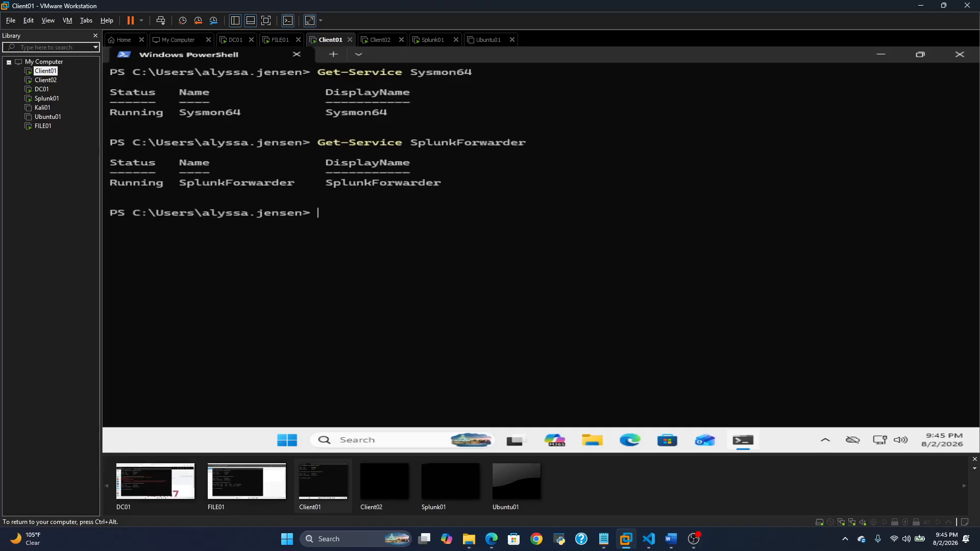
# - Switch to the Client02 virtual machine and bring up its sign-in screen
pyautogui.click(45, 81)
pyautogui.doubleClick(45, 80)
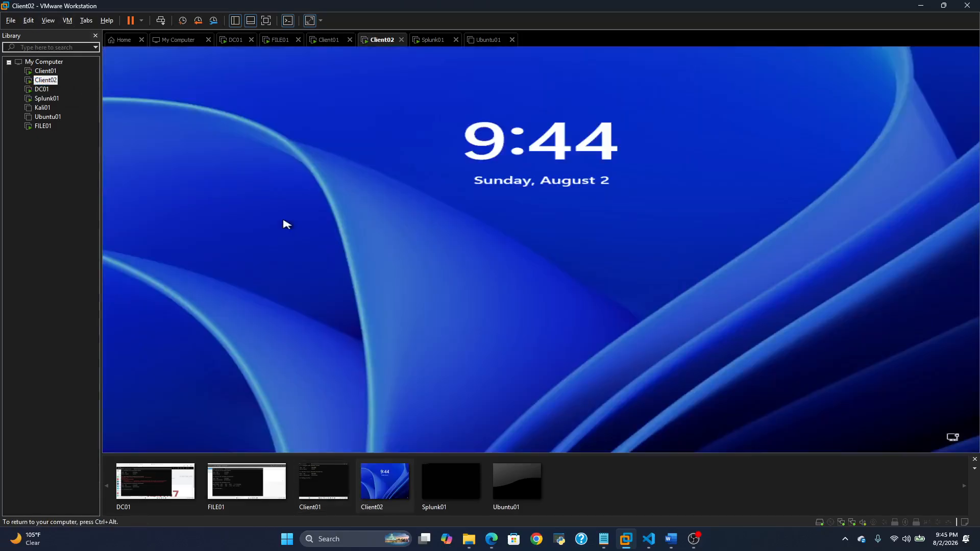
pyautogui.click(164, 22)
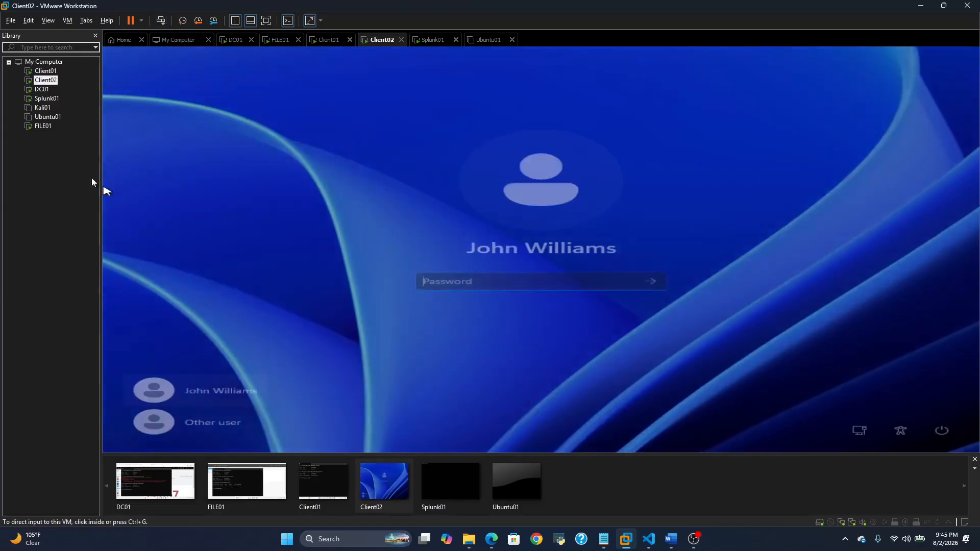
# - Switch to the Splunk01 virtual machine and run sudo systemctl status splunkd, authenticating with the sudo password
pyautogui.doubleClick(47, 98)
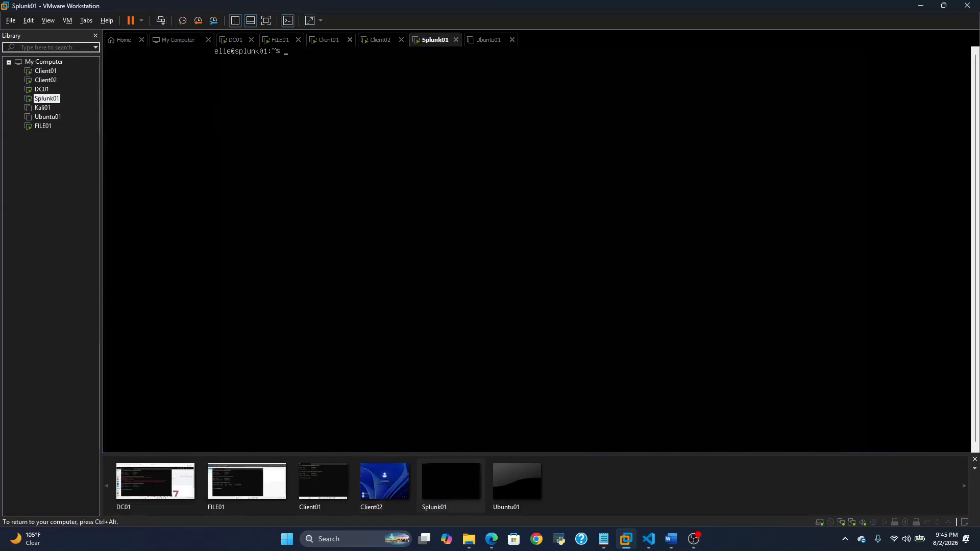
pyautogui.click(114, 108)
pyautogui.write('sudo systemctl status splunkd')
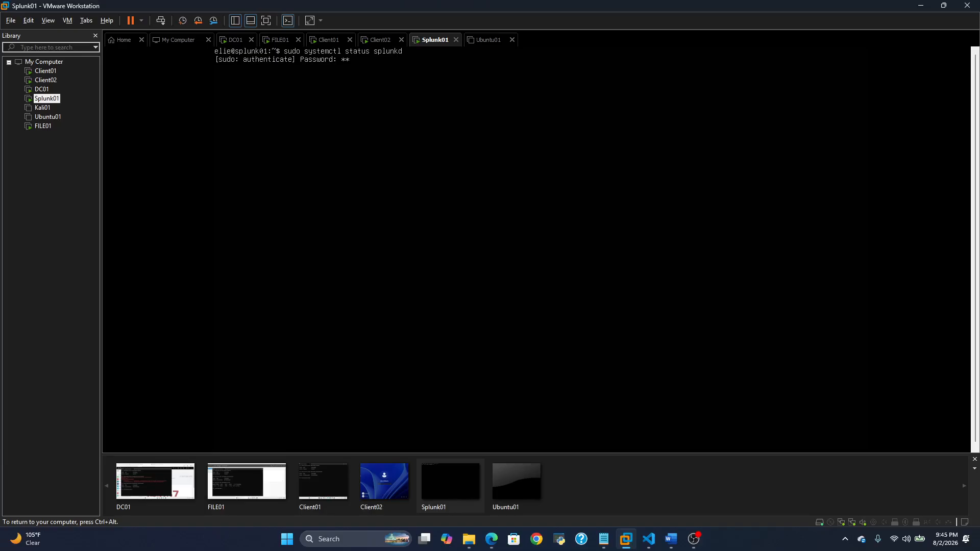
pyautogui.write('**')
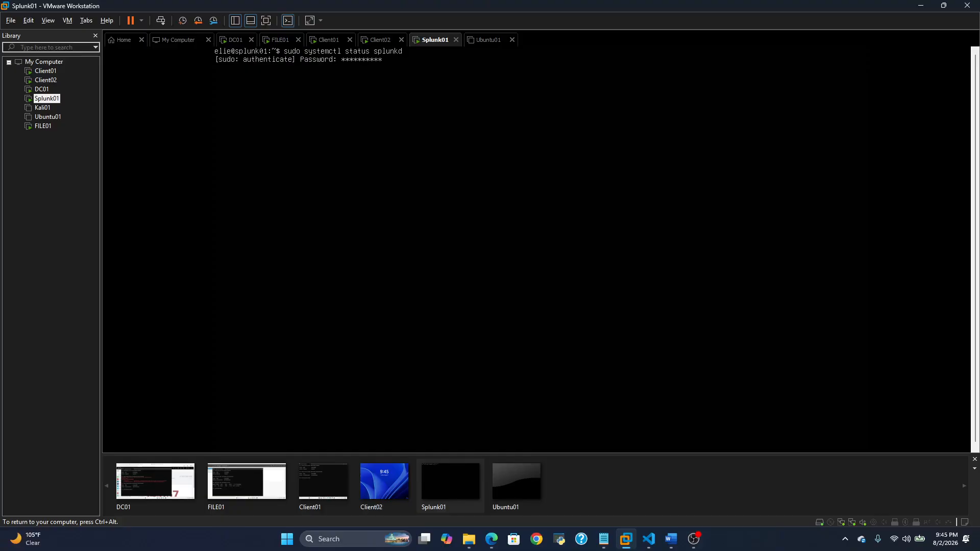
pyautogui.write('*')
pyautogui.press('Return')
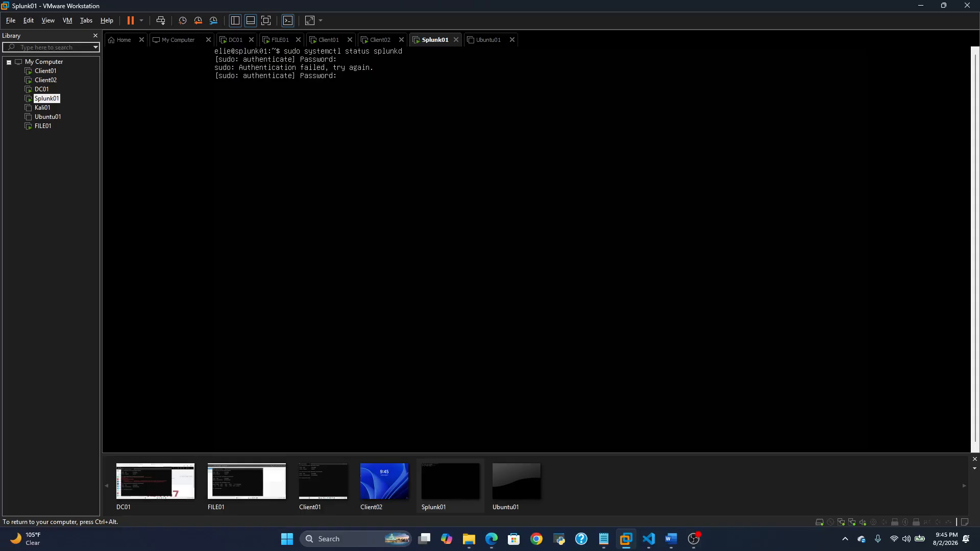
pyautogui.write('***********')
pyautogui.press('Return')
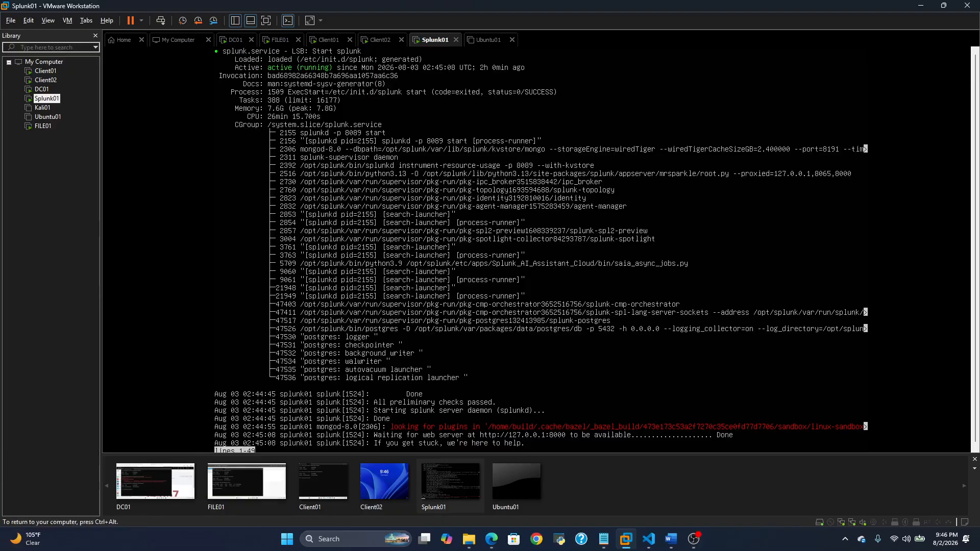
# - Switch to Client02 and sign in to the preselected user account with the account password
pyautogui.click(44, 81)
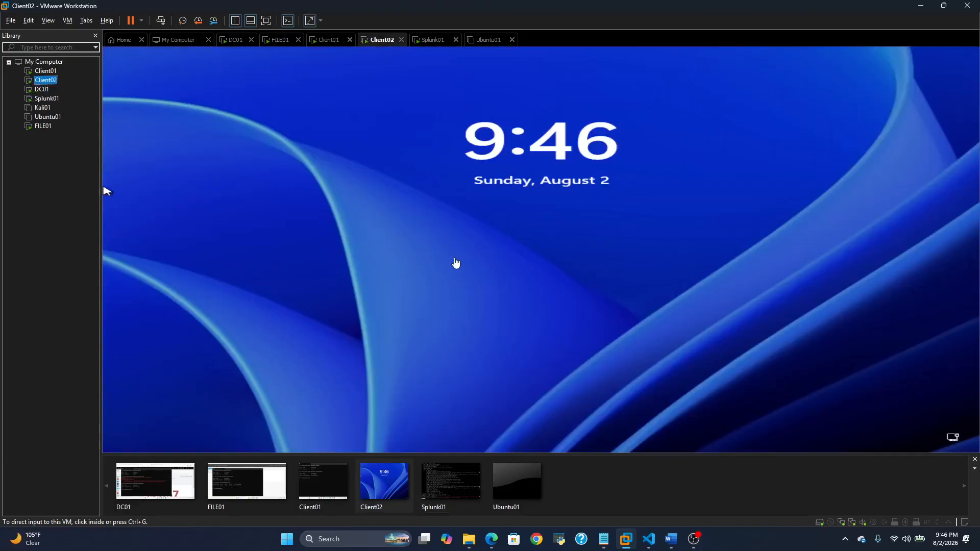
pyautogui.click(437, 240)
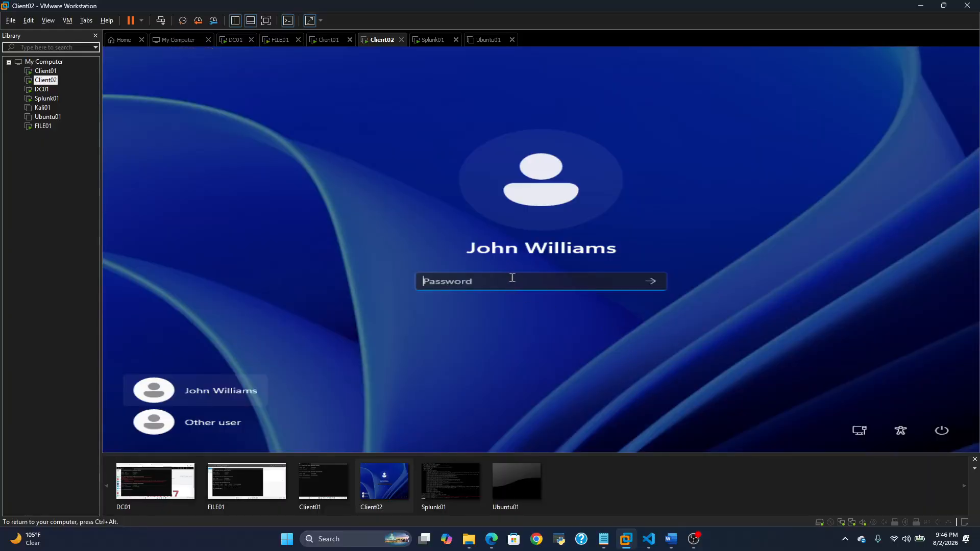
pyautogui.write('*************')
pyautogui.press('Return')
pyautogui.press('Return')
pyautogui.write('*********')
pyautogui.press('BackSpace')
pyautogui.press('BackSpace')
pyautogui.press('BackSpace')
pyautogui.press('BackSpace')
pyautogui.press('BackSpace')
pyautogui.press('BackSpace')
pyautogui.press('BackSpace')
pyautogui.press('BackSpace')
pyautogui.press('BackSpace')
pyautogui.write('**************')
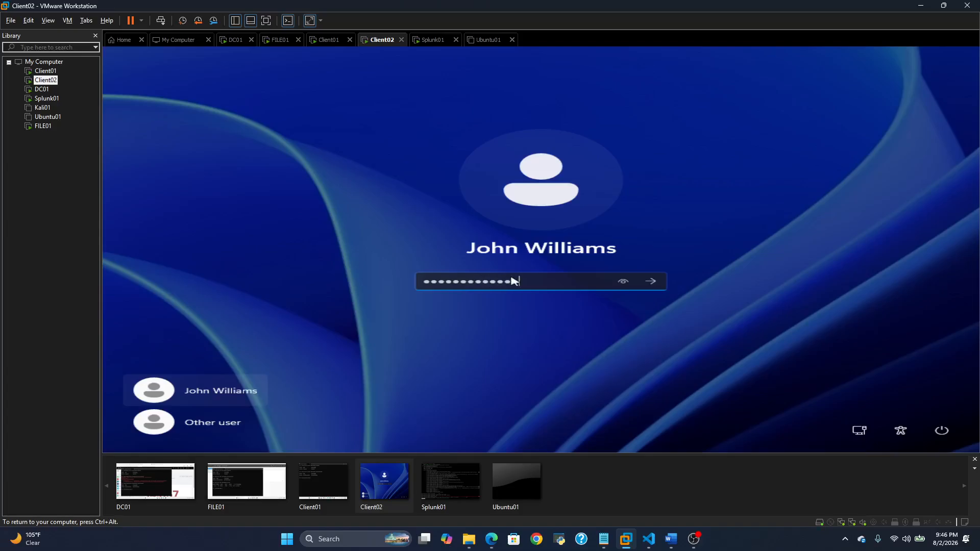
pyautogui.press('Return')
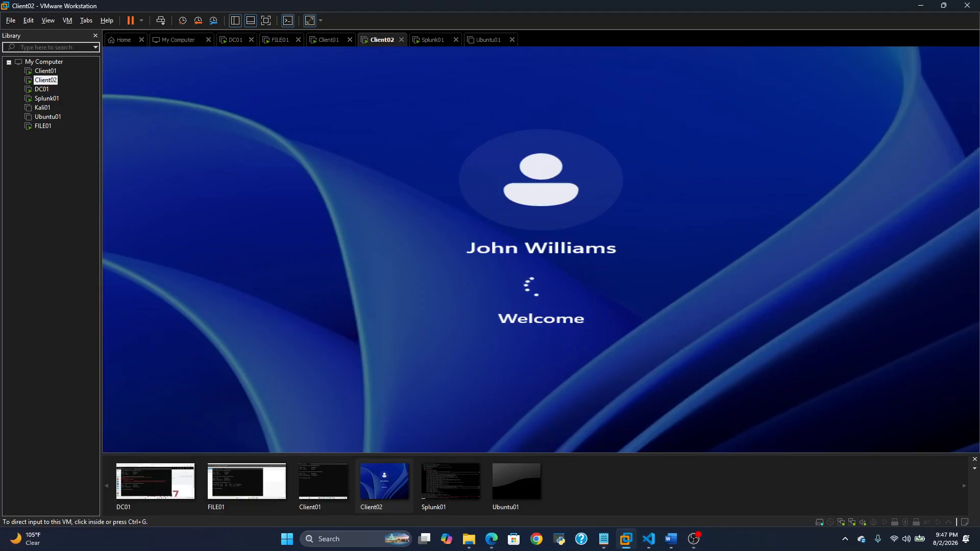
pyautogui.hotkey('ctrl', 'g')
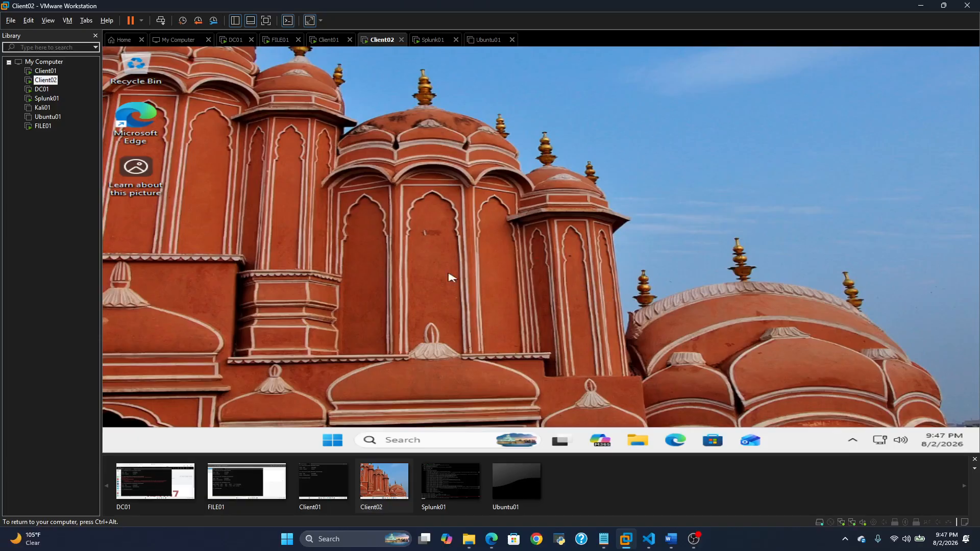
# - Open a non-elevated PowerShell terminal on Client02, maximize it, and clear the console
pyautogui.rightClick(331, 442)
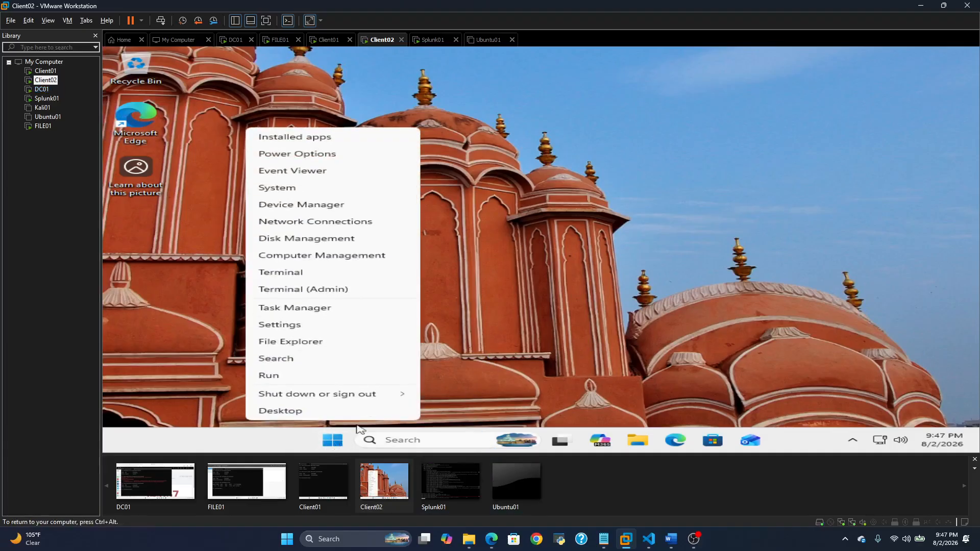
pyautogui.click(299, 272)
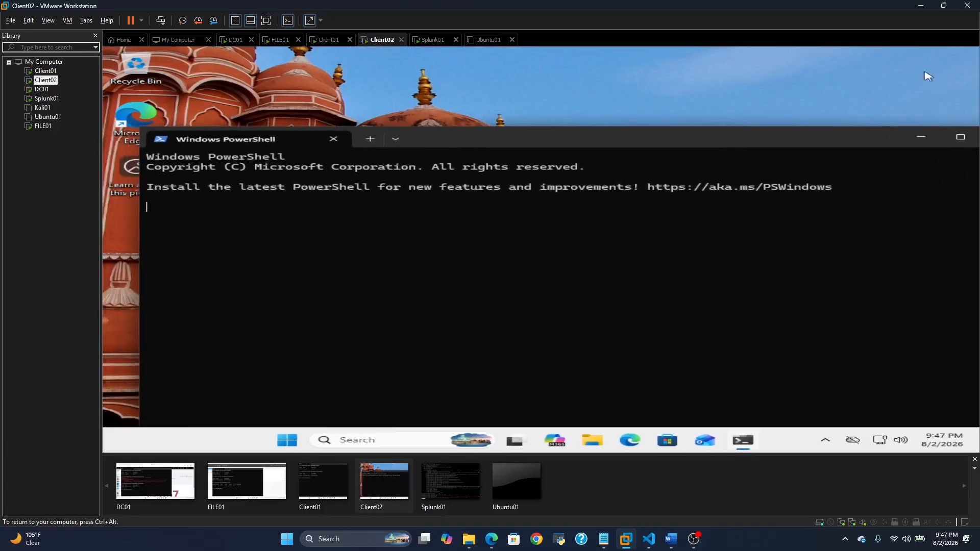
pyautogui.click(962, 139)
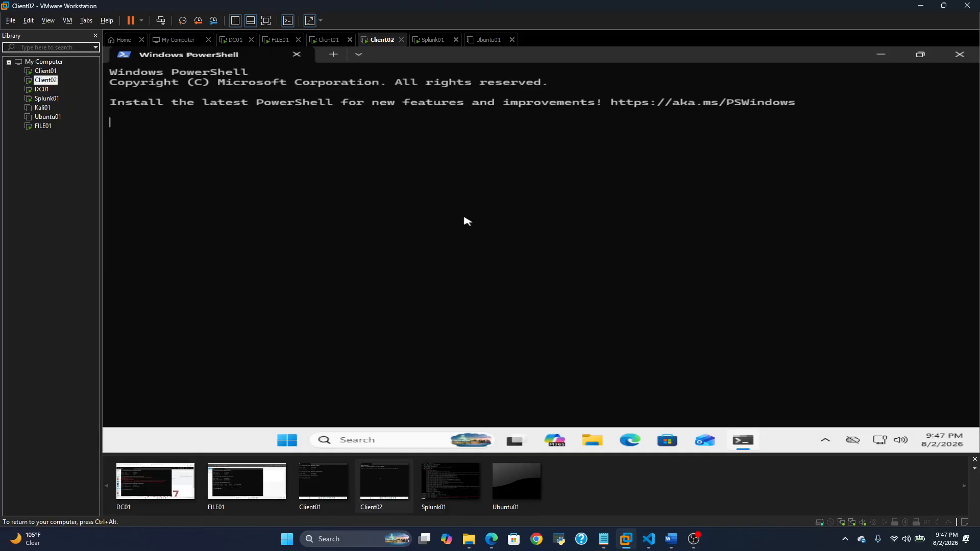
pyautogui.write('cls')
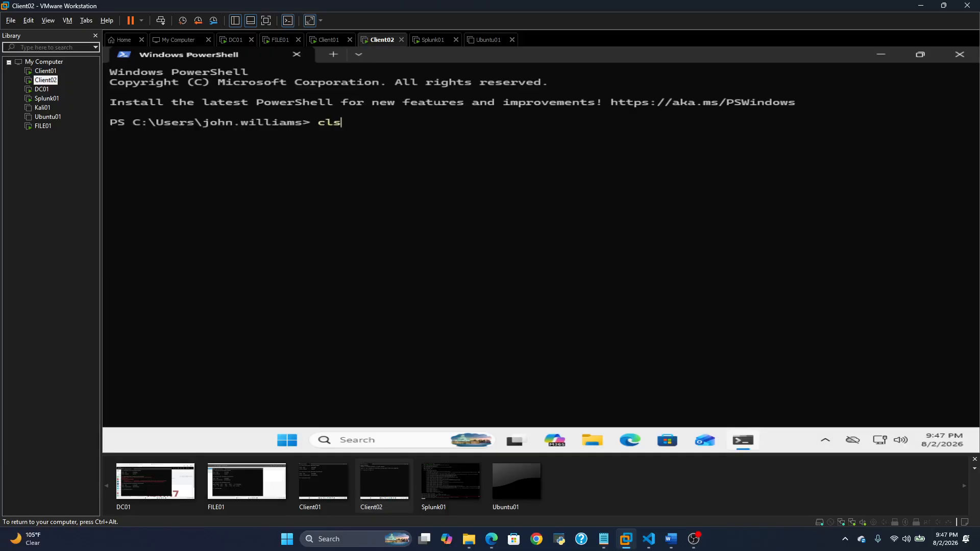
pyautogui.press('Return')
# - Query Client02's Sysmon service with Get-Service Sysmon64
pyautogui.write('Get')
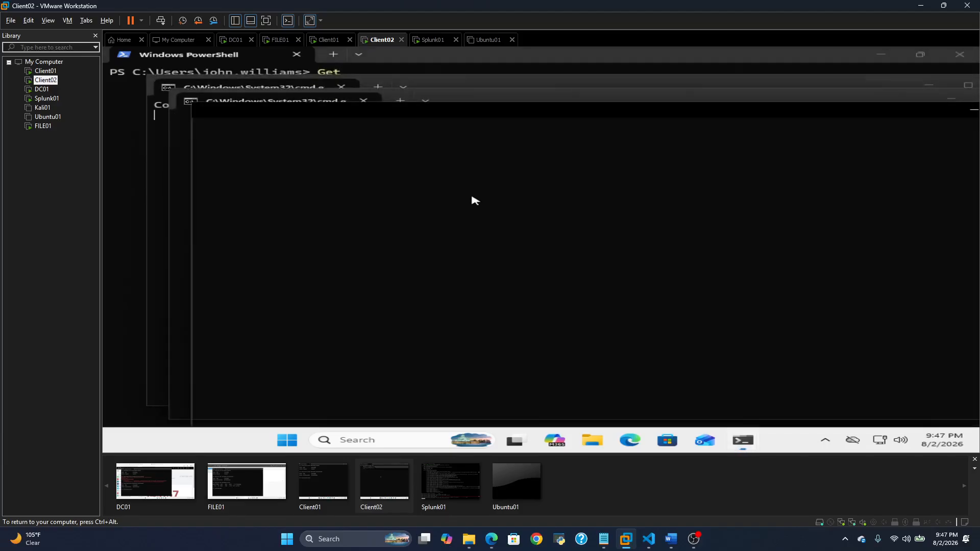
pyautogui.write('ice')
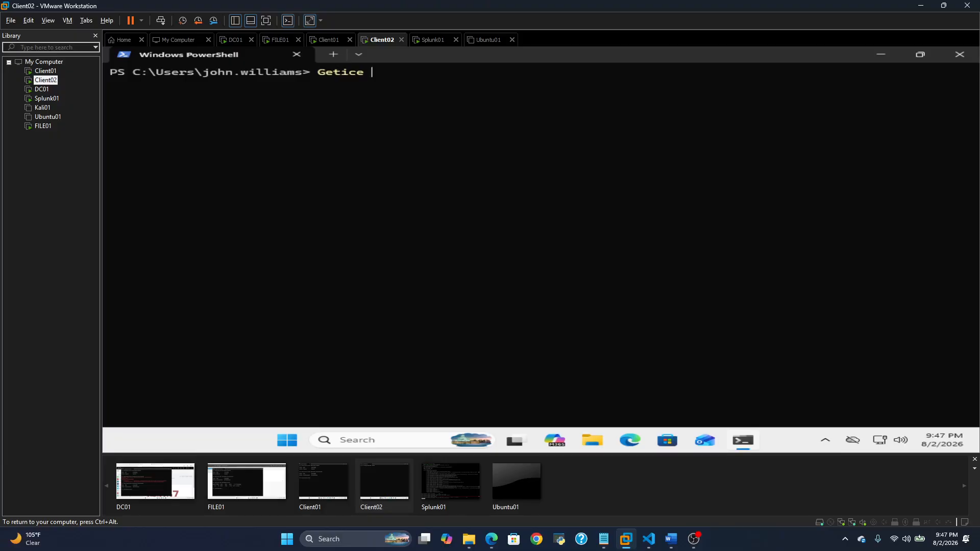
pyautogui.press('BackSpace')
pyautogui.press('BackSpace')
pyautogui.press('BackSpace')
pyautogui.write('-Service Sysmon64')
pyautogui.press('Return')
# - Recall the Sysmon64 query on Client02, replace the service name, and run Get-Service SplunkForwarder
pyautogui.press('Up')
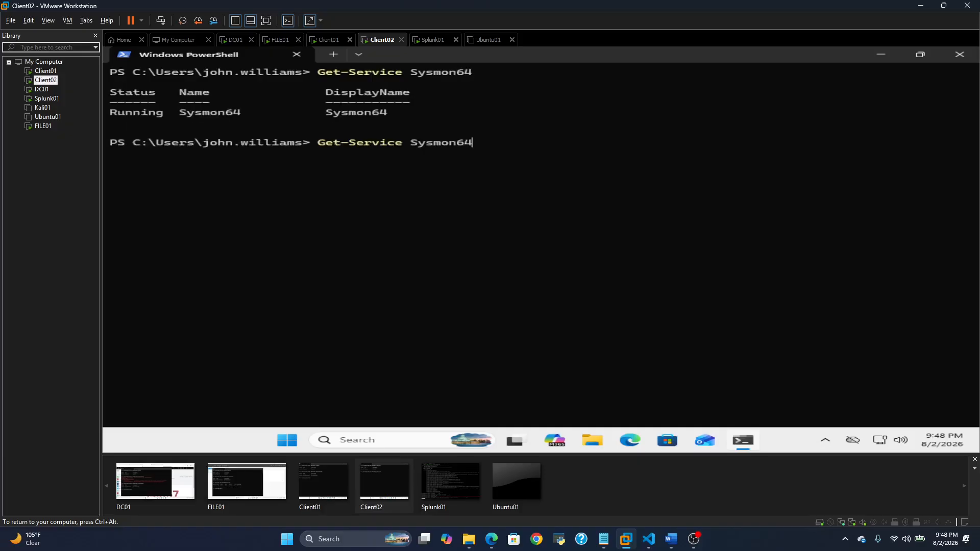
pyautogui.press('BackSpace')
pyautogui.press('BackSpace')
pyautogui.press('BackSpace')
pyautogui.press('BackSpace')
pyautogui.press('BackSpace')
pyautogui.press('BackSpace')
pyautogui.press('BackSpace')
pyautogui.write('plunkForwarder')
pyautogui.press('Return')
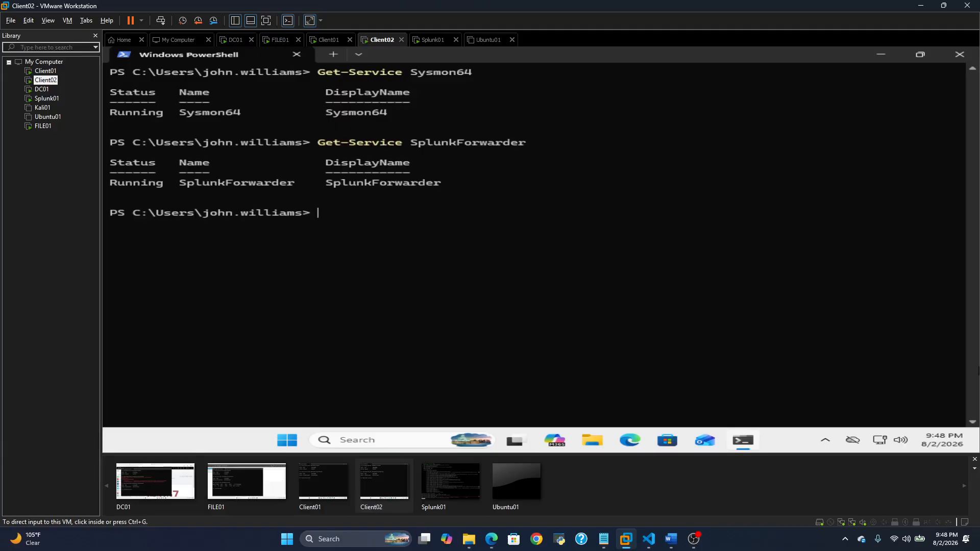
# - Switch to Splunk01, quit the service status output, and clear the console
pyautogui.click(44, 100)
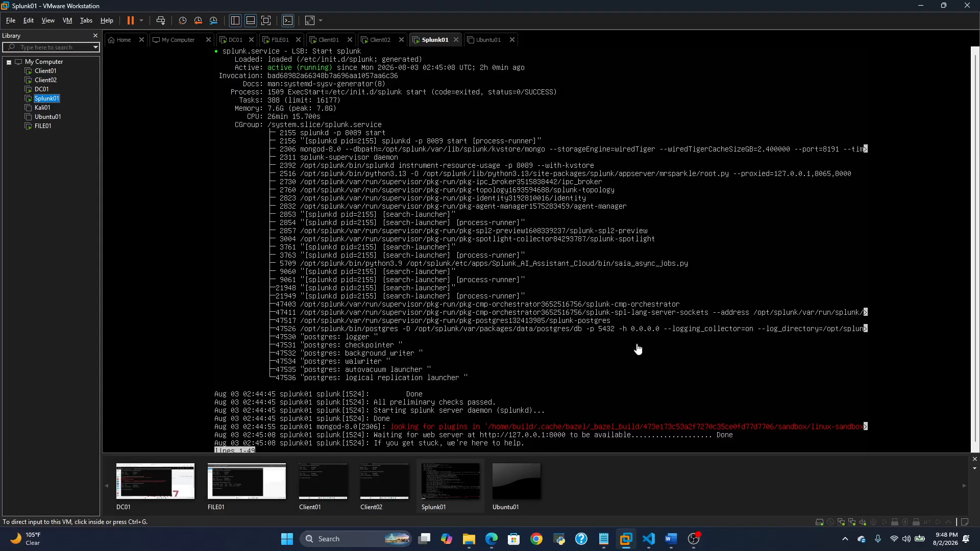
pyautogui.click(747, 380)
pyautogui.press('q')
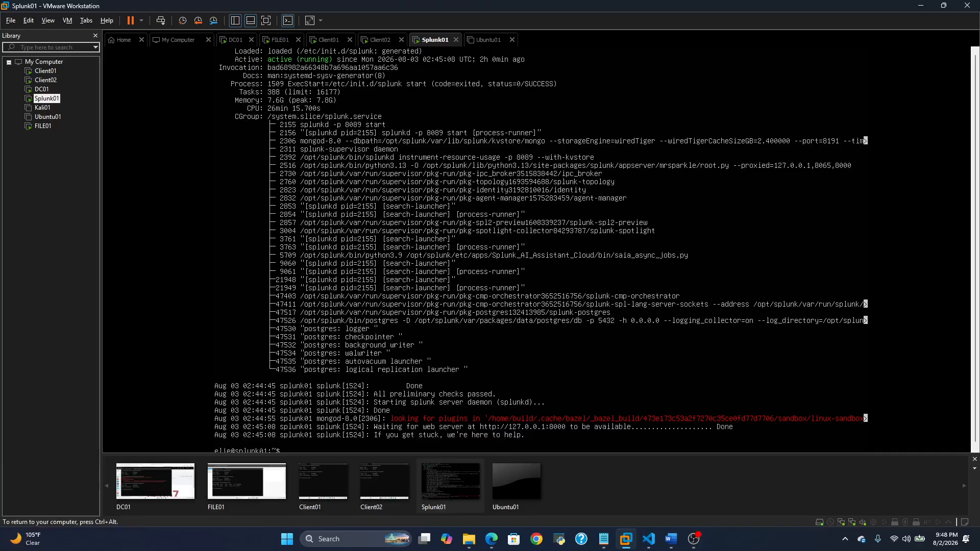
pyautogui.write('clear')
pyautogui.press('Return')
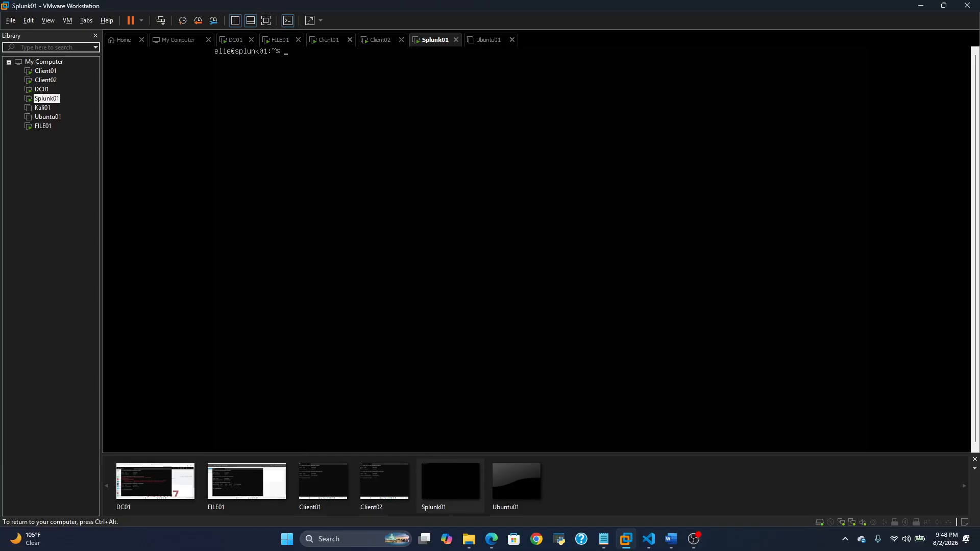
# - Check the listener on Splunk01's receiving port with sudo ss -ltnp | grep 9997, and release input from the virtual machine
pyautogui.write('sudo ss -ltnp |')
pyautogui.write('grep')
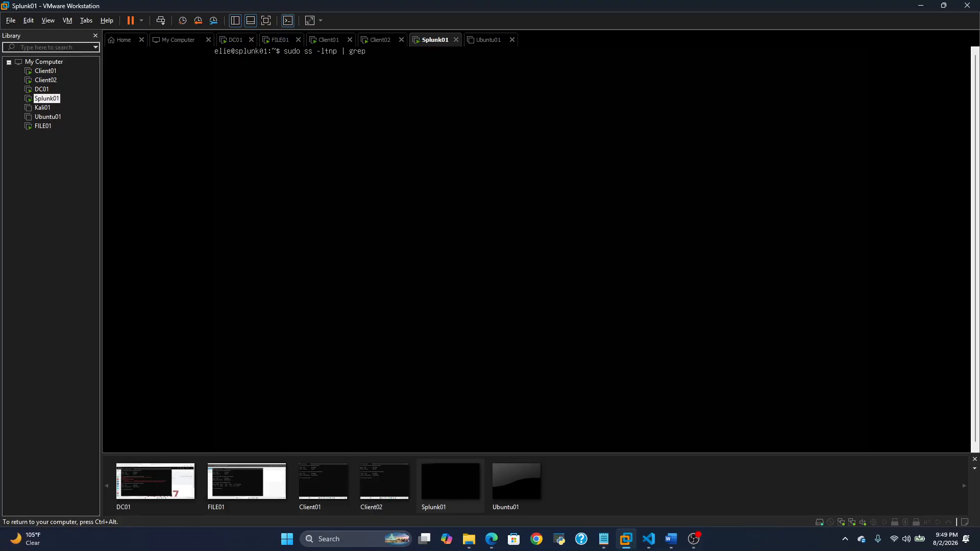
pyautogui.write(' 9997')
pyautogui.press('Return')
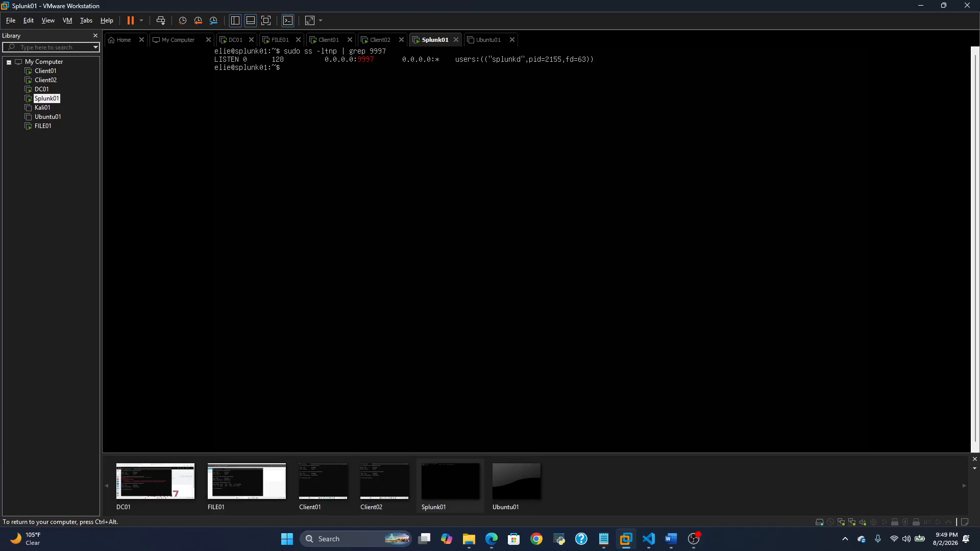
pyautogui.hotkey('ctrl', 'alt')
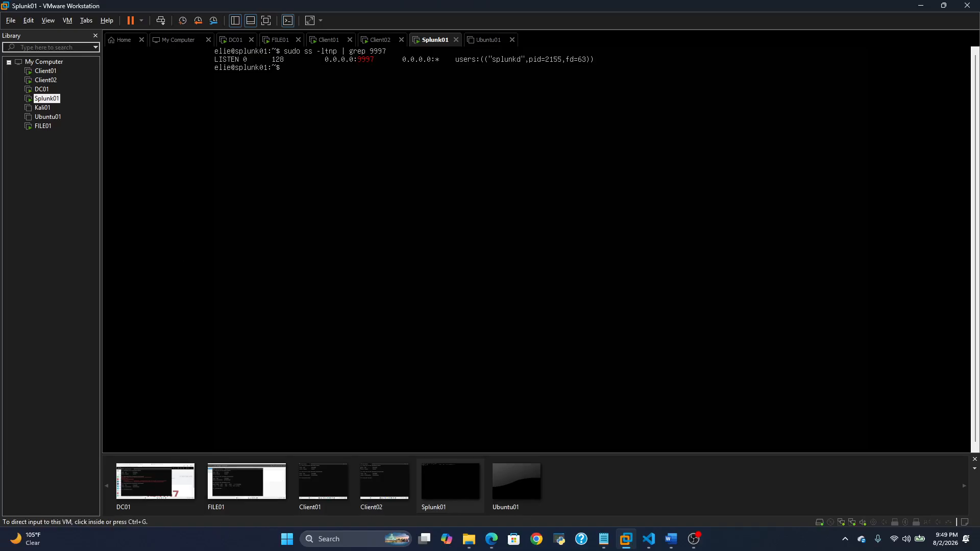
# - Minimize the PowerShell windows on the DC01 and FILE01 virtual machines
pyautogui.click(42, 89)
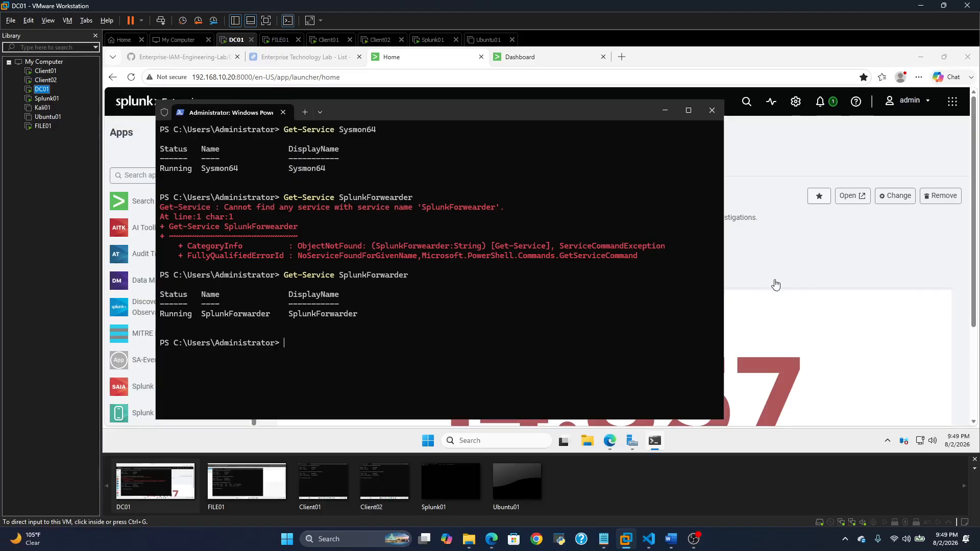
pyautogui.click(666, 111)
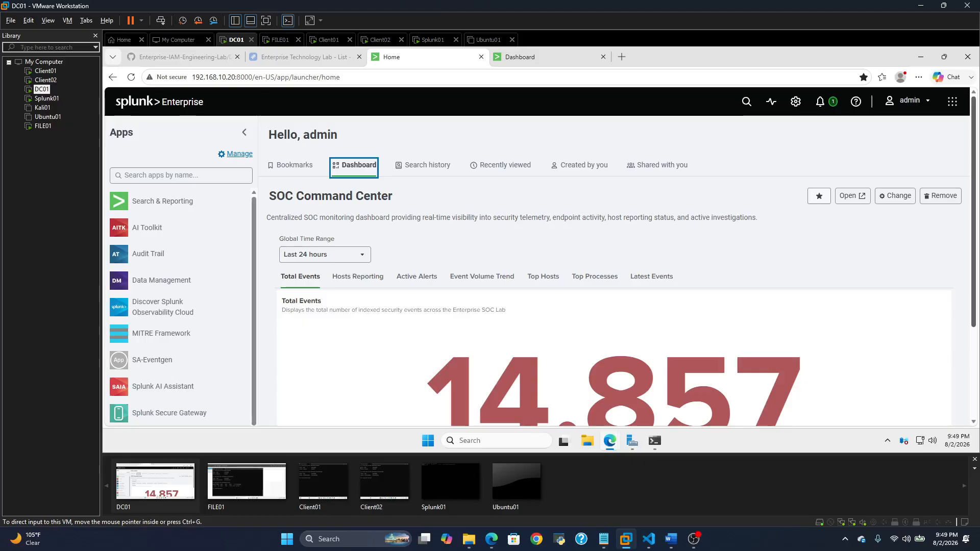
pyautogui.click(45, 131)
pyautogui.doubleClick(45, 127)
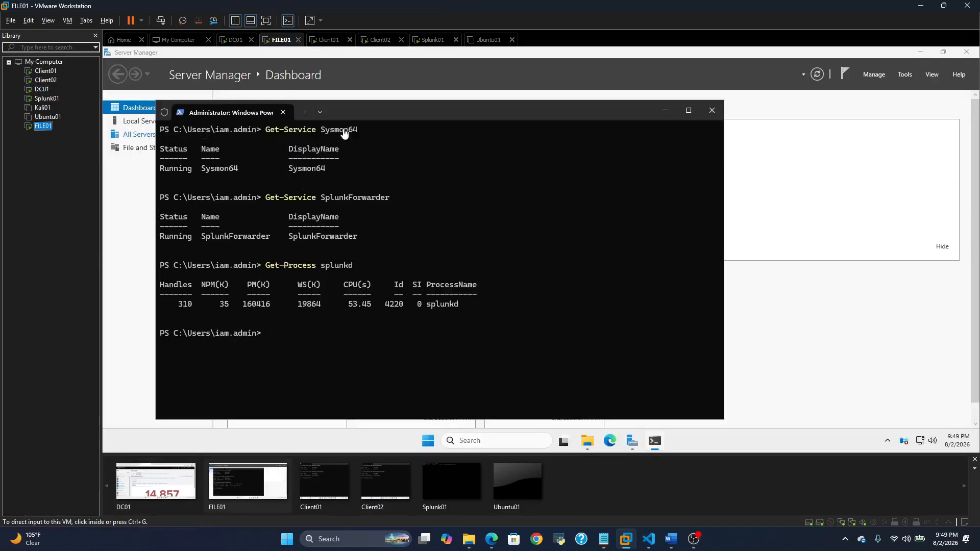
pyautogui.click(667, 109)
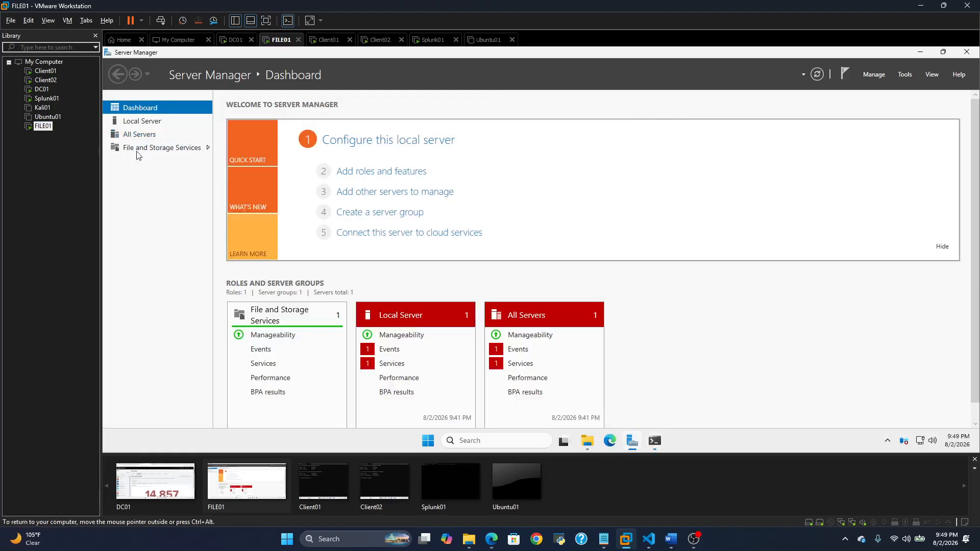
# - Look over the DC01, Client02 and Client01 virtual machines, and return to DC01's Splunk home page
pyautogui.doubleClick(42, 90)
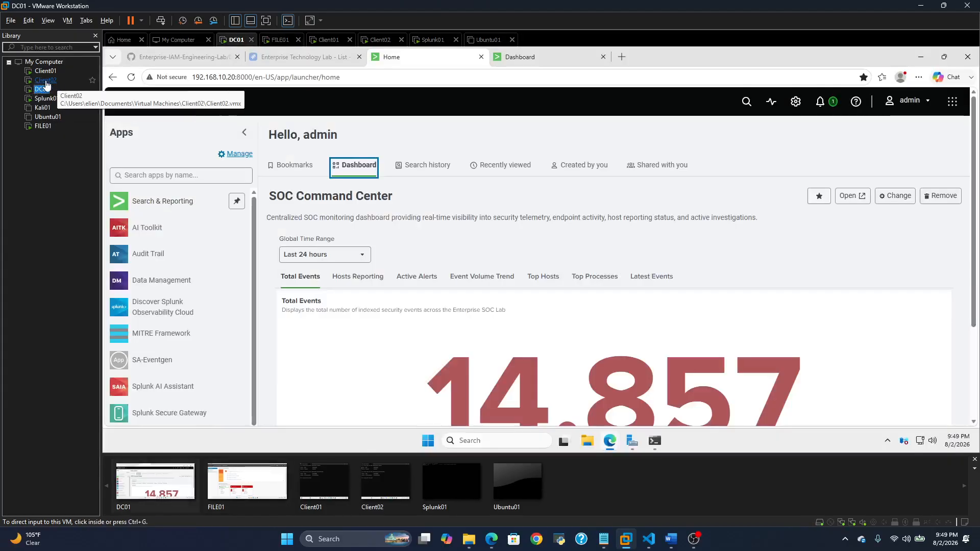
pyautogui.doubleClick(45, 80)
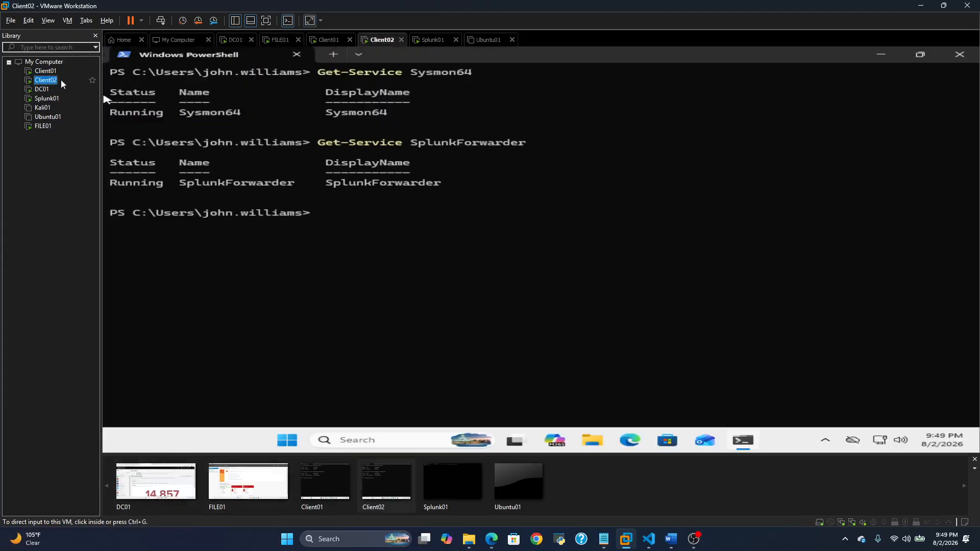
pyautogui.doubleClick(46, 71)
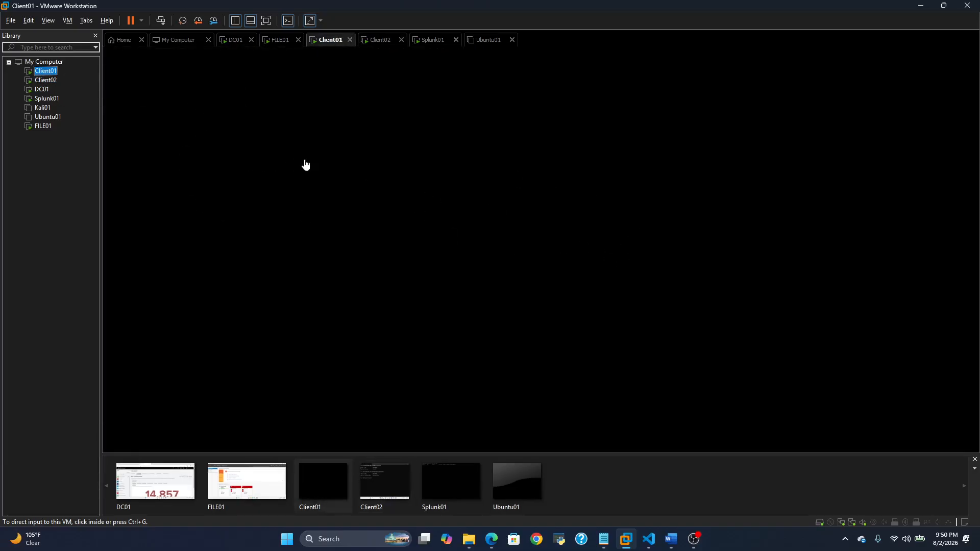
pyautogui.doubleClick(45, 90)
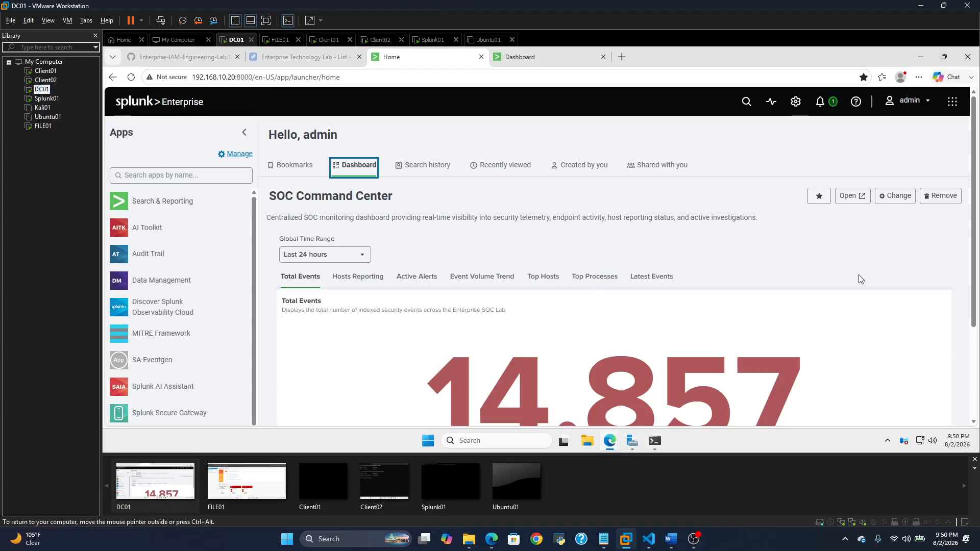
# - Review the Total Events view of the SOC Command Center dashboard for the last 24 hours
pyautogui.scroll(-2, 915, 288)
pyautogui.scroll(2, 627, 224)
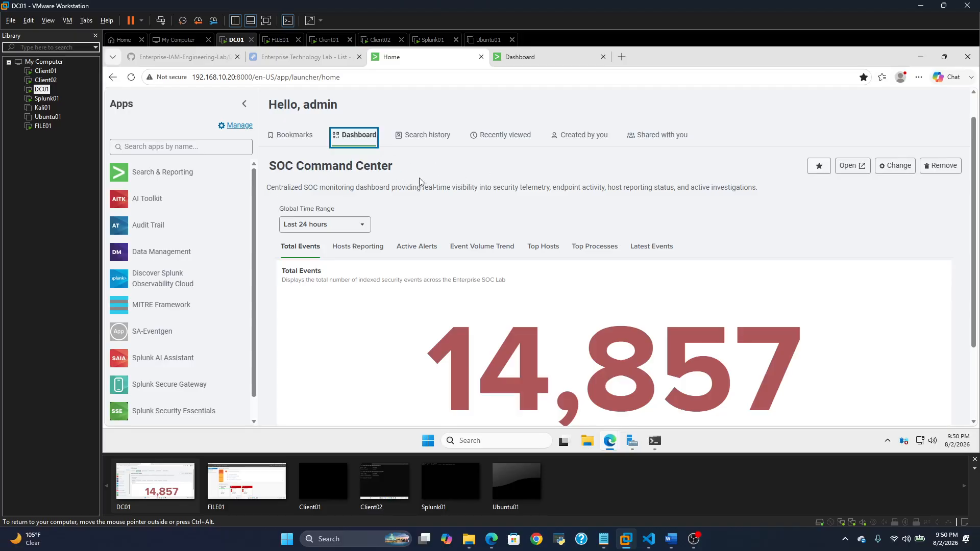
pyautogui.scroll(-2, 610, 275)
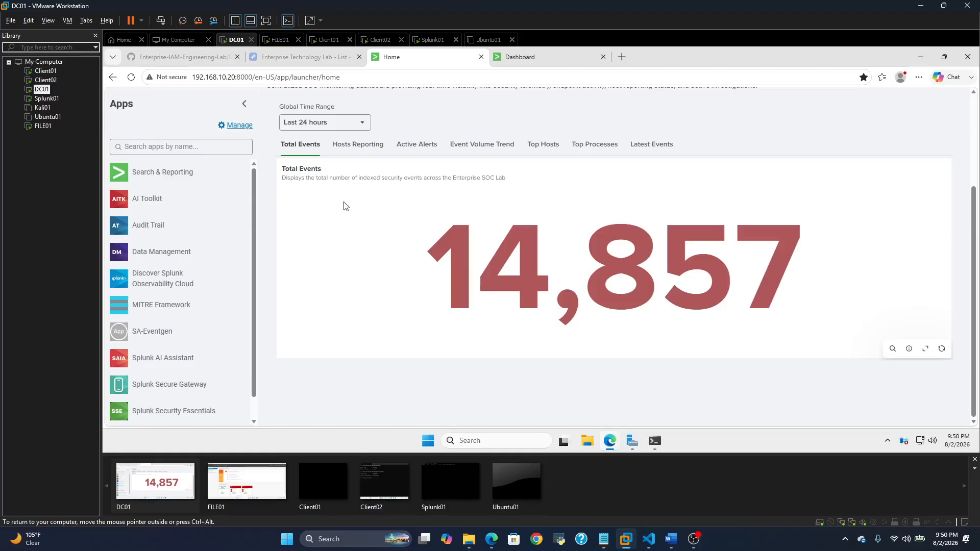
pyautogui.scroll(1, 346, 206)
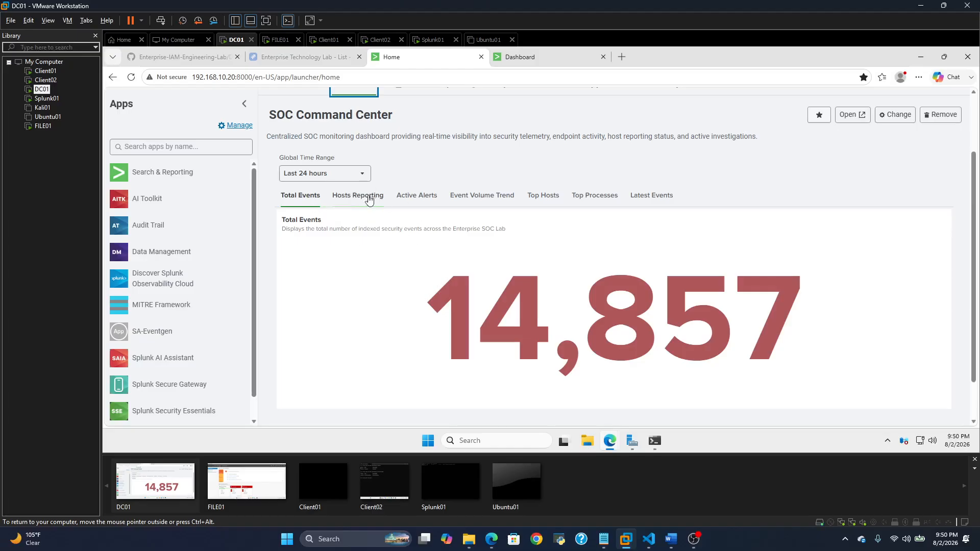
# - Show the Hosts Reporting view of the SOC Command Center dashboard, followed by its Active Alerts view
pyautogui.click(354, 203)
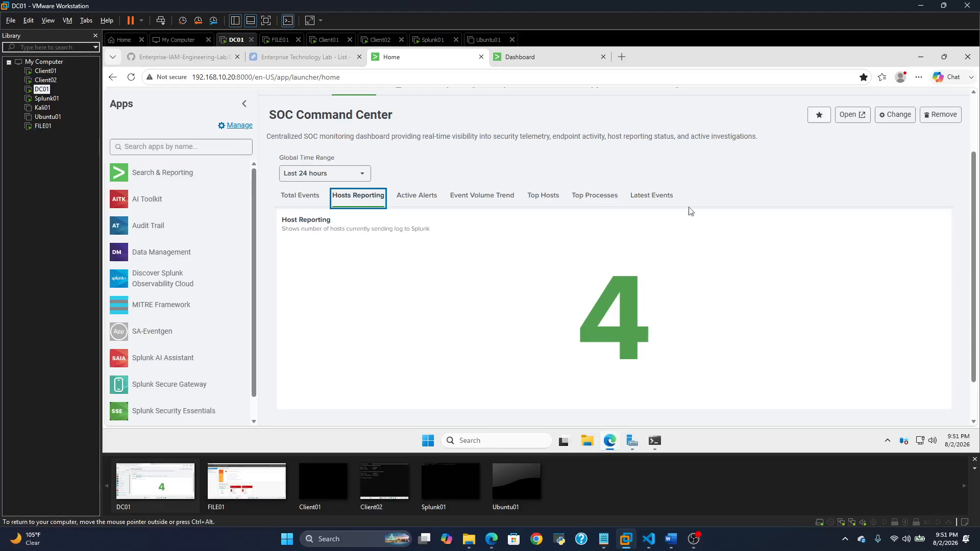
pyautogui.scroll(-1, 712, 259)
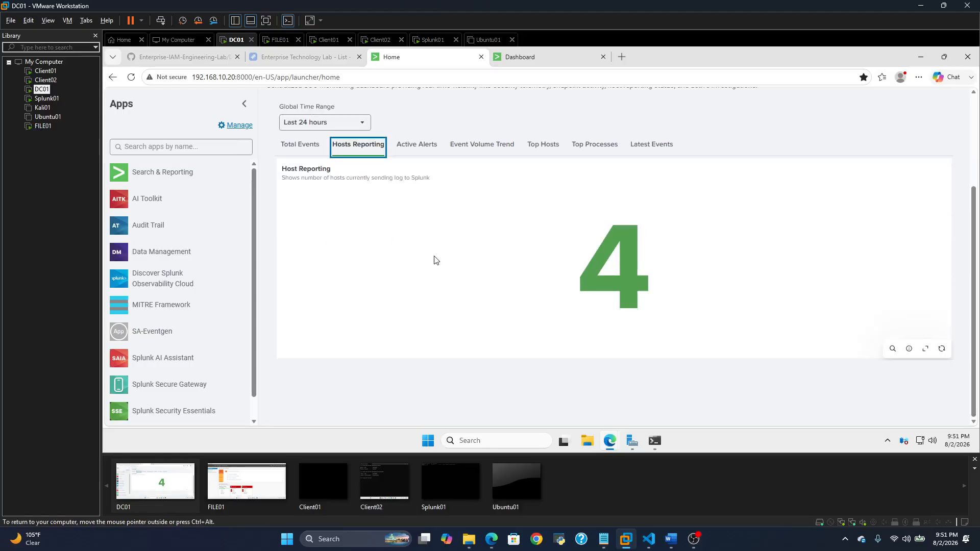
pyautogui.click(414, 148)
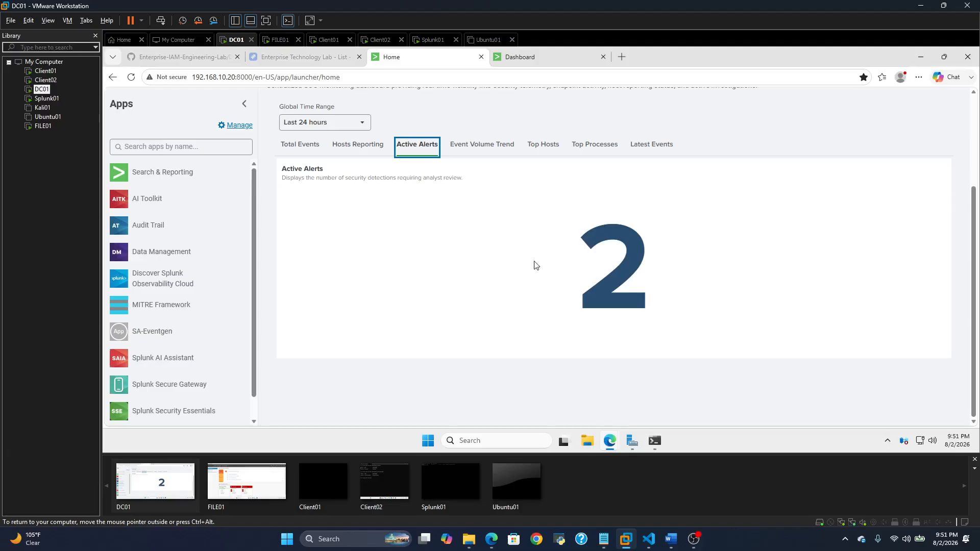
pyautogui.moveTo(894, 351)
# - Show the Event Volume Trend chart on the SOC Command Center dashboard and inspect the event counts along its curve
pyautogui.scroll(2, 486, 193)
pyautogui.click(467, 247)
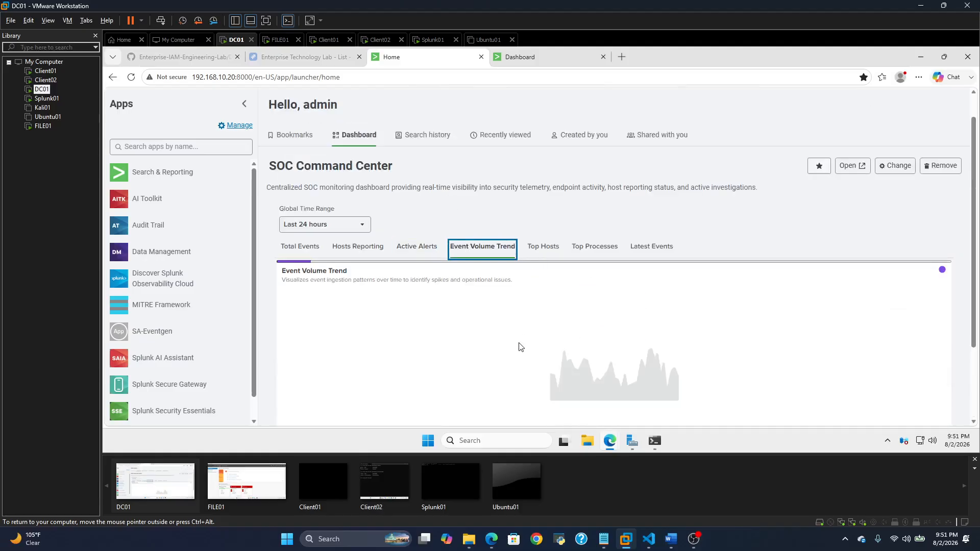
pyautogui.scroll(-2, 527, 268)
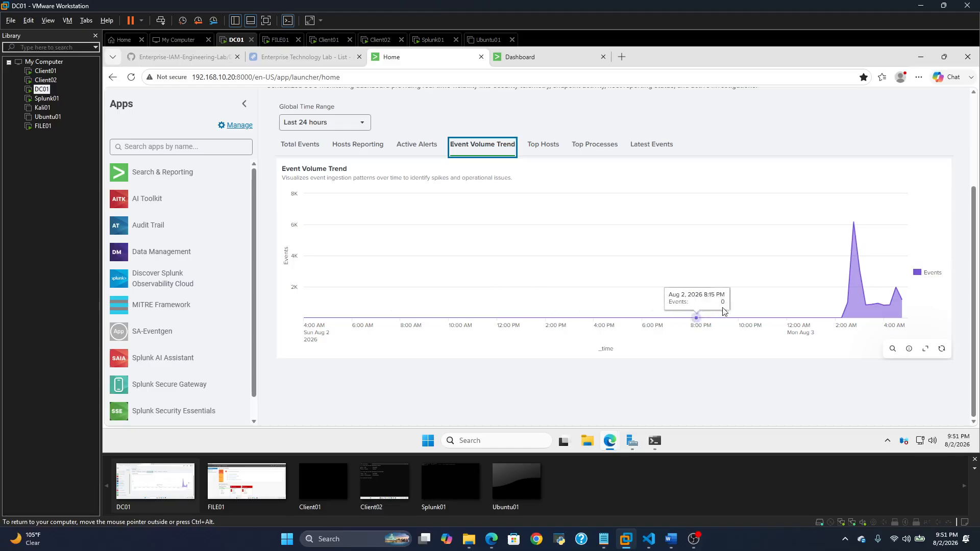
pyautogui.moveTo(854, 239)
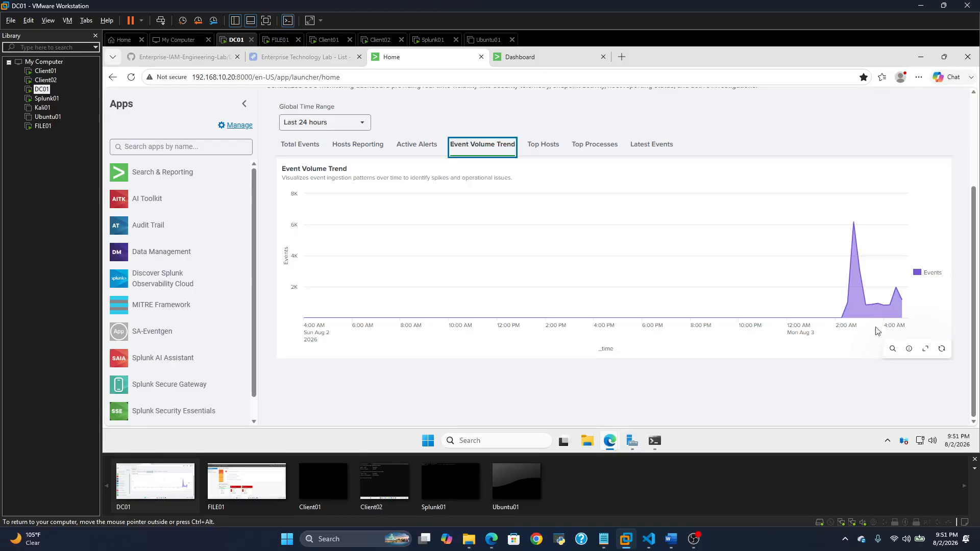
pyautogui.moveTo(878, 313)
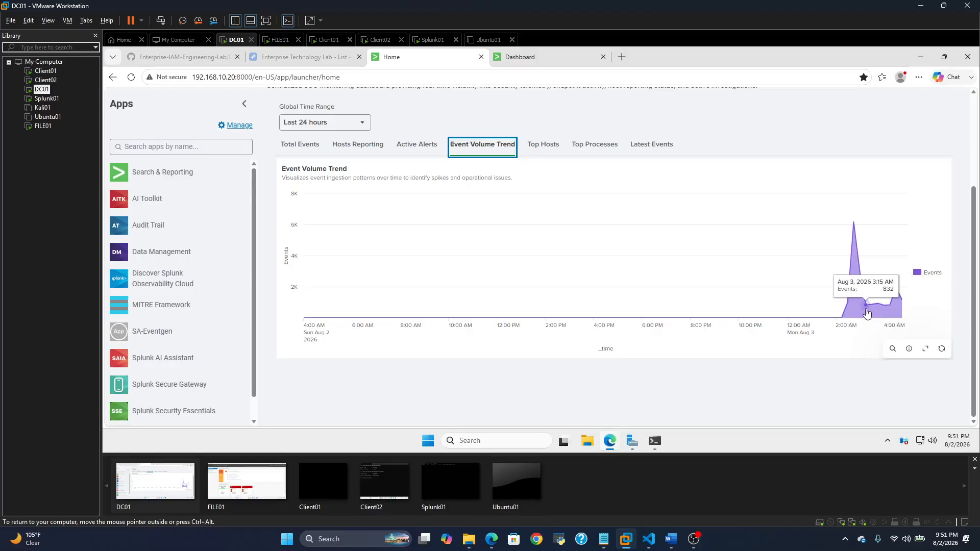
# - Show the Top Hosts chart and inspect the event counts for the DC01, Client01, Client02 and FILE01 bars
pyautogui.click(543, 147)
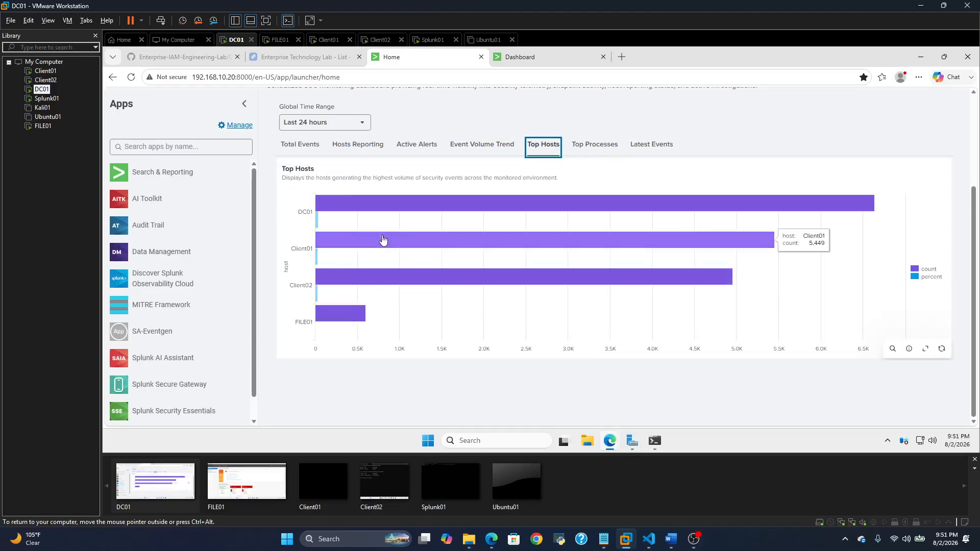
pyautogui.moveTo(448, 249)
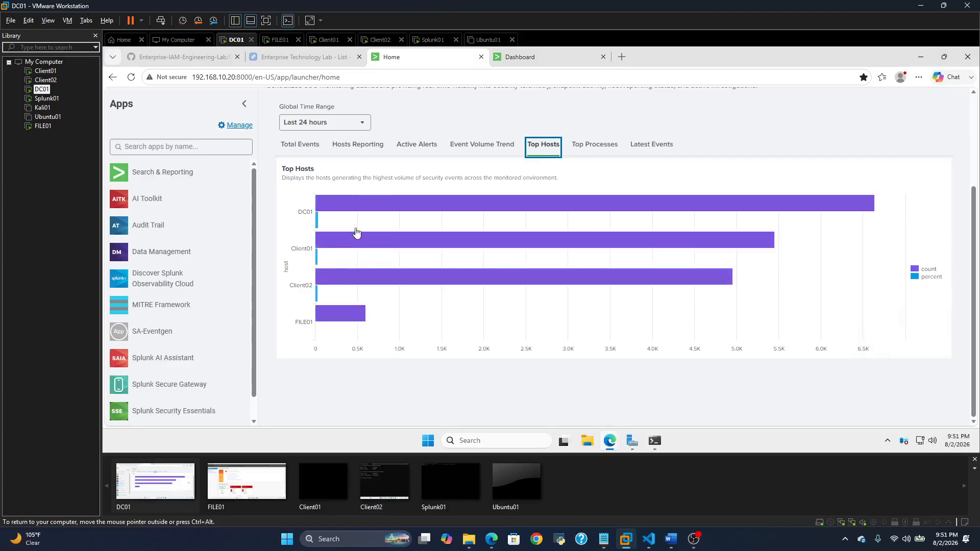
pyautogui.moveTo(378, 207)
pyautogui.moveTo(327, 319)
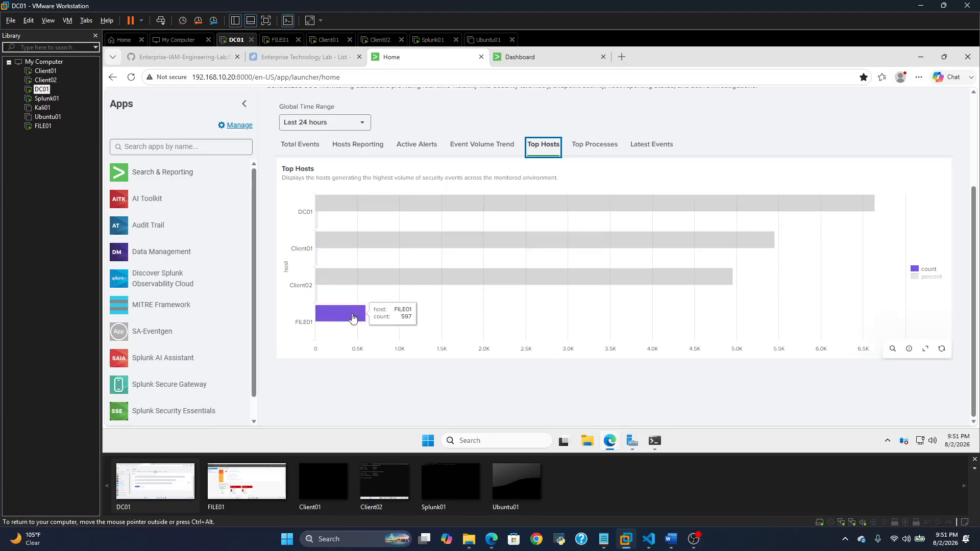
pyautogui.moveTo(695, 280)
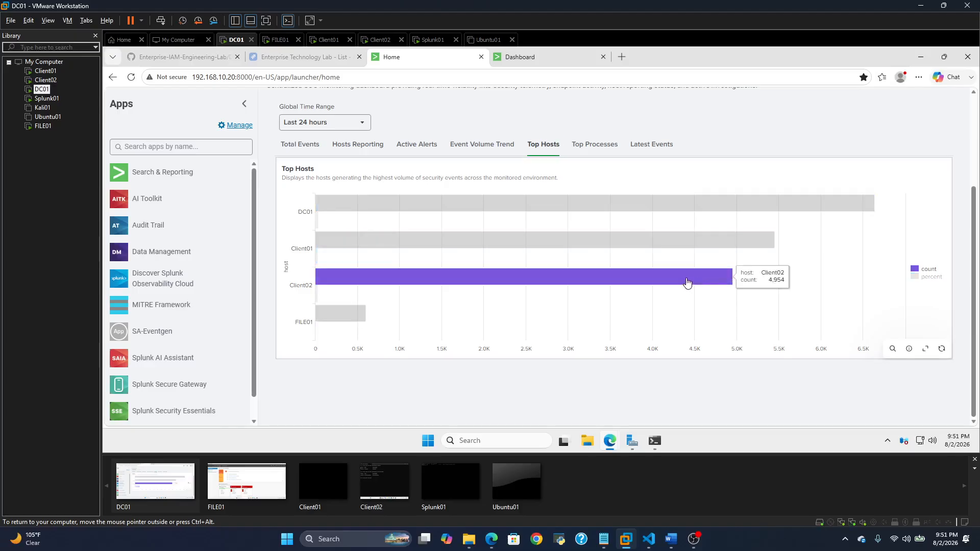
pyautogui.moveTo(629, 212)
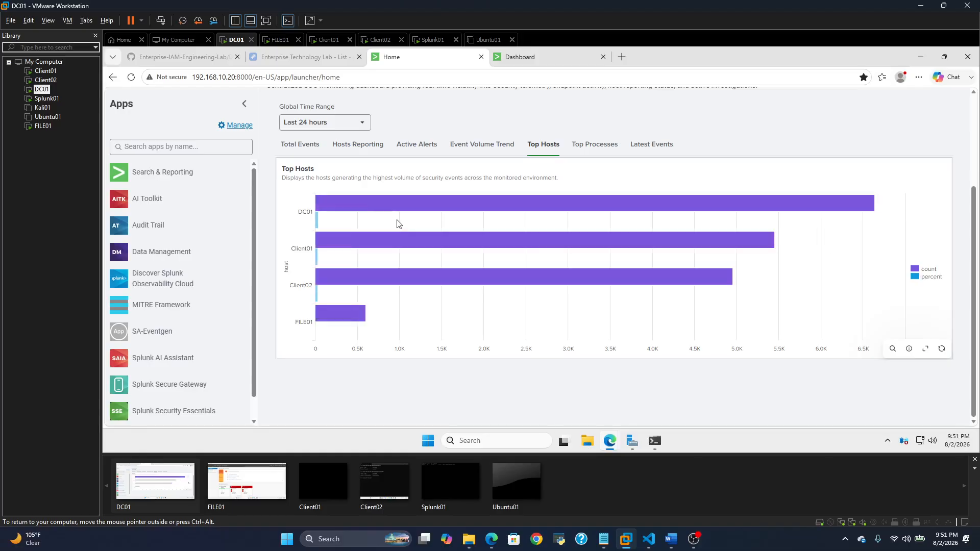
pyautogui.scroll(3, 516, 293)
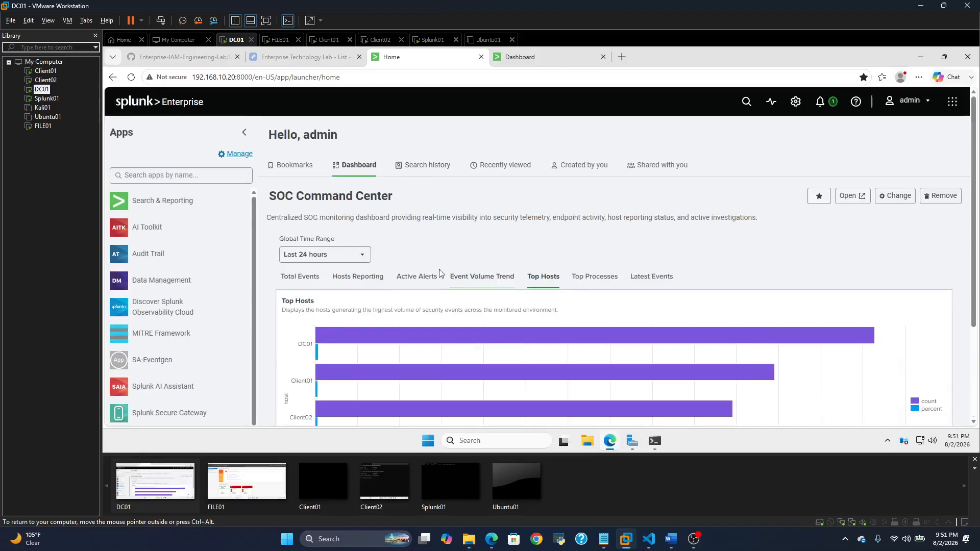
# - Review the Top Processes and Latest Events views of the SOC Command Center dashboard, ending on Top Processes
pyautogui.scroll(-2, 493, 328)
pyautogui.click(598, 180)
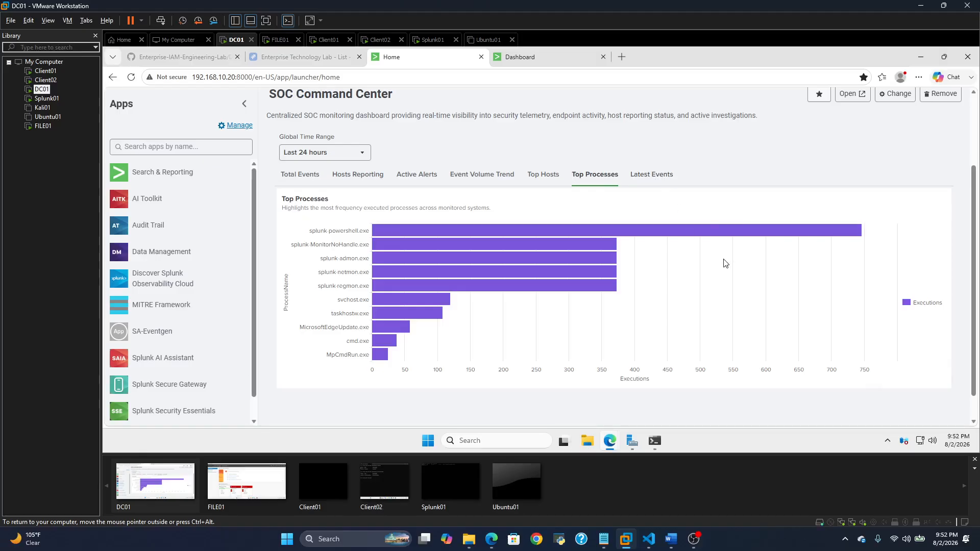
pyautogui.click(659, 177)
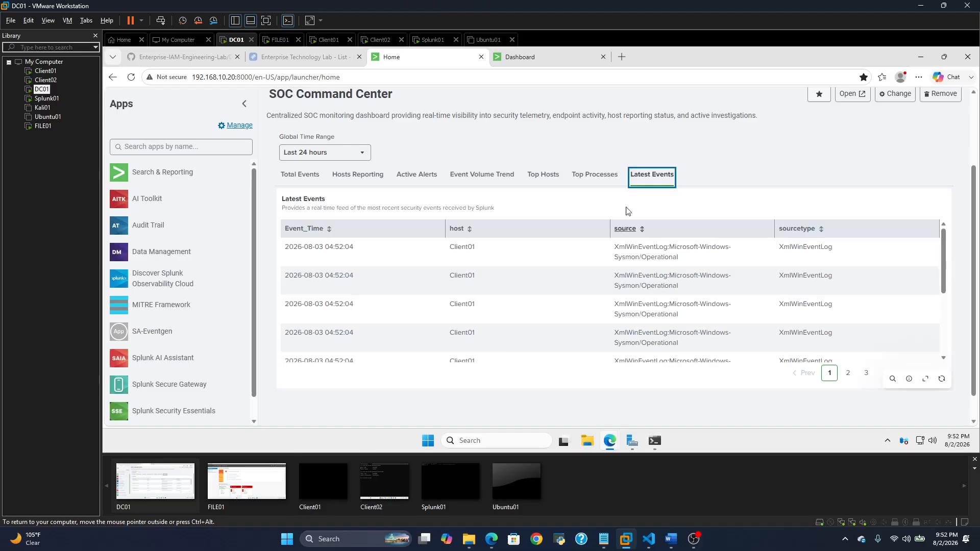
pyautogui.click(595, 177)
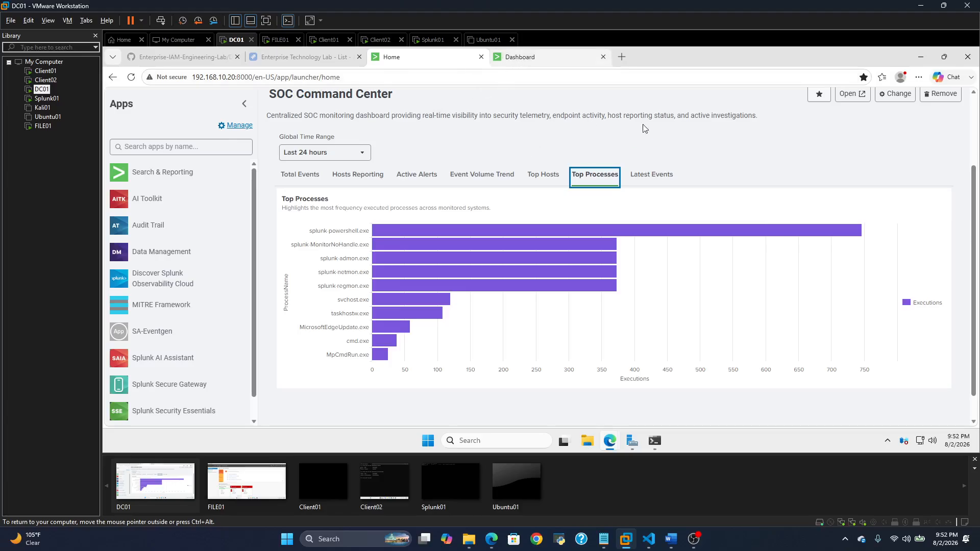
# - In the browser's other Splunk page, return to Splunk Home and open the Search & Reporting app's list of dashboards
pyautogui.click(561, 58)
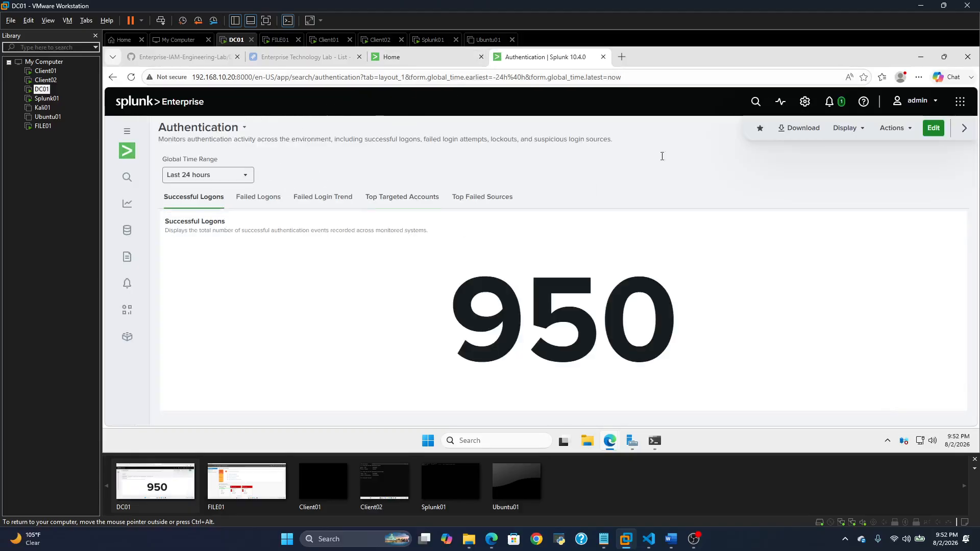
pyautogui.click(960, 101)
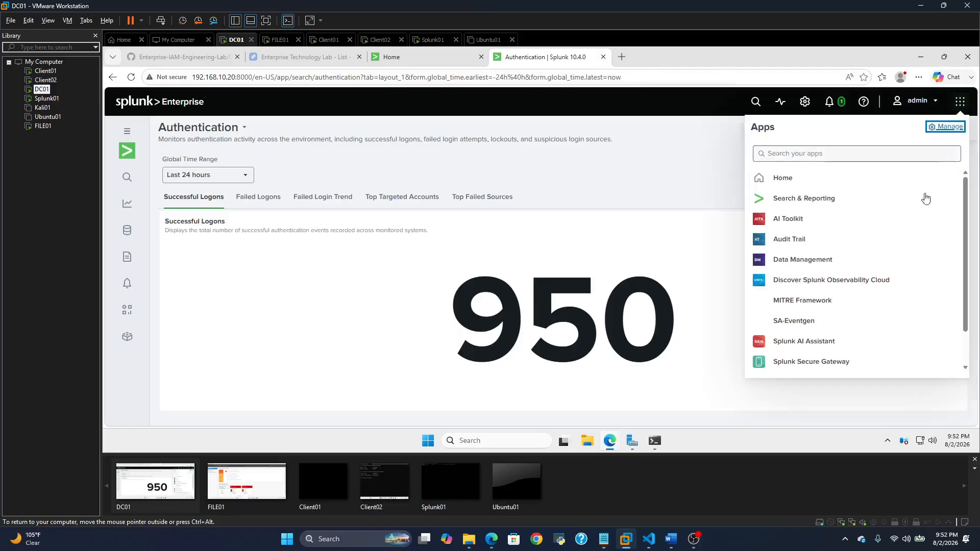
pyautogui.click(782, 178)
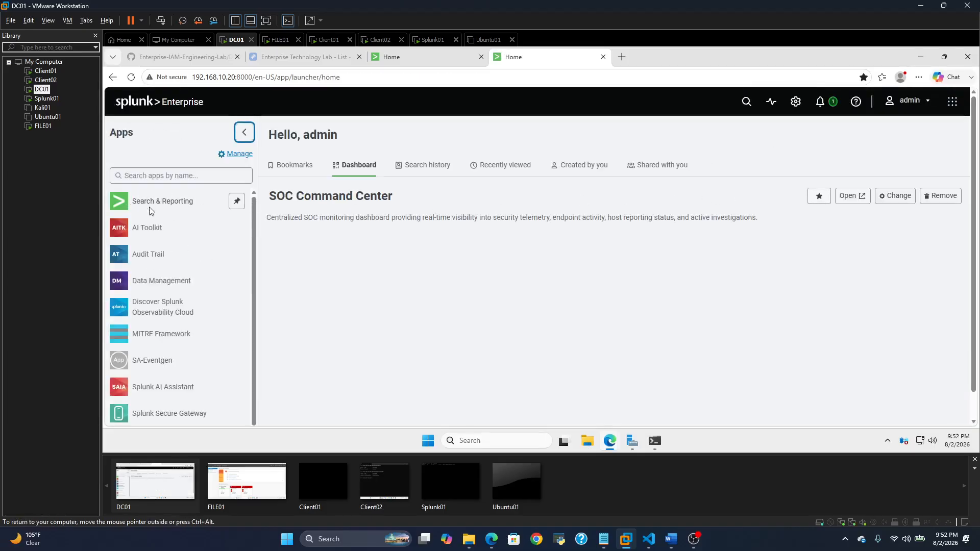
pyautogui.click(148, 203)
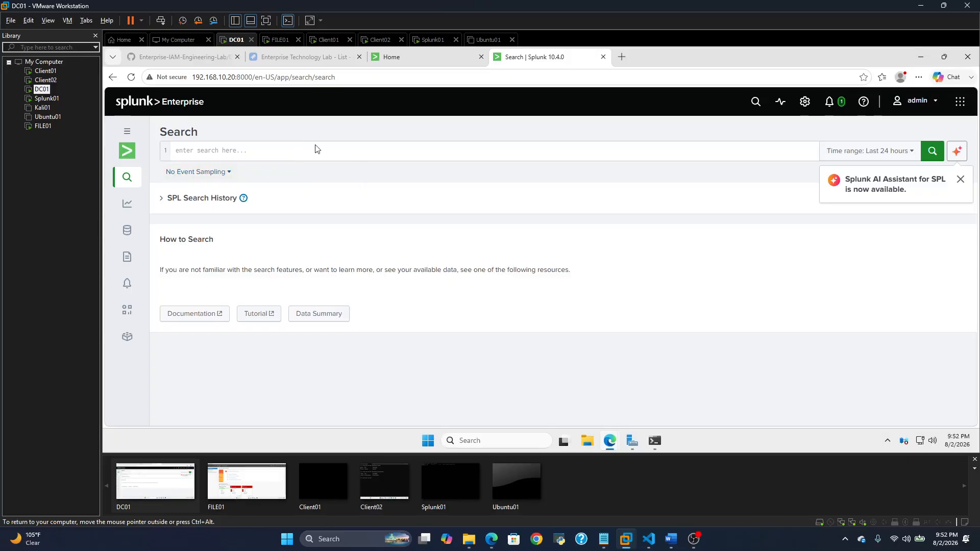
pyautogui.click(126, 310)
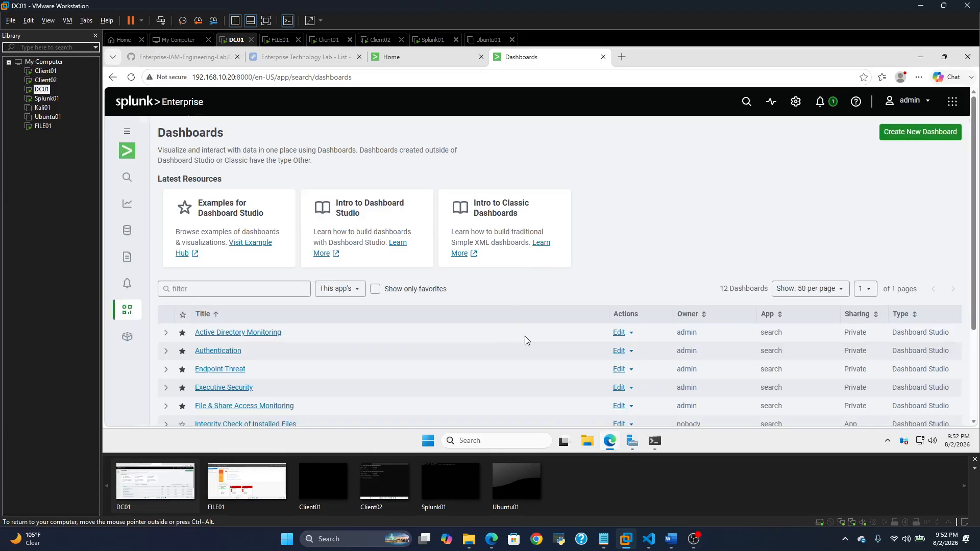
pyautogui.scroll(-3, 391, 263)
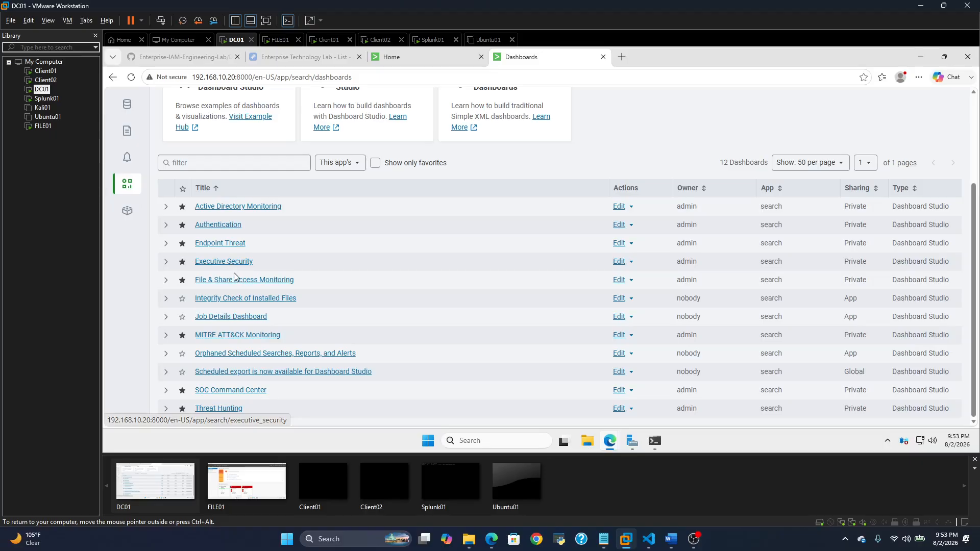
# - Open the Executive Security dashboard and review its host, data source, event trend and latest host activity views, returning to Events by Data Source
pyautogui.click(220, 263)
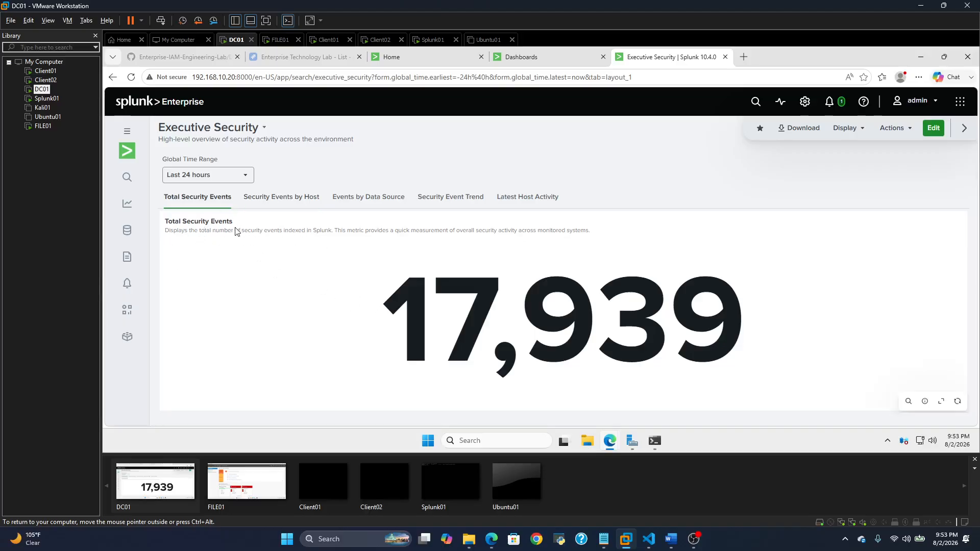
pyautogui.click(294, 198)
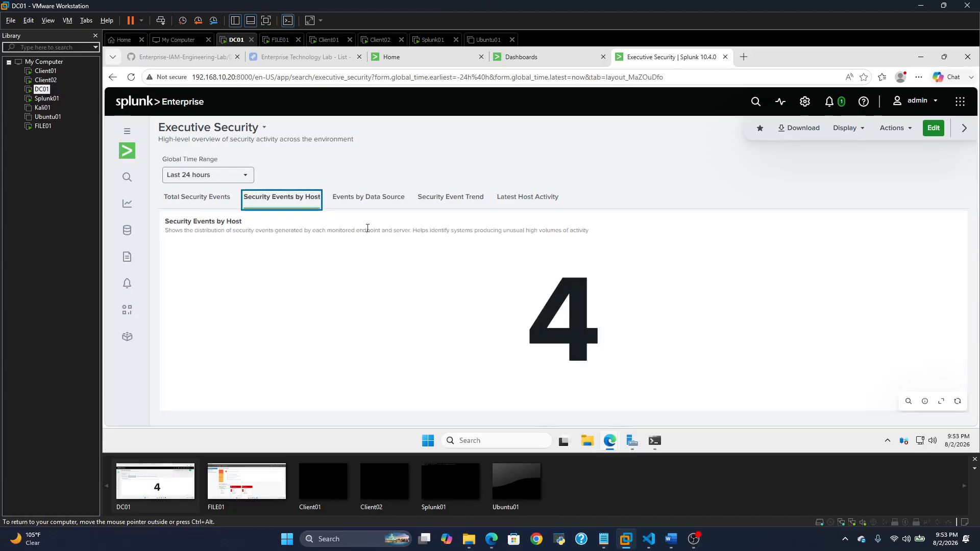
pyautogui.click(368, 202)
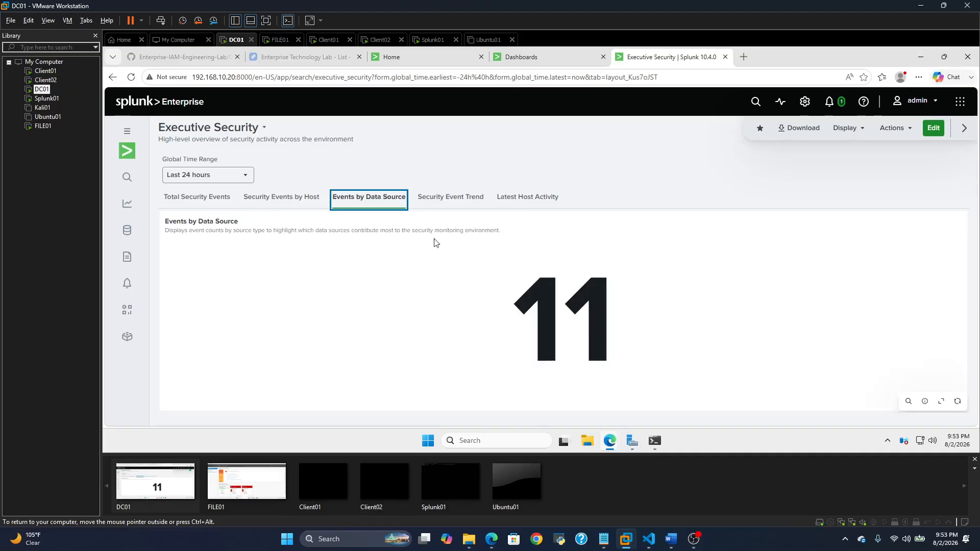
pyautogui.click(442, 203)
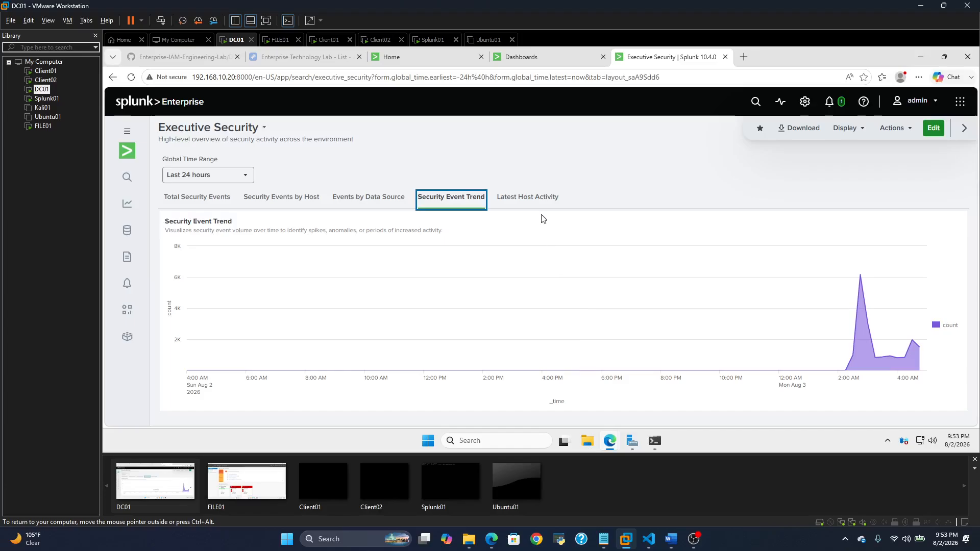
pyautogui.click(517, 201)
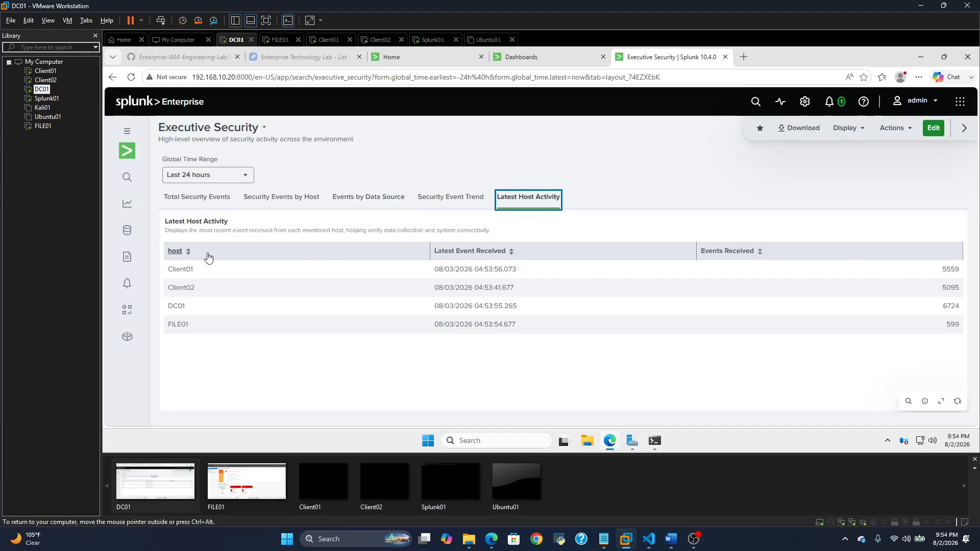
pyautogui.click(362, 199)
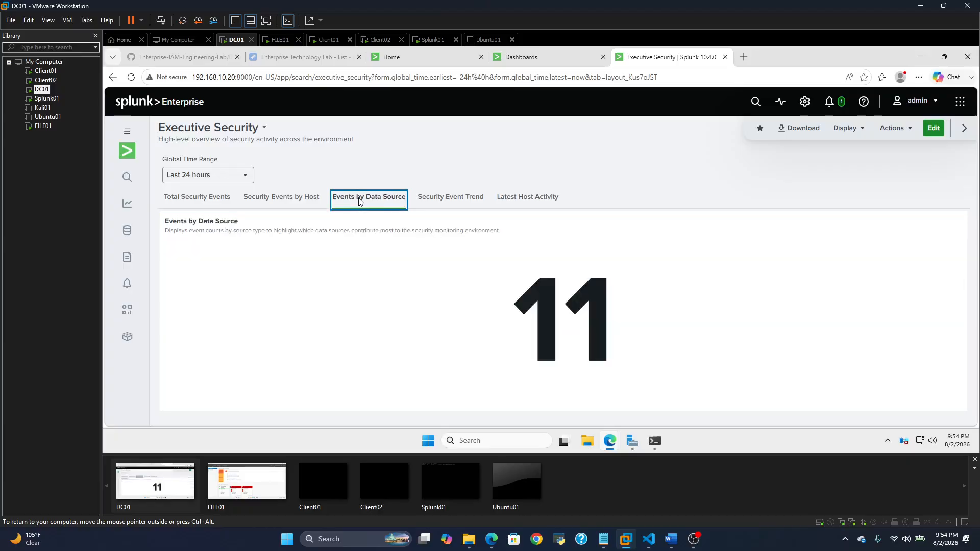
# - Show the Executive Security dashboard's Total Security Events view, open the dashboard for editing and review its configuration options
pyautogui.click(206, 204)
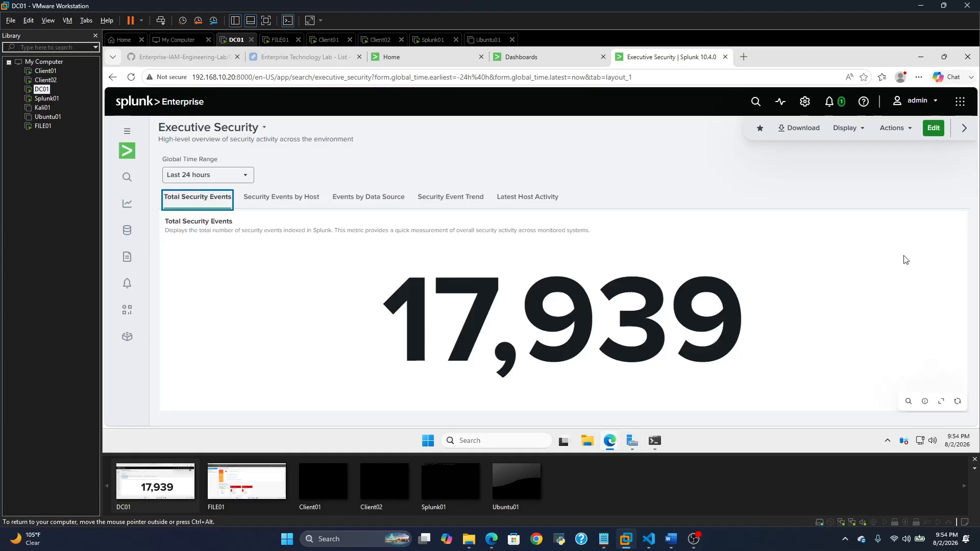
pyautogui.click(936, 130)
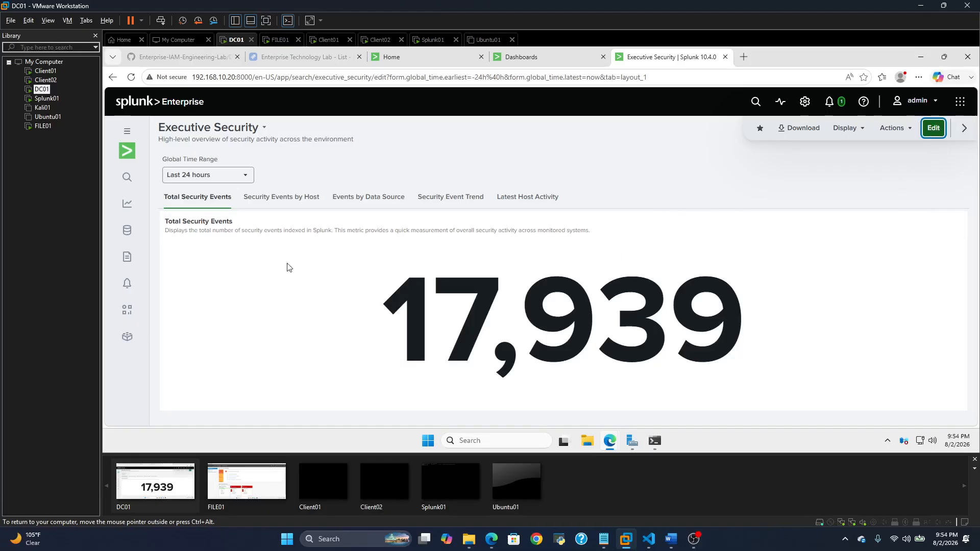
pyautogui.scroll(-2, 842, 316)
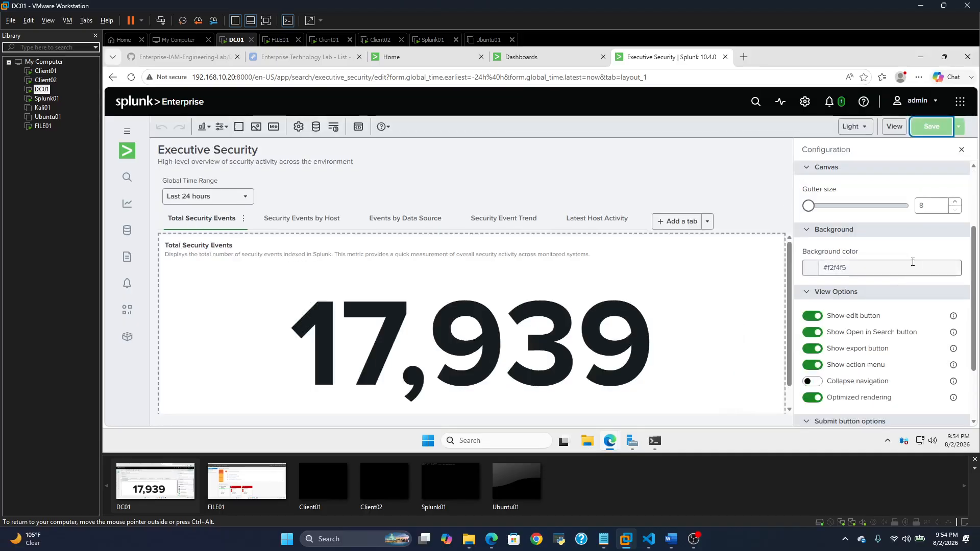
pyautogui.scroll(-2, 853, 249)
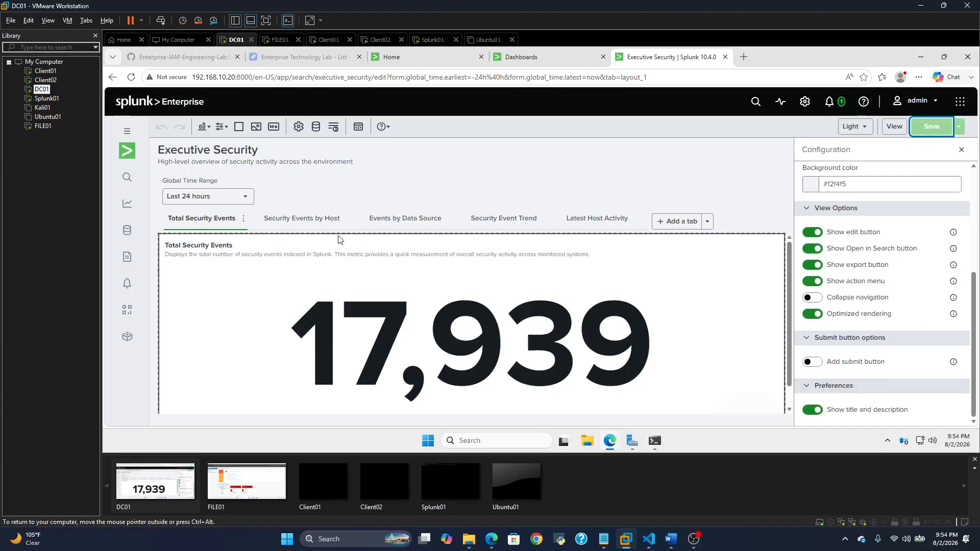
# - Inspect the SPL query and time range settings behind the Total Security Events panel, then close its configuration without changes
pyautogui.click(345, 290)
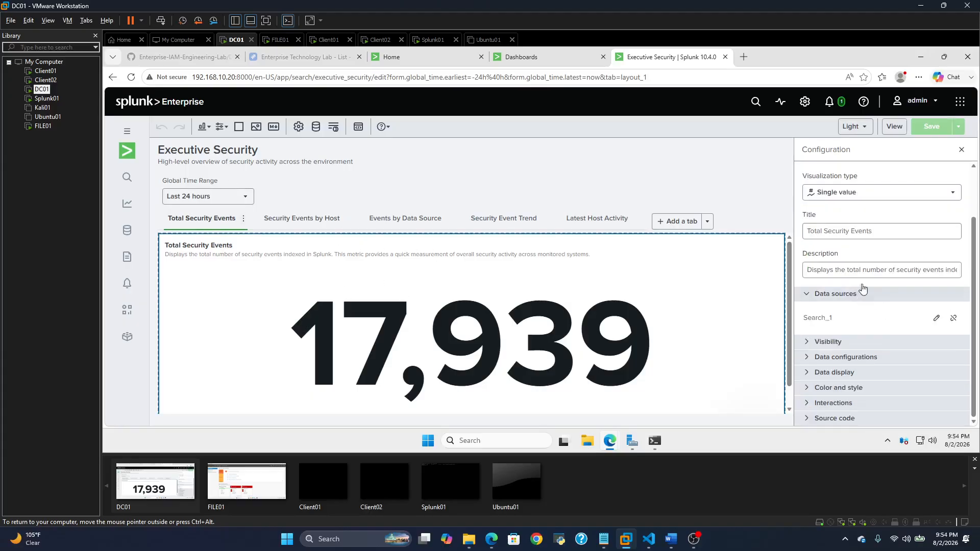
pyautogui.click(936, 317)
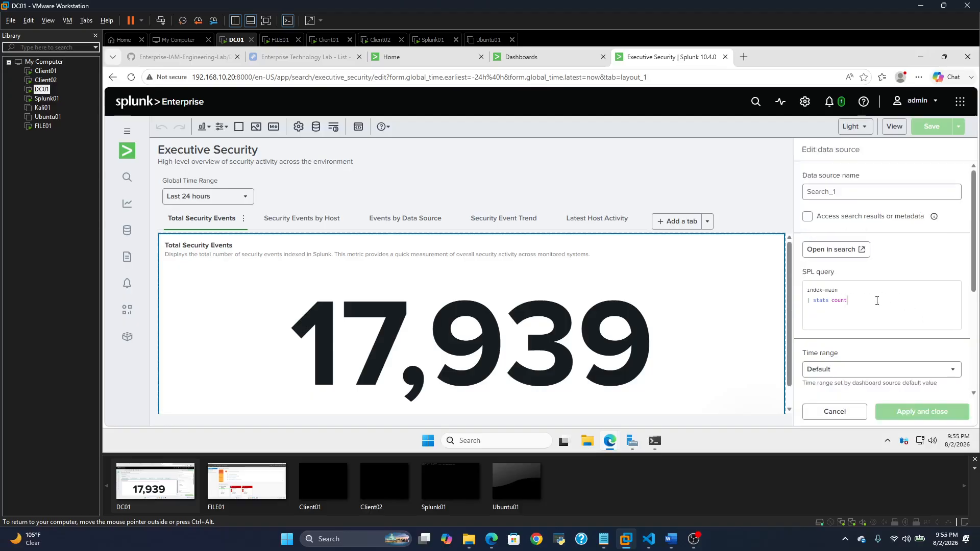
pyautogui.scroll(-3, 877, 300)
pyautogui.scroll(2, 873, 269)
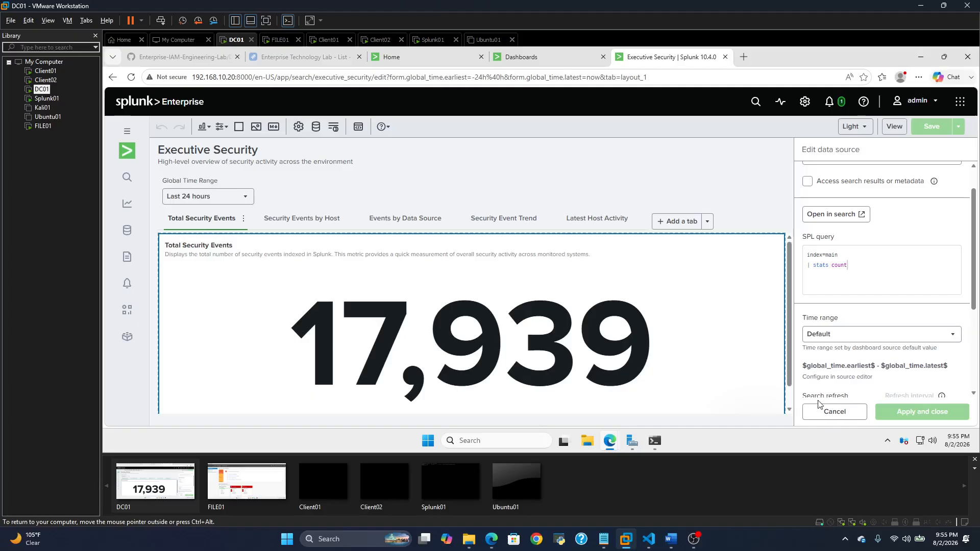
pyautogui.click(832, 411)
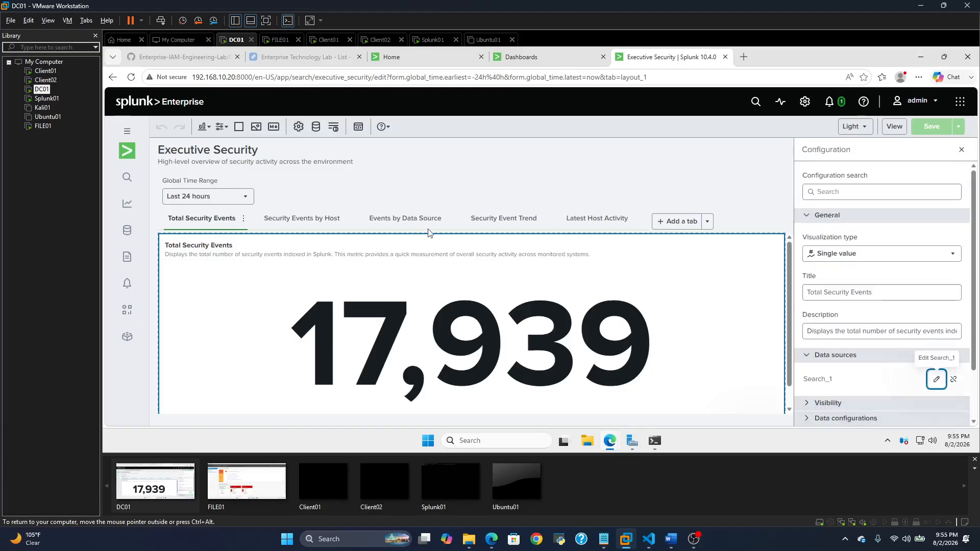
pyautogui.click(961, 149)
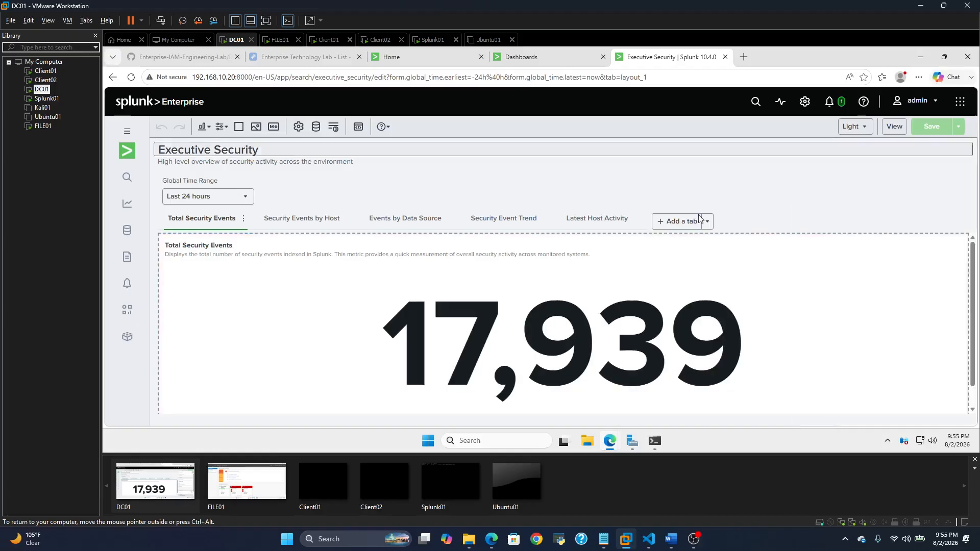
# - Inspect the SPL query and settings behind the Security Events by Host panel without changes, and close the Executive Security page
pyautogui.click(306, 218)
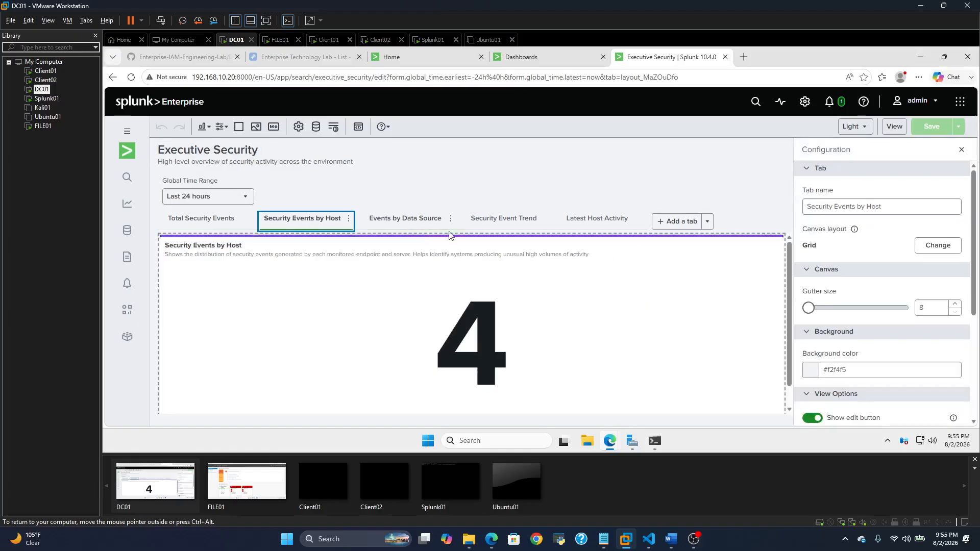
pyautogui.click(635, 338)
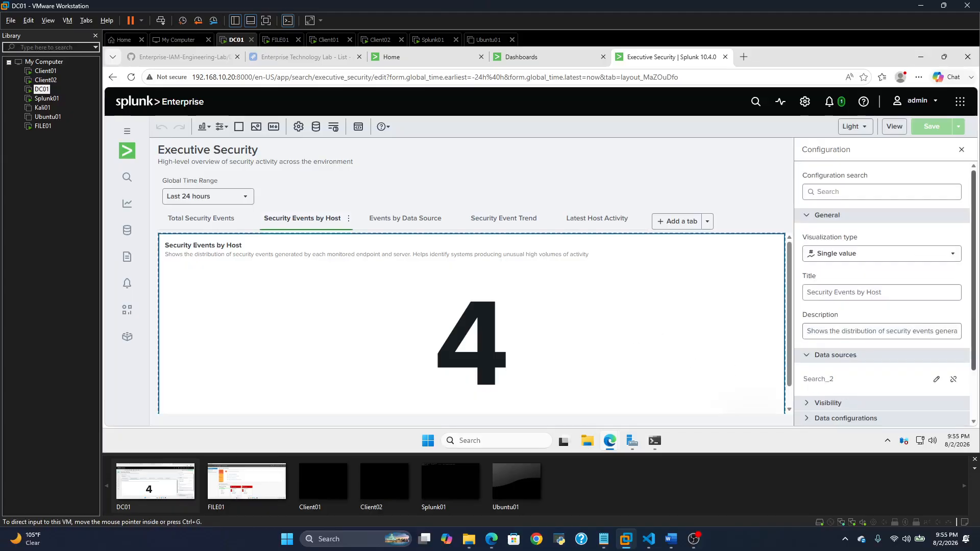
pyautogui.scroll(-2, 919, 349)
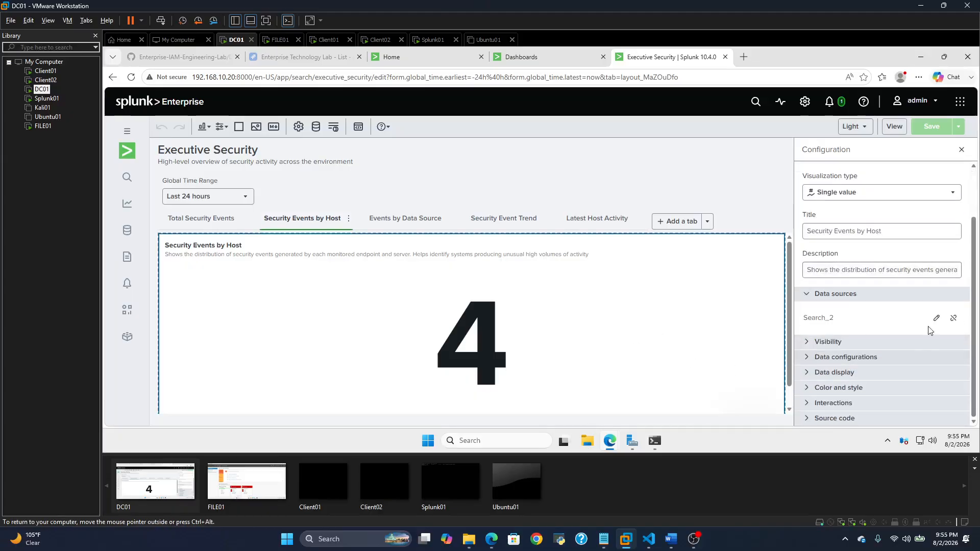
pyautogui.click(936, 320)
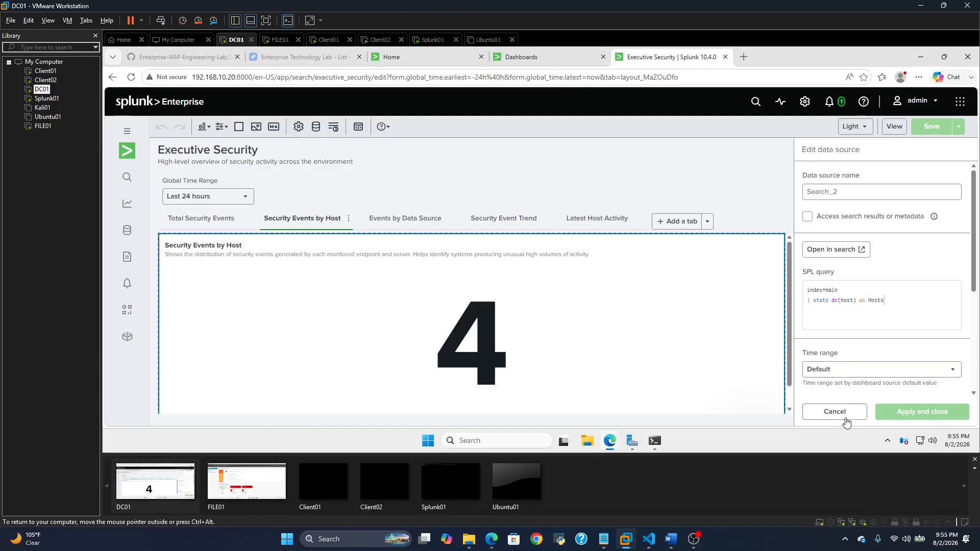
pyautogui.scroll(-4, 867, 332)
pyautogui.scroll(2, 842, 266)
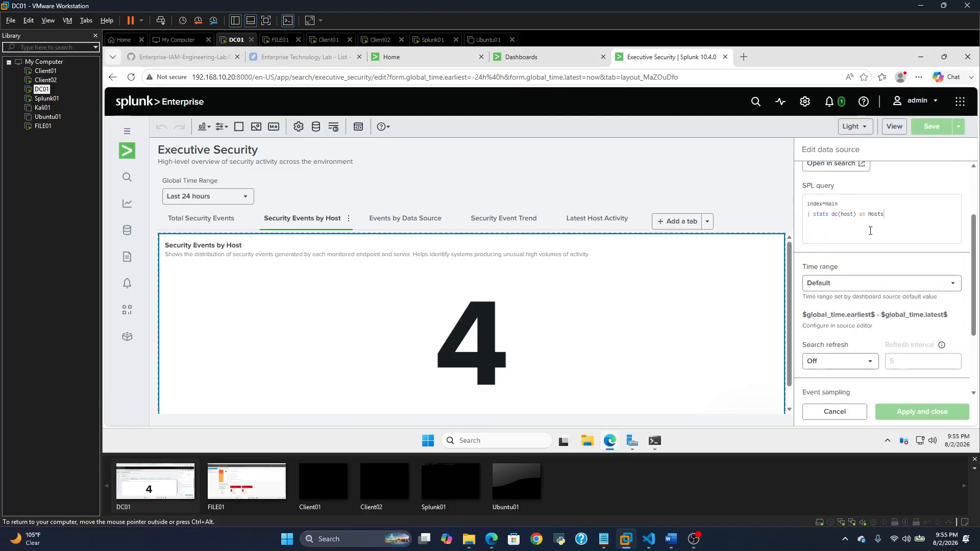
pyautogui.scroll(-5, 890, 226)
pyautogui.click(836, 413)
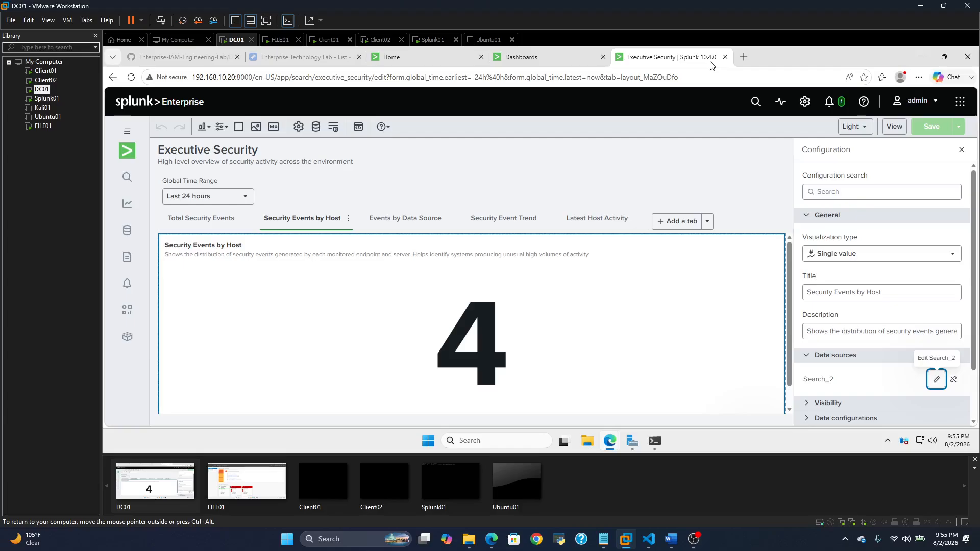
pyautogui.click(724, 56)
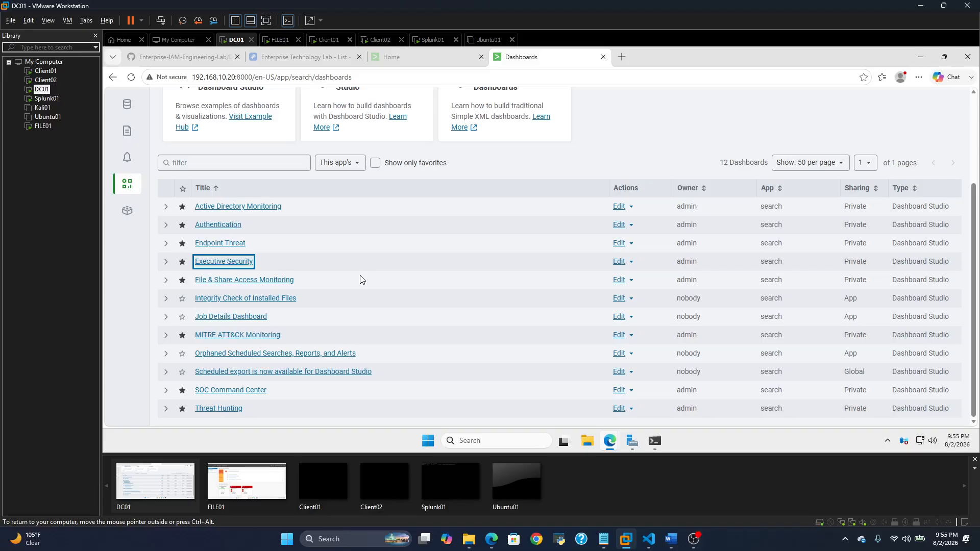
# - Open the Active Directory Monitoring dashboard and review its User Creation, User Deletion, Password Resets and Group Membership Changes views
pyautogui.click(252, 209)
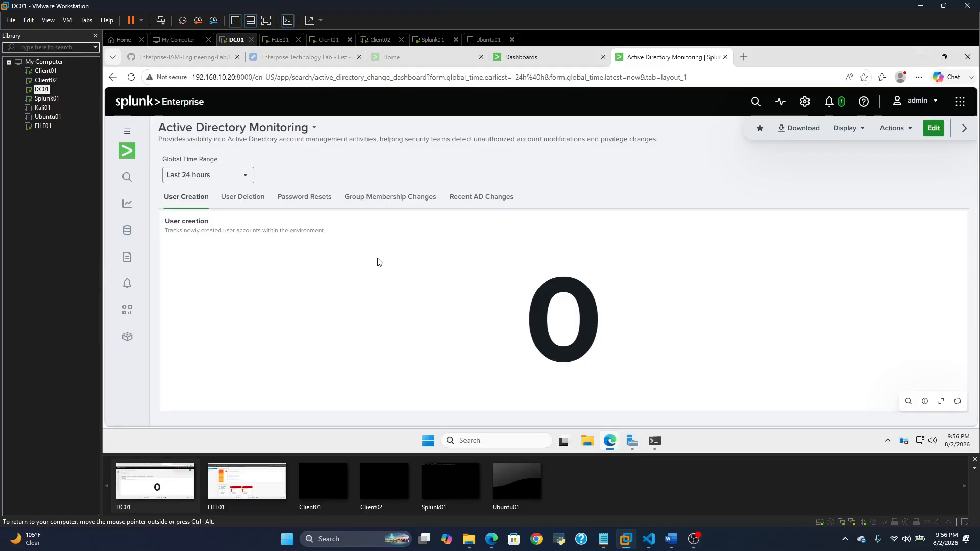
pyautogui.click(243, 201)
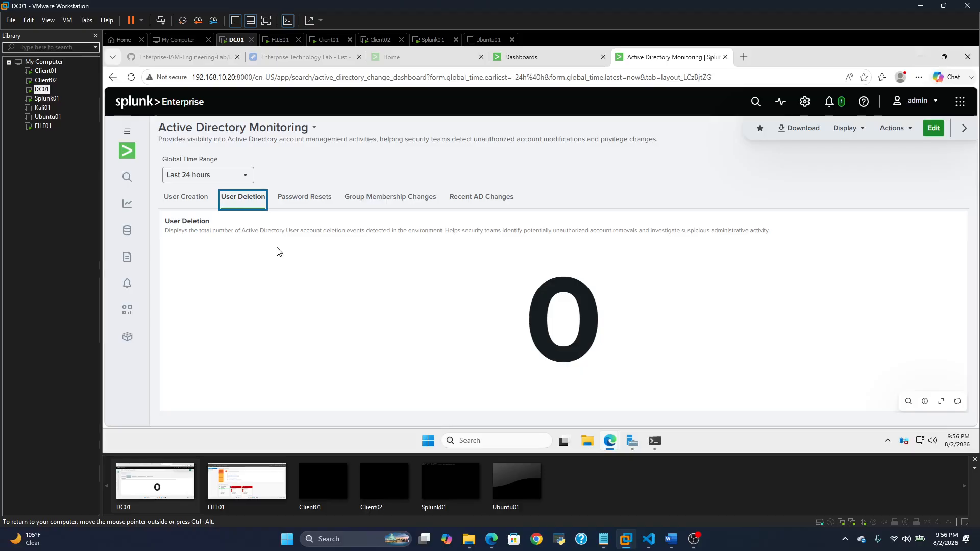
pyautogui.click(311, 199)
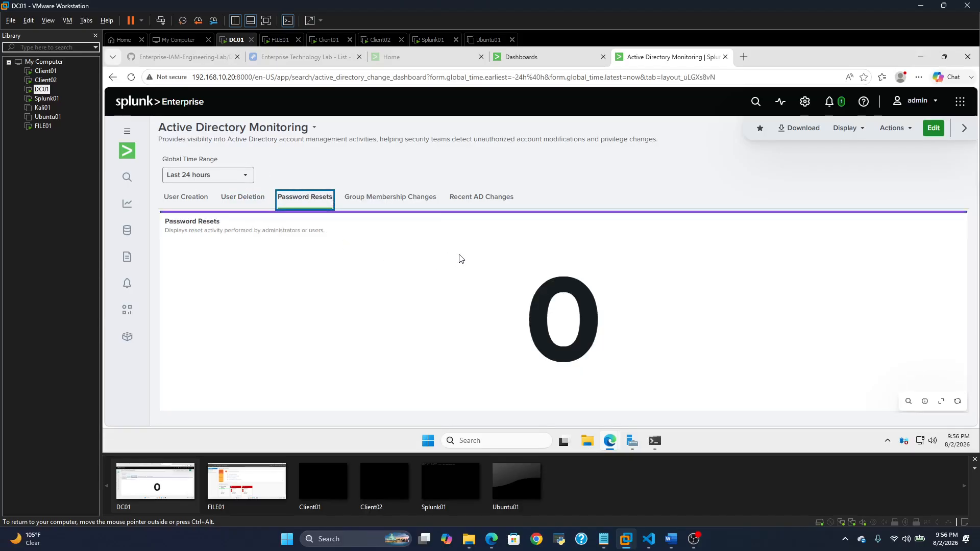
pyautogui.click(412, 208)
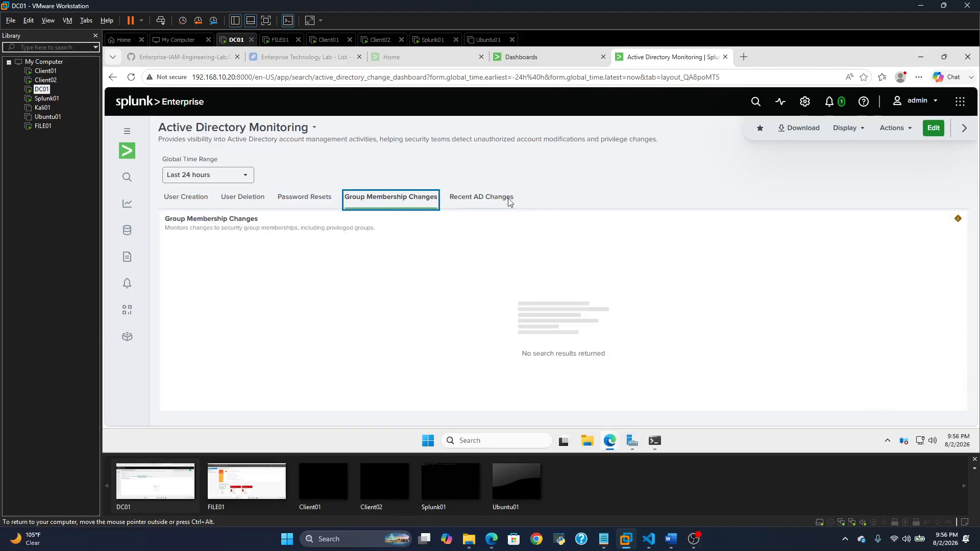
pyautogui.click(242, 175)
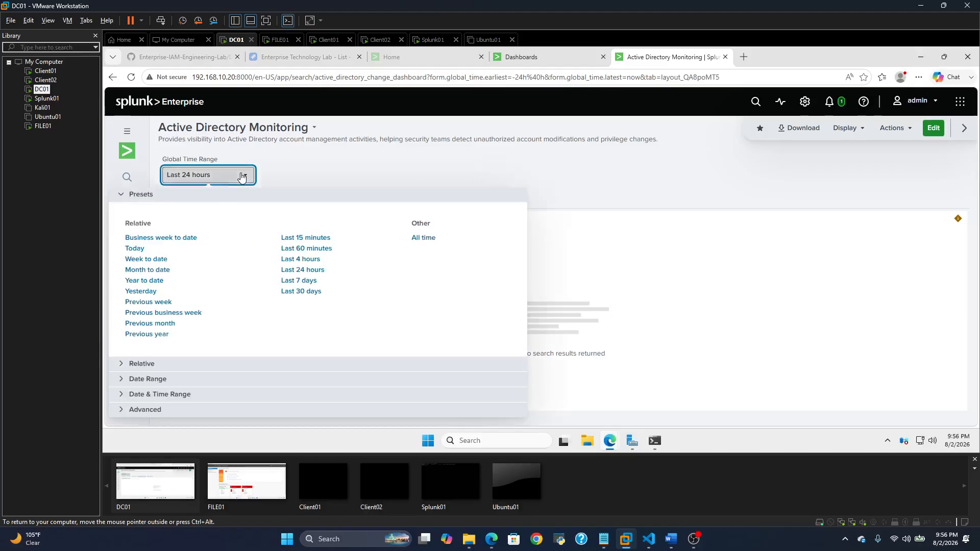
pyautogui.click(492, 176)
# - Show the Recent AD Changes view and set the dashboard's global time range to Last 7 days
pyautogui.click(500, 198)
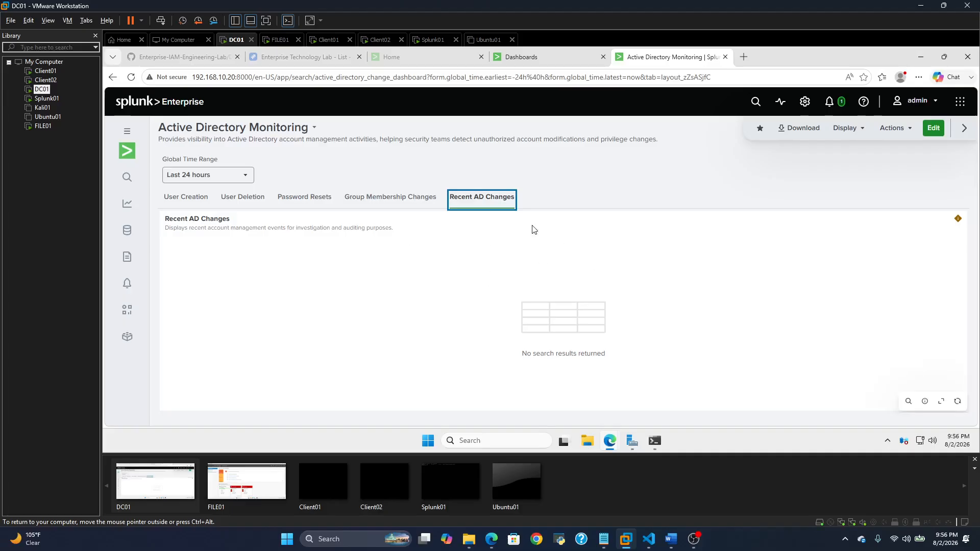
pyautogui.click(212, 178)
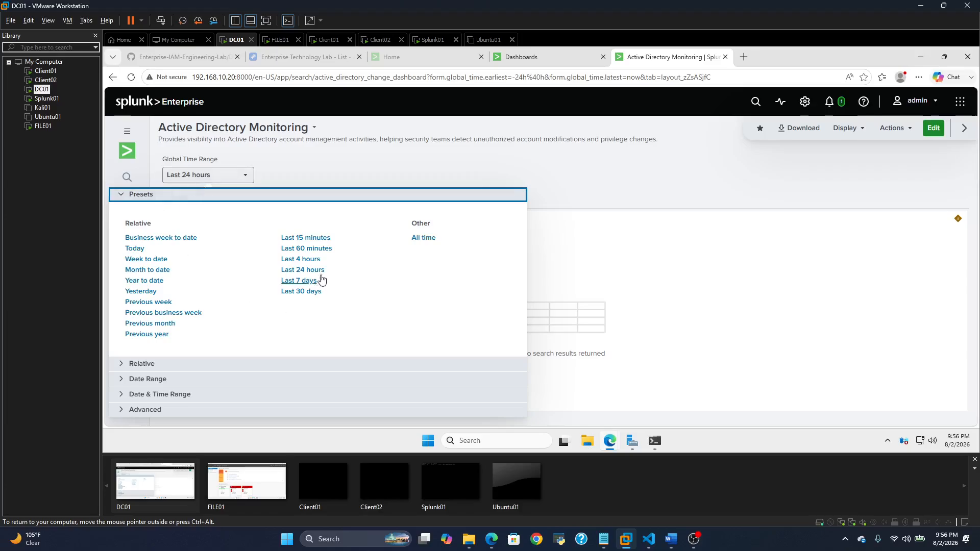
pyautogui.click(305, 281)
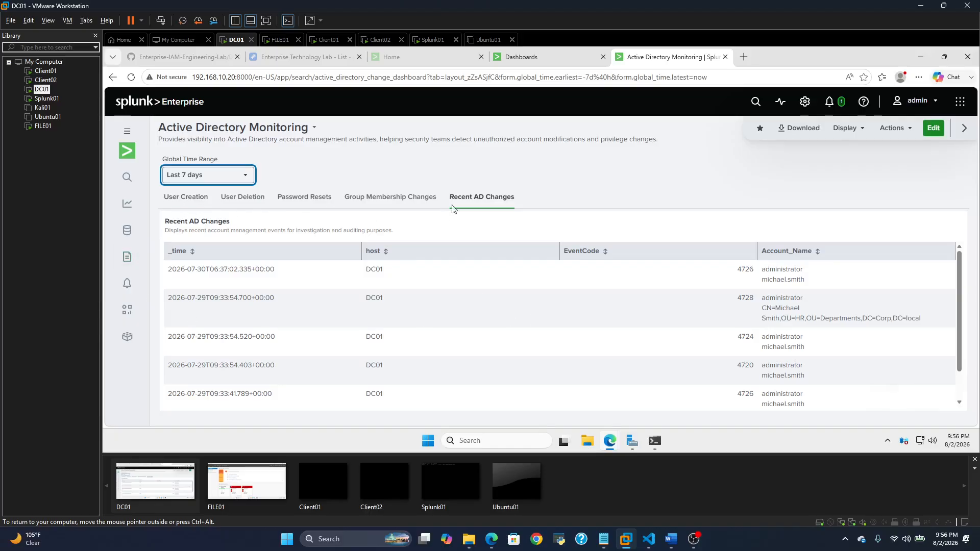
# - Examine the times, hosts, event codes and account names listed in the Recent AD Changes table
pyautogui.scroll(-1, 276, 348)
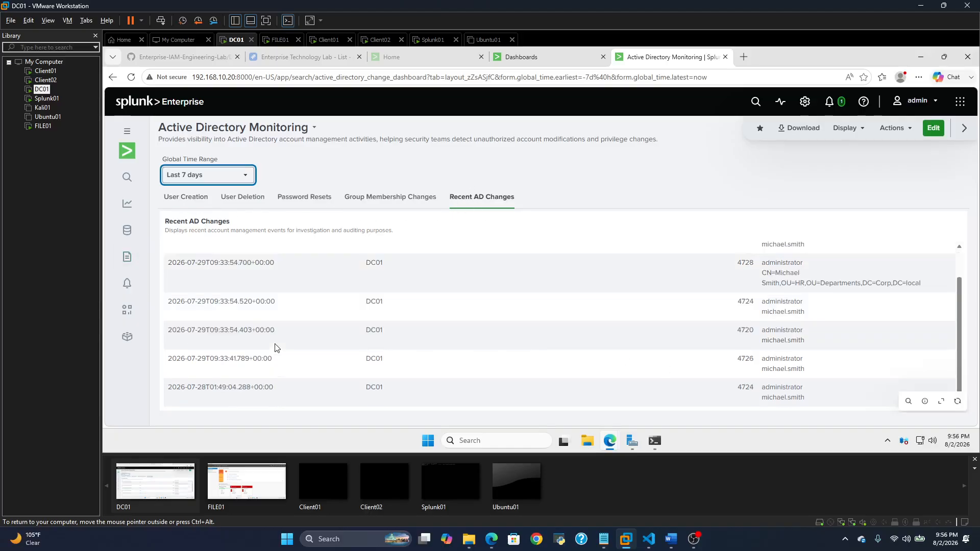
pyautogui.scroll(1, 591, 282)
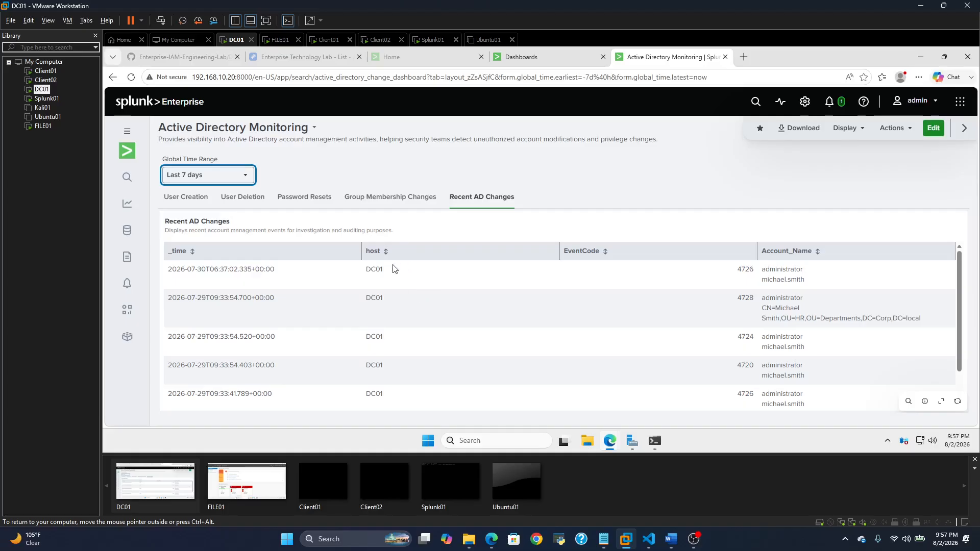
pyautogui.scroll(-1, 404, 296)
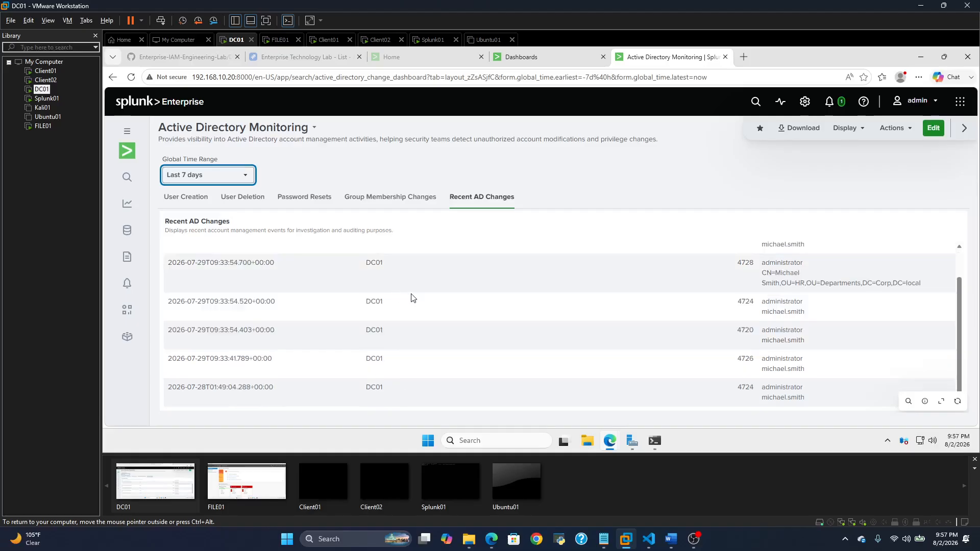
pyautogui.scroll(1, 408, 296)
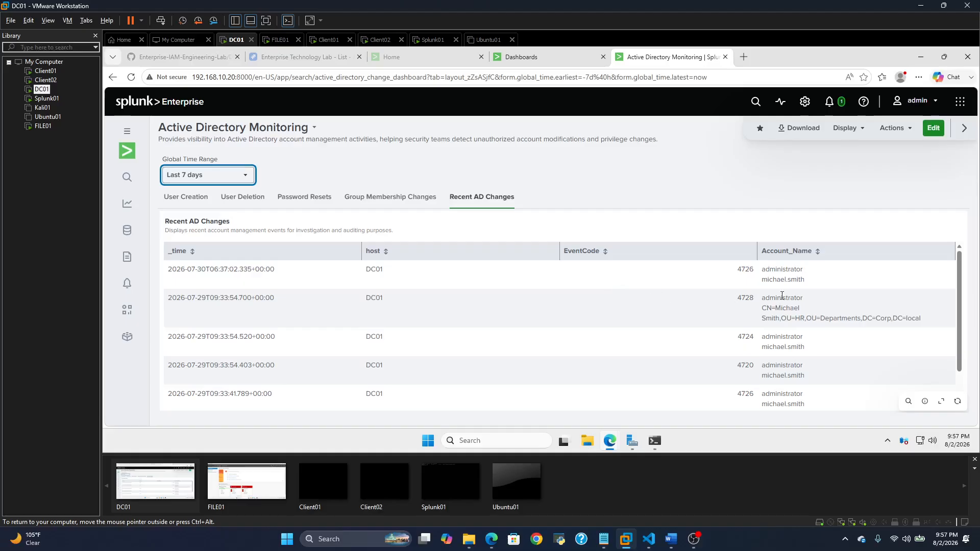
pyautogui.scroll(-1, 749, 292)
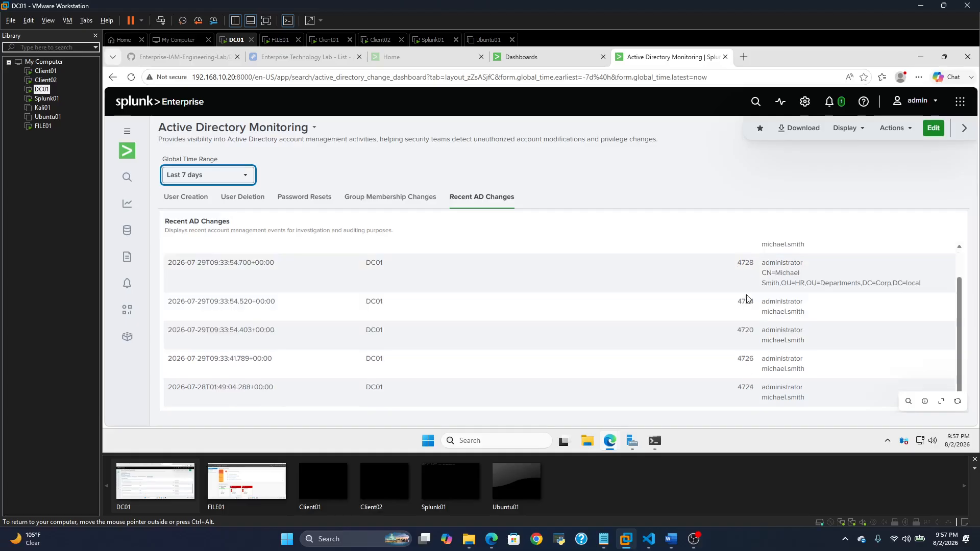
pyautogui.scroll(1, 788, 293)
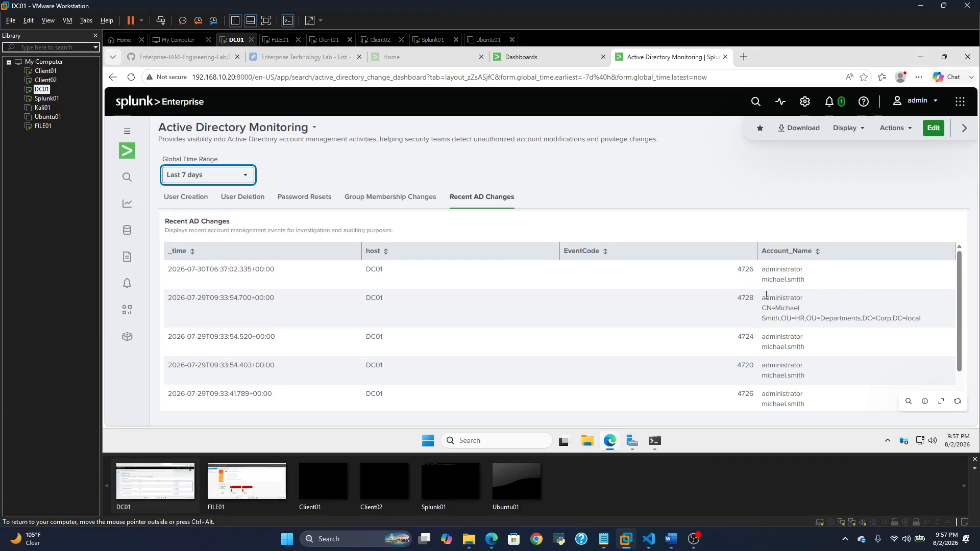
pyautogui.scroll(-1, 811, 304)
pyautogui.scroll(1, 812, 304)
pyautogui.scroll(-1, 822, 321)
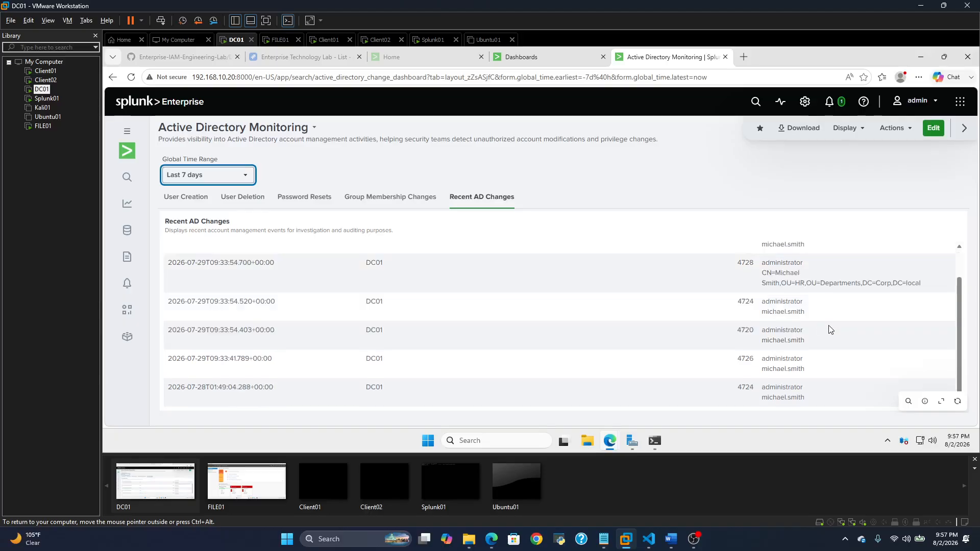
pyautogui.scroll(1, 829, 329)
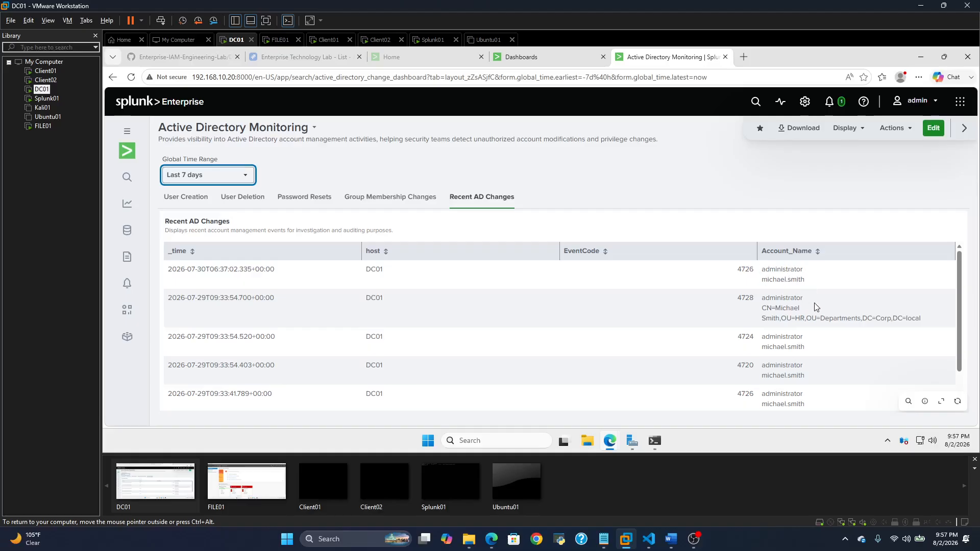
# - Review the User Deletion, Password Resets and Group Membership Changes views for the Last 7 days range
pyautogui.click(232, 199)
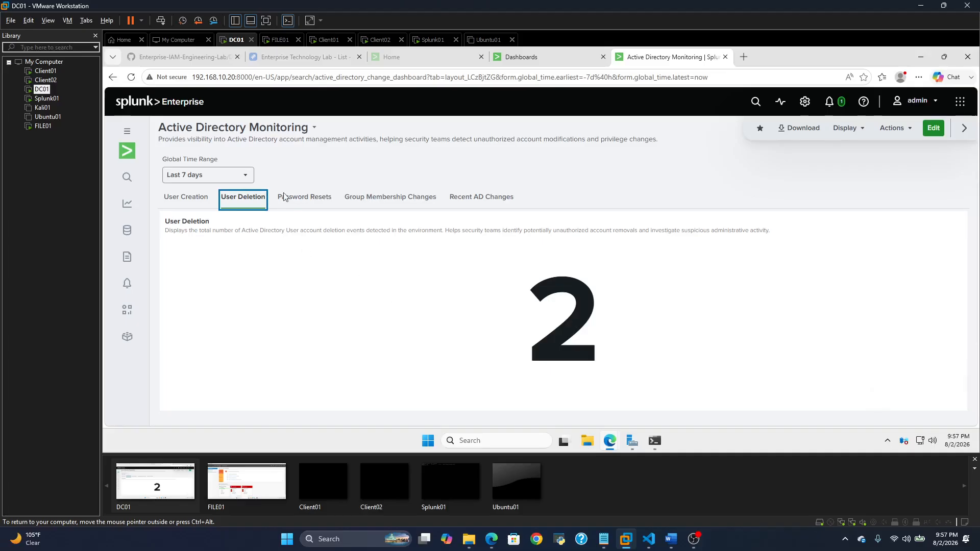
pyautogui.click(306, 199)
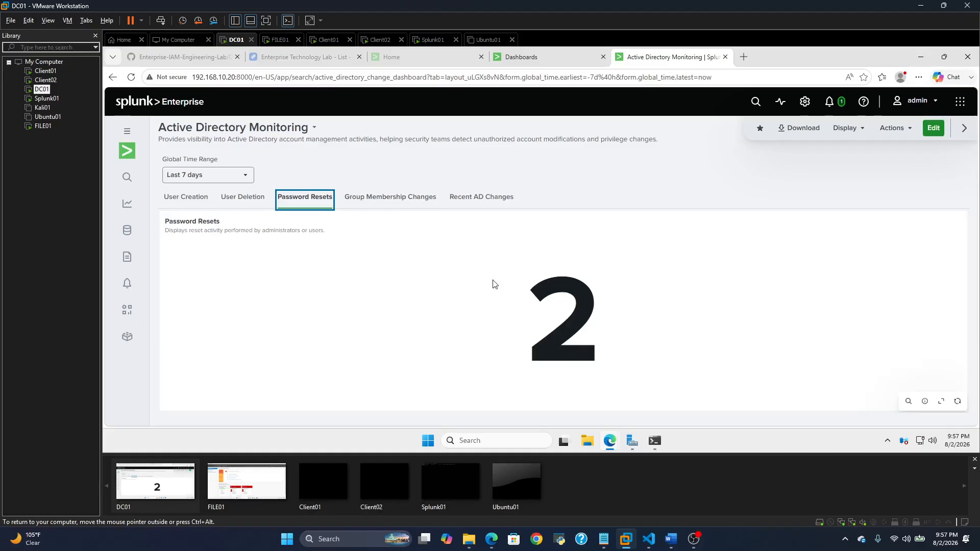
pyautogui.click(372, 203)
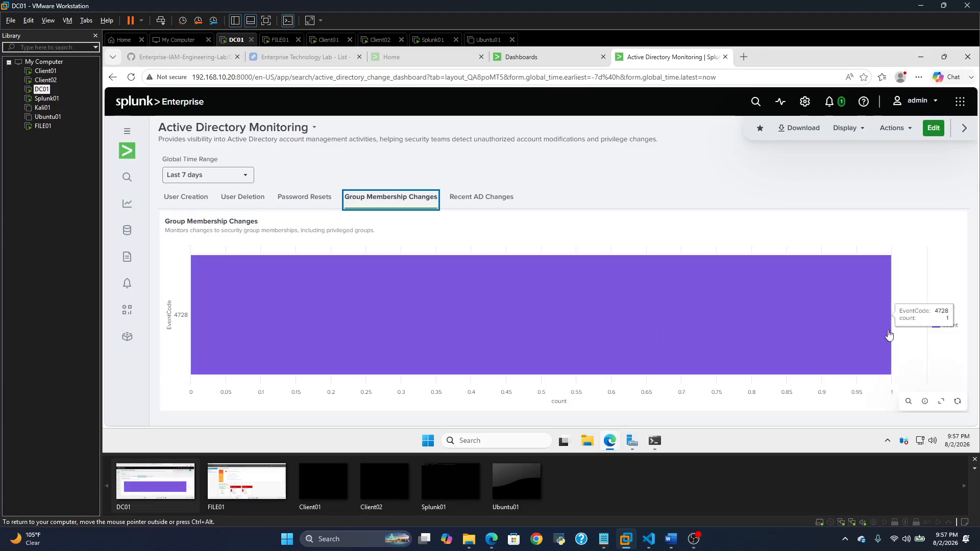
# - Examine the host, event code and account name entries in the Recent AD Changes table for the Last 7 days range
pyautogui.click(472, 200)
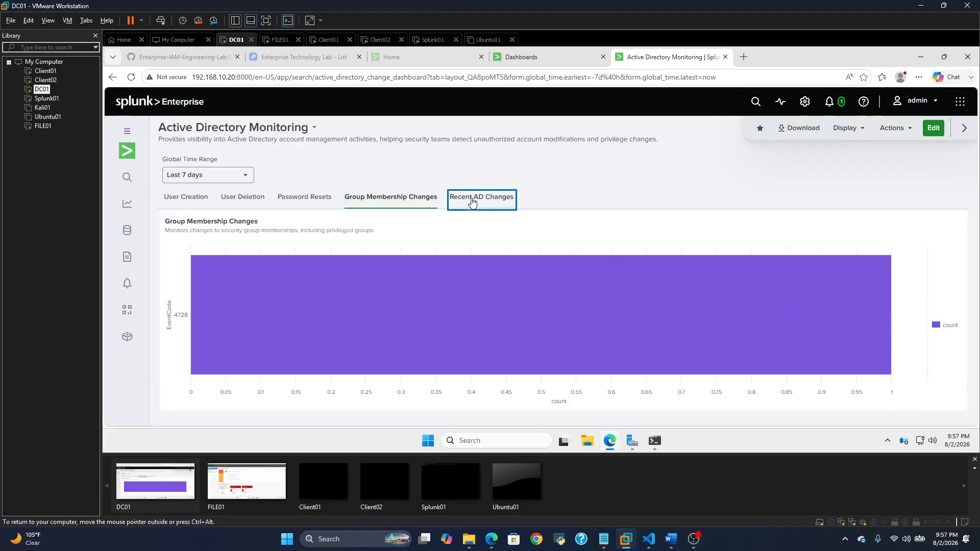
pyautogui.scroll(-1, 789, 291)
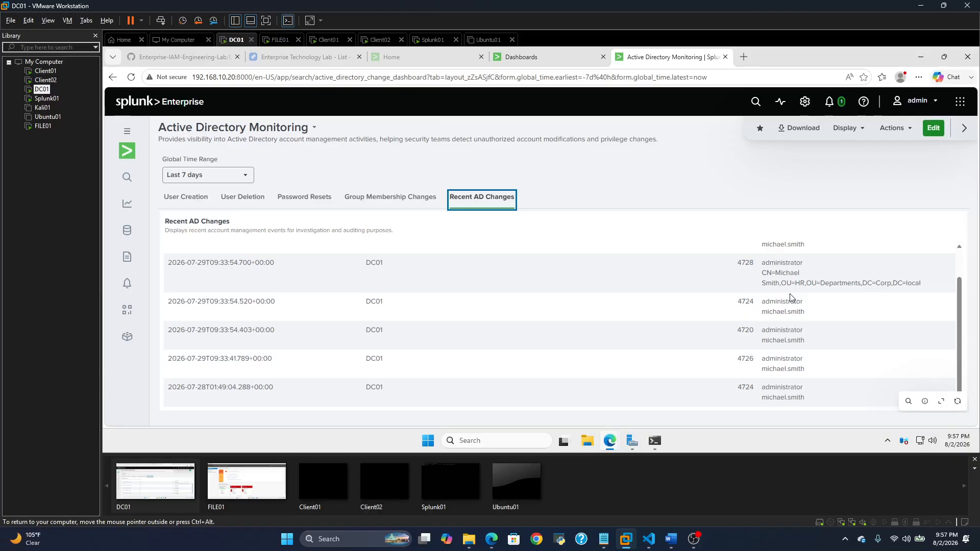
pyautogui.scroll(1, 789, 291)
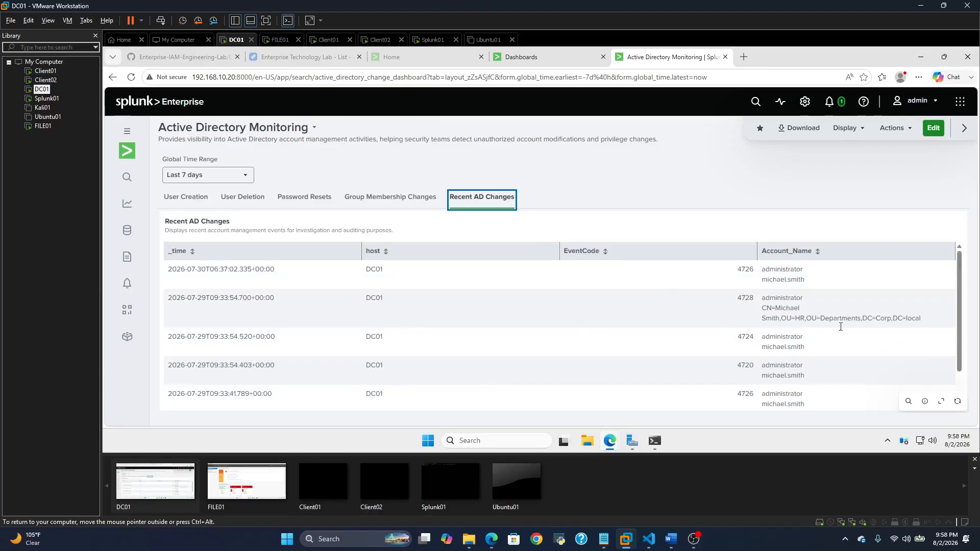
pyautogui.scroll(-1, 837, 330)
pyautogui.scroll(1, 806, 337)
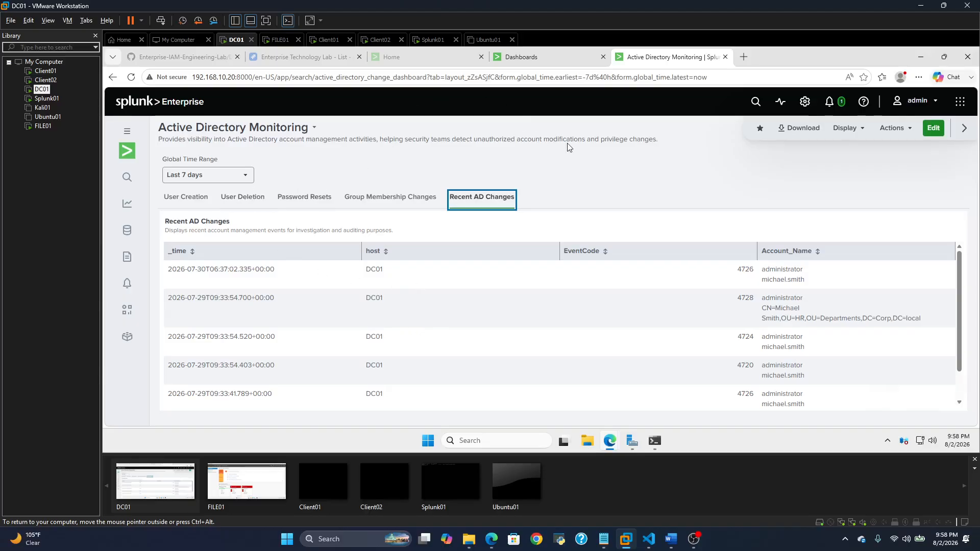
# - Close the Active Directory Monitoring dashboard and open the Endpoint Threat dashboard
pyautogui.click(725, 57)
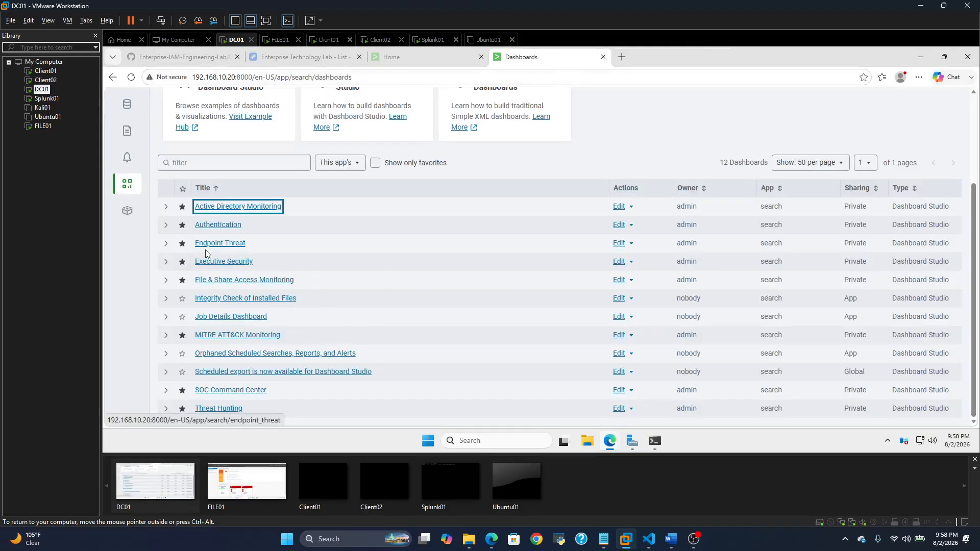
pyautogui.click(229, 247)
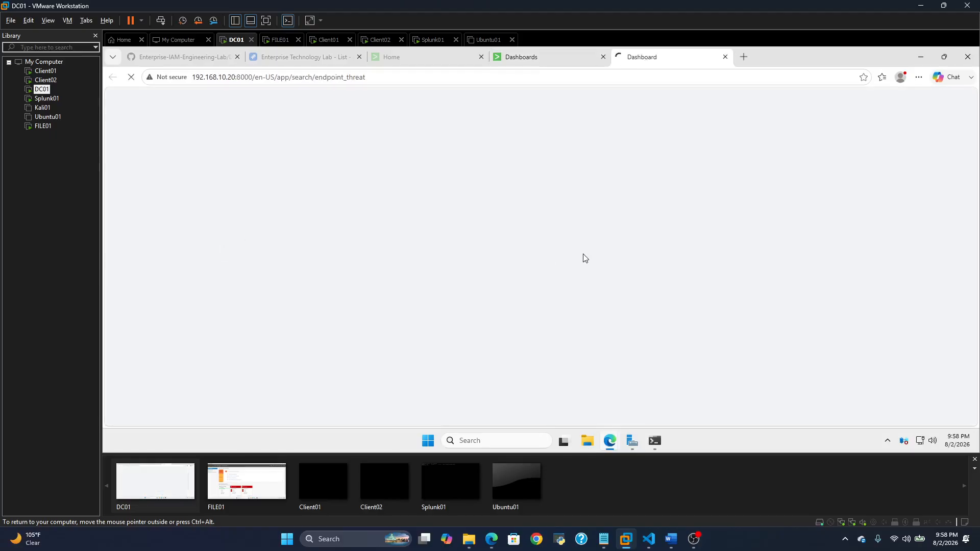
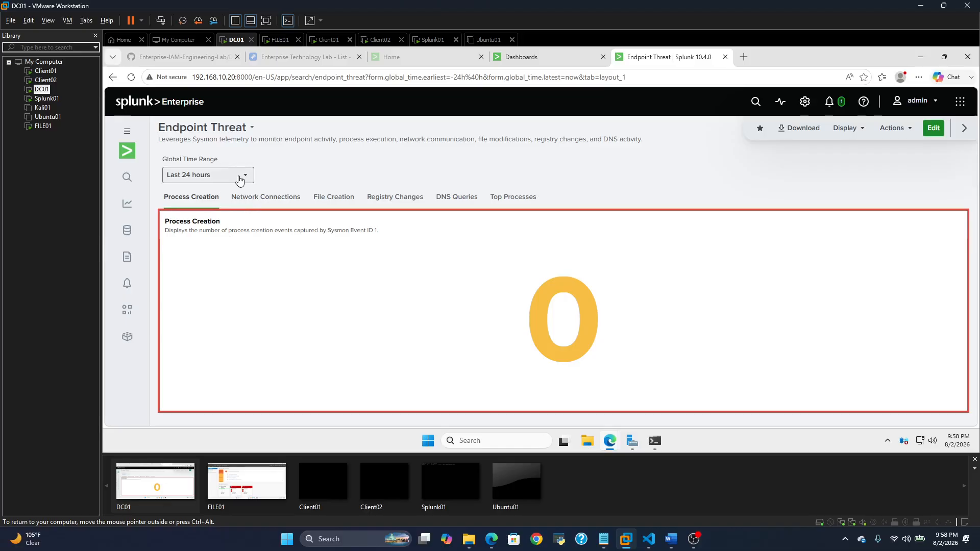
pyautogui.click(240, 179)
pyautogui.click(390, 149)
# - Review the Network Connections, File Creation, Registry Changes, DNS Queries and Top Processes views for the Last 24 hours range
pyautogui.click(265, 198)
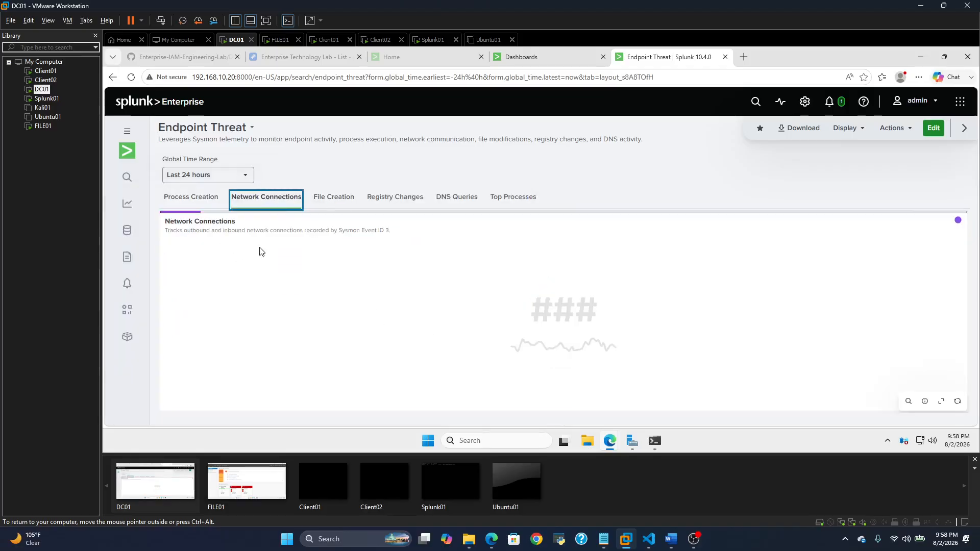
pyautogui.click(343, 202)
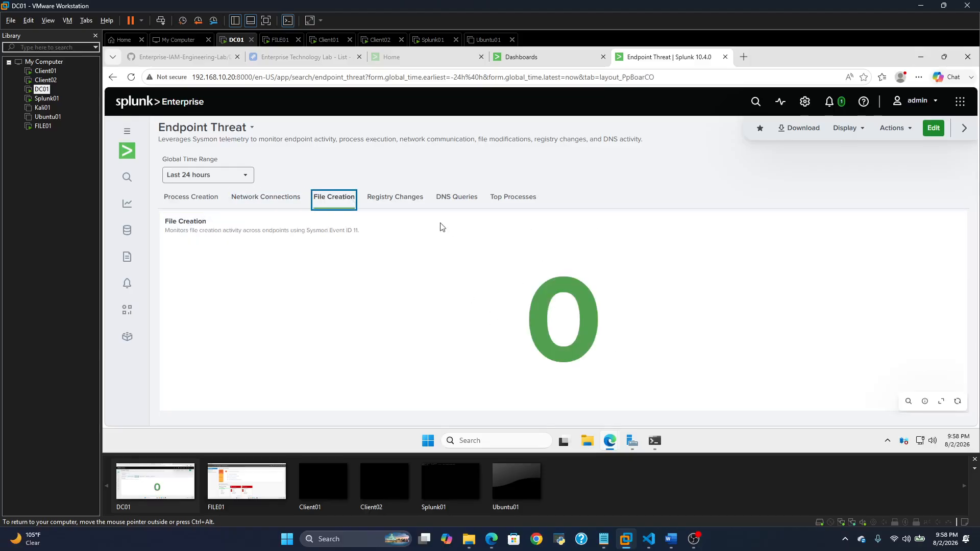
pyautogui.click(375, 198)
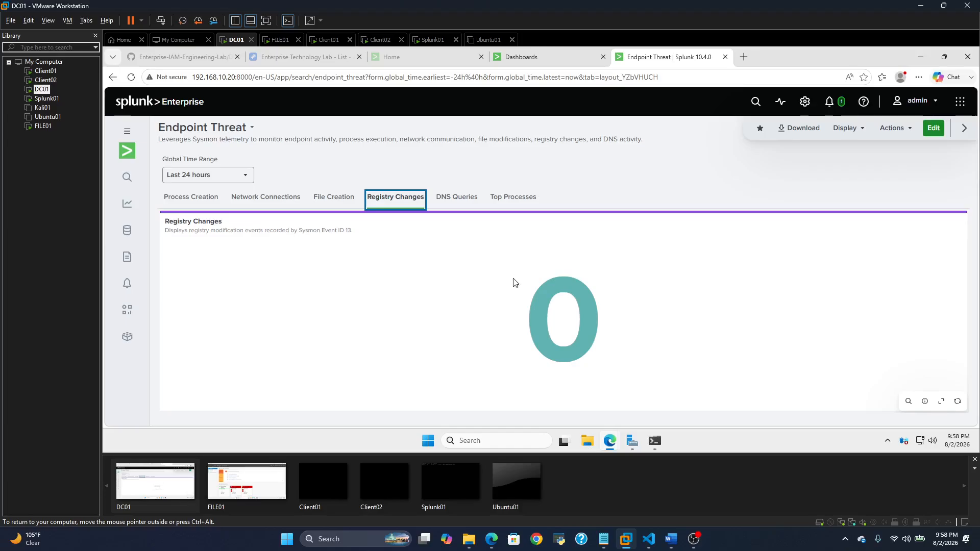
pyautogui.click(455, 199)
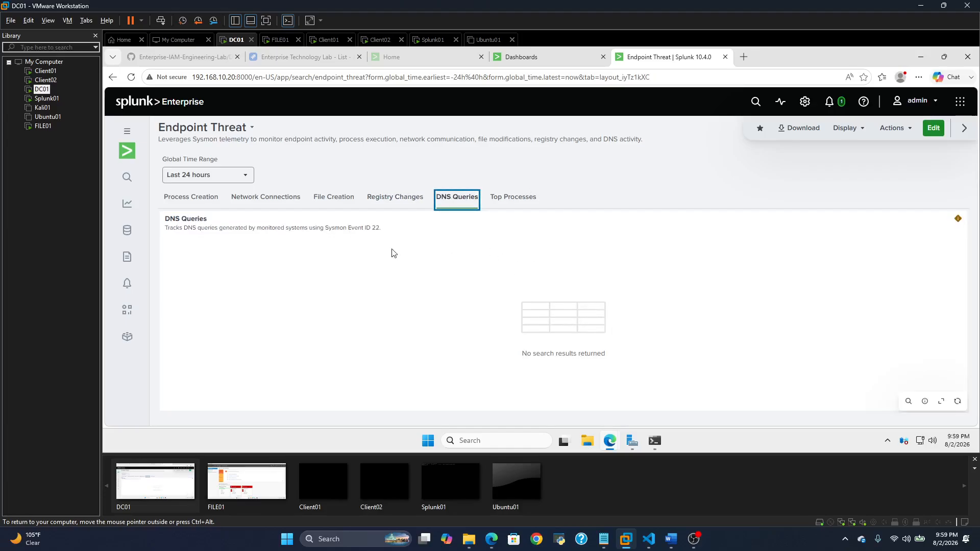
pyautogui.click(518, 201)
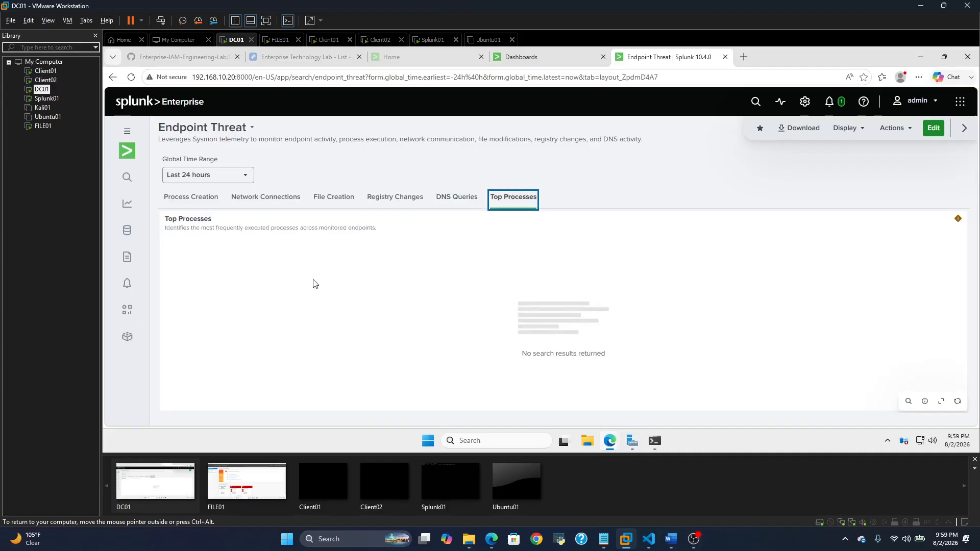
# - Set the Endpoint Threat dashboard's global time range to Last 7 days and check its views from Process Creation to Top Processes
pyautogui.click(237, 174)
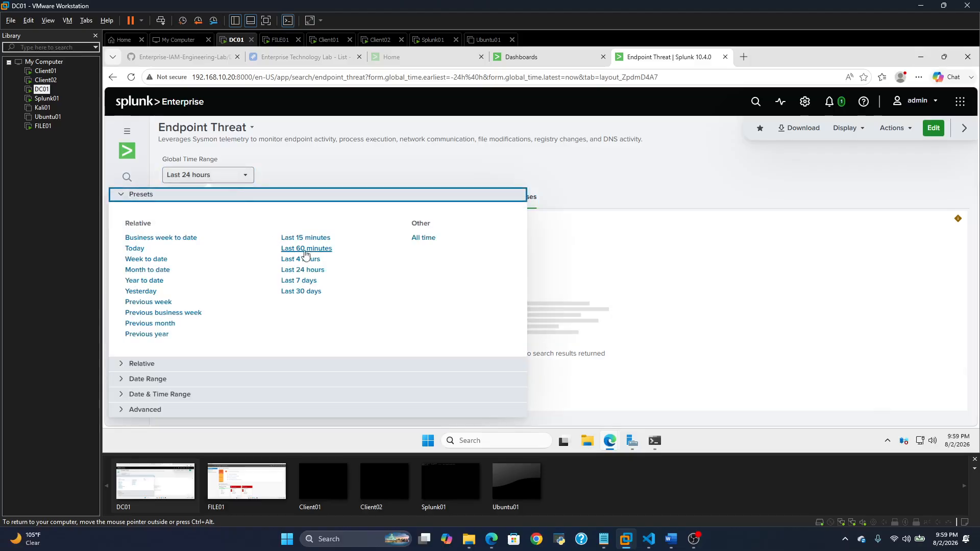
pyautogui.click(300, 280)
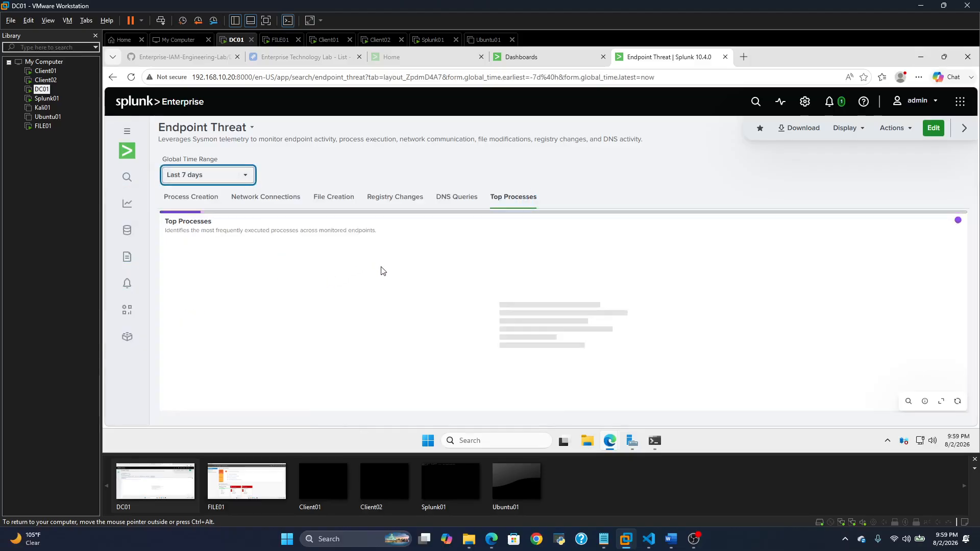
pyautogui.click(199, 201)
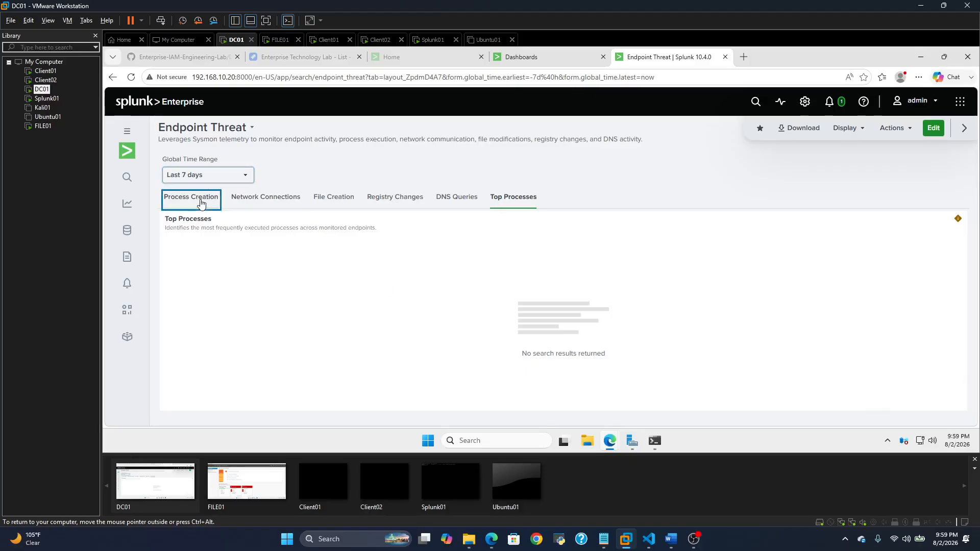
pyautogui.click(262, 197)
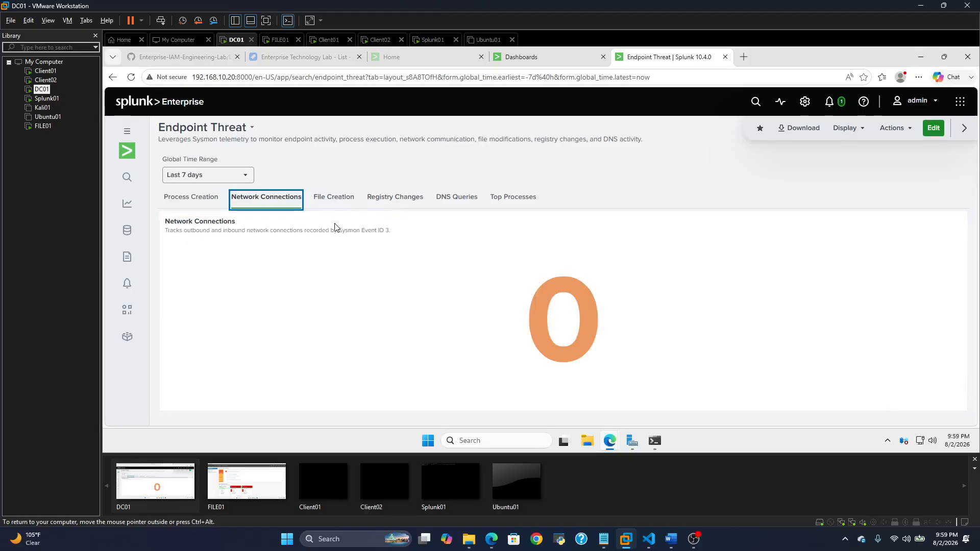
pyautogui.click(322, 204)
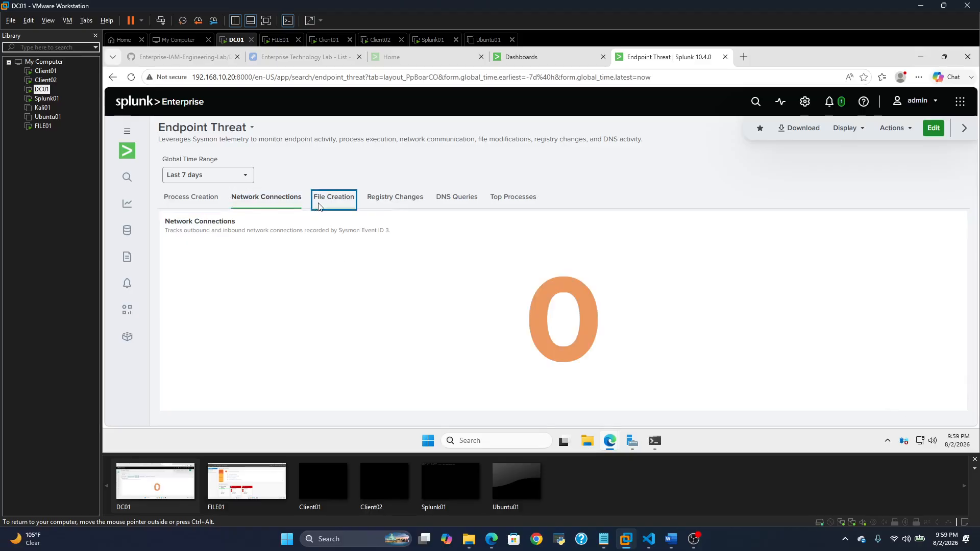
pyautogui.click(397, 200)
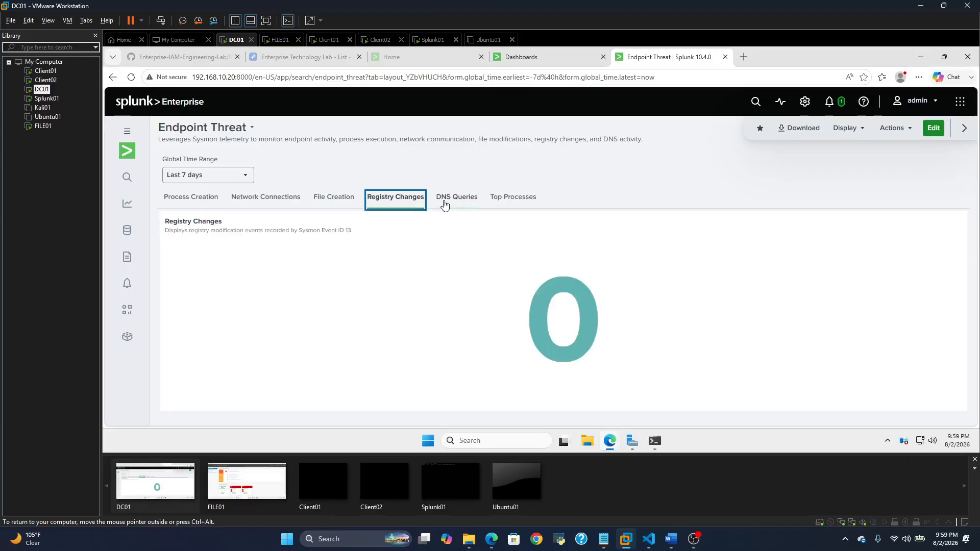
pyautogui.click(443, 202)
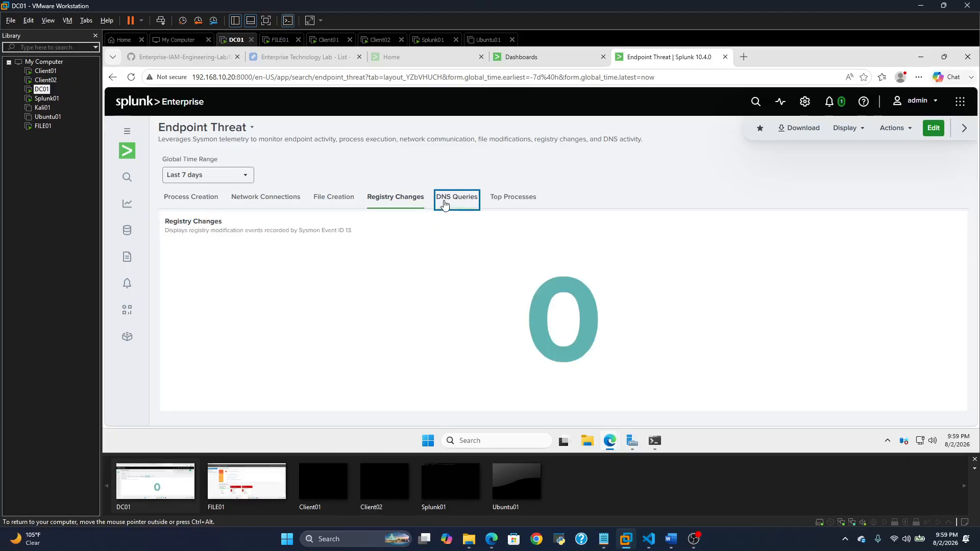
pyautogui.click(521, 202)
# - Widen the Endpoint Threat global time range to Last 30 days and check all six views again
pyautogui.click(236, 177)
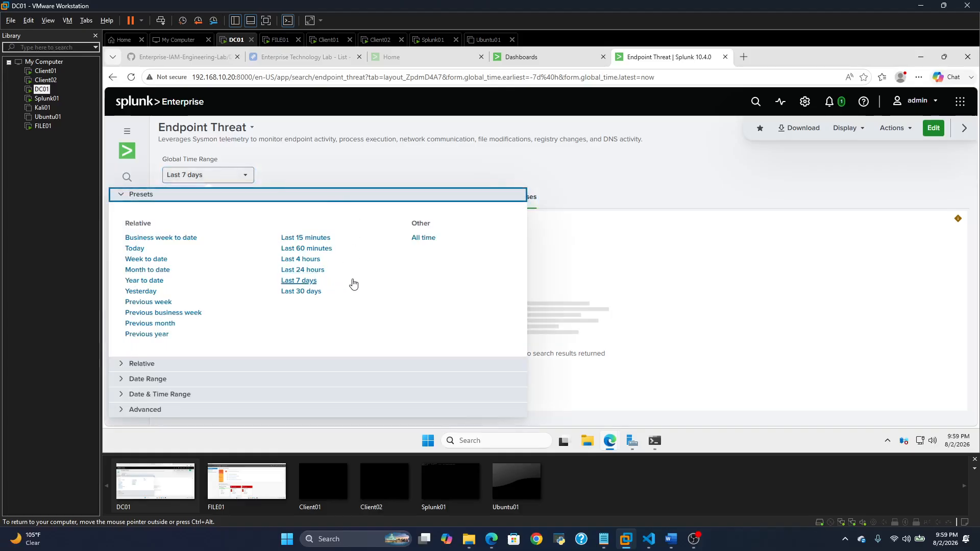
pyautogui.click(312, 294)
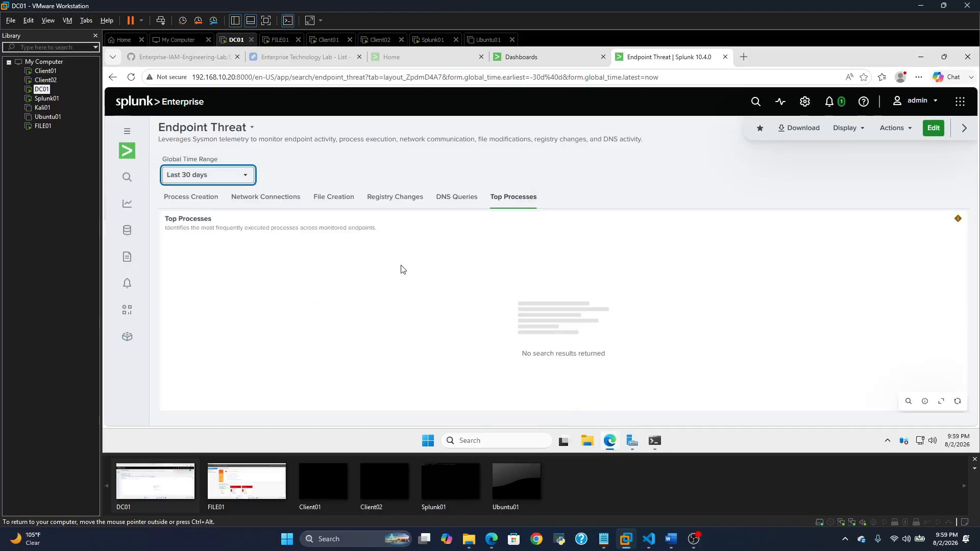
pyautogui.click(195, 199)
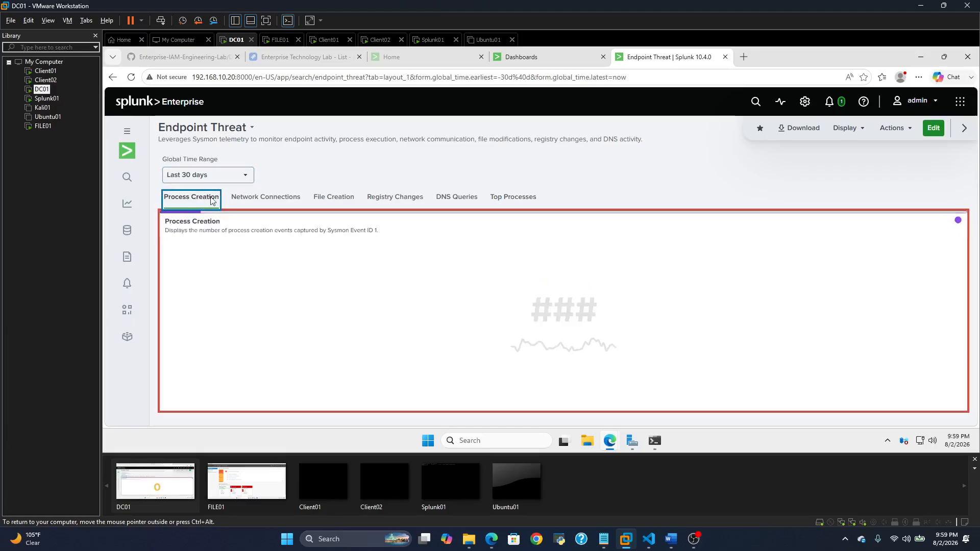
pyautogui.click(257, 202)
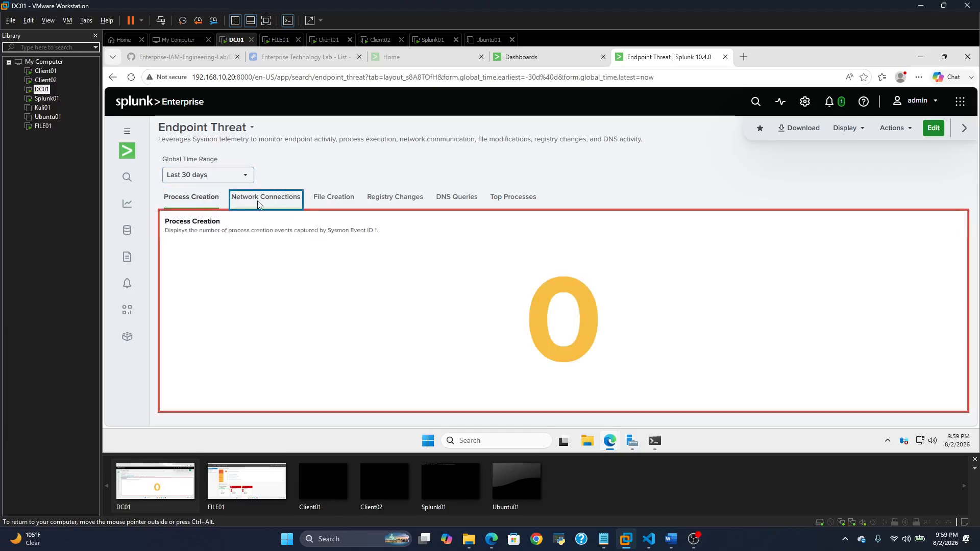
pyautogui.click(331, 199)
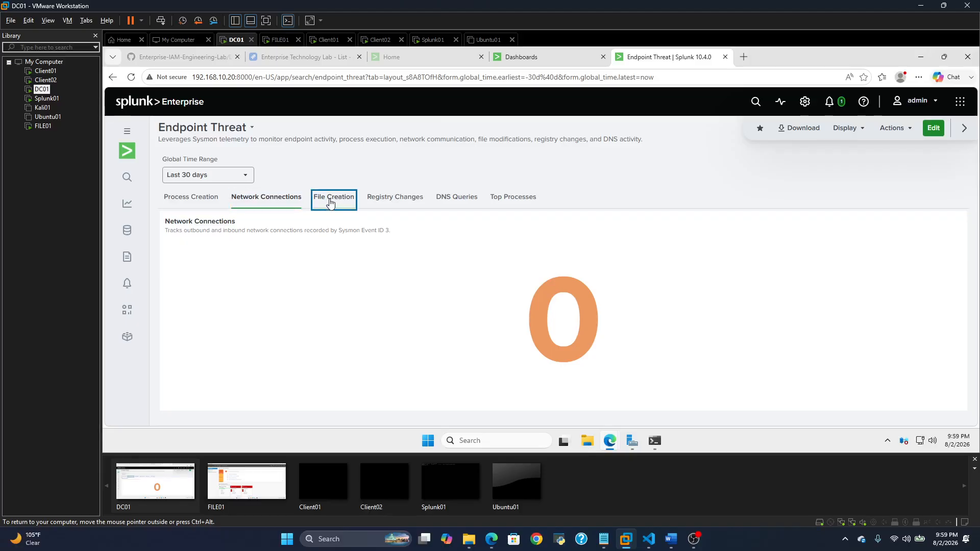
pyautogui.click(375, 200)
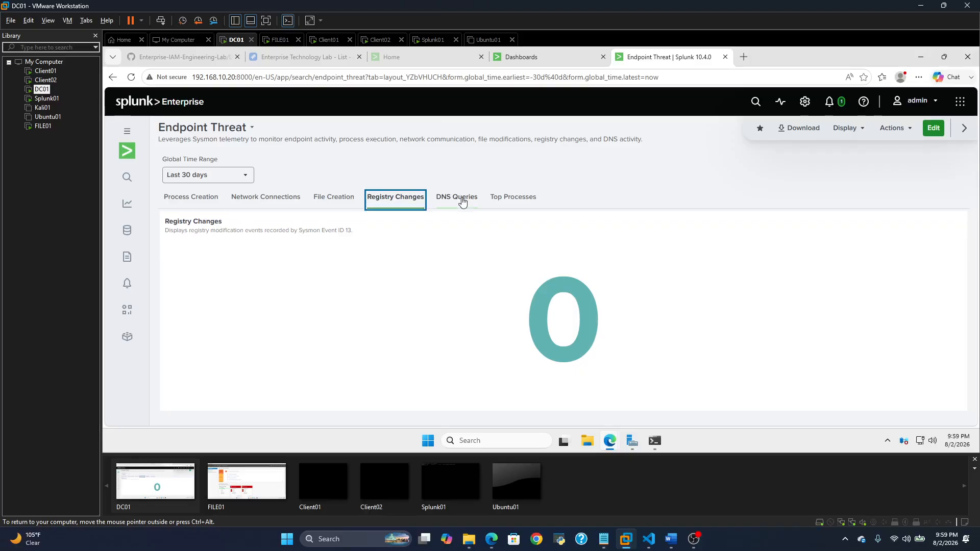
pyautogui.click(462, 201)
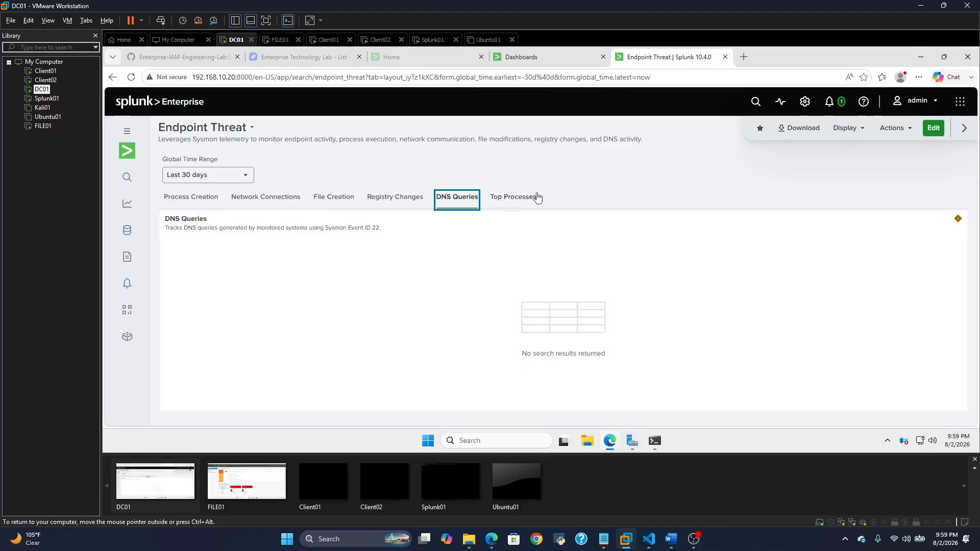
pyautogui.click(513, 202)
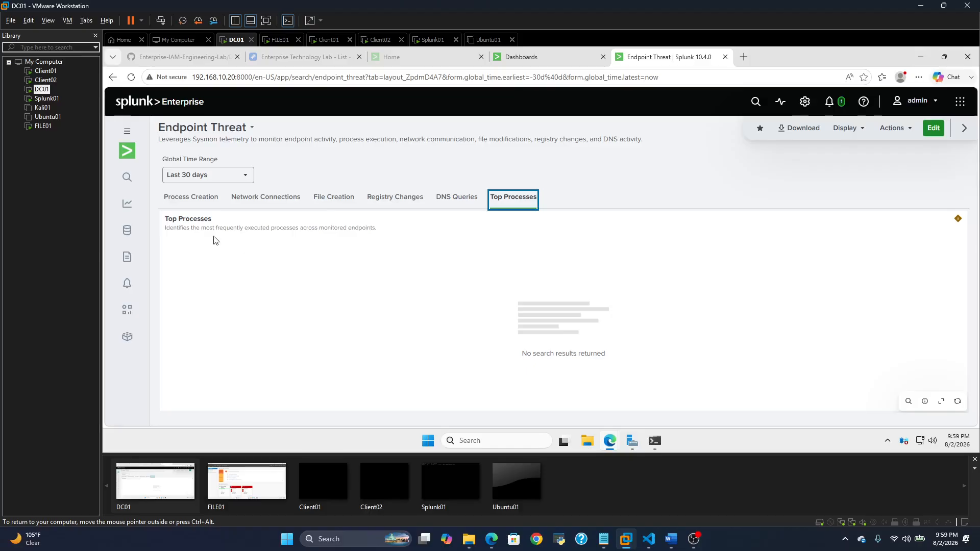
# - Set the Endpoint Threat global time range to All time and review the Top Processes, Network Connections and Process Creation views
pyautogui.click(212, 176)
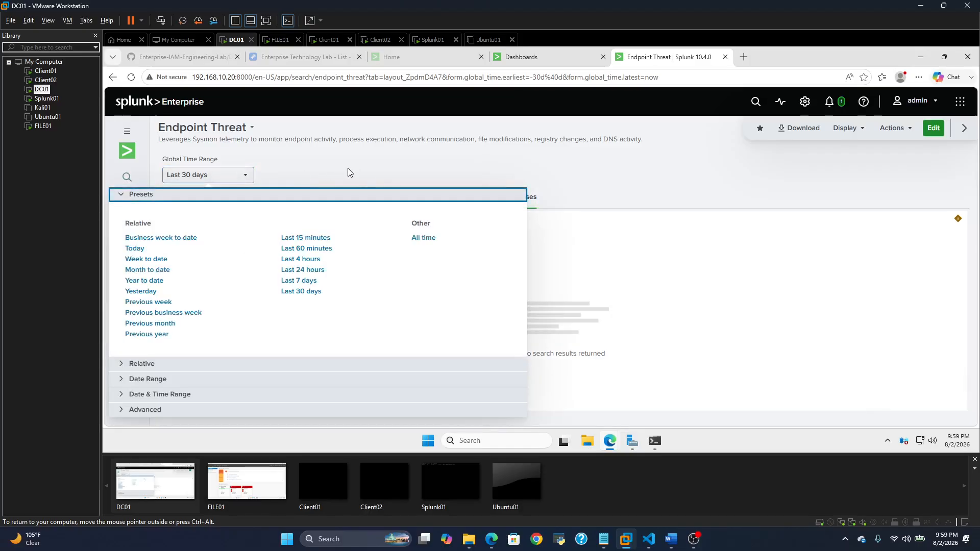
pyautogui.click(423, 238)
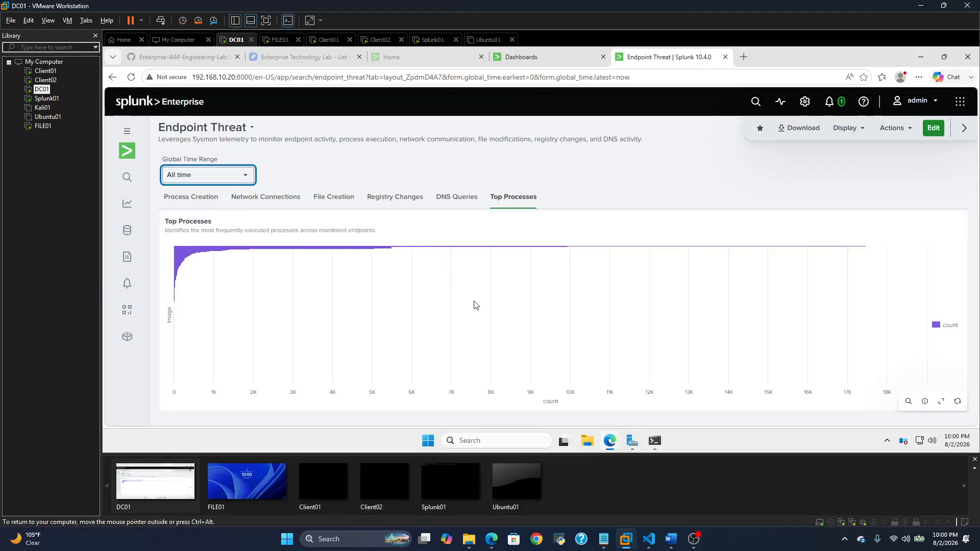
pyautogui.click(241, 201)
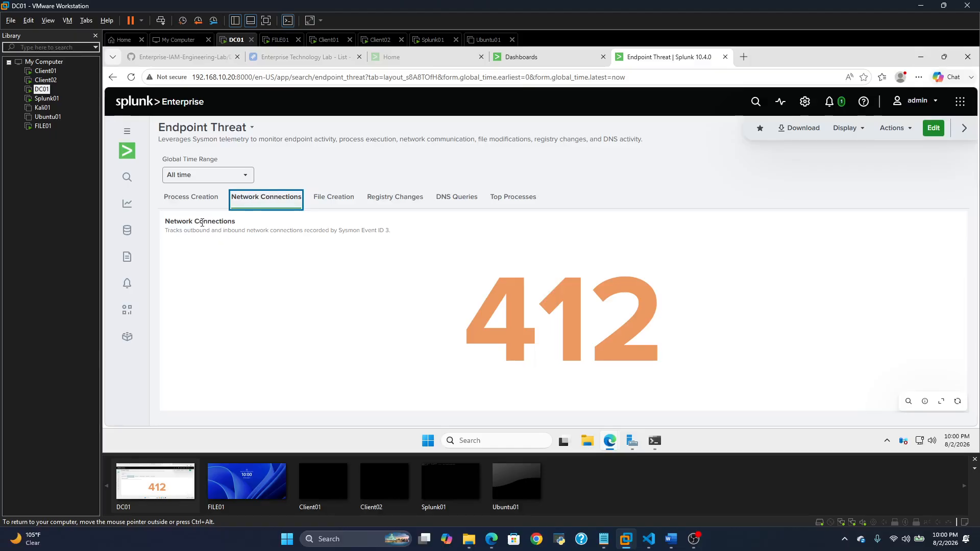
pyautogui.click(190, 199)
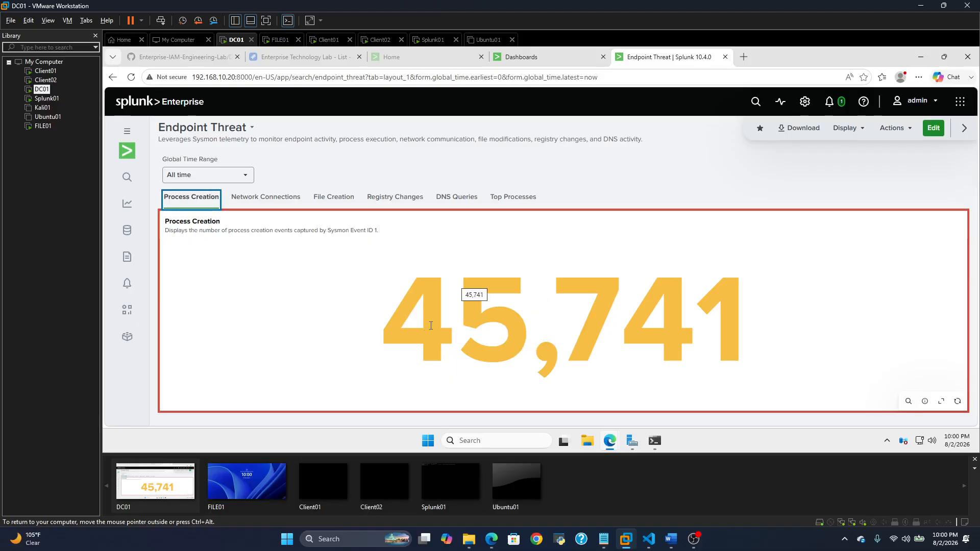
# - Review the File Creation and Registry Changes totals and the DNS Queries table for the All time range
pyautogui.click(327, 198)
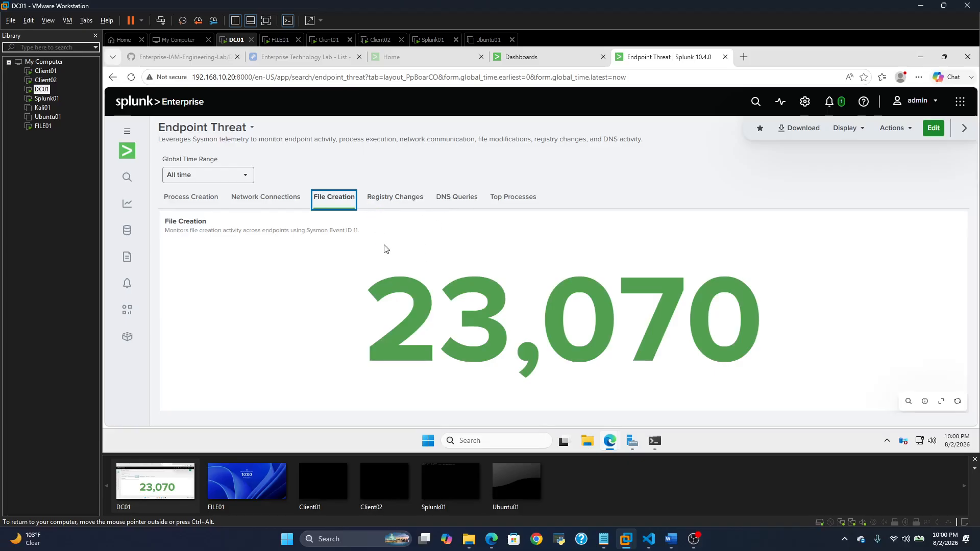
pyautogui.click(393, 199)
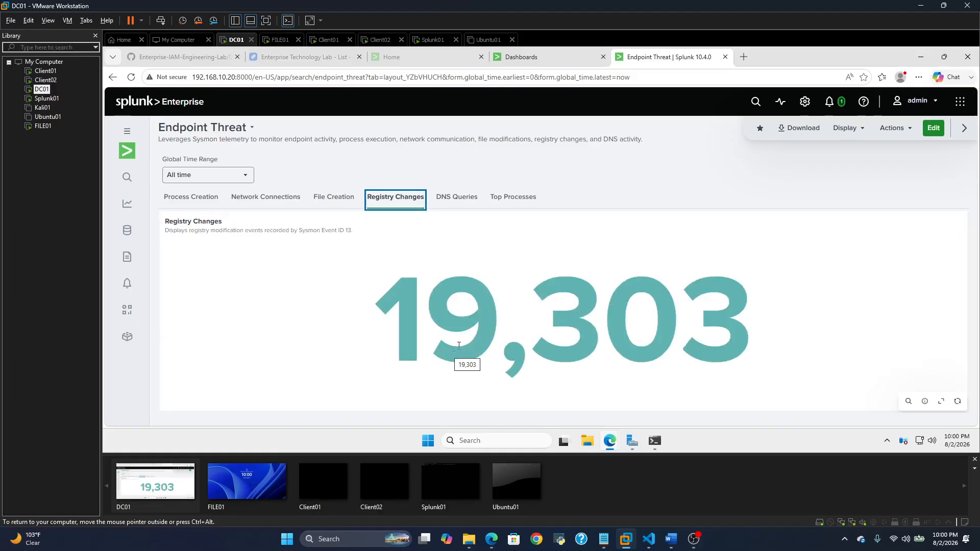
pyautogui.click(457, 199)
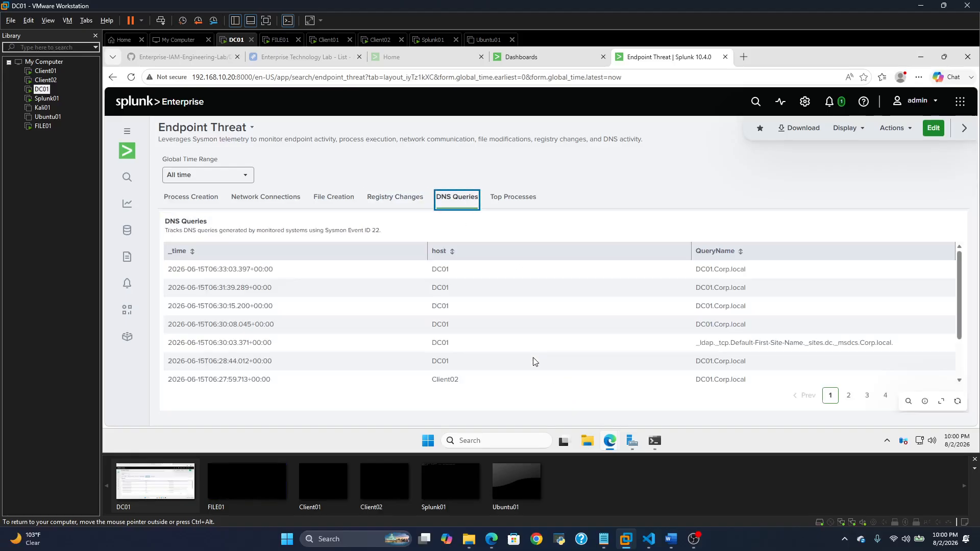
pyautogui.scroll(-1, 790, 319)
pyautogui.scroll(2, 755, 353)
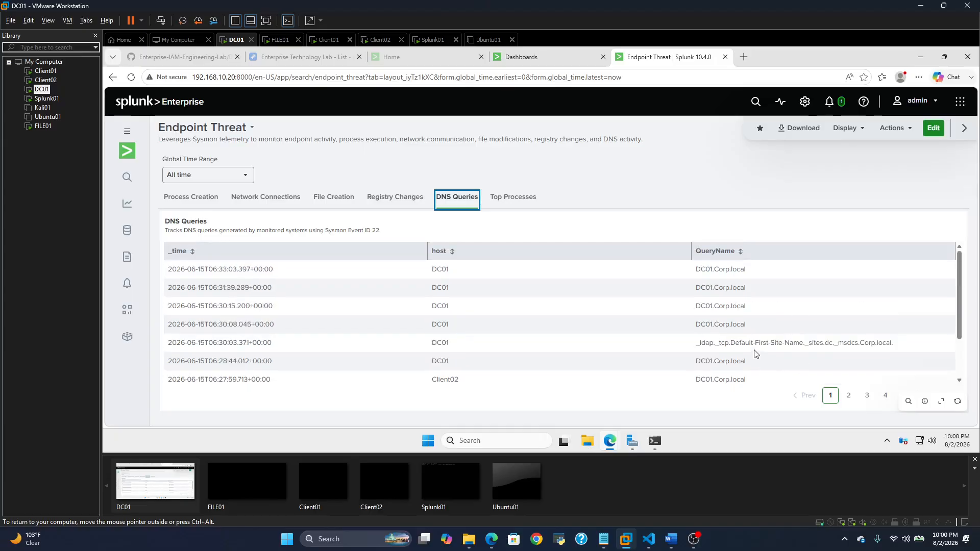
# - Review the DNS Queries table through to page 3 of the All time results
pyautogui.scroll(-1, 458, 327)
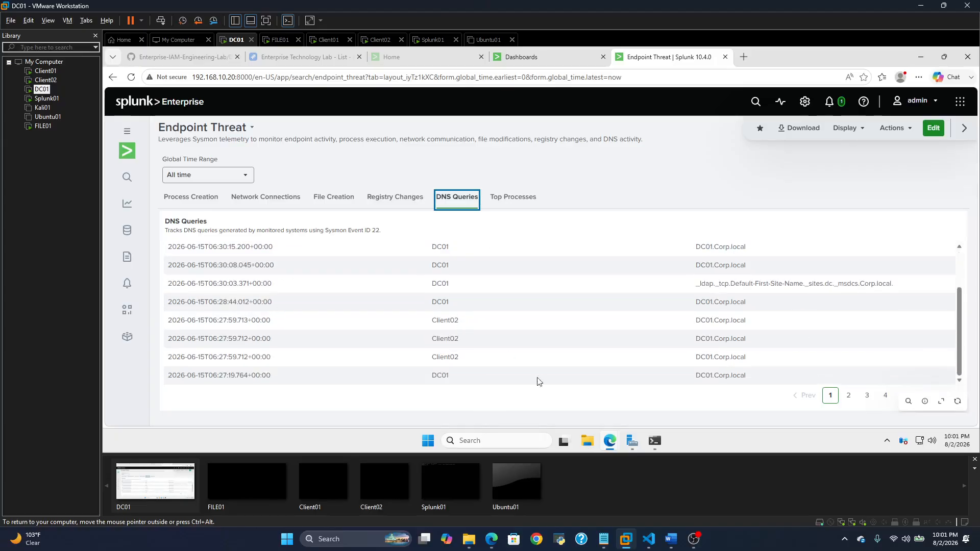
pyautogui.scroll(1, 469, 340)
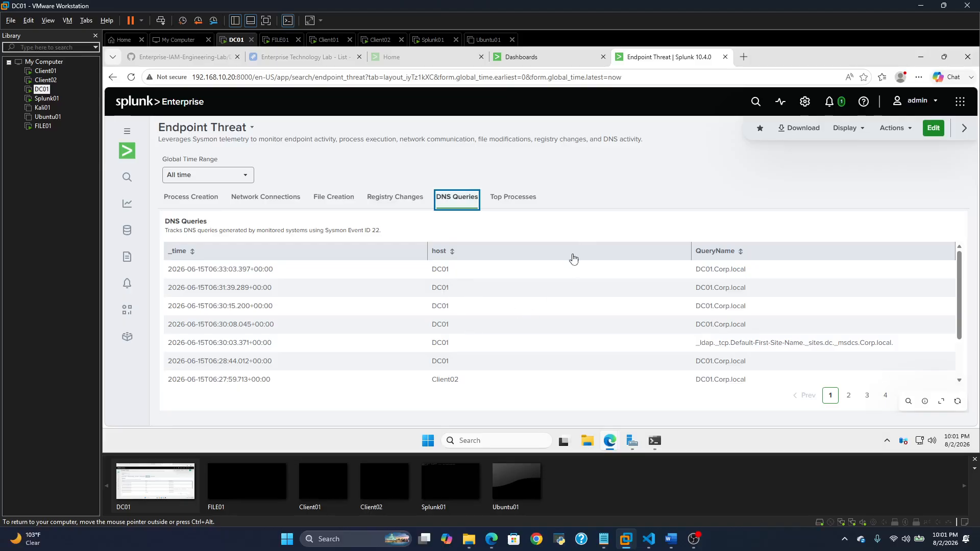
pyautogui.scroll(-1, 616, 268)
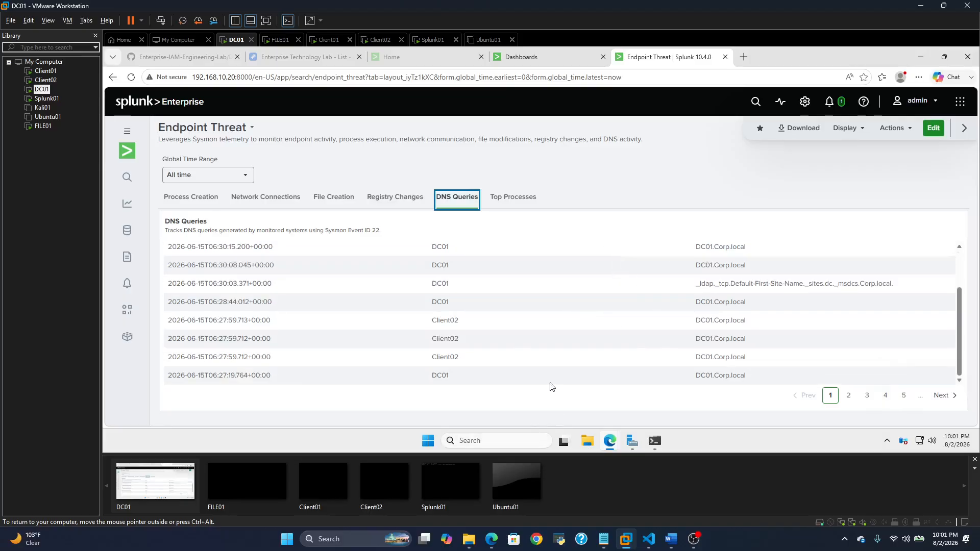
pyautogui.click(848, 395)
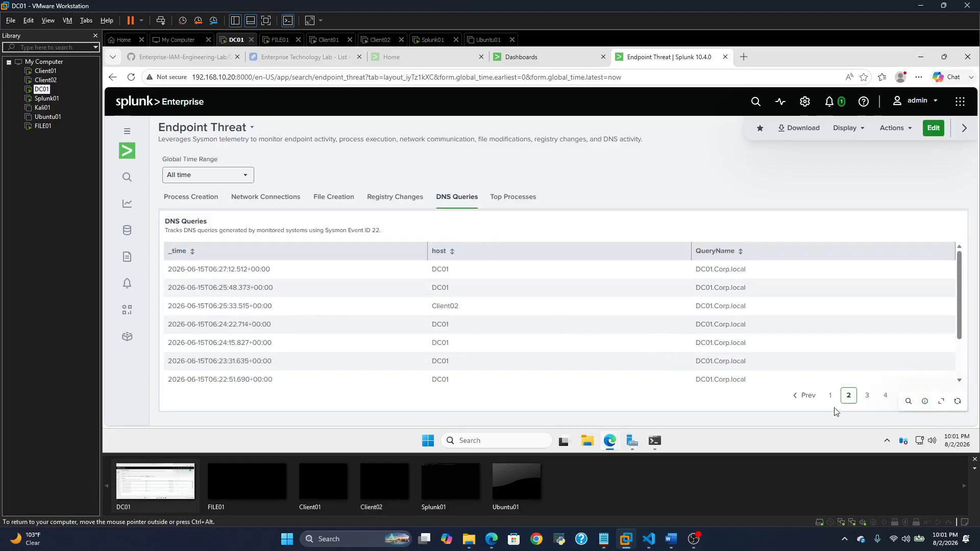
pyautogui.click(866, 395)
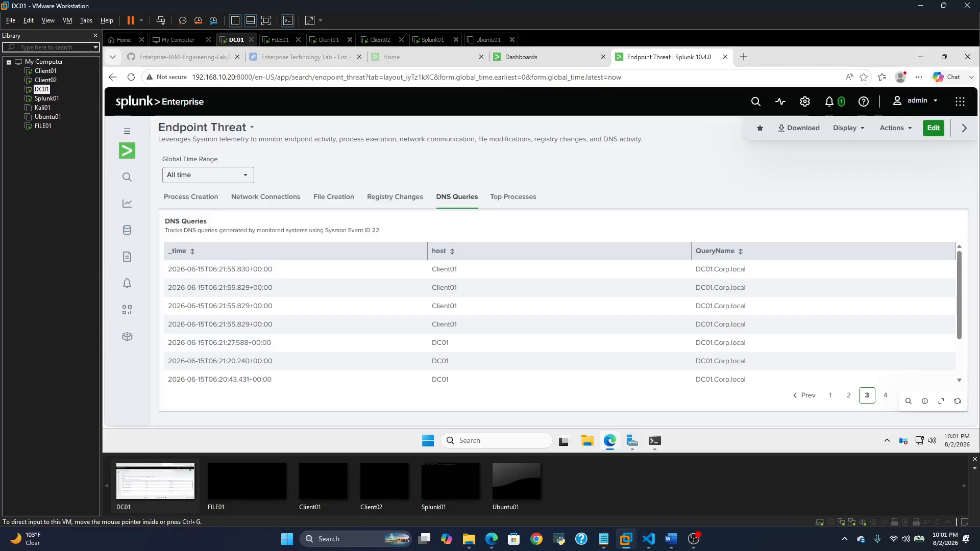
# - Open the File & Share Access Monitoring dashboard and view its Total Share Access Events and Network Share Access views
pyautogui.click(531, 57)
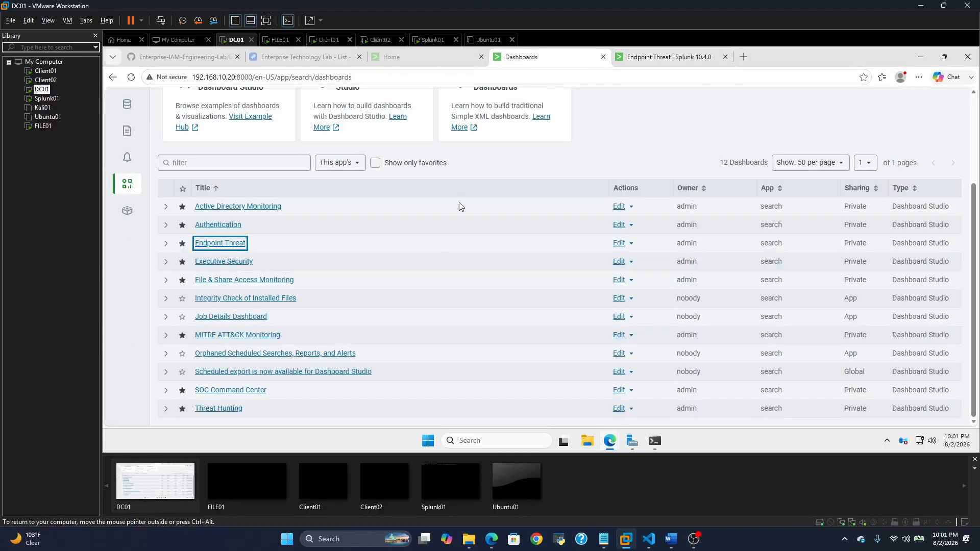
pyautogui.click(233, 284)
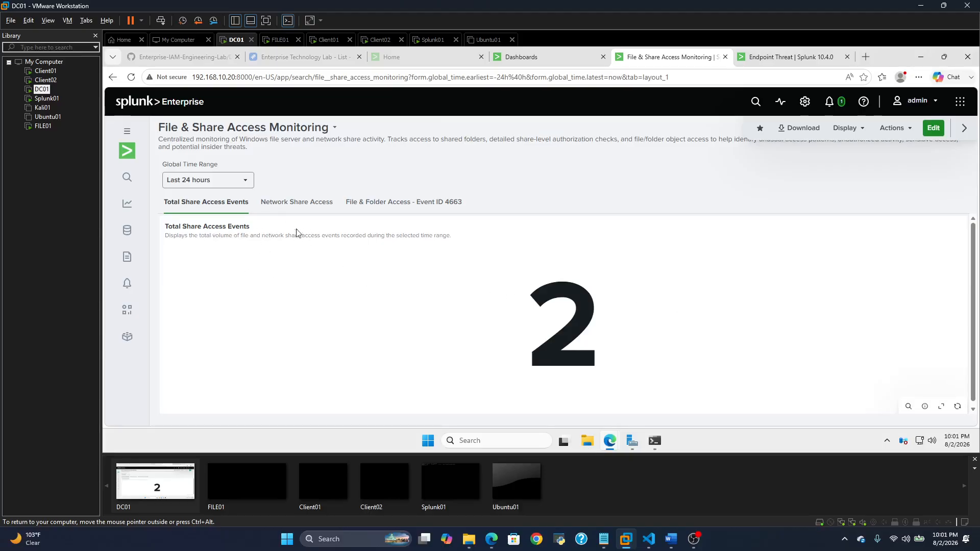
pyautogui.click(287, 204)
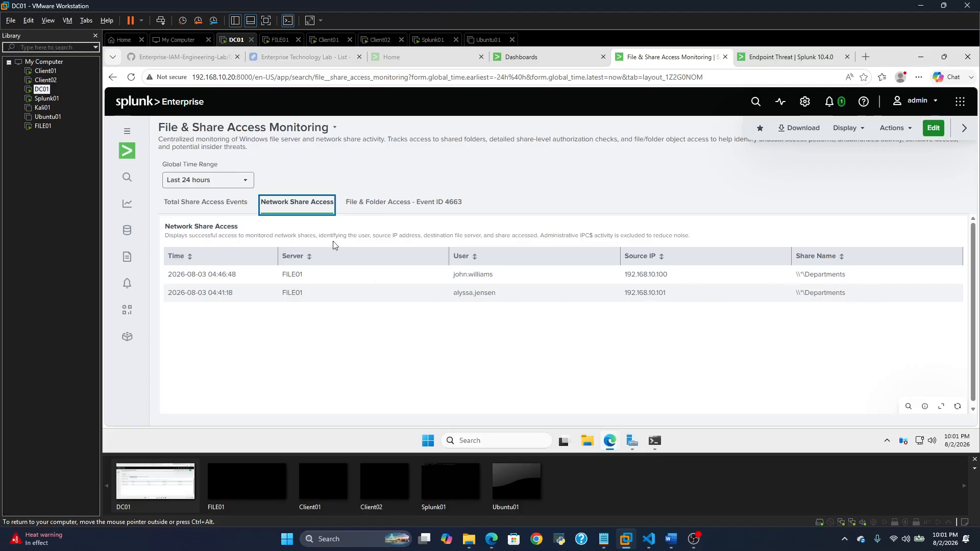
# - Show the sign-in screens of Client01 and Client02, and return to the Network Share Access table on DC01
pyautogui.click(41, 71)
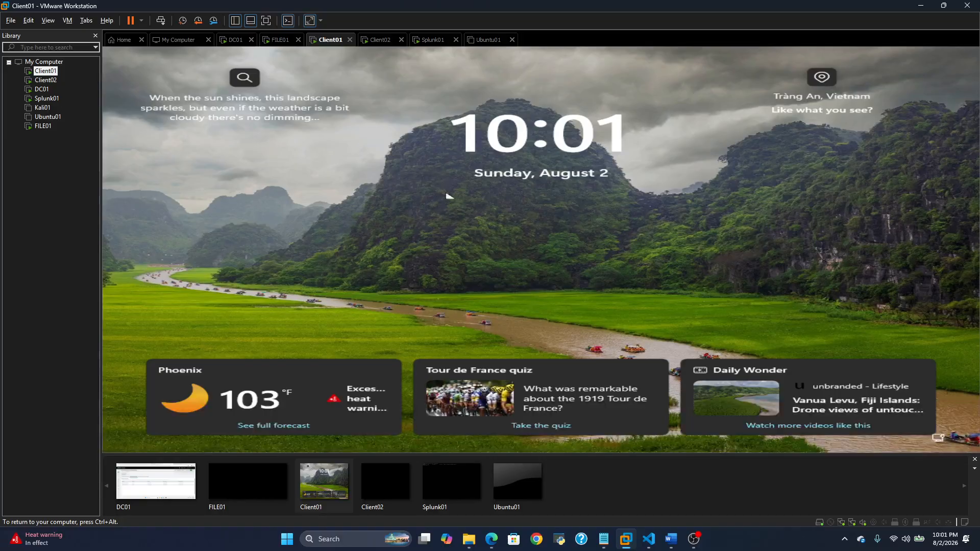
pyautogui.click(460, 234)
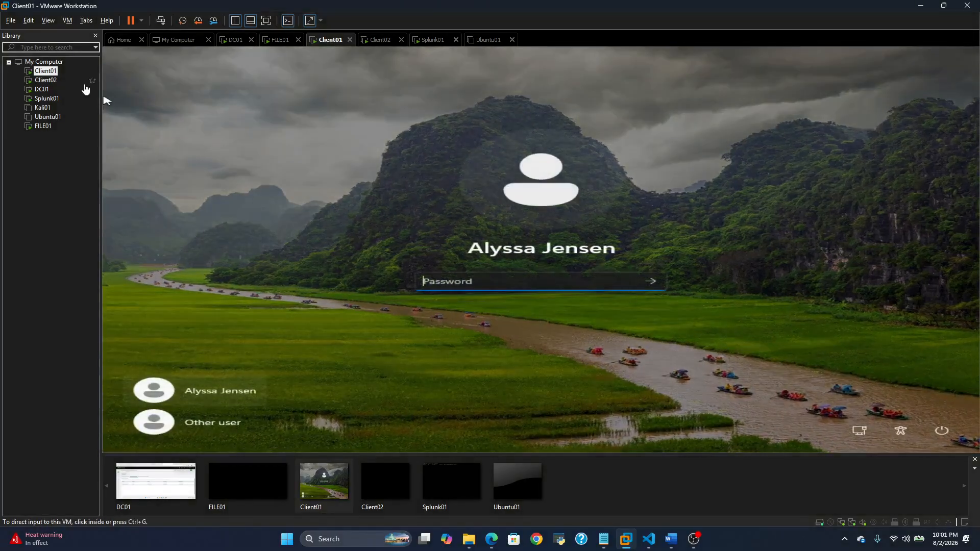
pyautogui.click(46, 81)
pyautogui.click(459, 228)
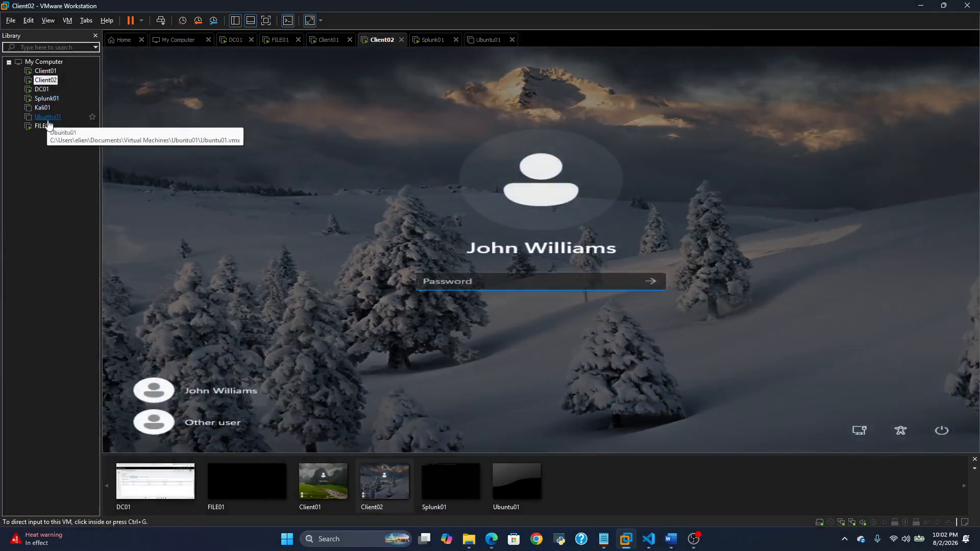
pyautogui.click(44, 90)
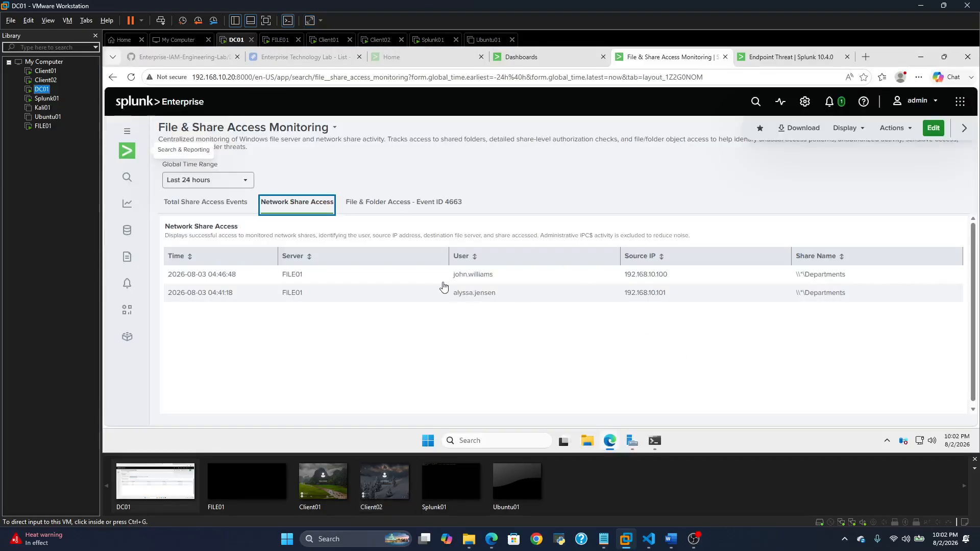
# - Switch to the FILE01 virtual machine and sign in with the iam.admin account password
pyautogui.click(44, 127)
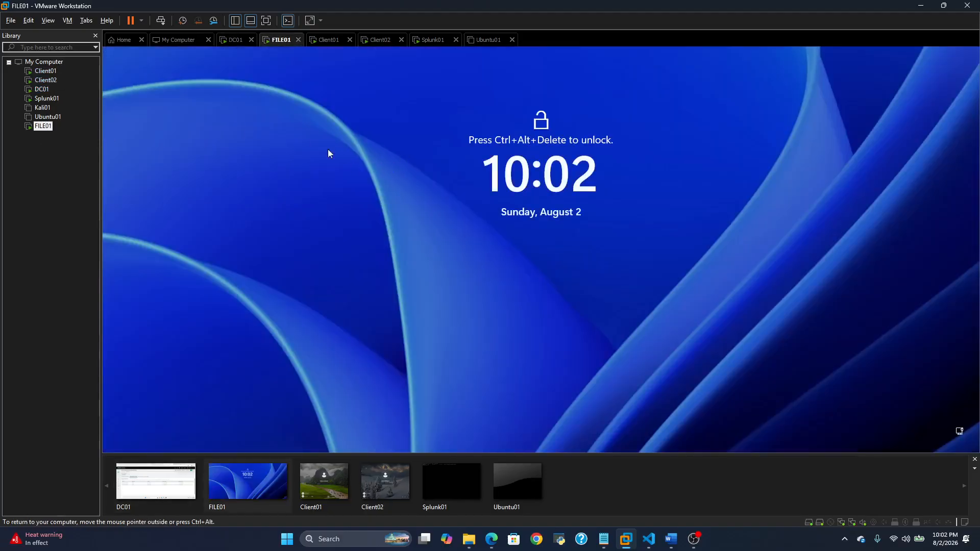
pyautogui.click(163, 24)
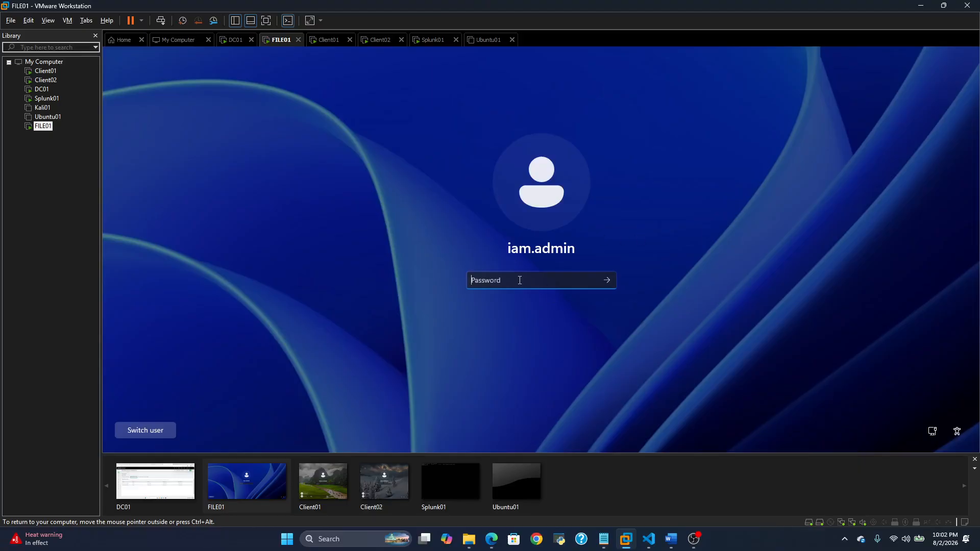
pyautogui.write('P')
pyautogui.press('Return')
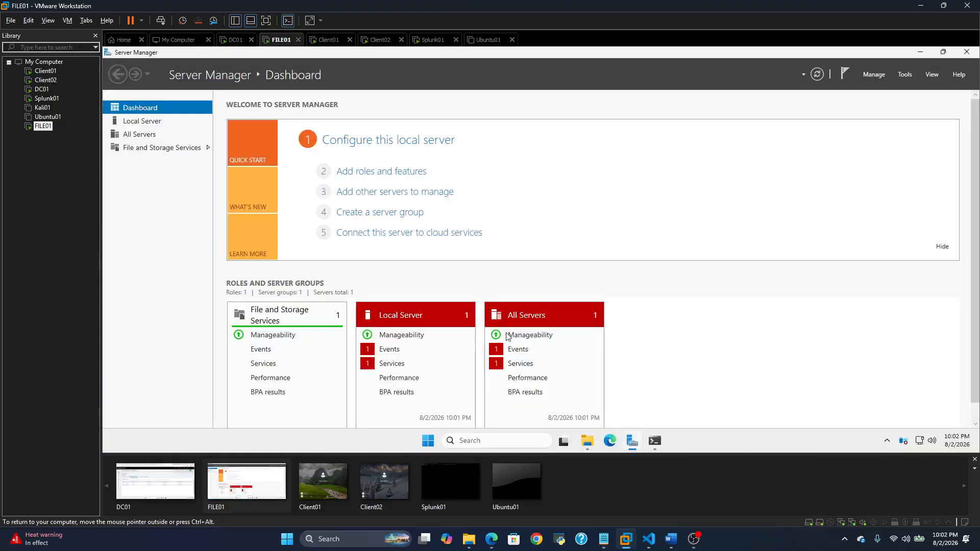
# - Examine the department folders under Shares\Departments on FILE01's FileShares (D:) drive, then minimize File Explorer
pyautogui.click(587, 441)
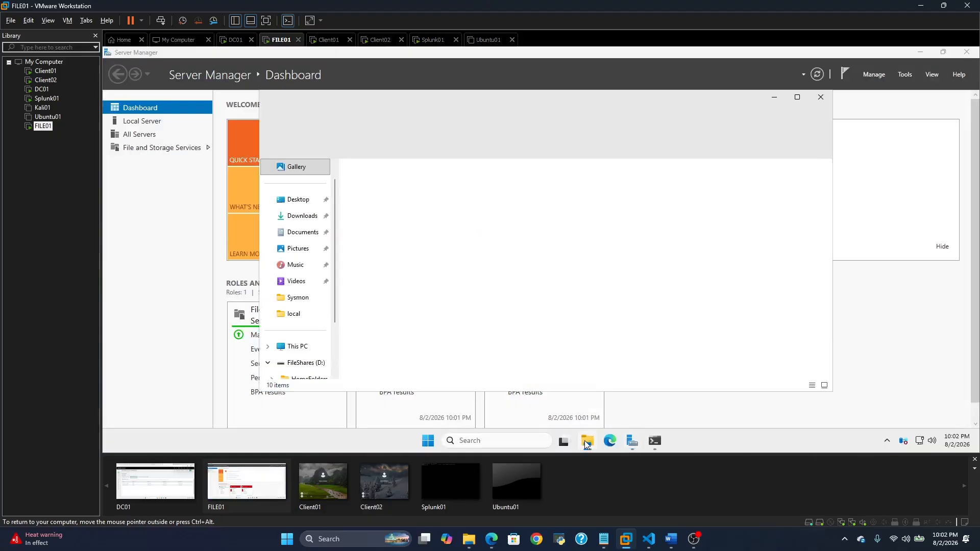
pyautogui.click(797, 97)
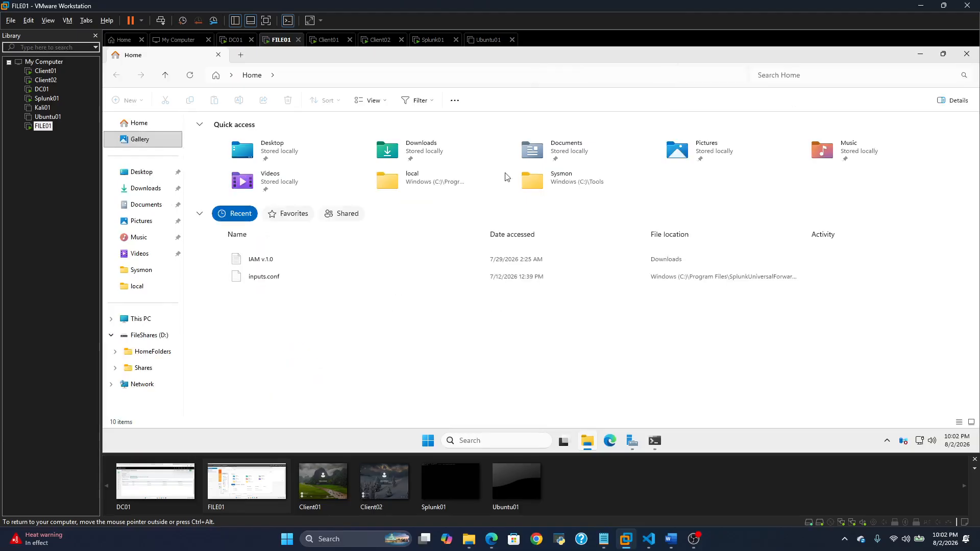
pyautogui.click(137, 335)
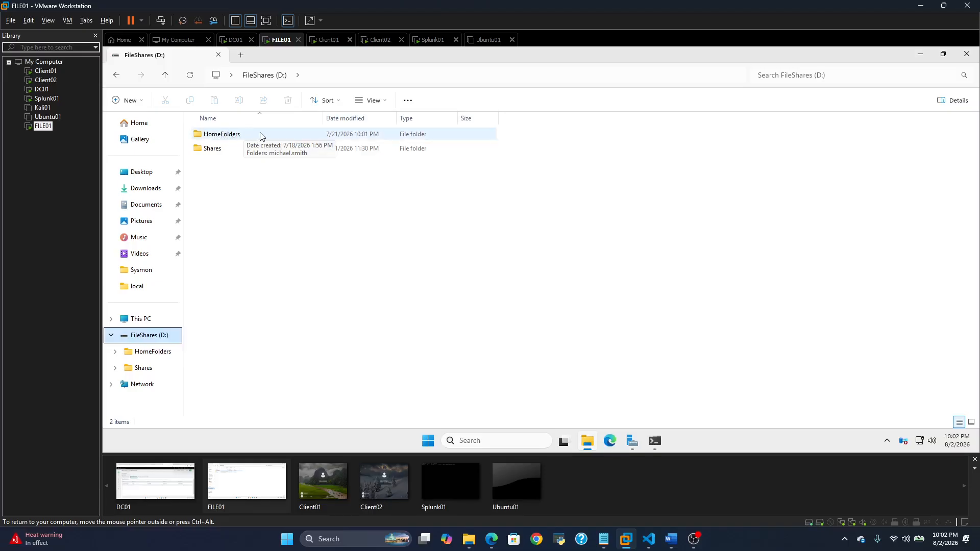
pyautogui.doubleClick(217, 149)
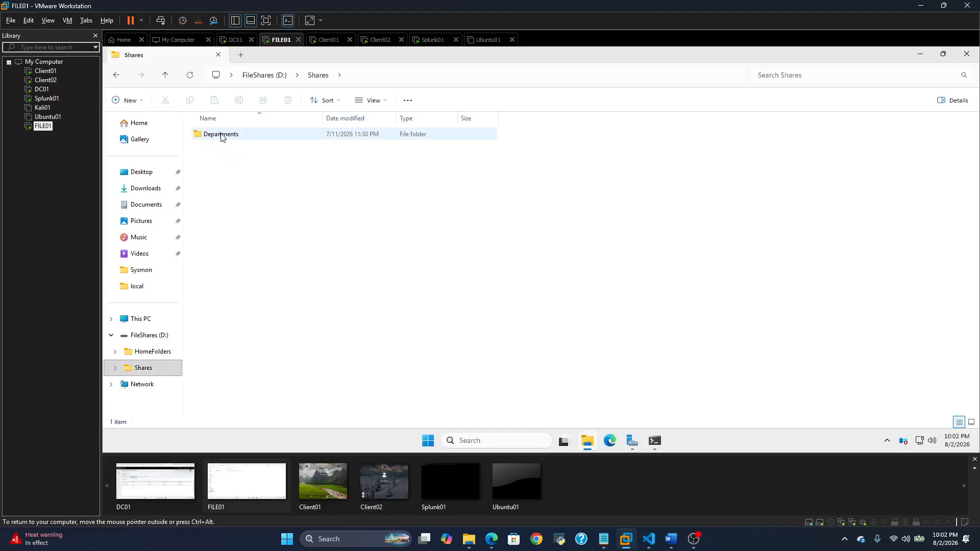
pyautogui.doubleClick(221, 135)
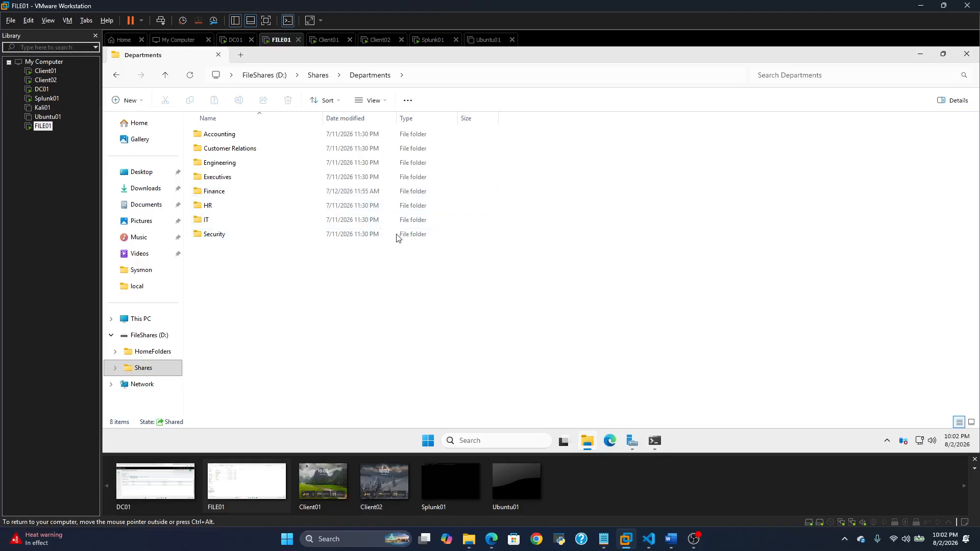
pyautogui.click(921, 55)
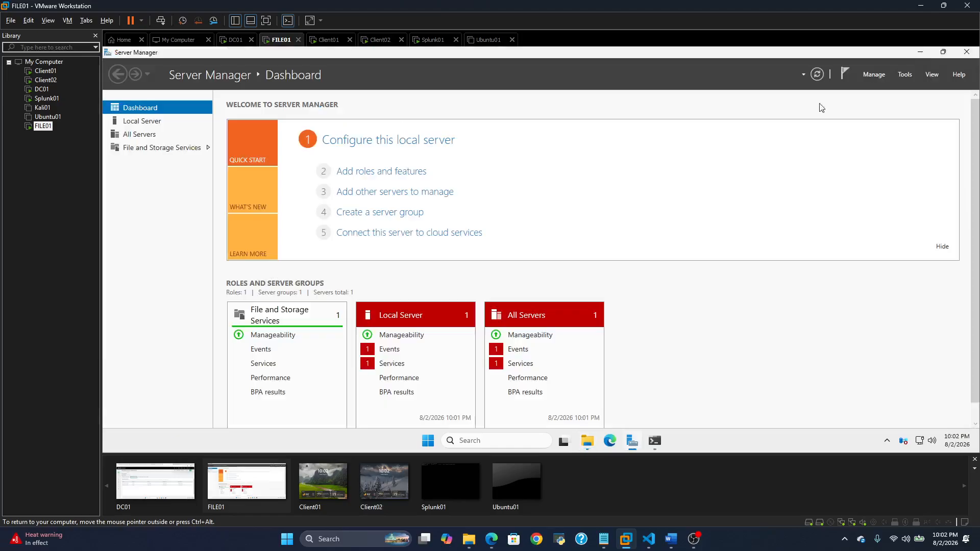
# - On DC01, open Active Directory Users and Computers from Server Manager and view the users in the Engineering and Executives OUs
pyautogui.click(42, 89)
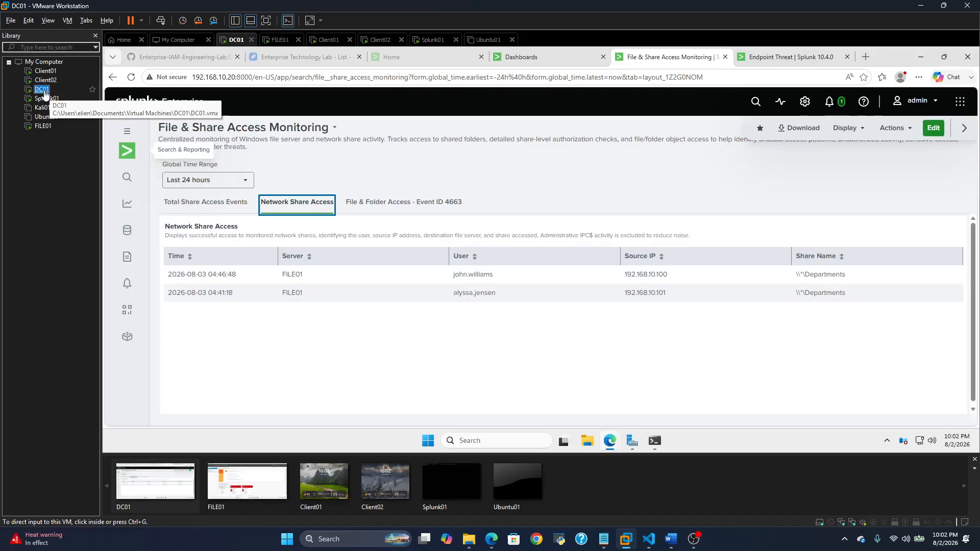
pyautogui.click(632, 442)
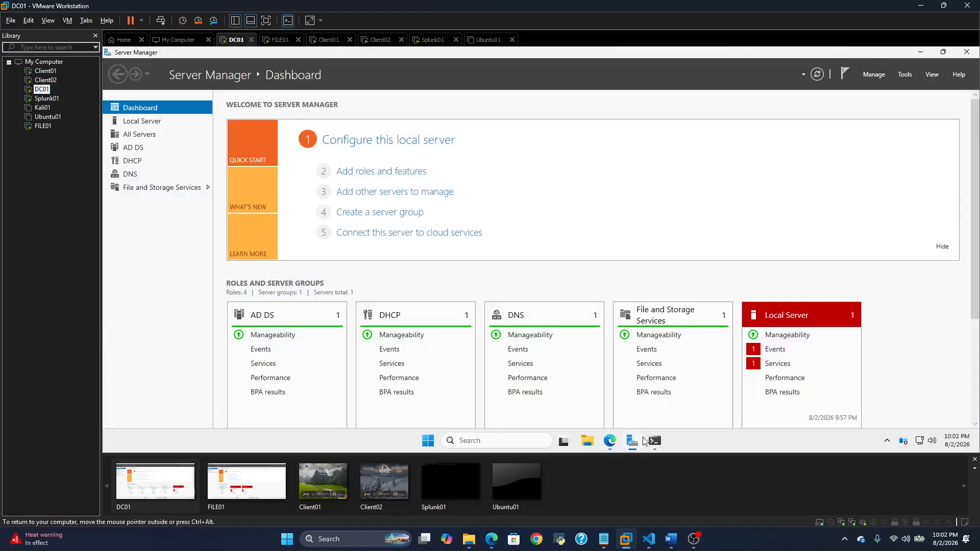
pyautogui.click(904, 75)
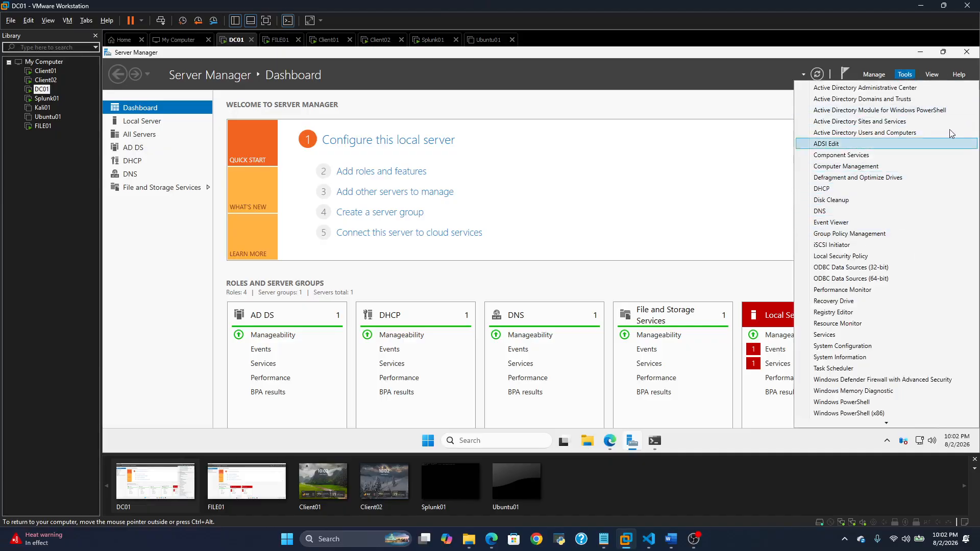
pyautogui.click(874, 134)
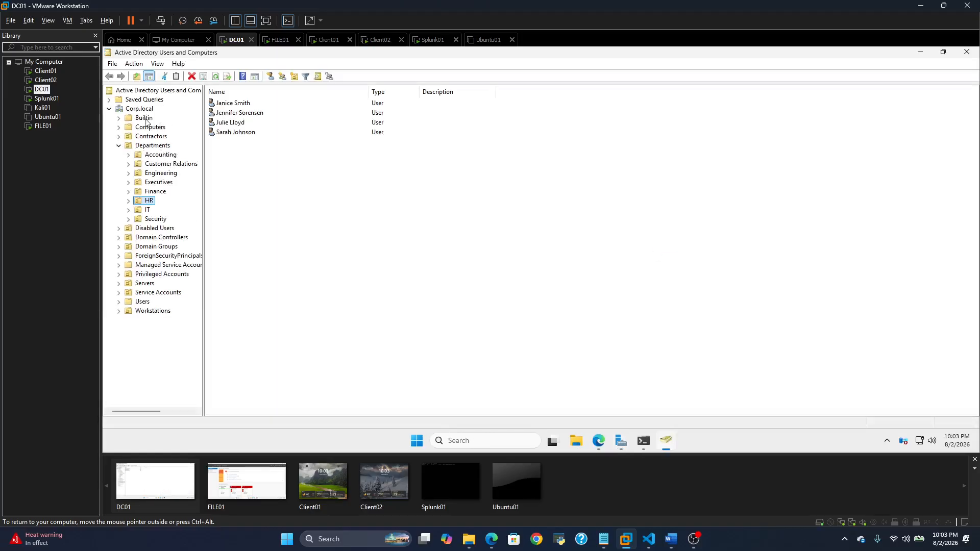
pyautogui.click(159, 174)
pyautogui.click(158, 183)
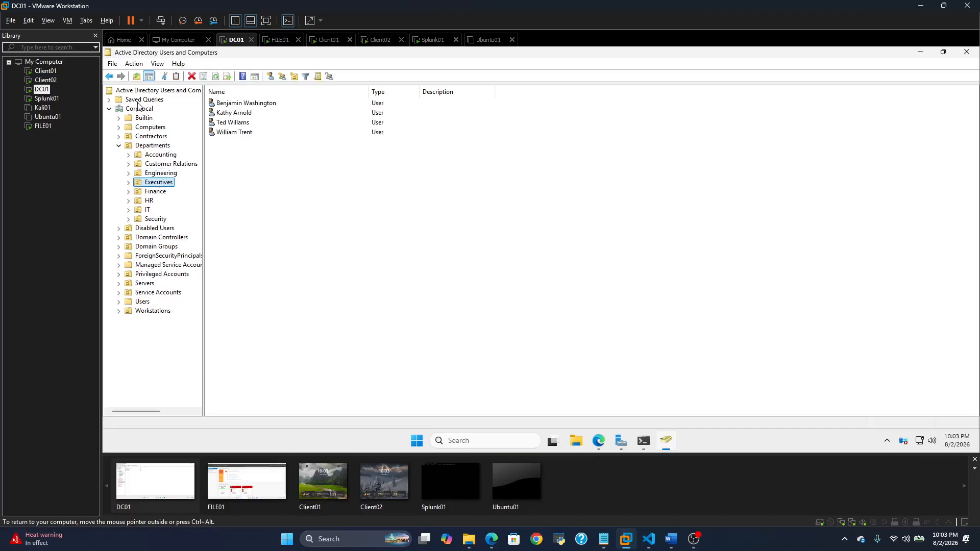
pyautogui.click(920, 52)
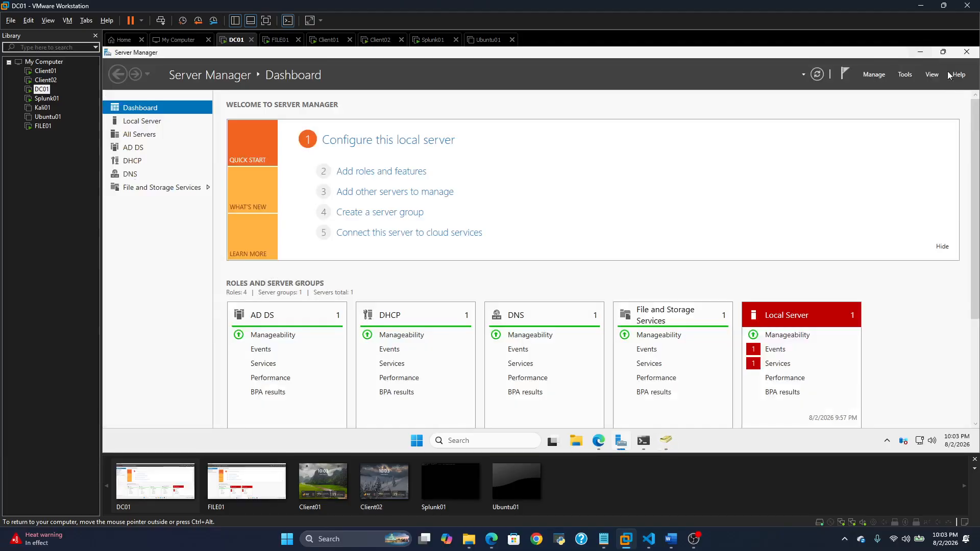
# - Open DNS Manager on DC01, view the Forward Lookup Zones, and close it
pyautogui.click(905, 74)
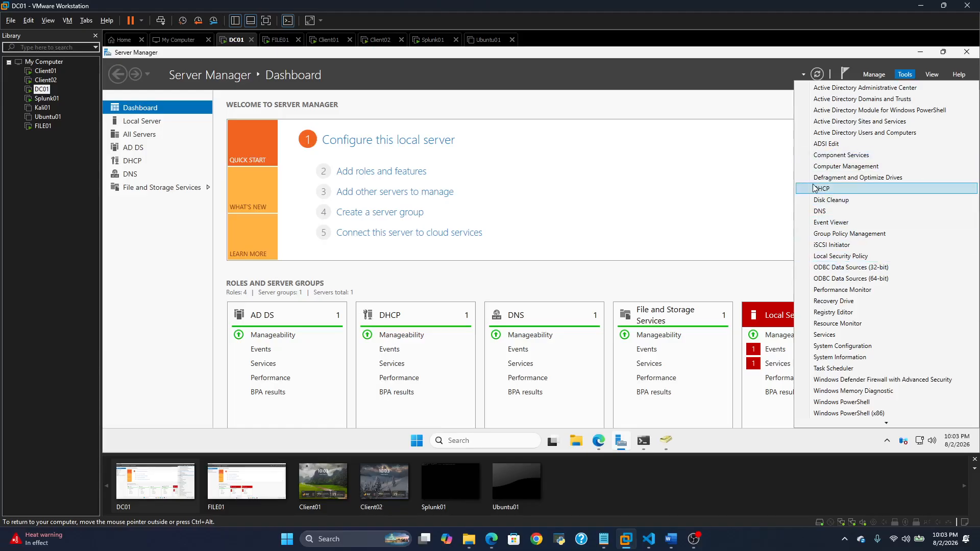
pyautogui.click(827, 213)
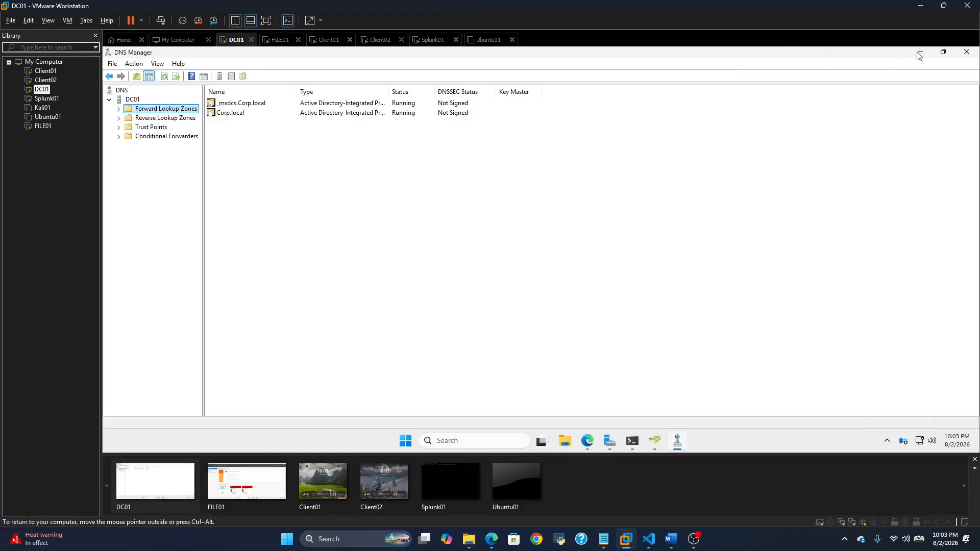
pyautogui.click(964, 51)
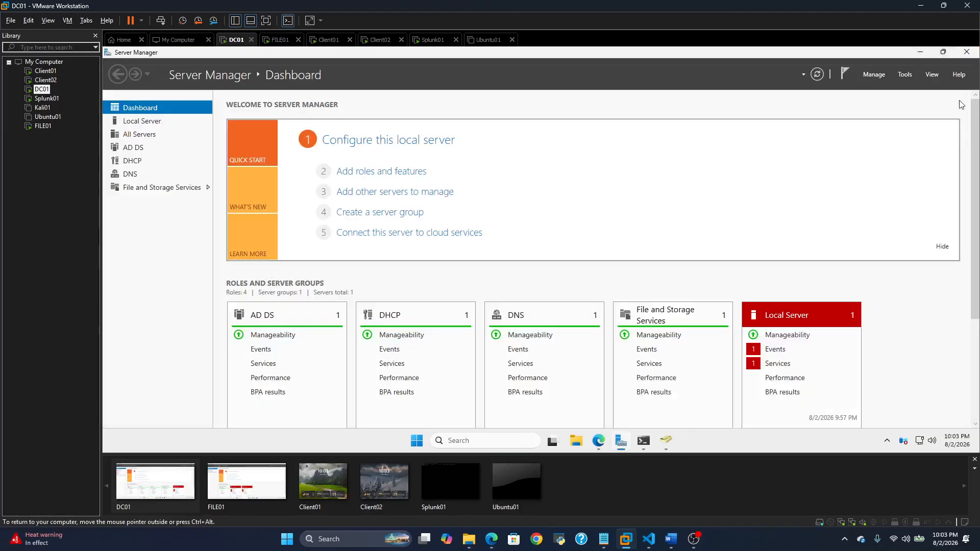
# - Open Group Policy Management maximized, expand the Workstations OU's linked policies, and view the scope of the Workstation LAPS Policy
pyautogui.click(905, 74)
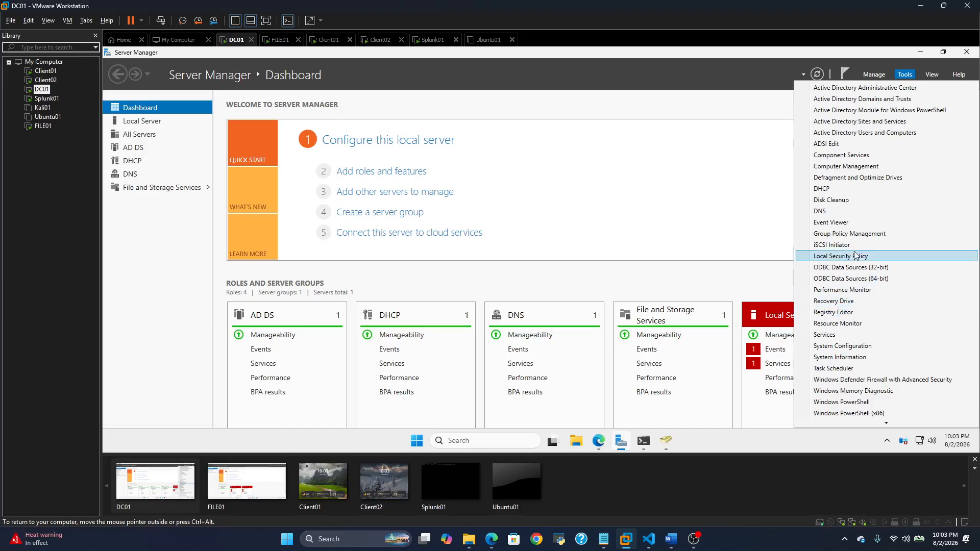
pyautogui.click(898, 234)
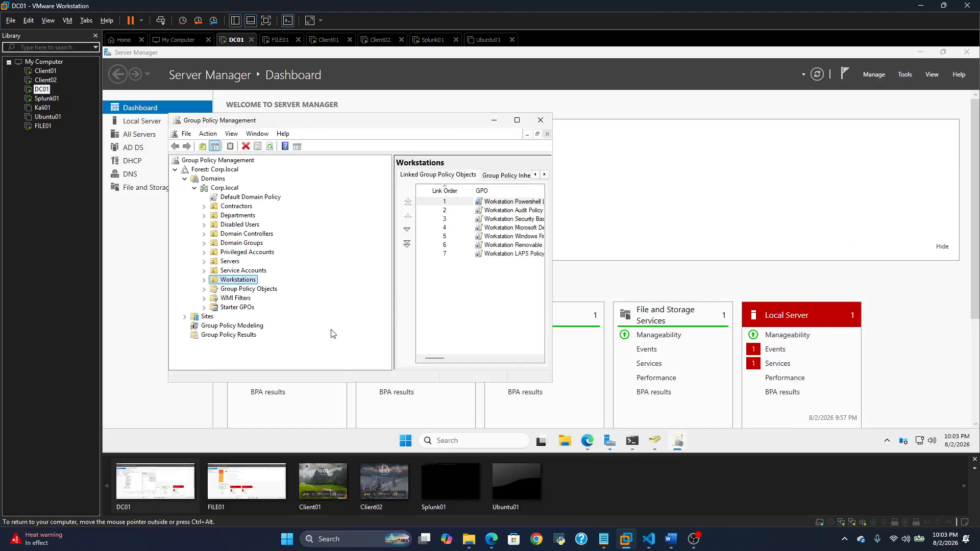
pyautogui.click(517, 120)
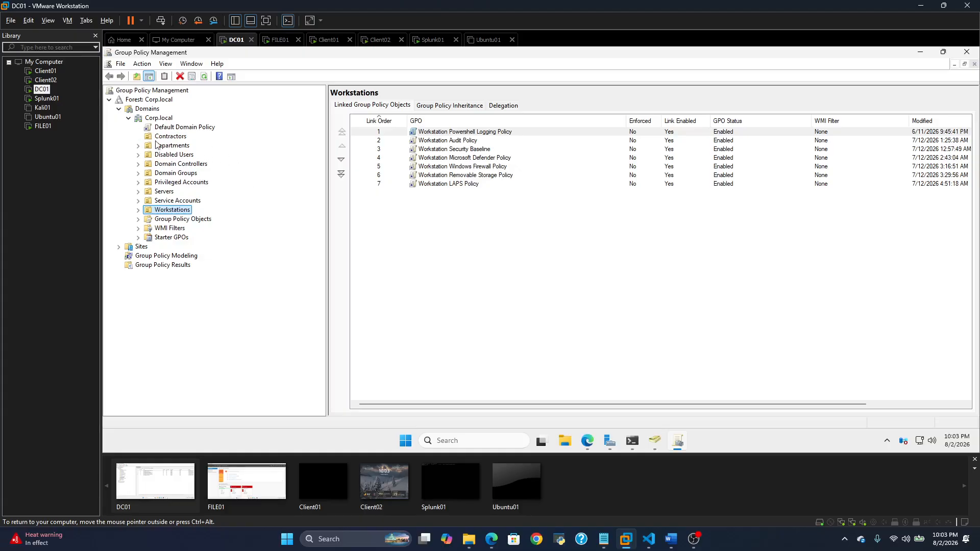
pyautogui.click(138, 210)
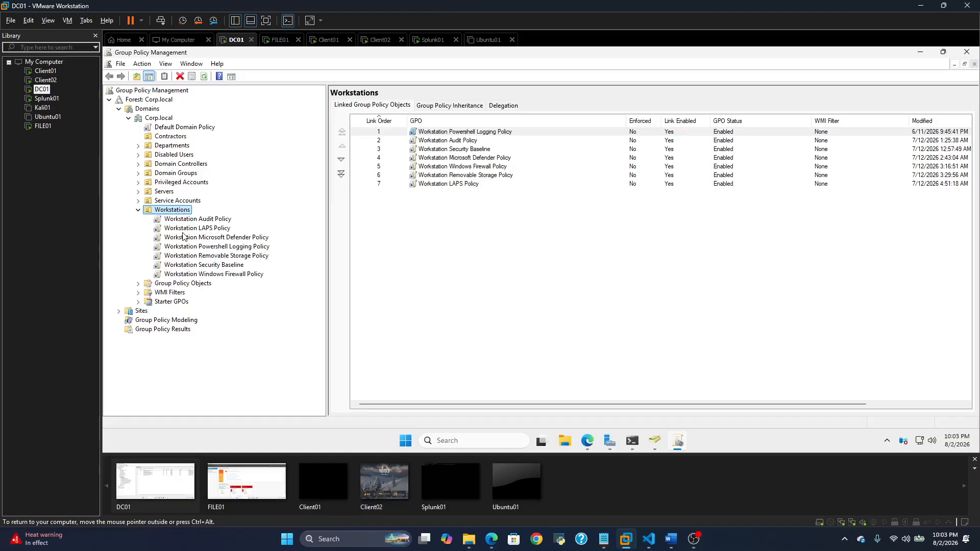
pyautogui.click(197, 229)
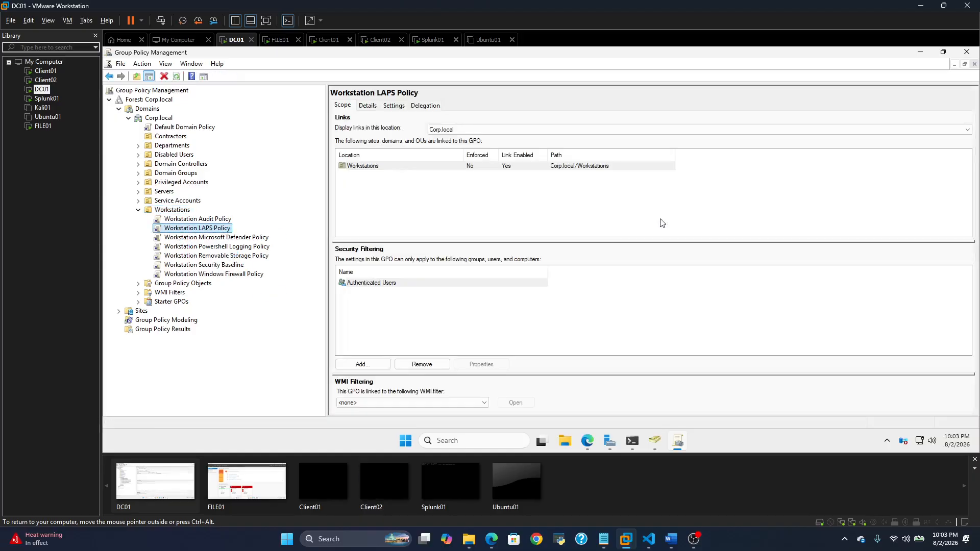
# - View the scope of the Workstation Audit Policy, and minimize Group Policy Management
pyautogui.click(193, 219)
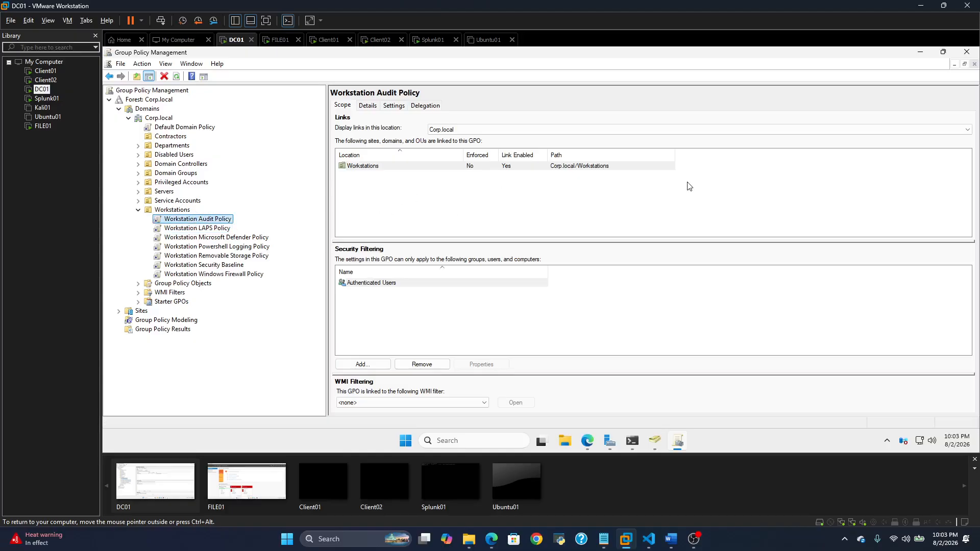
pyautogui.click(917, 54)
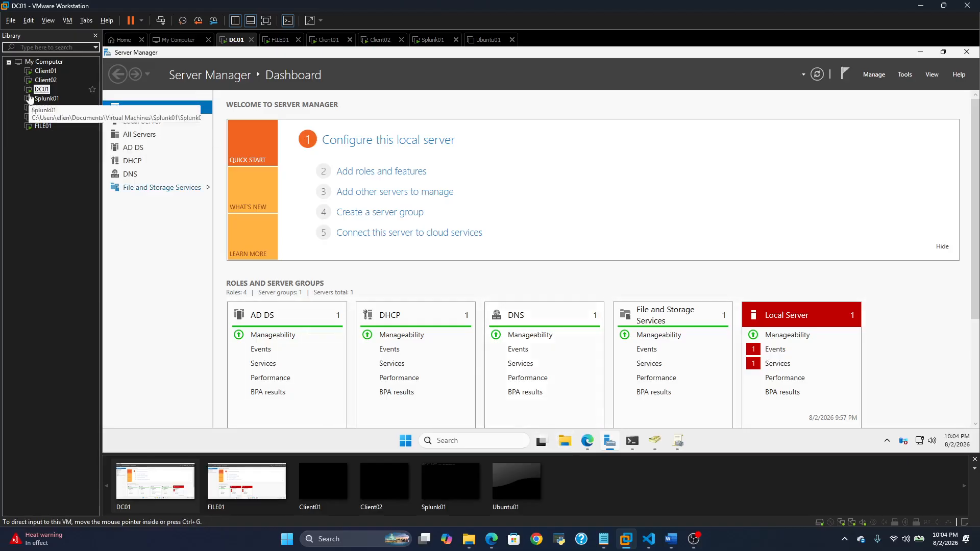
# - Switch to the Client01 virtual machine and sign in to the displayed domain account with the account password
pyautogui.doubleClick(46, 71)
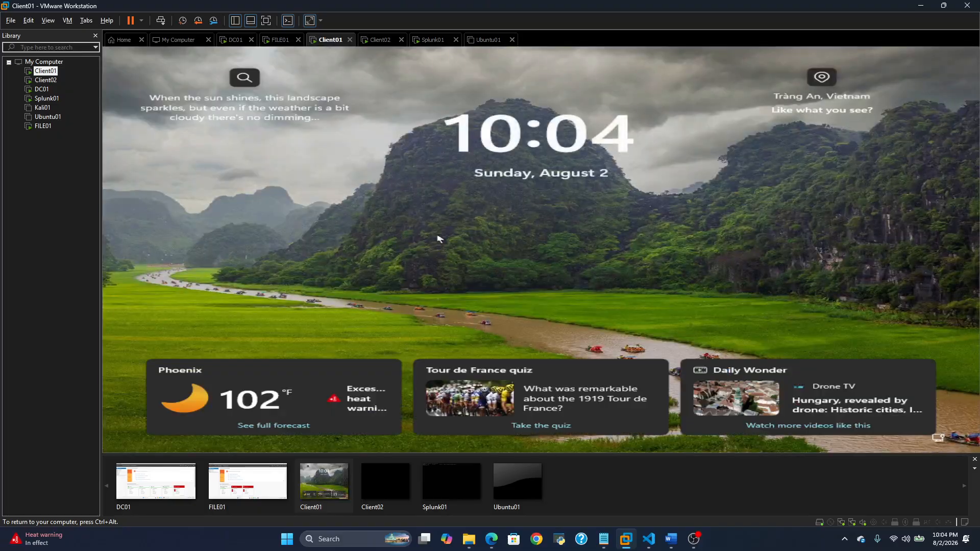
pyautogui.click(464, 228)
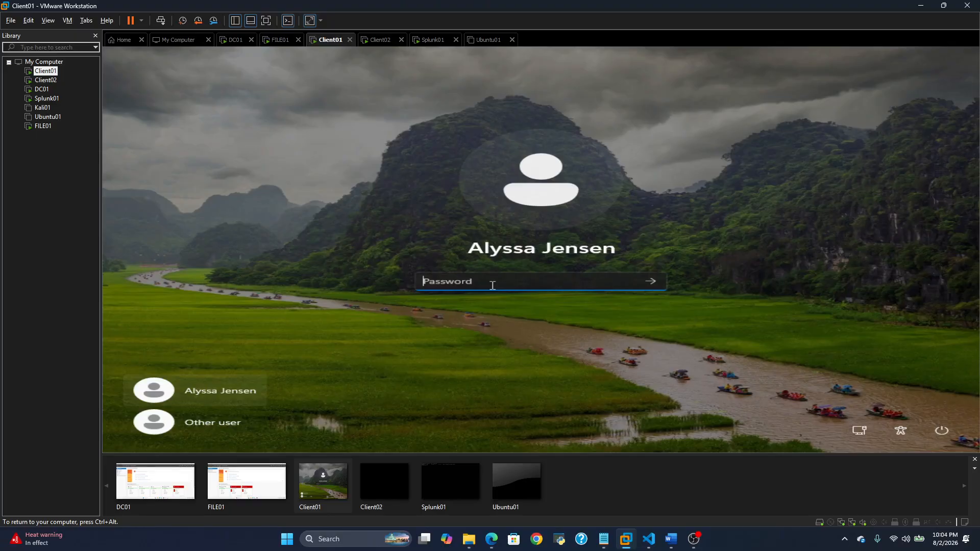
pyautogui.write('P')
pyautogui.press('Return')
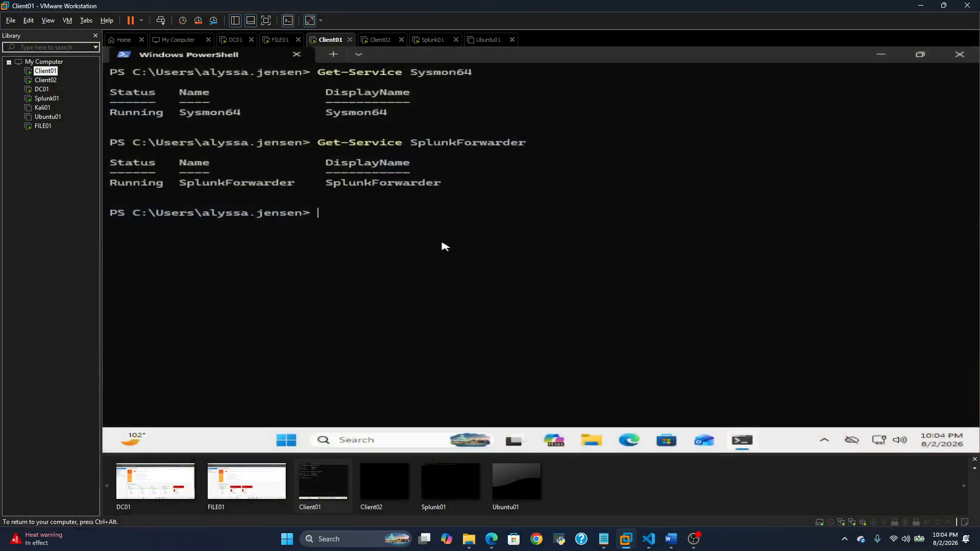
# - Run whoami and ipconfig in the PowerShell session on Client01
pyautogui.write('whoami')
pyautogui.press('Return')
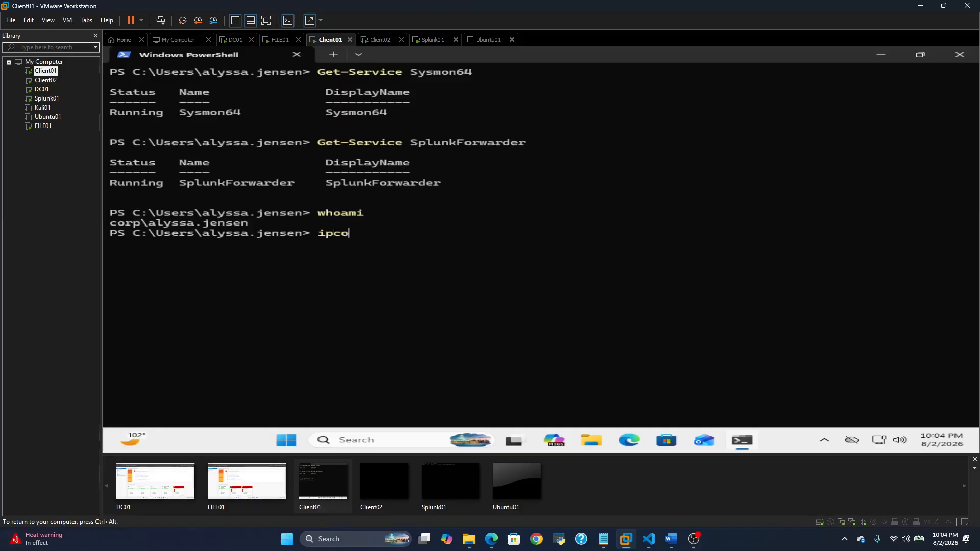
pyautogui.write('nfig')
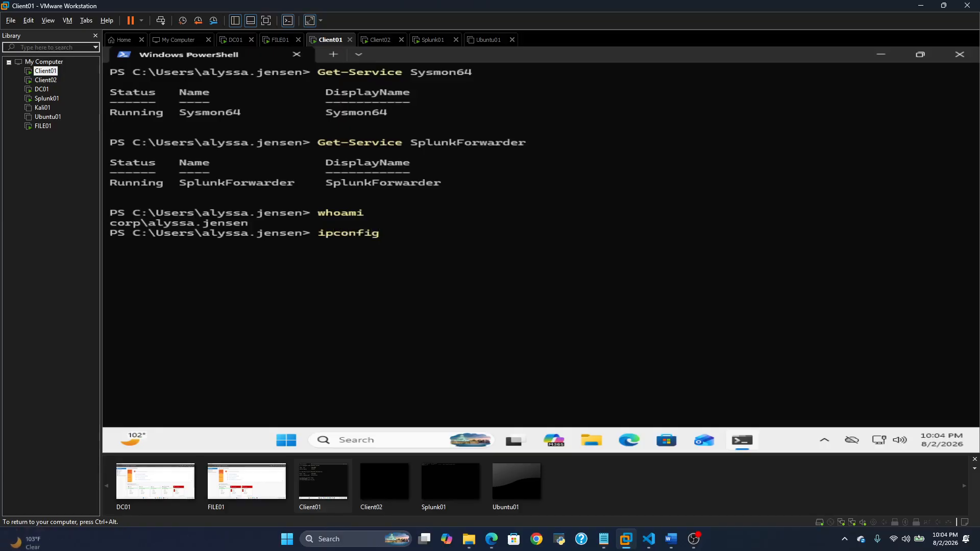
pyautogui.press('Return')
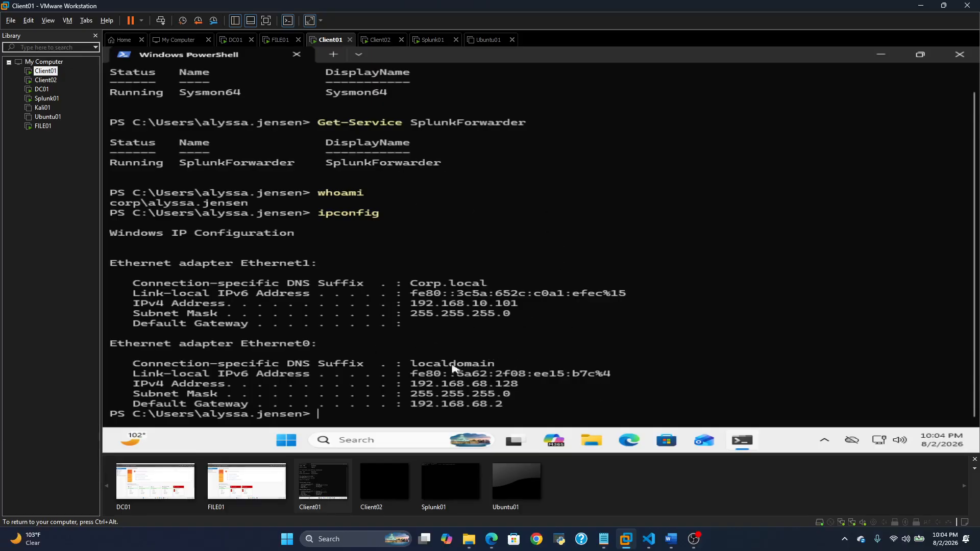
# - Check the ipconfig output and run net user in PowerShell on Client01 to list its local accounts
pyautogui.scroll(1, 432, 334)
pyautogui.scroll(-1, 448, 333)
pyautogui.write('net user')
pyautogui.press('Return')
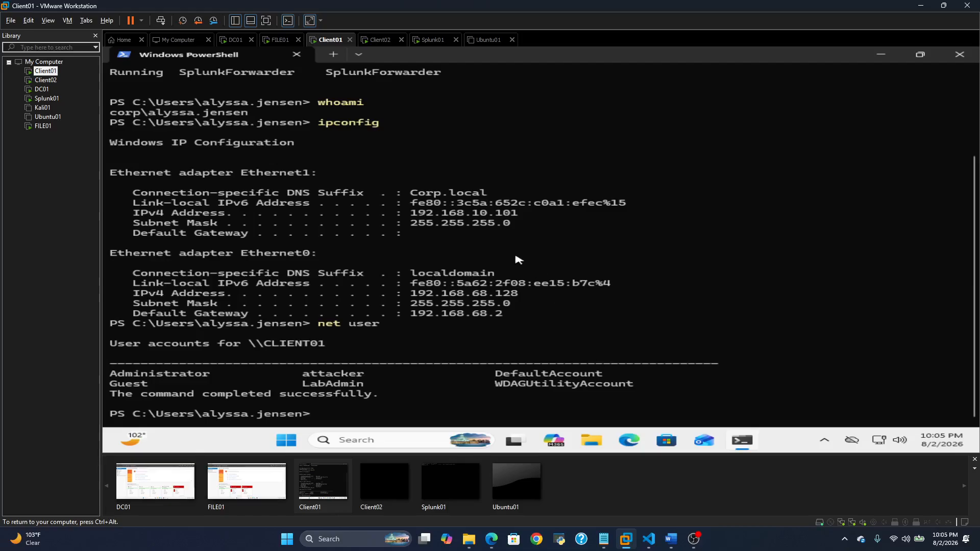
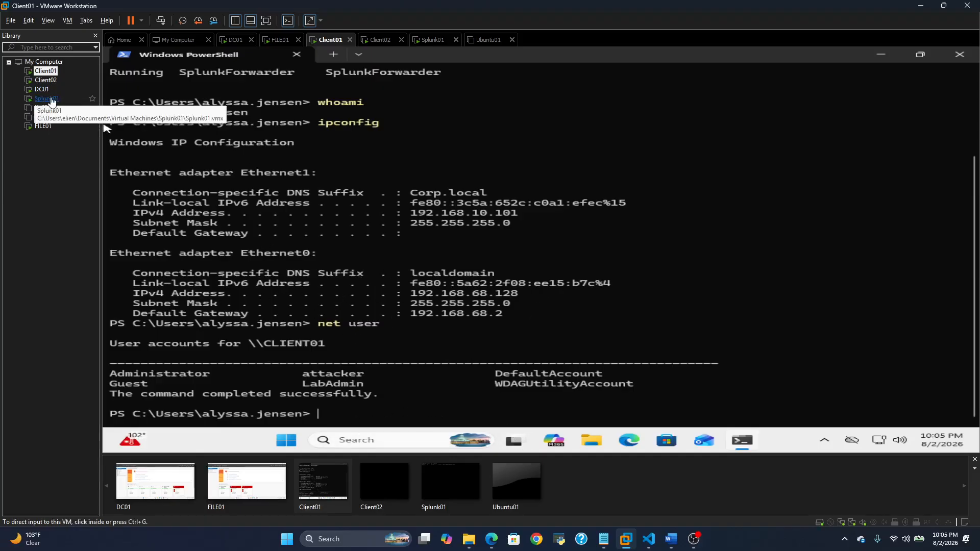
# - Switch to DC01, bring up Splunk Enterprise in the browser, and open the Search & Reporting app from Splunk Home
pyautogui.click(42, 89)
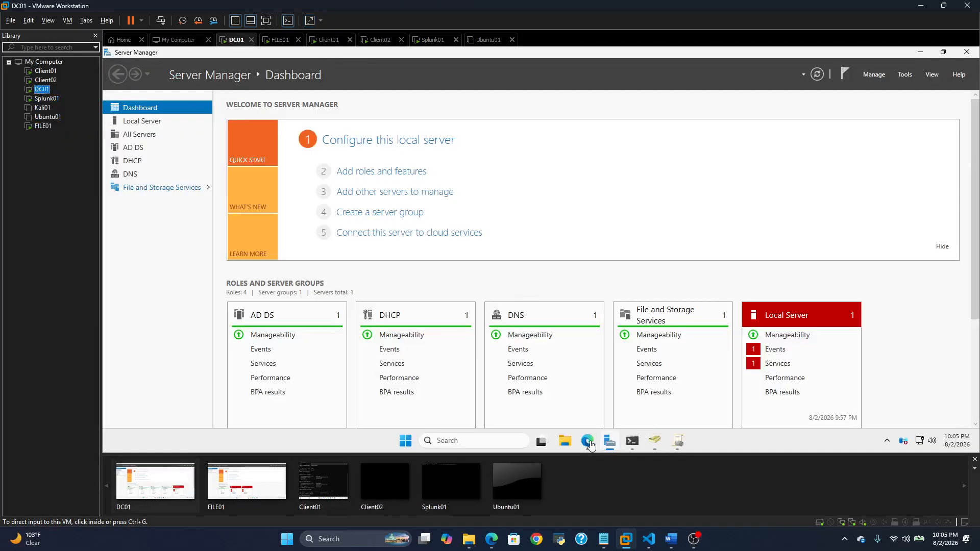
pyautogui.moveTo(590, 446)
pyautogui.click(568, 384)
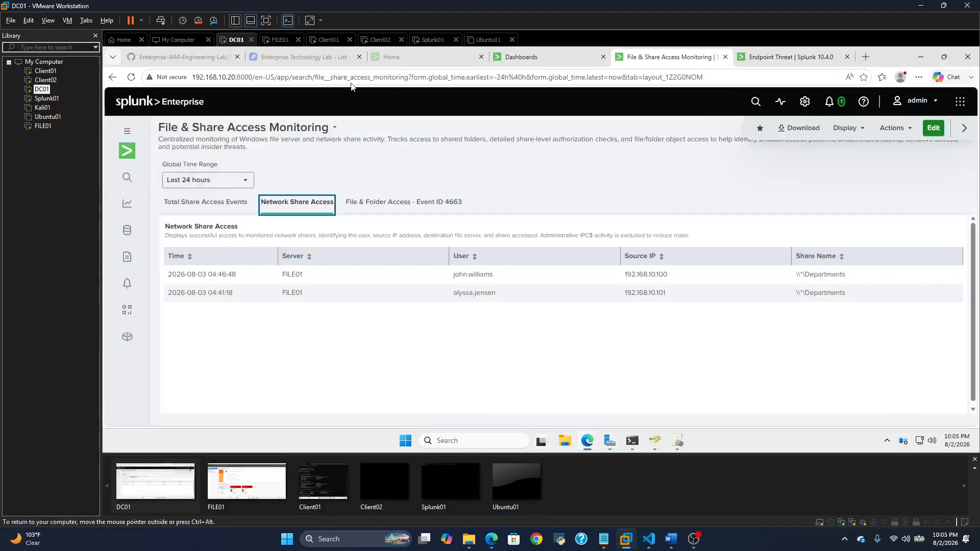
pyautogui.click(413, 60)
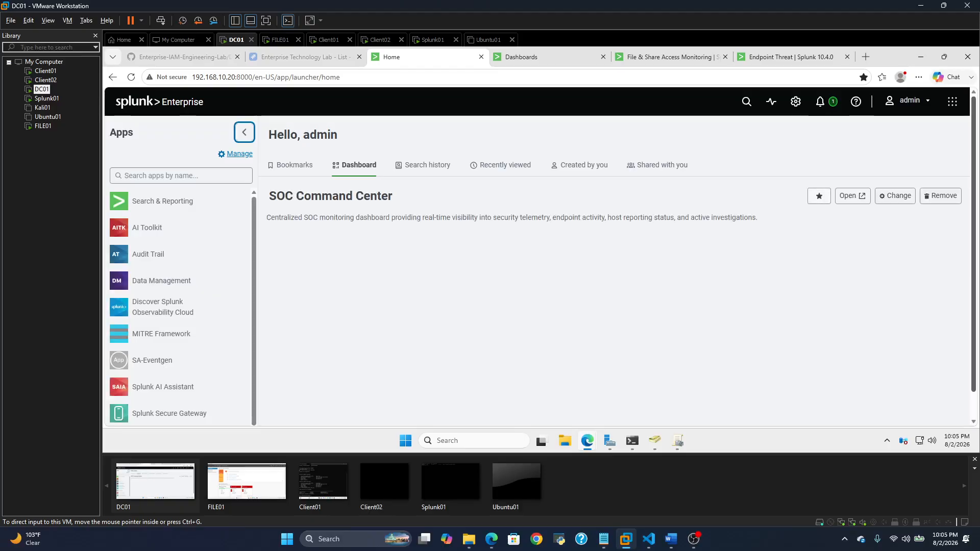
pyautogui.click(167, 199)
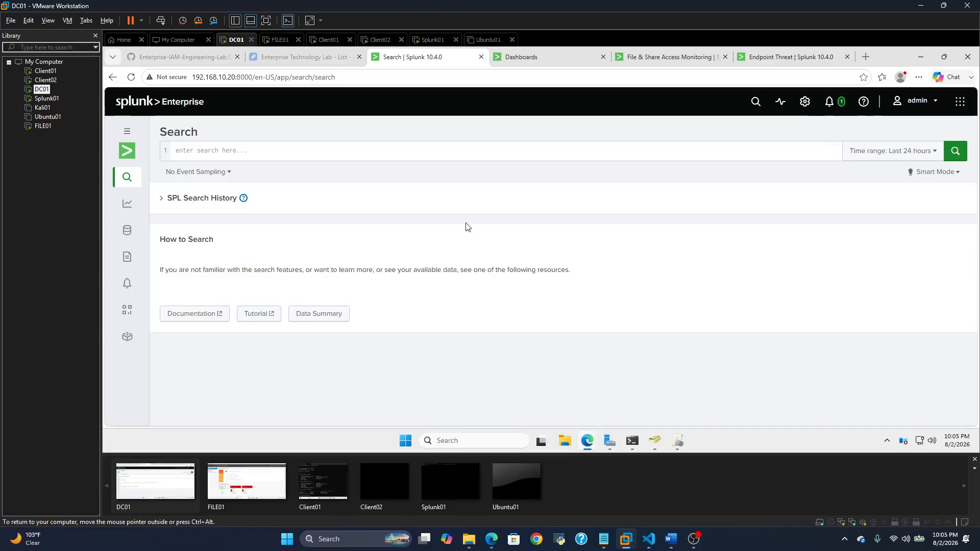
# - Run the Splunk search index=* host=CLIENT01 over the last 24 hours
pyautogui.click(396, 155)
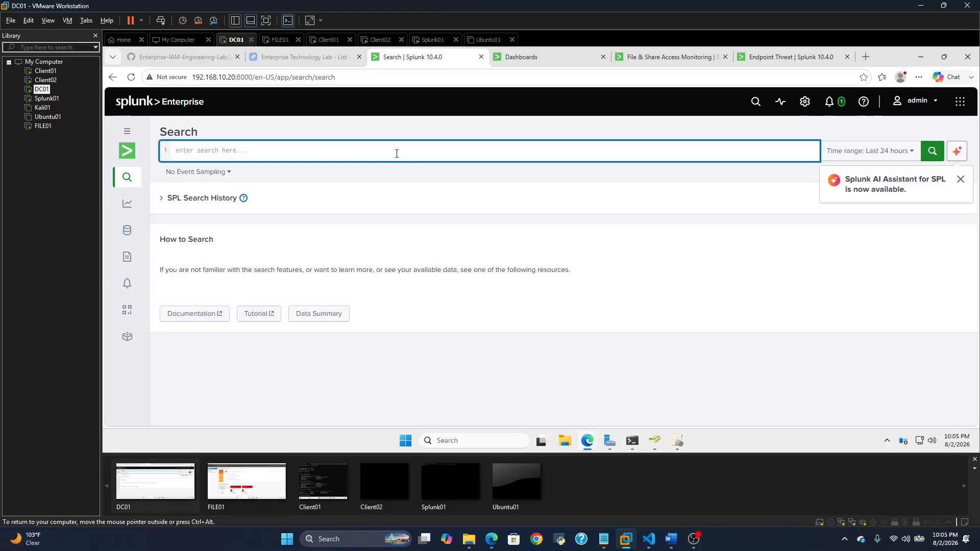
pyautogui.write('index')
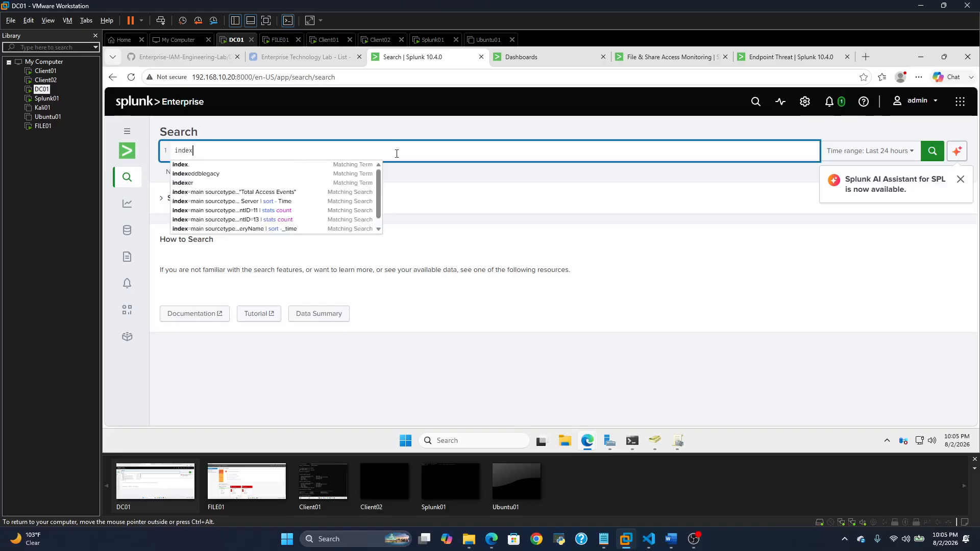
pyautogui.write('=')
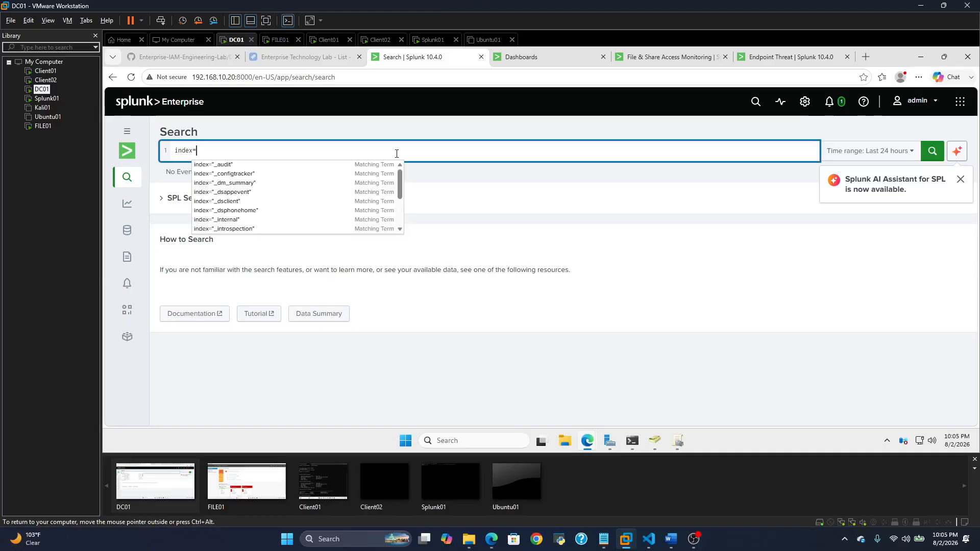
pyautogui.write('*')
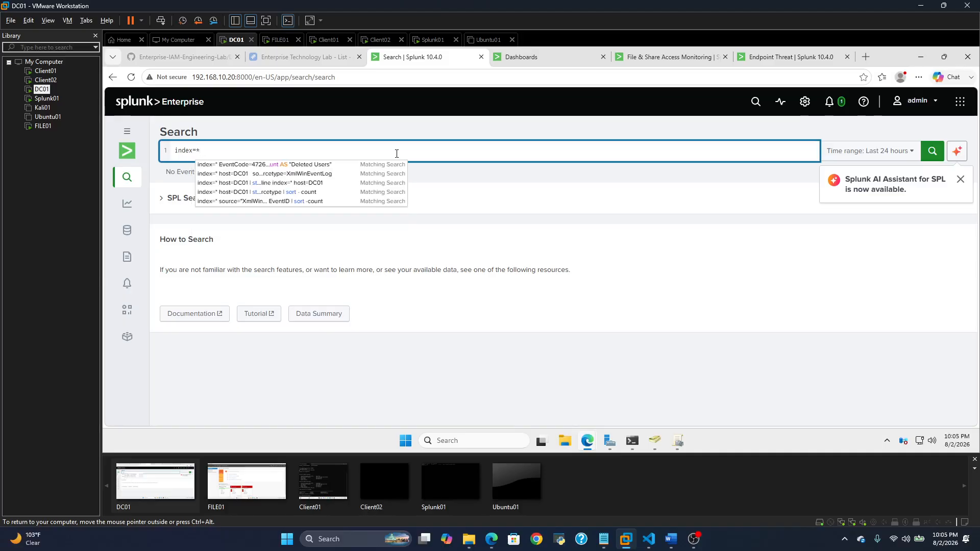
pyautogui.write(' host')
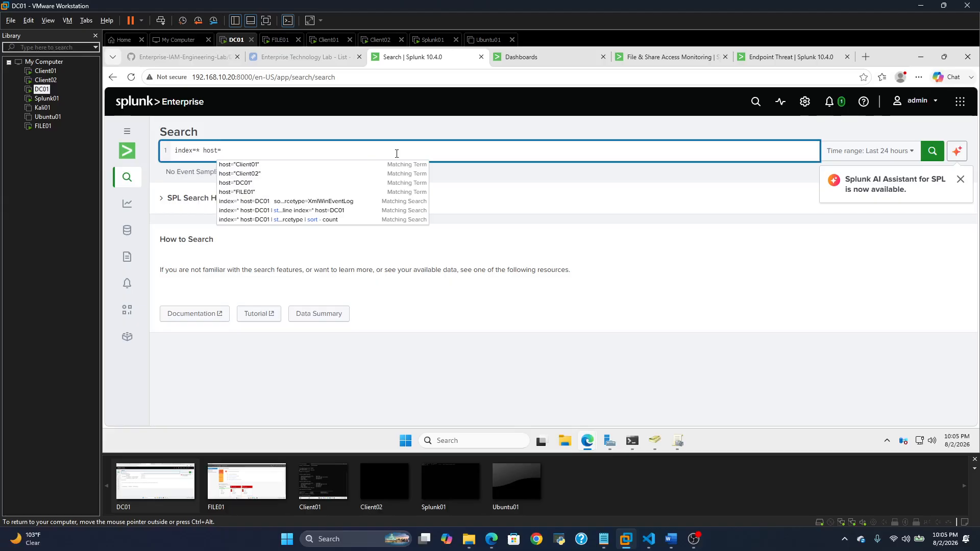
pyautogui.write('=C')
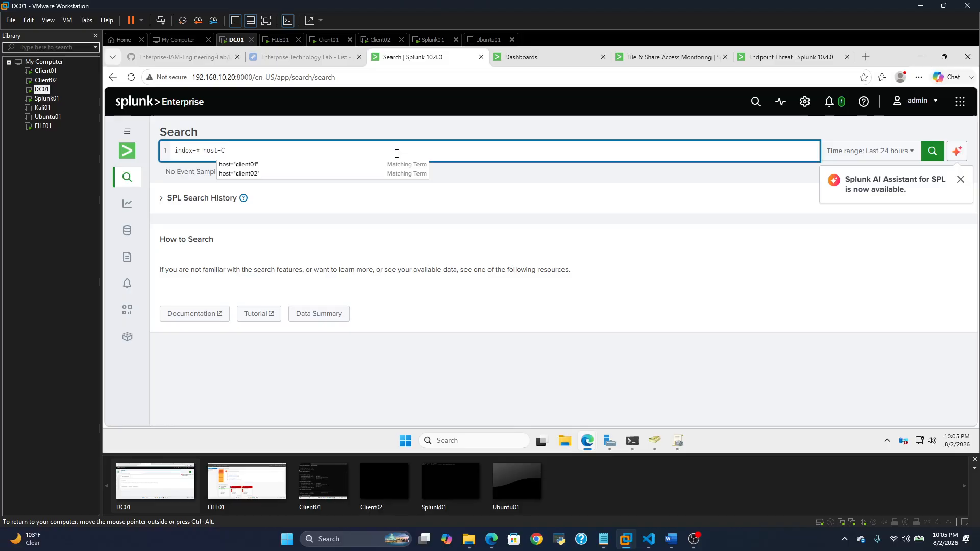
pyautogui.write('ll')
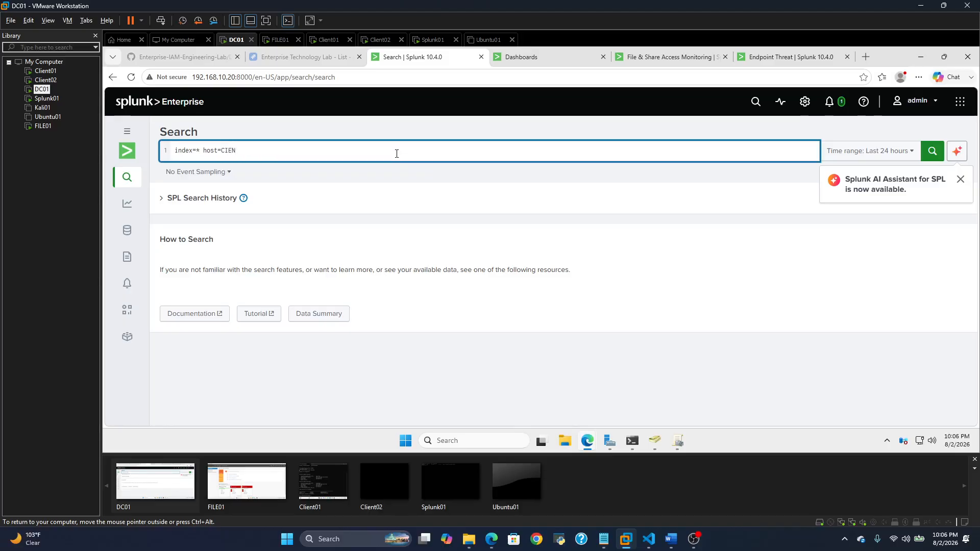
pyautogui.press('BackSpace')
pyautogui.write('LIEN')
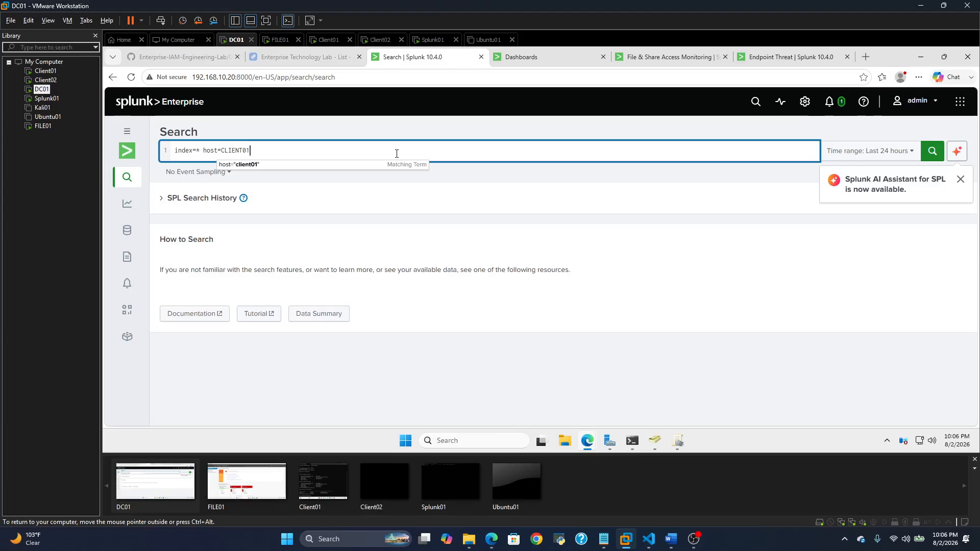
pyautogui.press('Return')
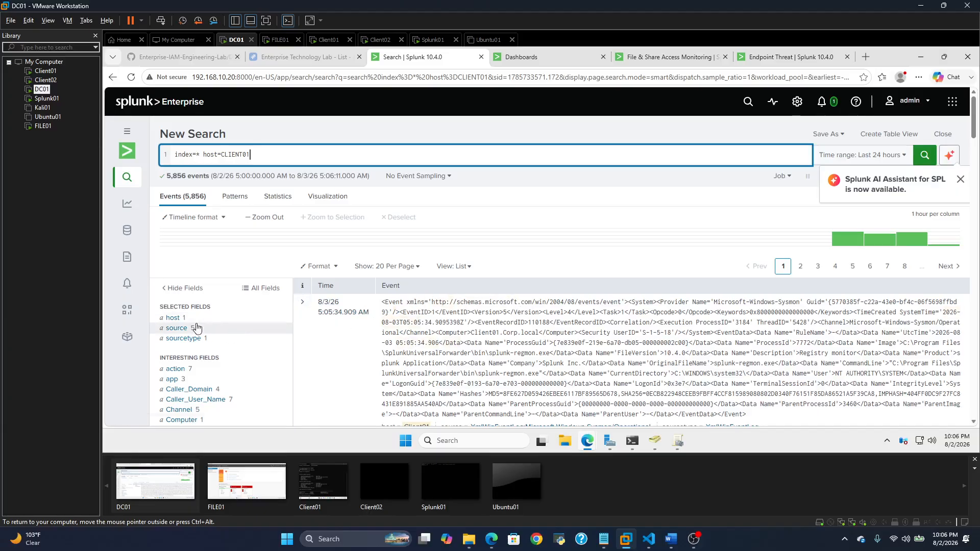
# - Examine the Client01 events and the host field's value summary, and close the summary
pyautogui.scroll(-3, 462, 288)
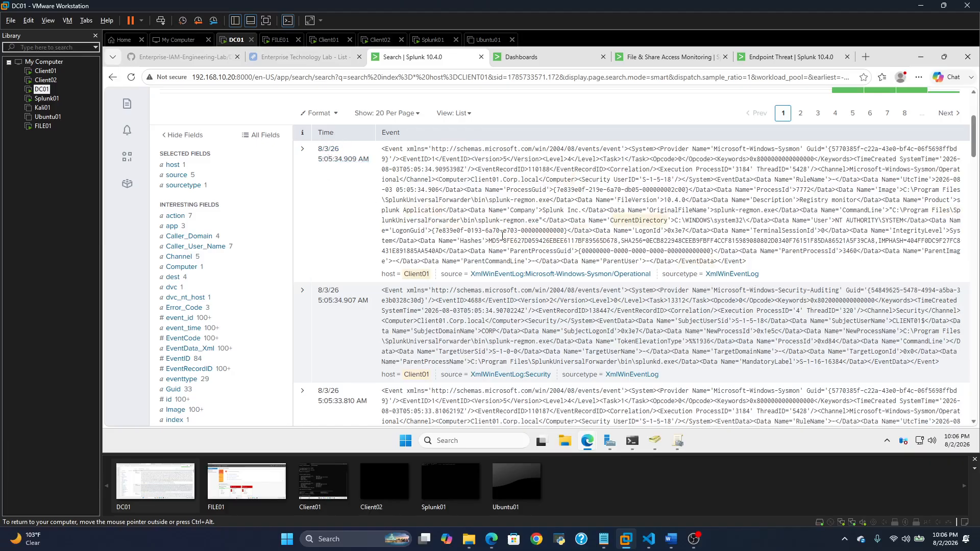
pyautogui.scroll(2, 659, 337)
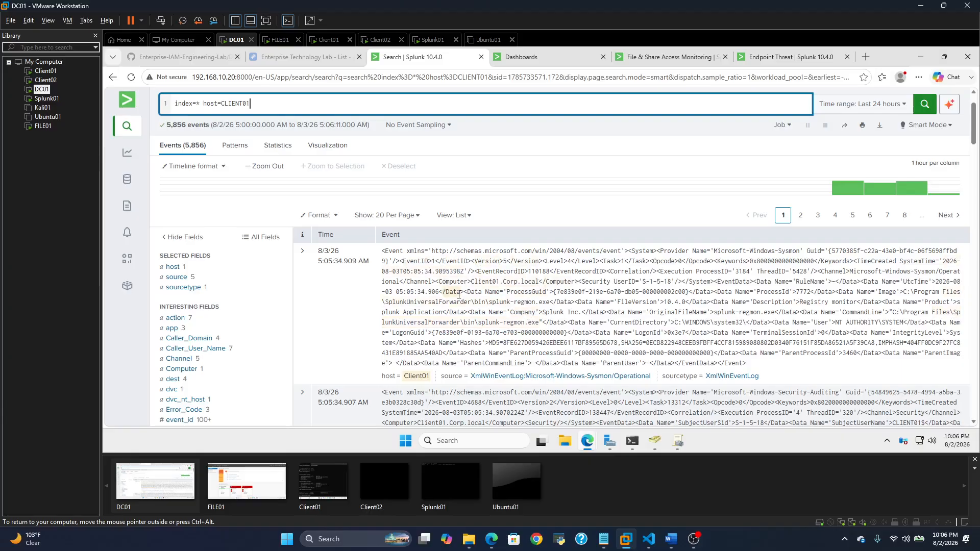
pyautogui.scroll(-2, 451, 321)
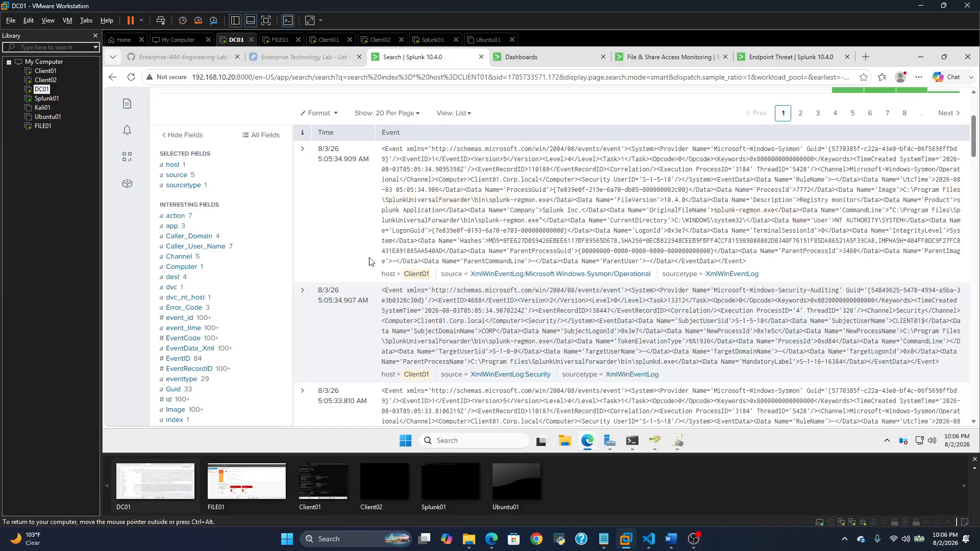
pyautogui.click(172, 165)
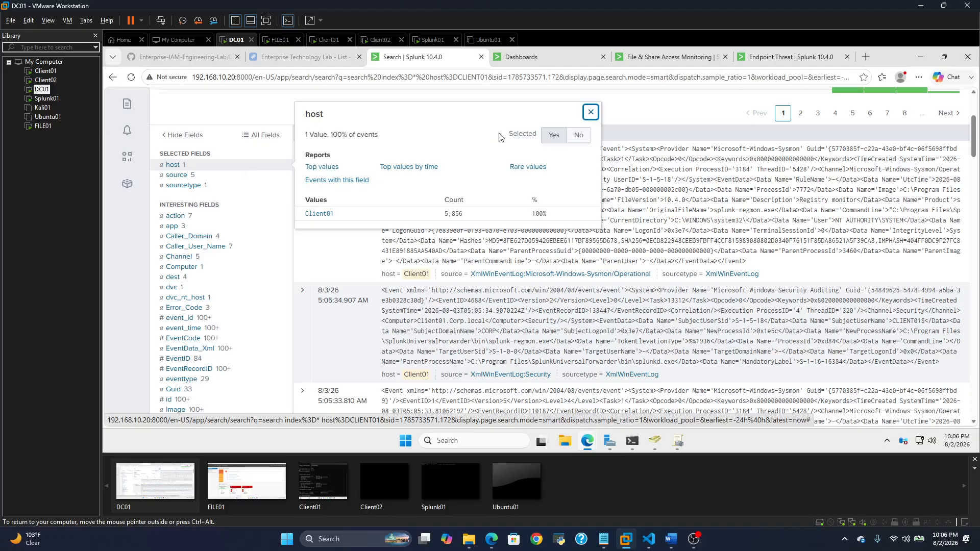
pyautogui.click(590, 112)
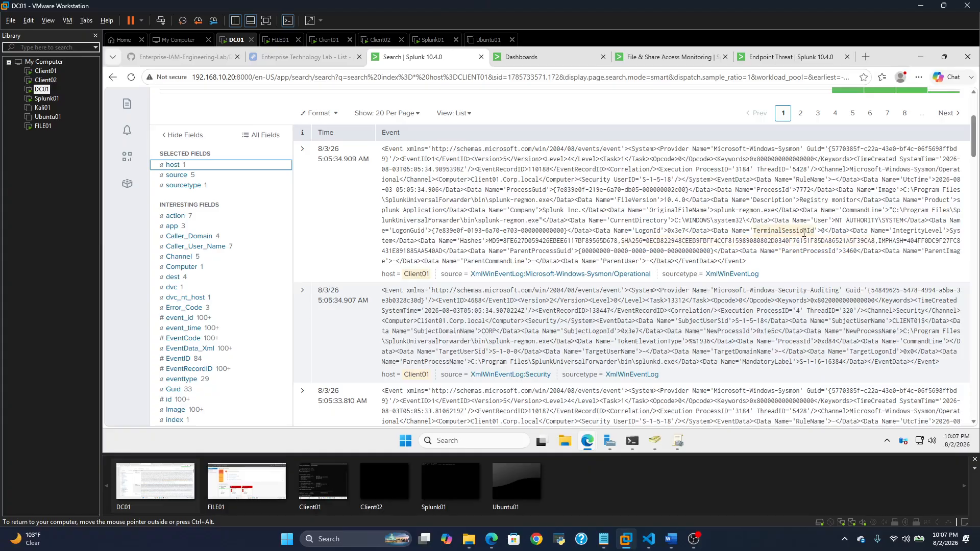
# - Replace the Splunk query with EventCode=4104 and run it to find PowerShell script block events
pyautogui.scroll(2, 455, 202)
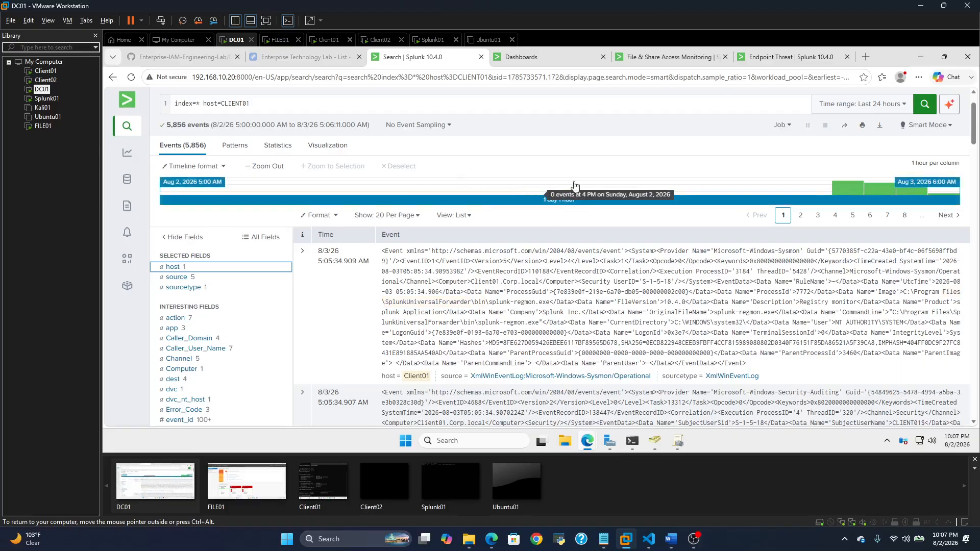
pyautogui.click(371, 104)
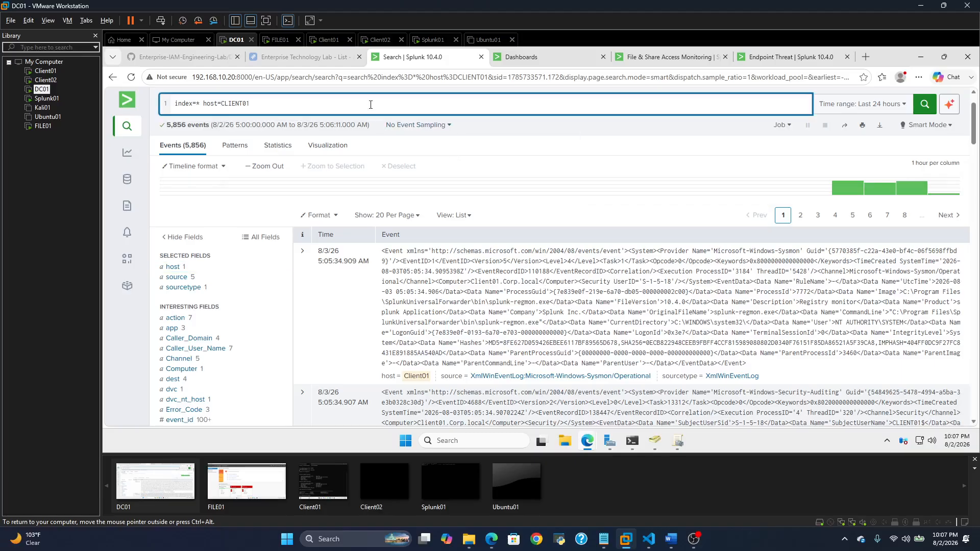
pyautogui.press('BackSpace')
pyautogui.press('BackSpace')
pyautogui.press('BackSpace')
pyautogui.press('BackSpace')
pyautogui.press('BackSpace')
pyautogui.press('BackSpace')
pyautogui.press('BackSpace')
pyautogui.press('BackSpace')
pyautogui.press('BackSpace')
pyautogui.press('BackSpace')
pyautogui.press('BackSpace')
pyautogui.press('BackSpace')
pyautogui.press('BackSpace')
pyautogui.press('BackSpace')
pyautogui.press('BackSpace')
pyautogui.press('BackSpace')
pyautogui.press('BackSpace')
pyautogui.press('BackSpace')
pyautogui.press('BackSpace')
pyautogui.press('BackSpace')
pyautogui.press('BackSpace')
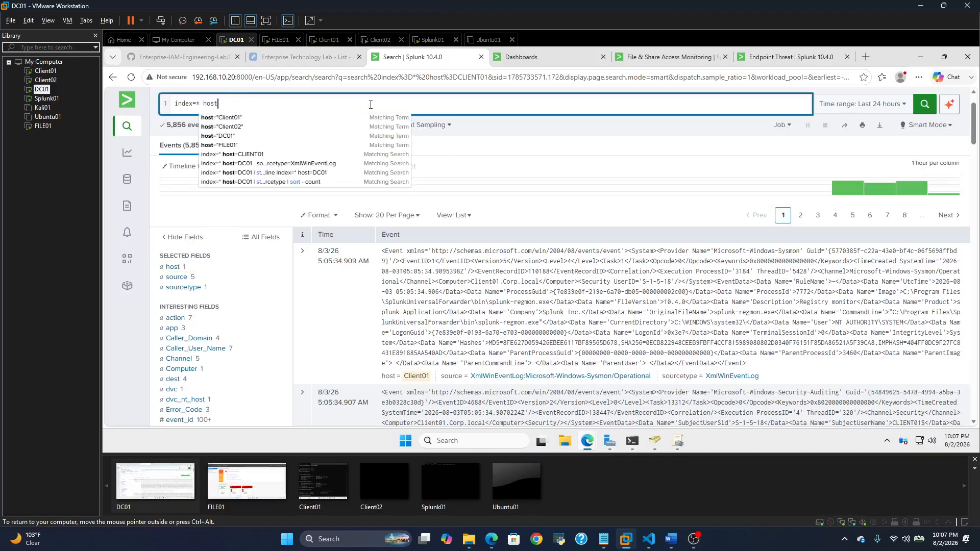
pyautogui.write('EventCode')
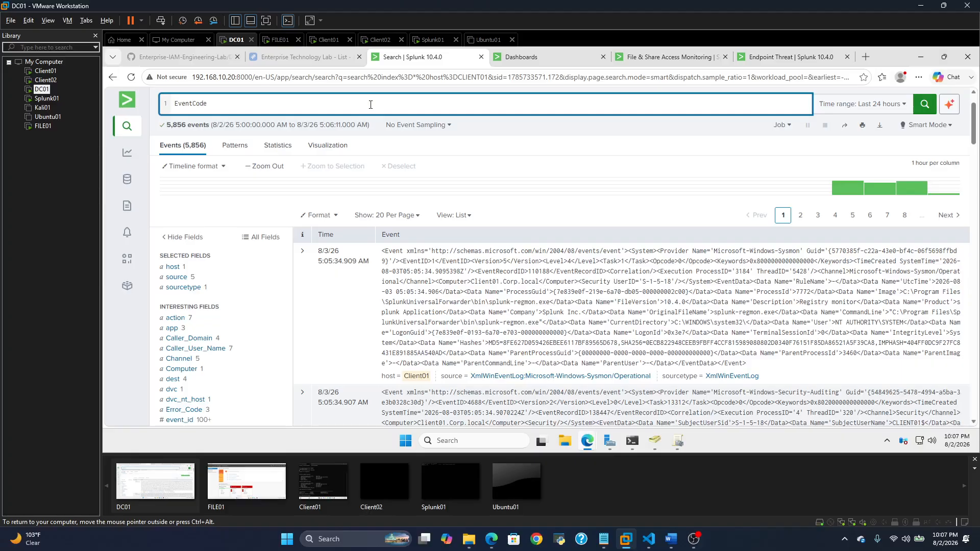
pyautogui.write('=4104')
pyautogui.press('Return')
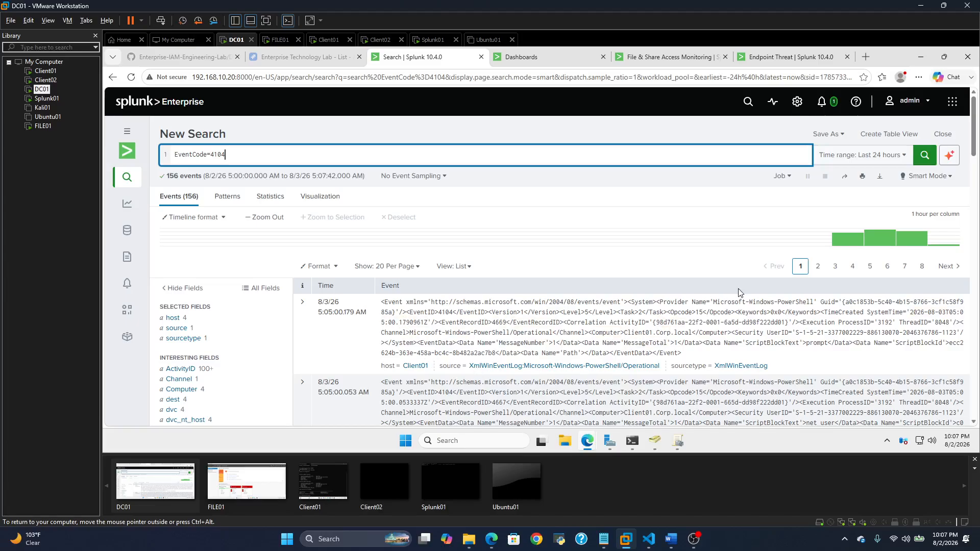
# - Review the commands executed in PowerShell on Client01, and return to the Splunk search on DC01
pyautogui.click(45, 71)
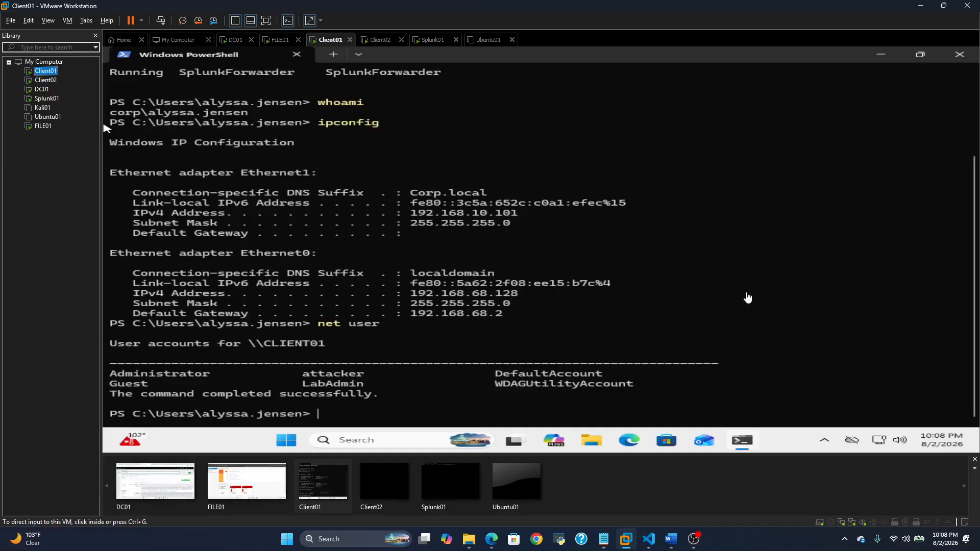
pyautogui.click(42, 89)
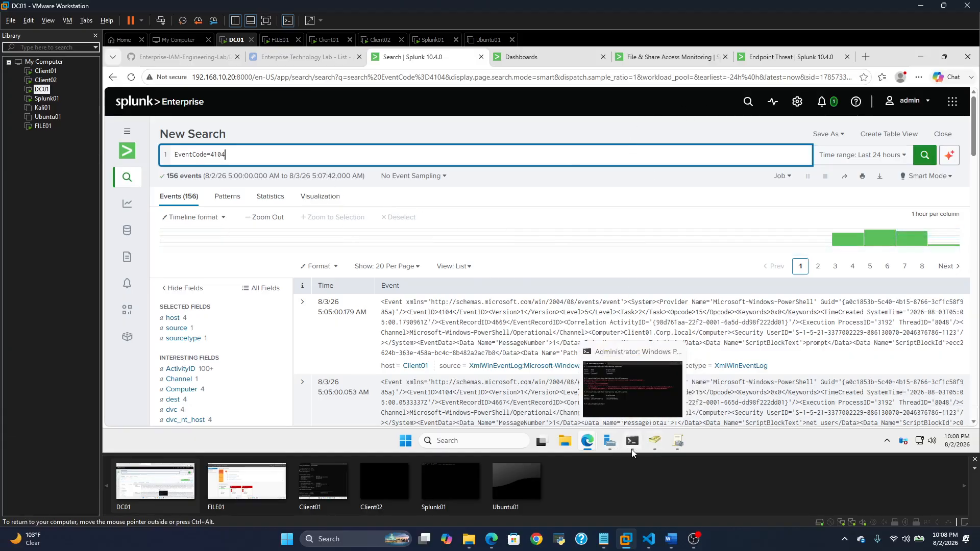
# - In Active Directory Users and Computers, start a new user directly under Corp.local and enter the person's first name, last name and logon name
pyautogui.click(651, 442)
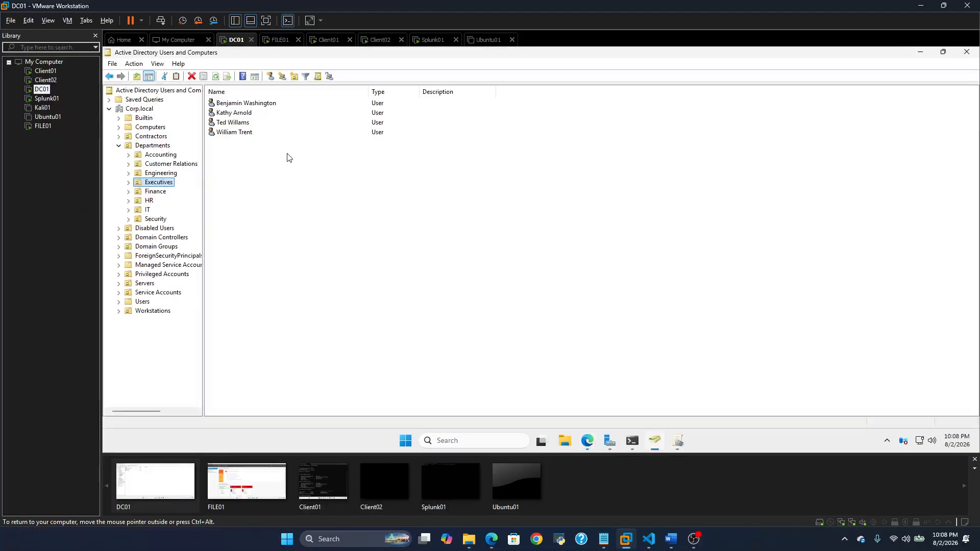
pyautogui.click(142, 110)
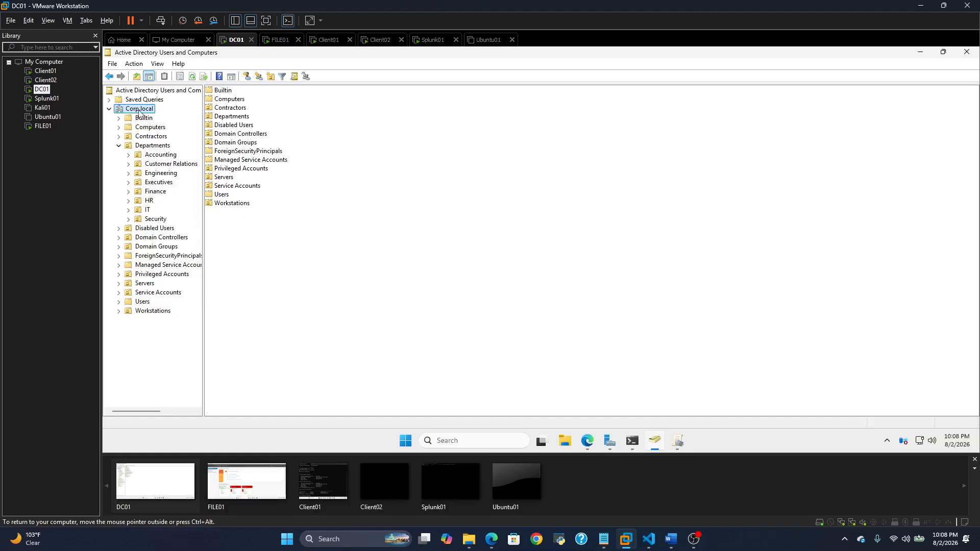
pyautogui.click(247, 76)
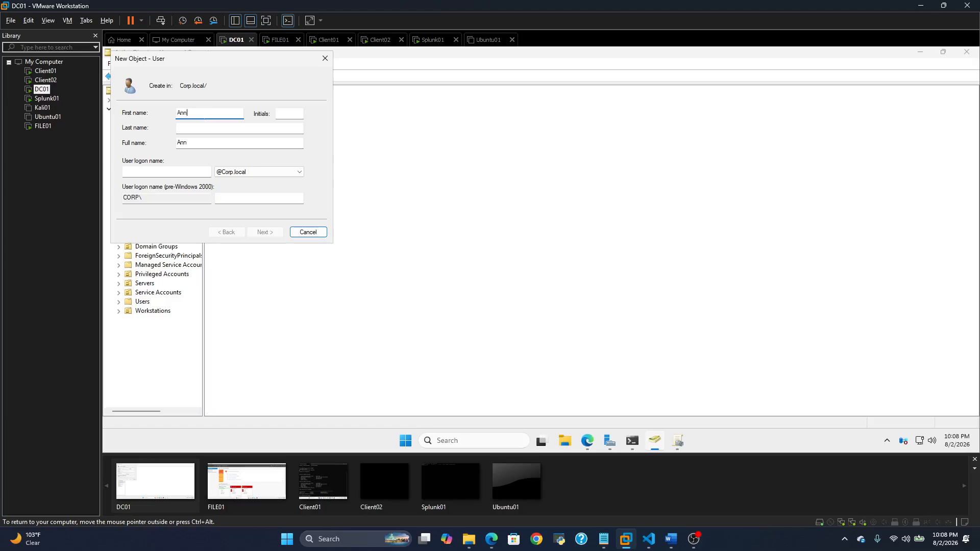
pyautogui.write('Ann')
pyautogui.press('Tab')
pyautogui.press('Tab')
pyautogui.press('Tab')
pyautogui.press('Tab')
pyautogui.write('a')
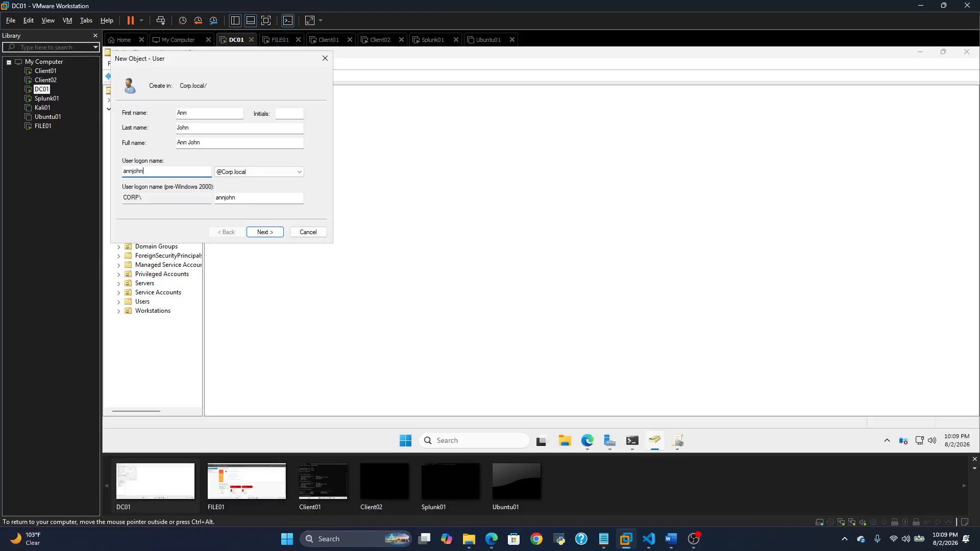
pyautogui.click(265, 231)
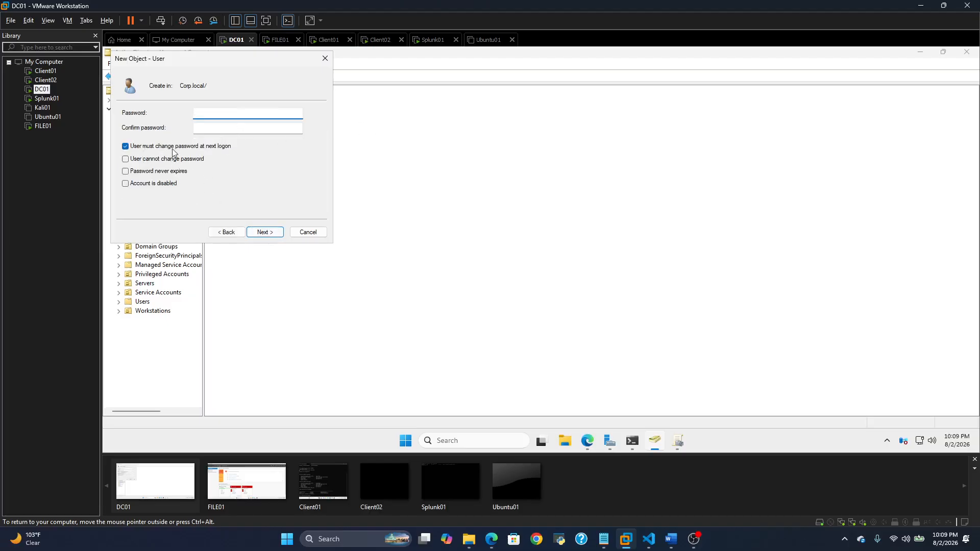
# - Turn off the required password change at next logon, enter and confirm the account password, and finish creating the user
pyautogui.click(126, 146)
pyautogui.press('Tab')
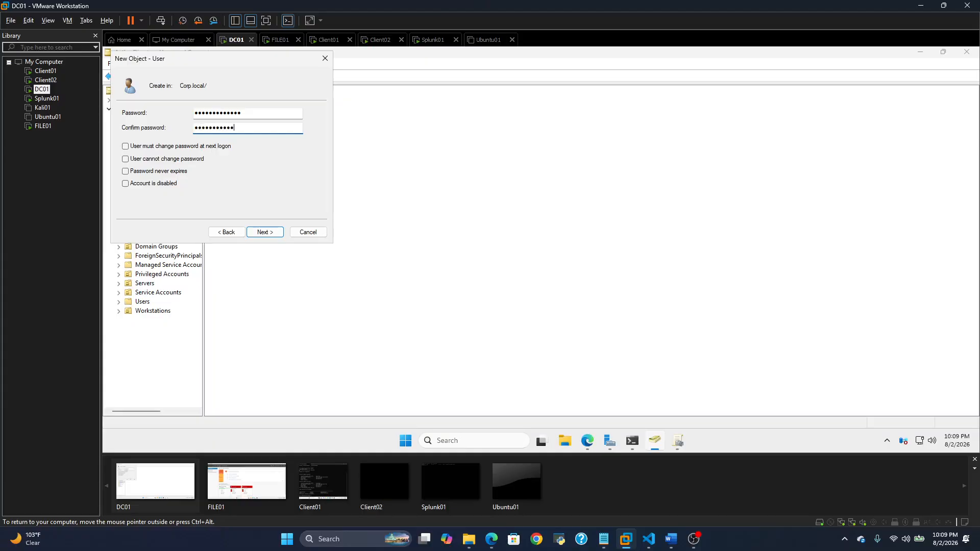
pyautogui.press('Return')
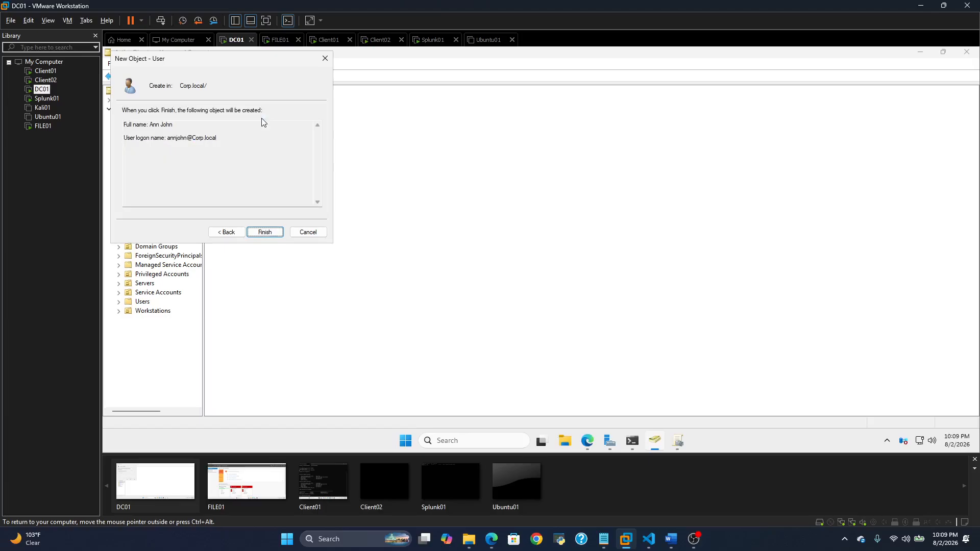
pyautogui.click(266, 233)
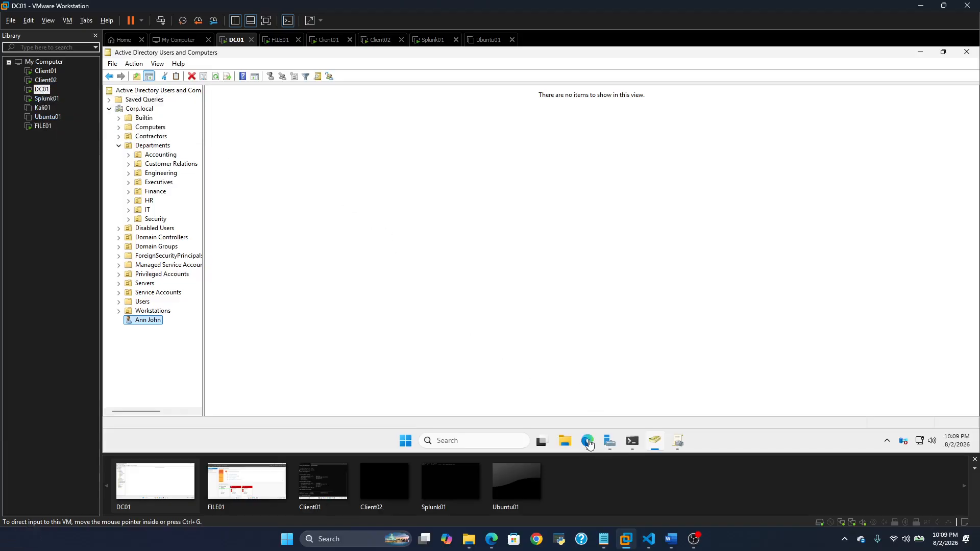
# - Open Splunk's Active Directory Monitoring dashboard and check its User Creation and User Deletion views
pyautogui.moveTo(588, 443)
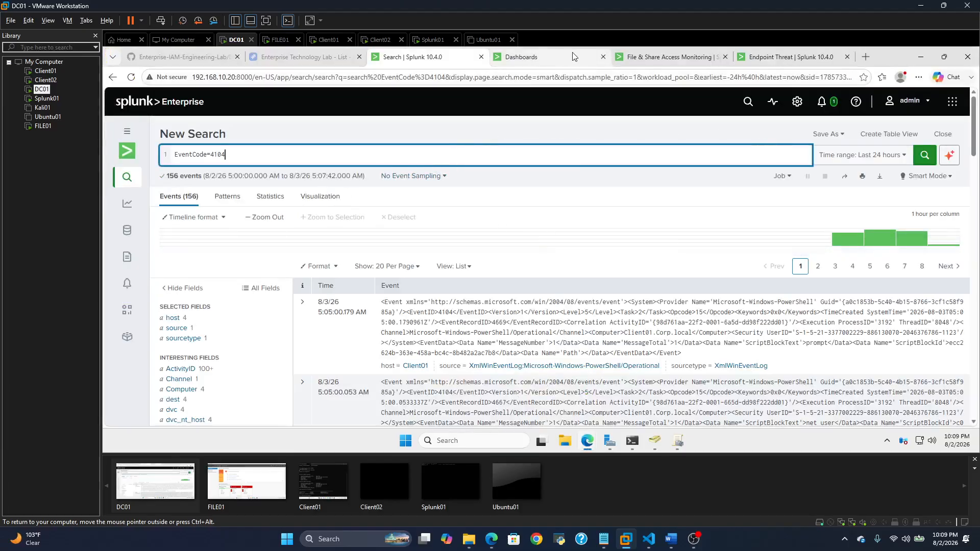
pyautogui.click(557, 64)
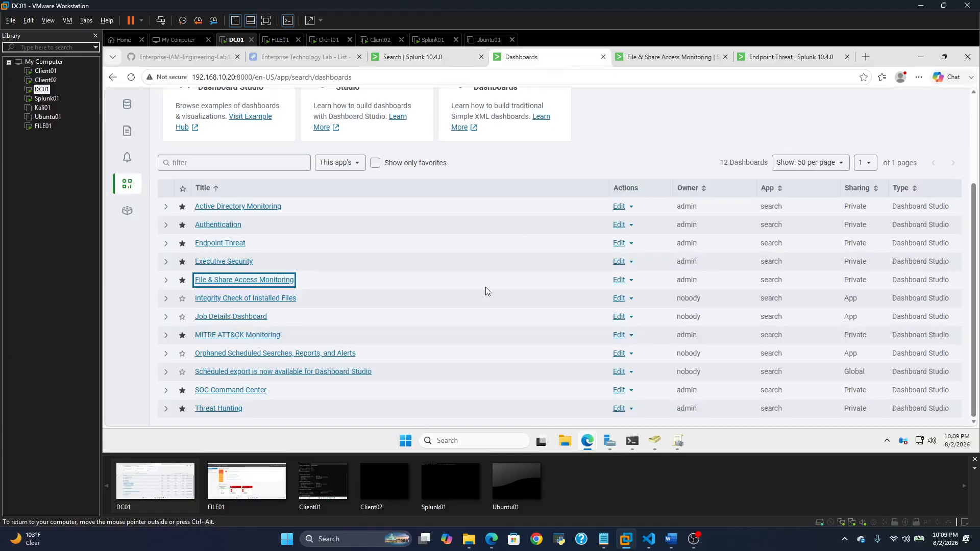
pyautogui.click(241, 206)
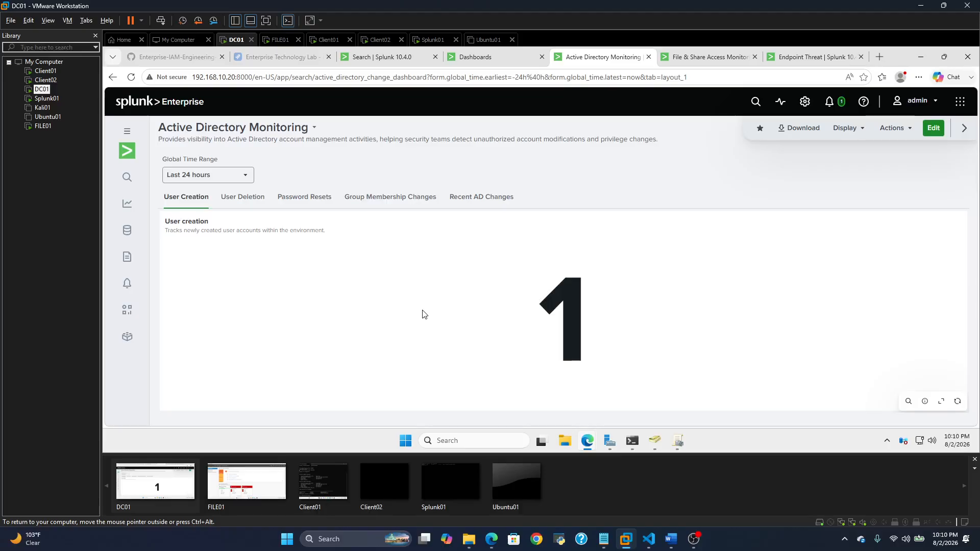
pyautogui.click(243, 204)
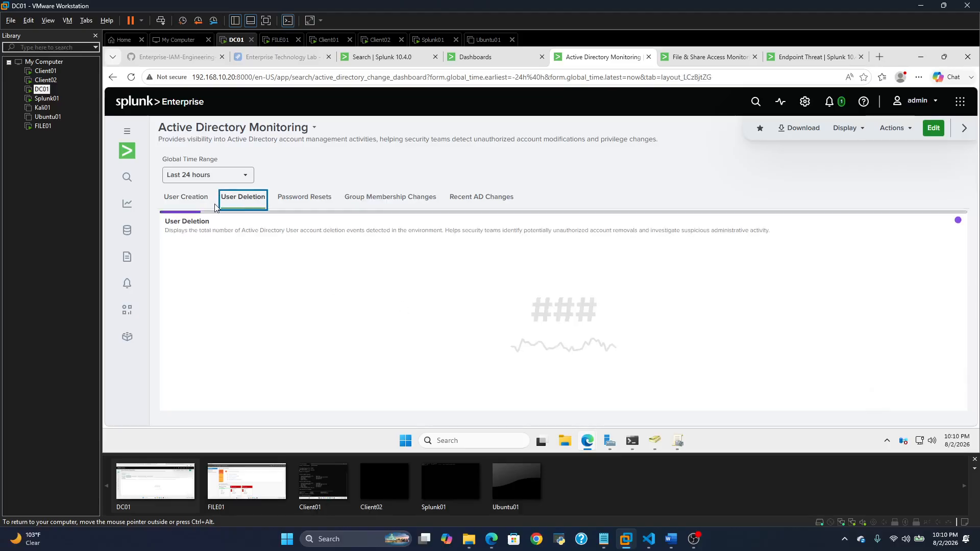
pyautogui.click(186, 204)
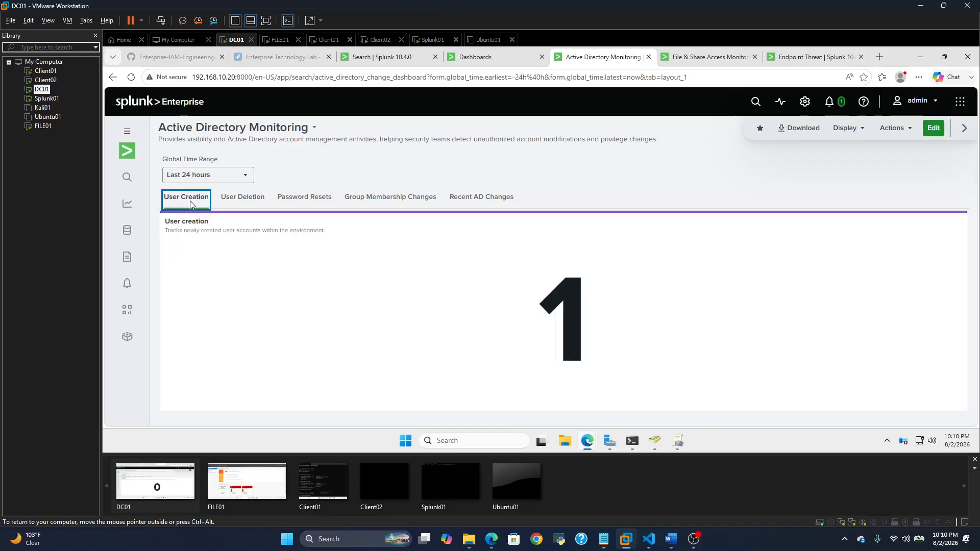
# - Change the Splunk search query to EventCode=4720 and run it to find user account creation events
pyautogui.click(376, 57)
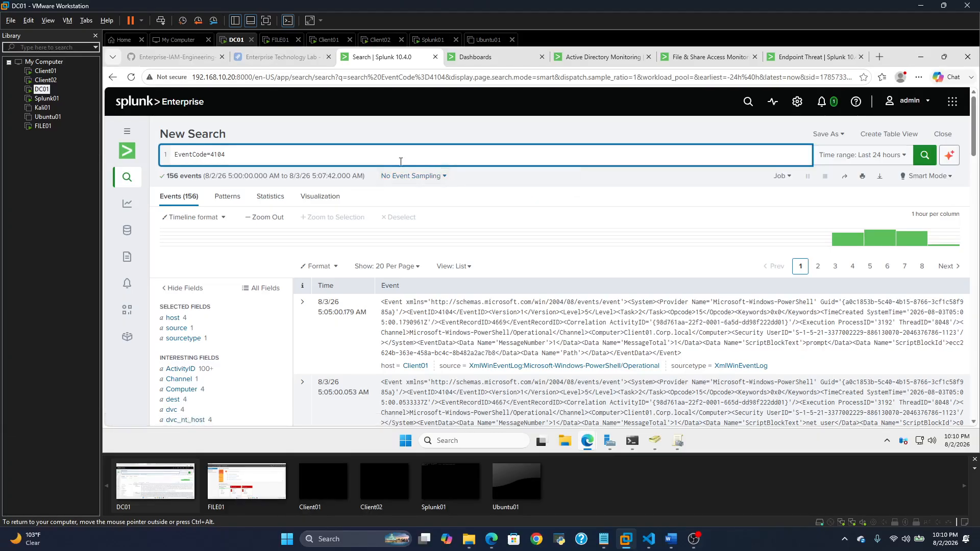
pyautogui.press('BackSpace')
pyautogui.press('BackSpace')
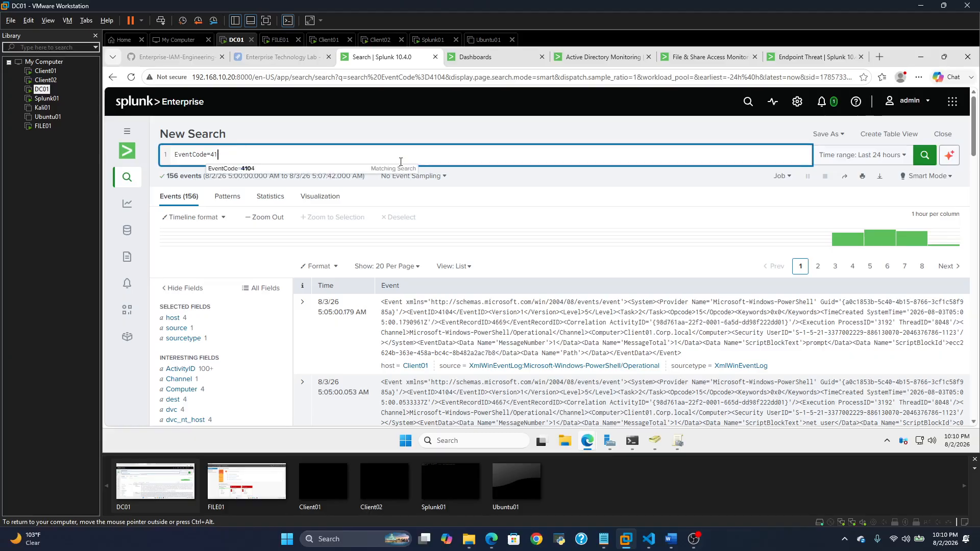
pyautogui.write('20')
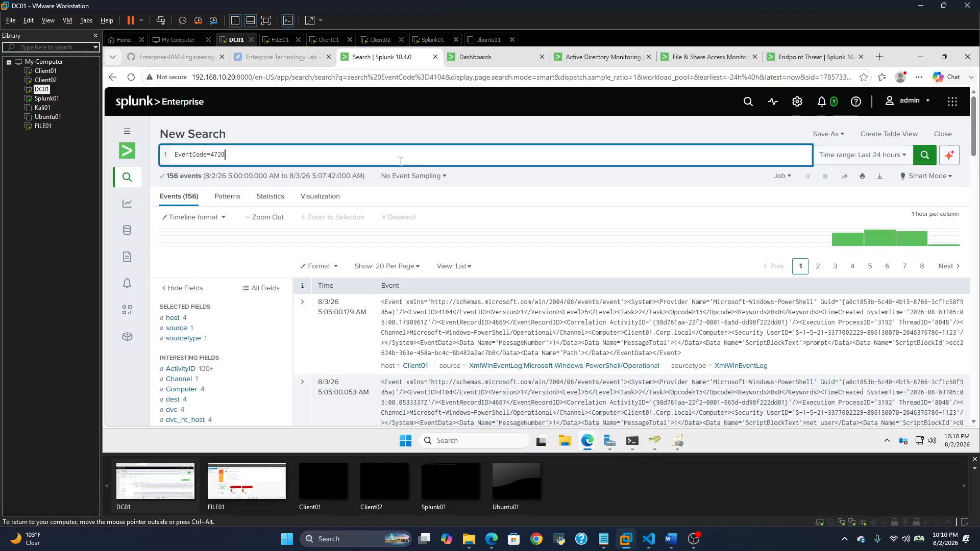
pyautogui.press('Return')
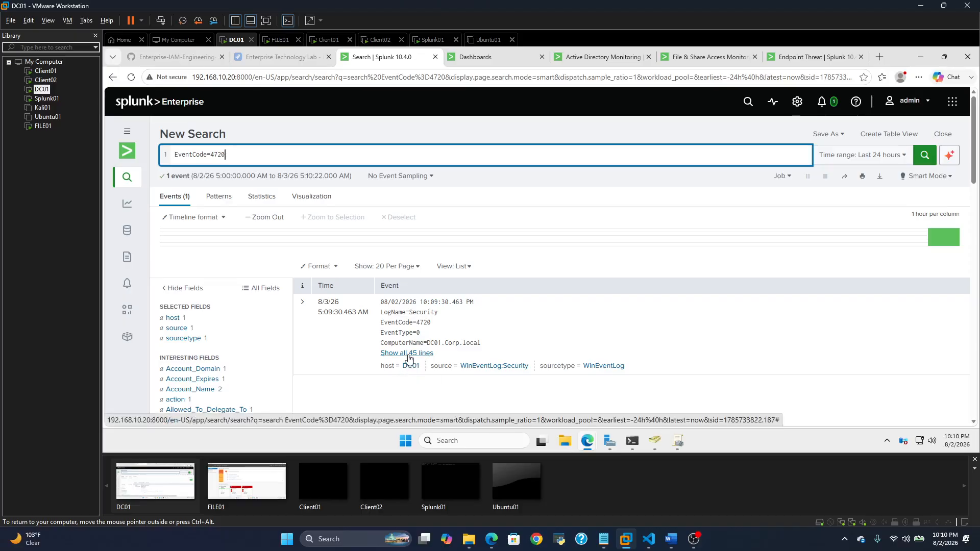
# - Expand the full account creation event and examine its subject, new account, attributes and user account control details
pyautogui.click(428, 353)
pyautogui.scroll(-4, 434, 349)
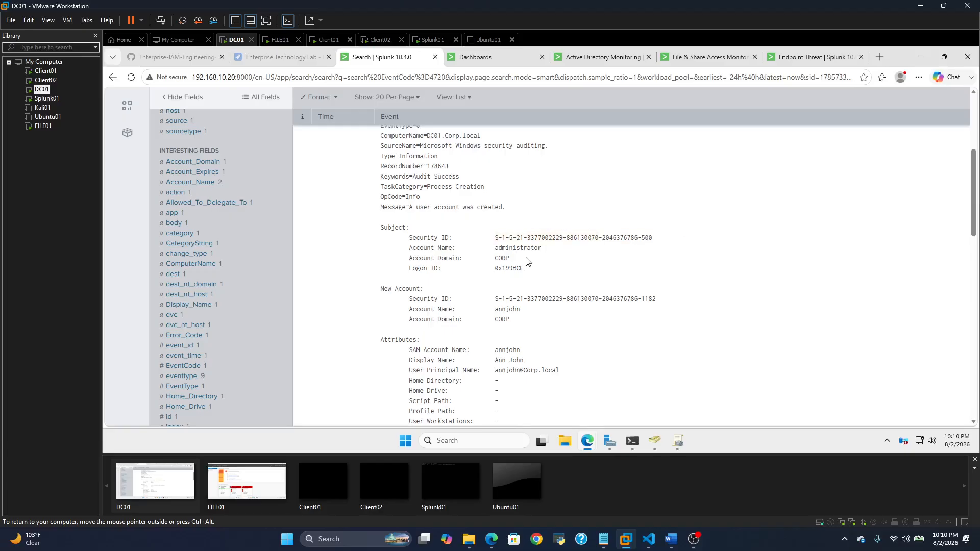
pyautogui.scroll(-1, 514, 265)
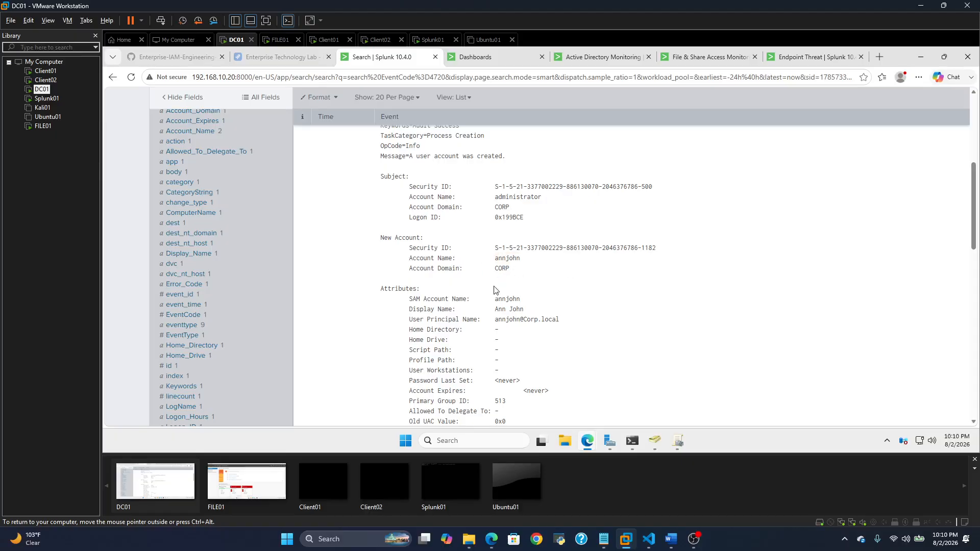
pyautogui.scroll(-1, 498, 270)
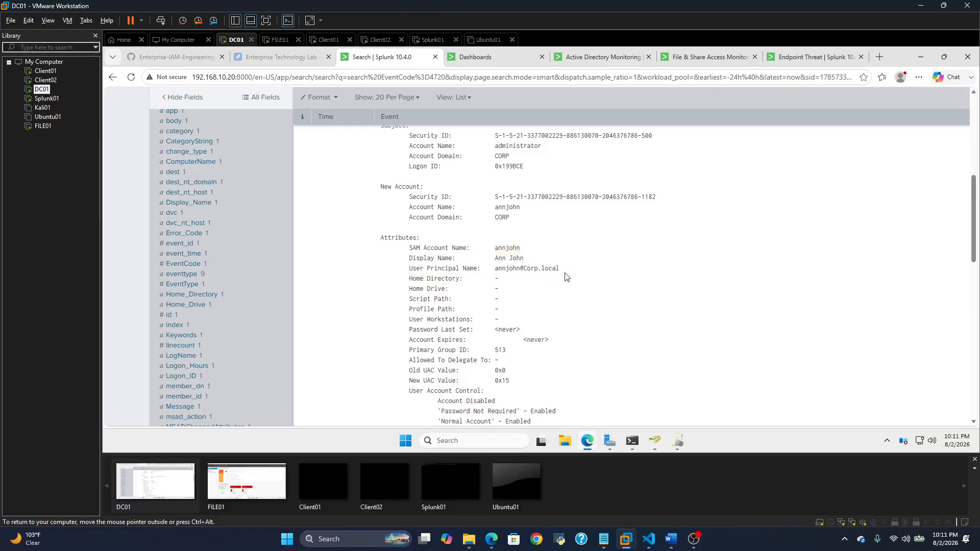
pyautogui.scroll(-2, 565, 276)
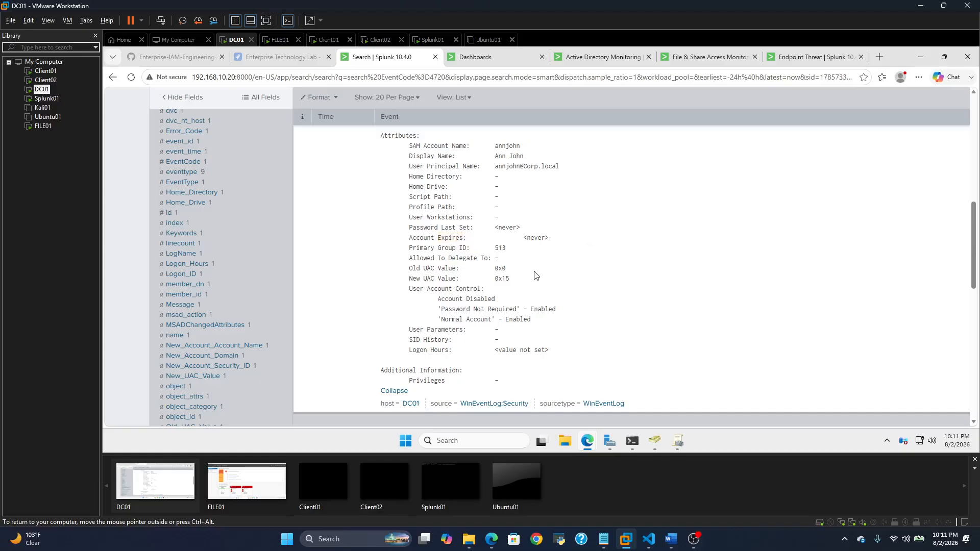
pyautogui.scroll(-1, 551, 286)
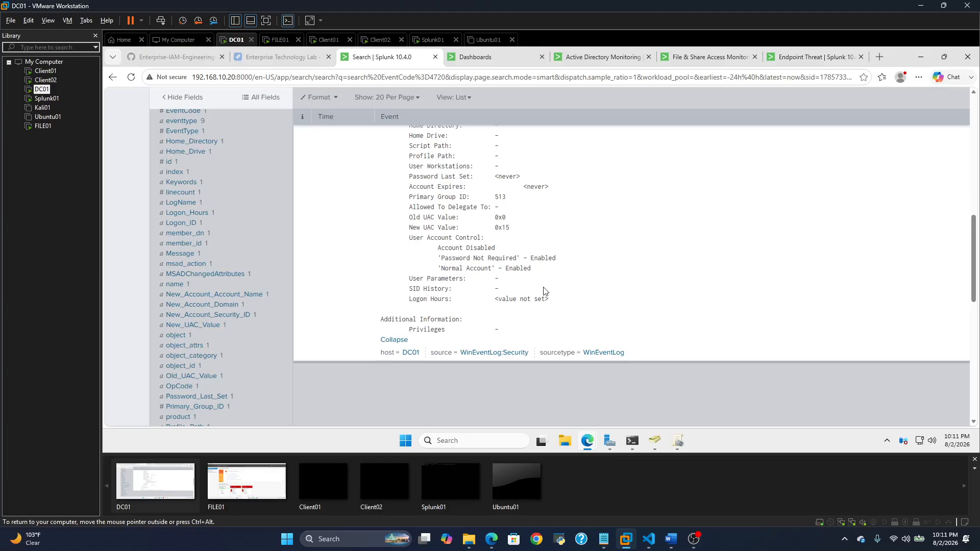
pyautogui.scroll(-1, 544, 291)
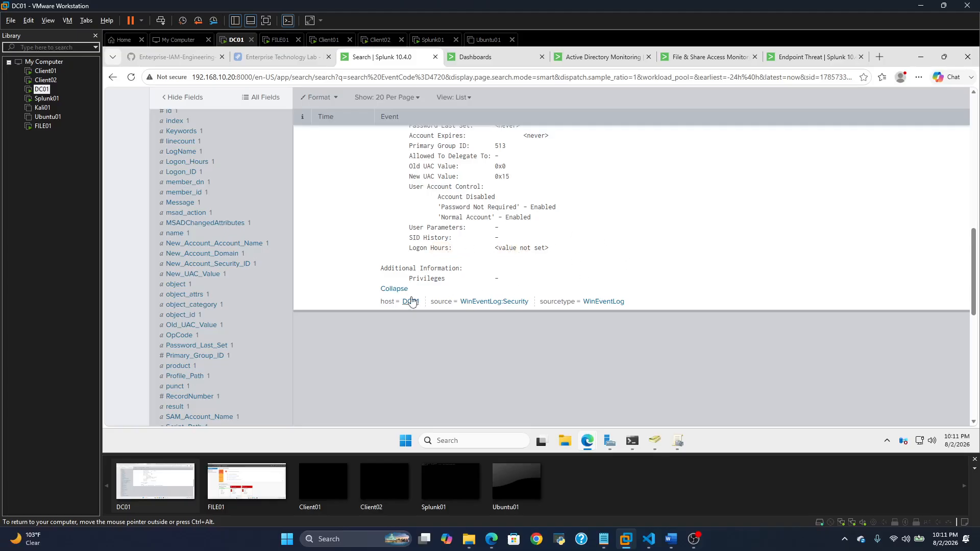
pyautogui.scroll(5, 533, 279)
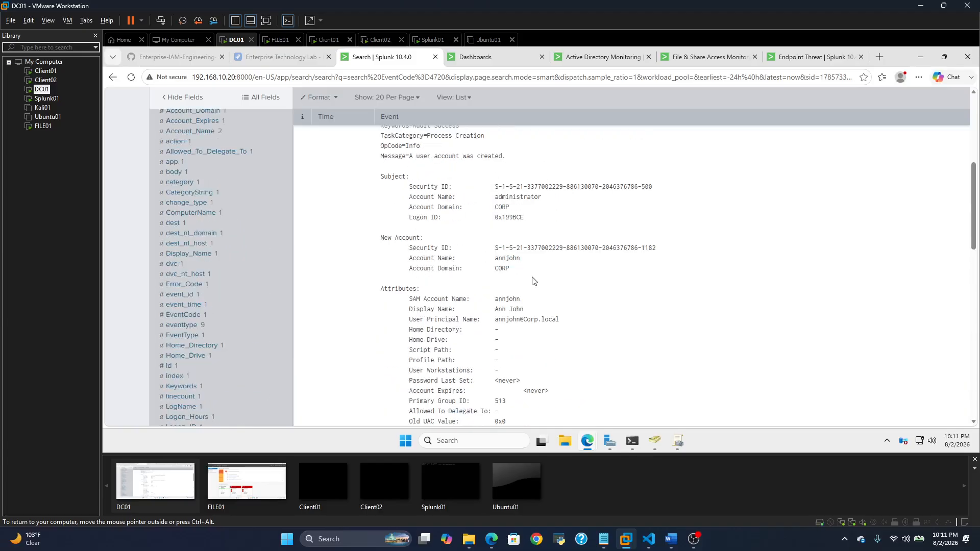
pyautogui.hotkey('ctrl', 'alt')
# - Check the new account in Active Directory Users and Computers, and review User Creation and User Deletion on the Active Directory Monitoring dashboard
pyautogui.moveTo(607, 442)
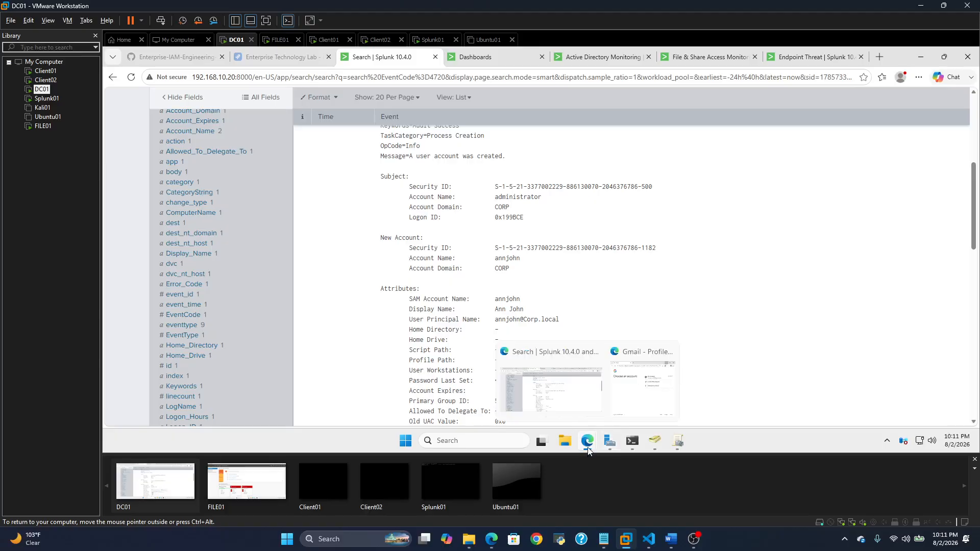
pyautogui.click(655, 441)
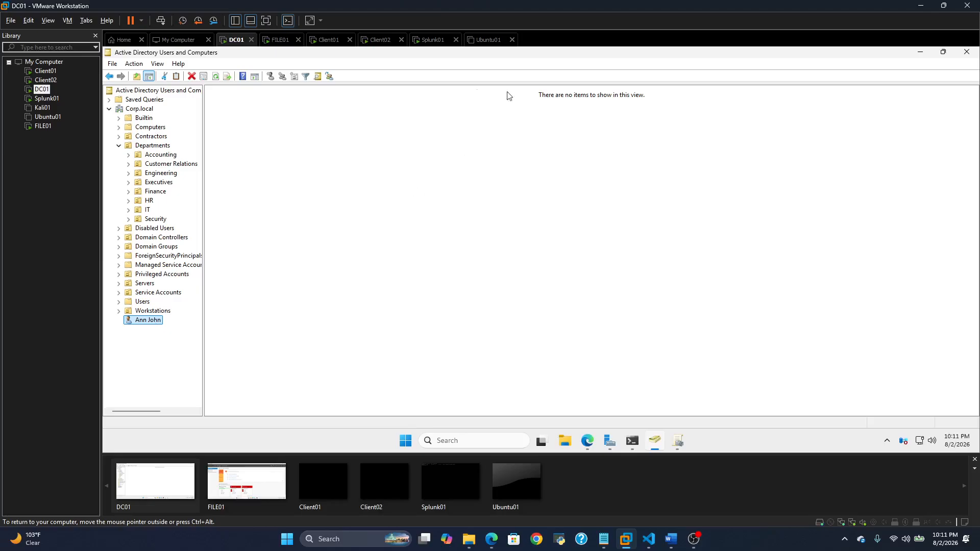
pyautogui.moveTo(588, 440)
pyautogui.click(561, 381)
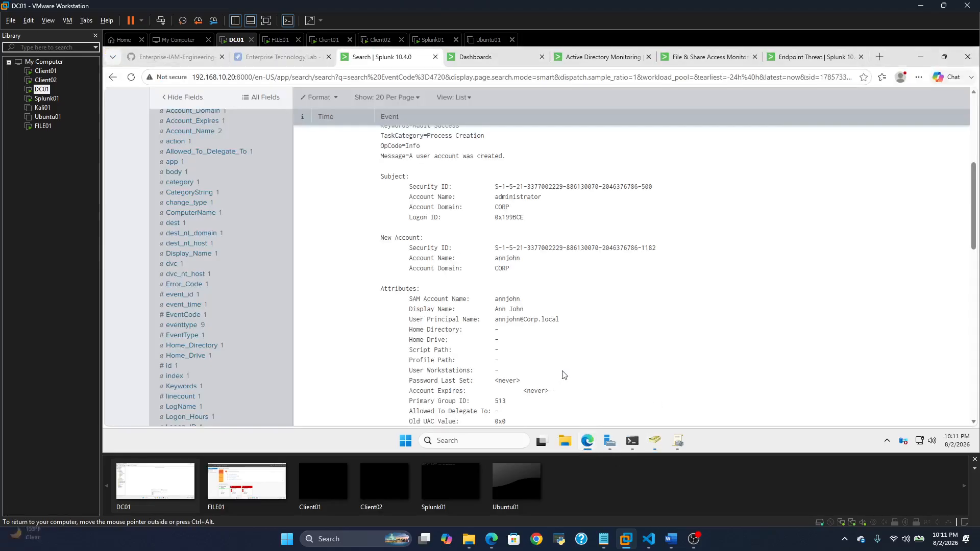
pyautogui.click(602, 57)
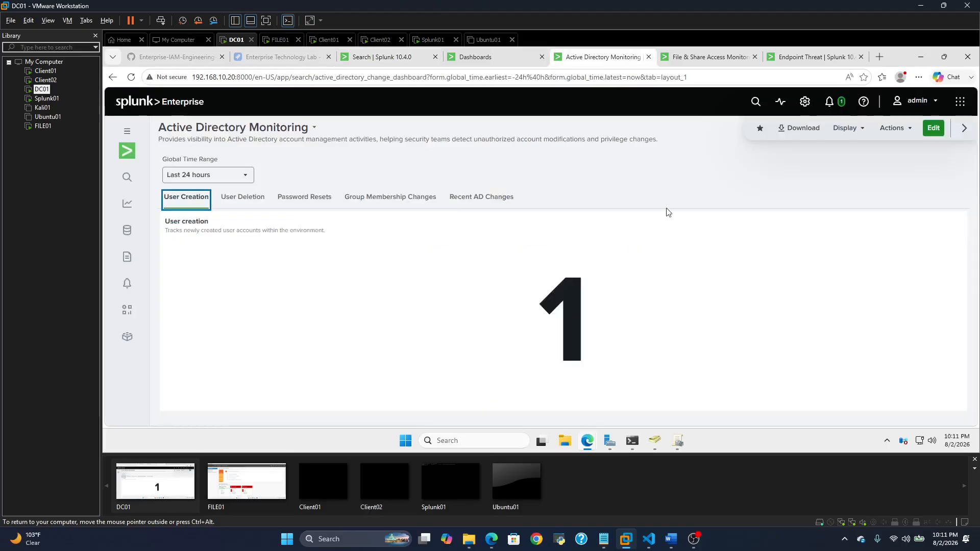
pyautogui.click(246, 201)
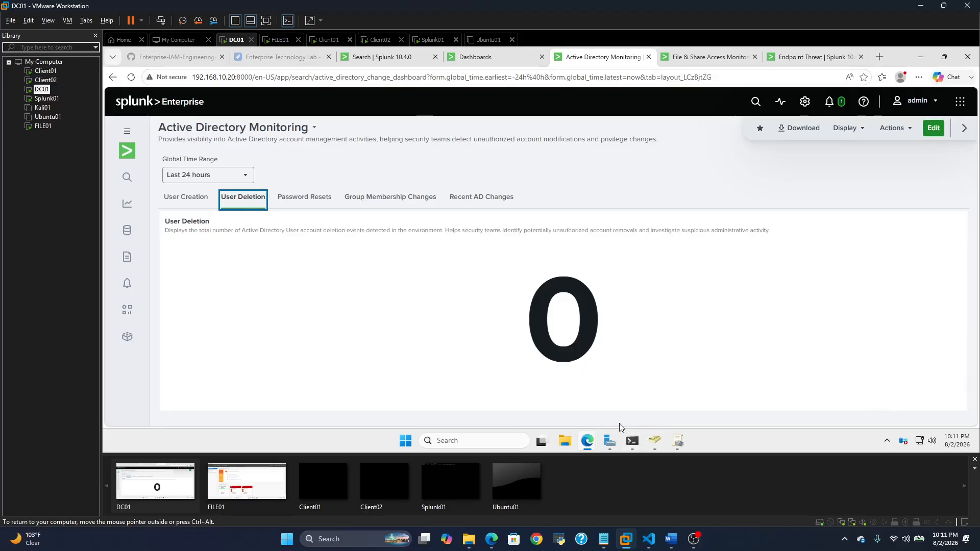
# - Delete the newly created user under Corp.local in Active Directory Users and Computers
pyautogui.click(654, 441)
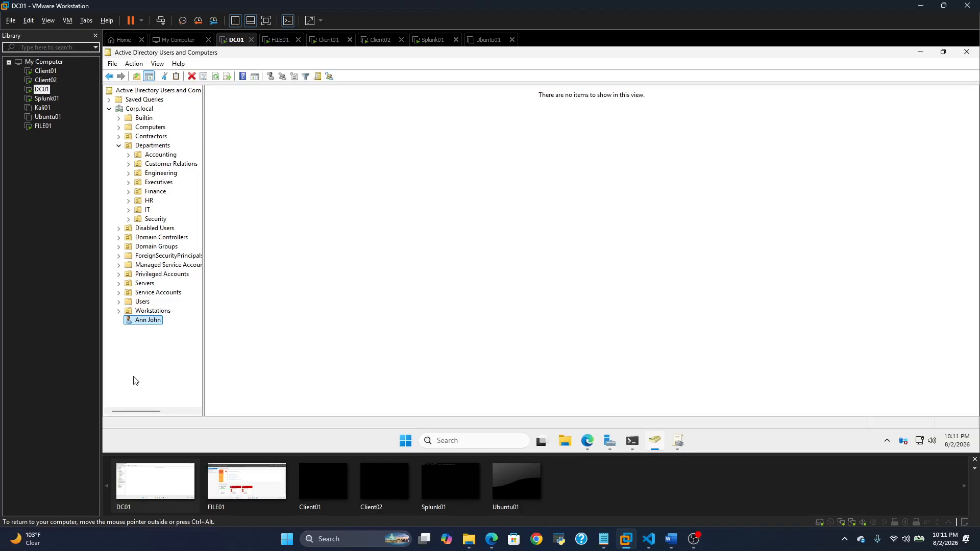
pyautogui.rightClick(147, 325)
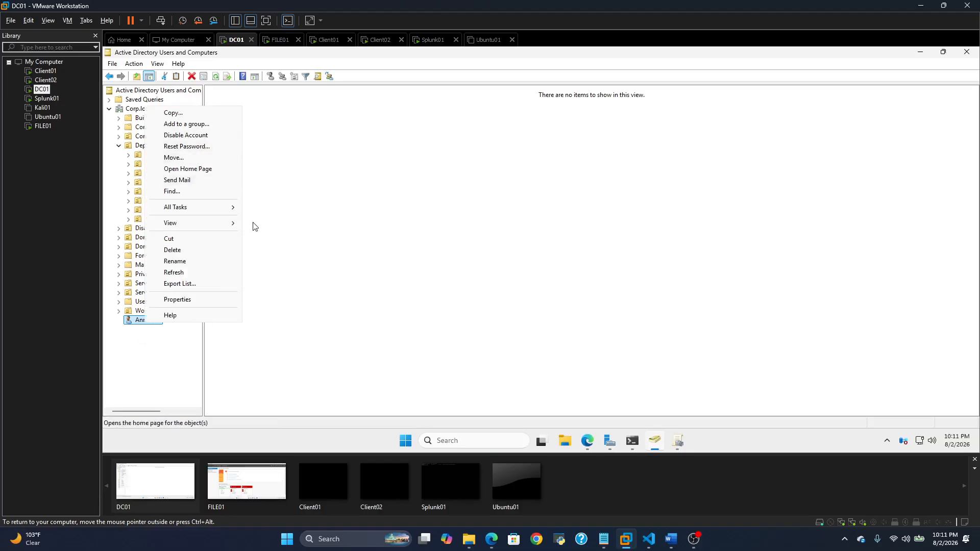
pyautogui.click(176, 250)
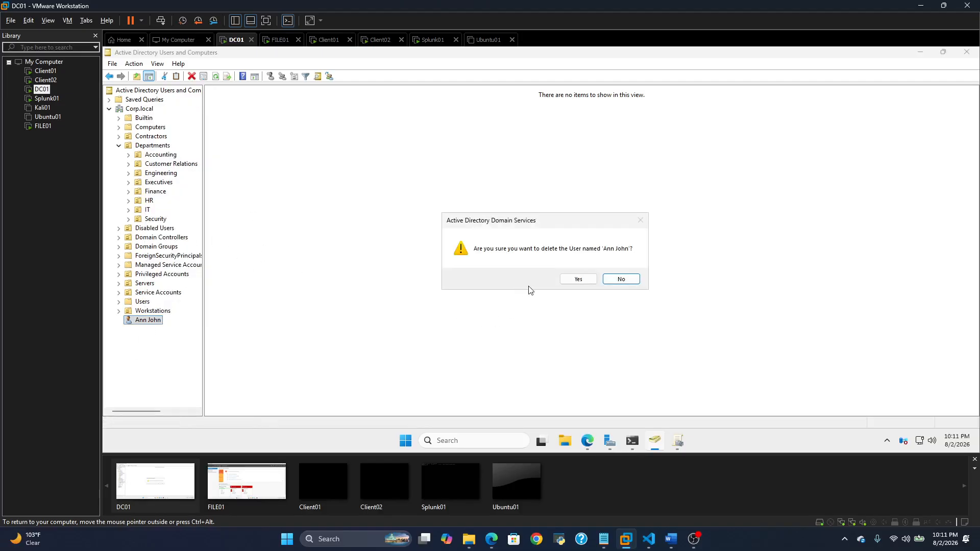
pyautogui.click(581, 280)
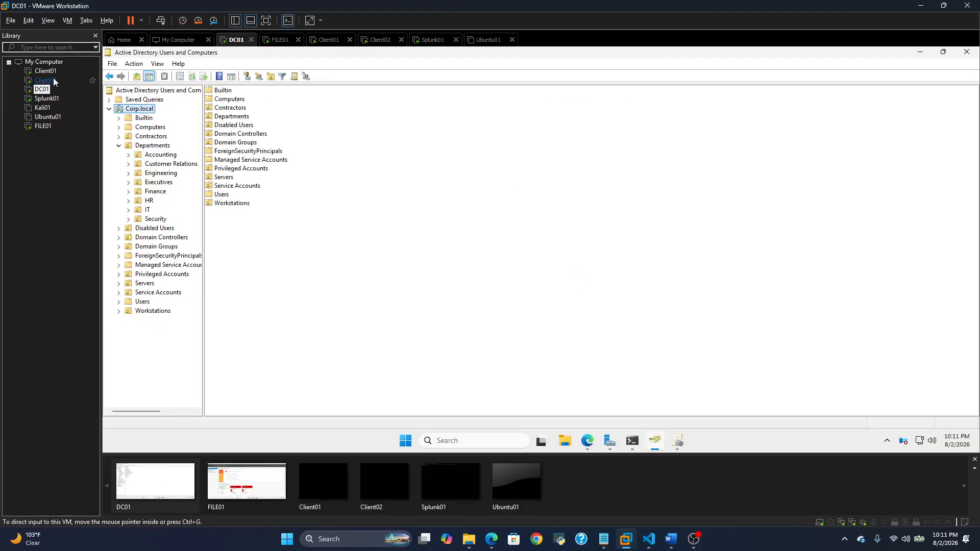
# - Switch back to the Active Directory Monitoring dashboard in the browser and reload it to refresh the User Deletion count
pyautogui.moveTo(587, 442)
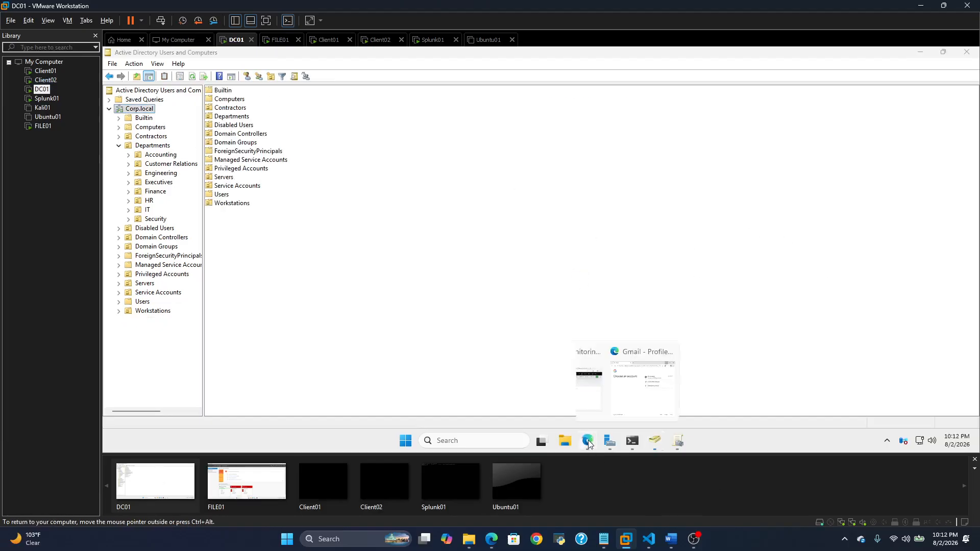
pyautogui.click(570, 392)
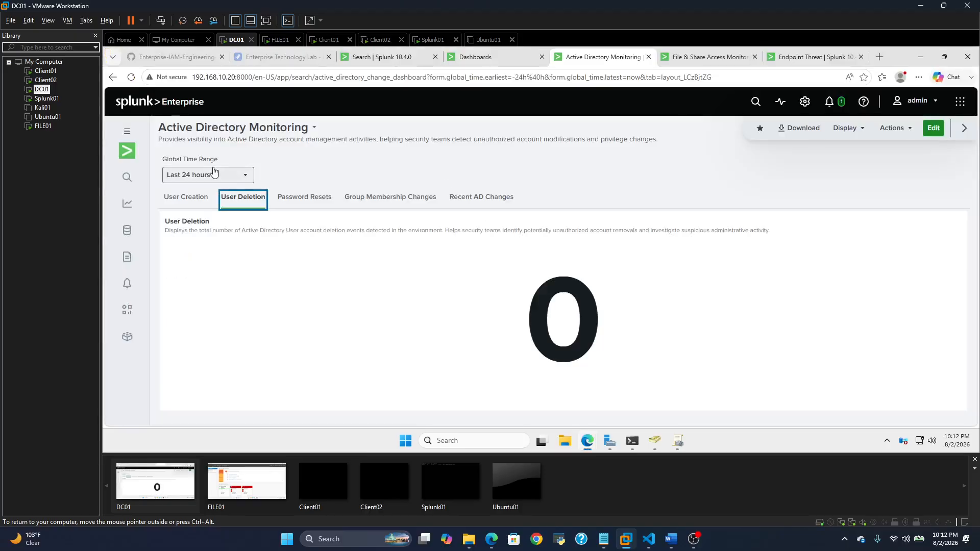
pyautogui.click(131, 77)
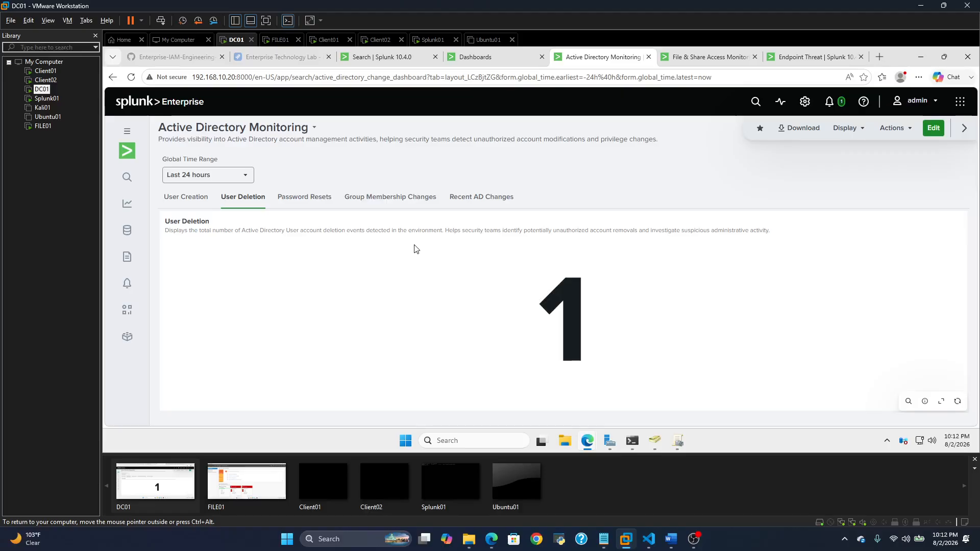
# - Change the Splunk search query to EventCode=4726 and run it to find user account deletion events
pyautogui.click(398, 62)
pyautogui.scroll(6, 491, 231)
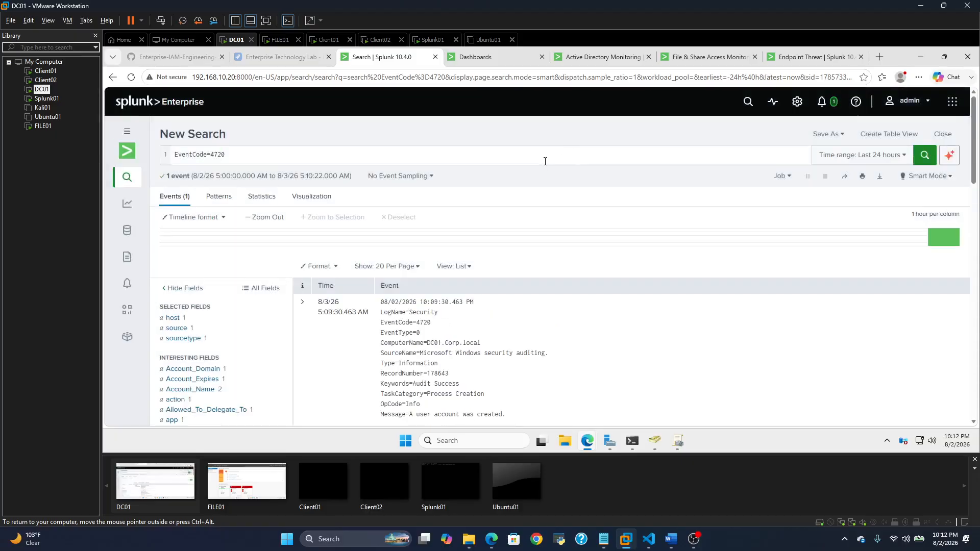
pyautogui.click(544, 159)
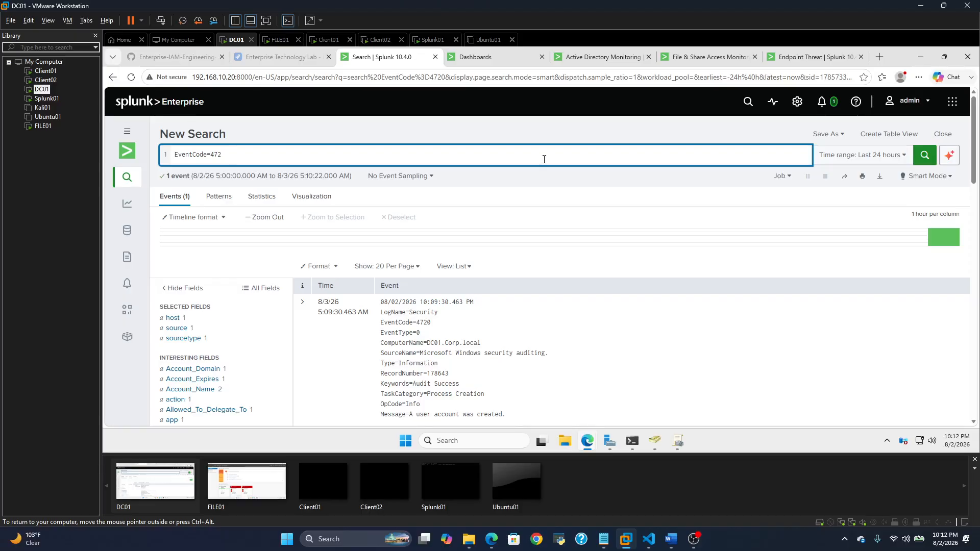
pyautogui.write('6')
pyautogui.press('Return')
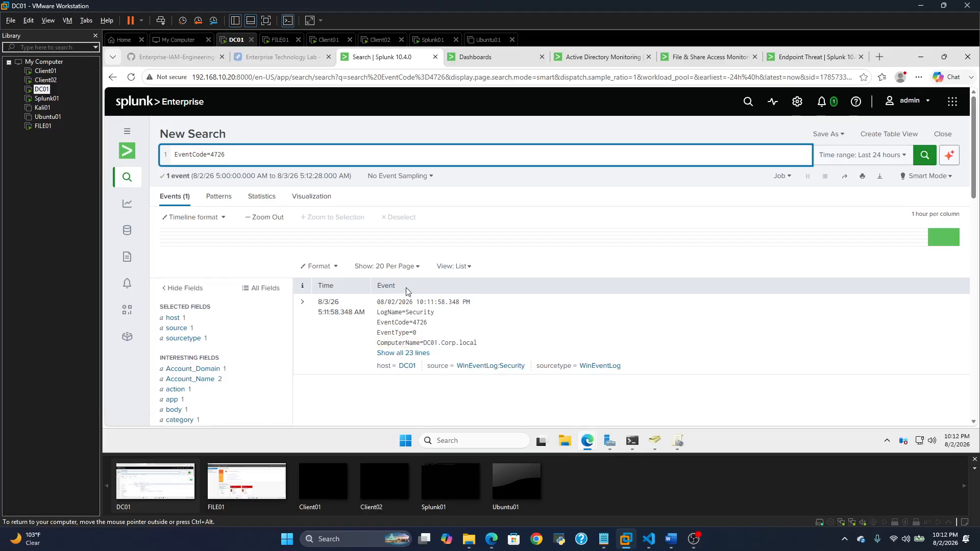
# - Expand the full account deletion event and examine its message, subject and target account details
pyautogui.click(403, 352)
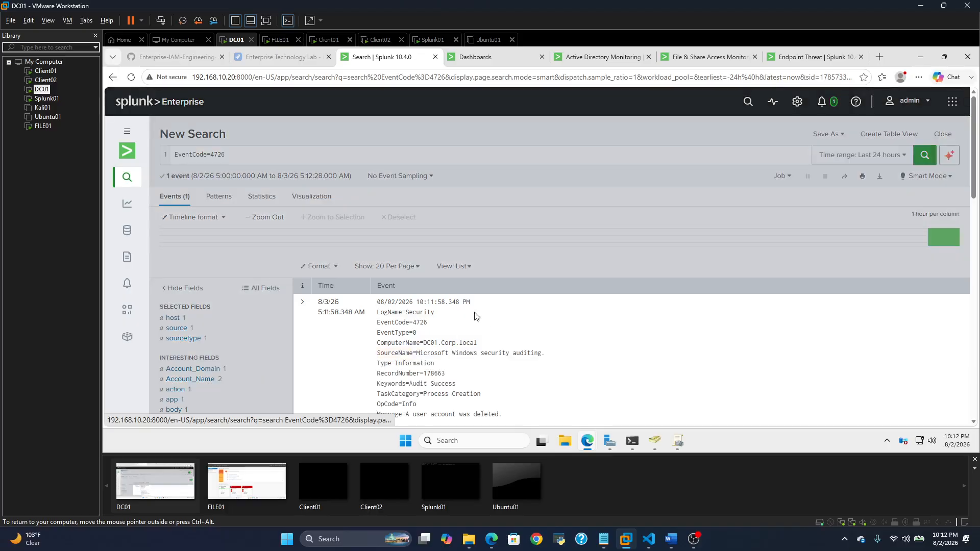
pyautogui.scroll(-1, 487, 333)
pyautogui.scroll(-2, 487, 333)
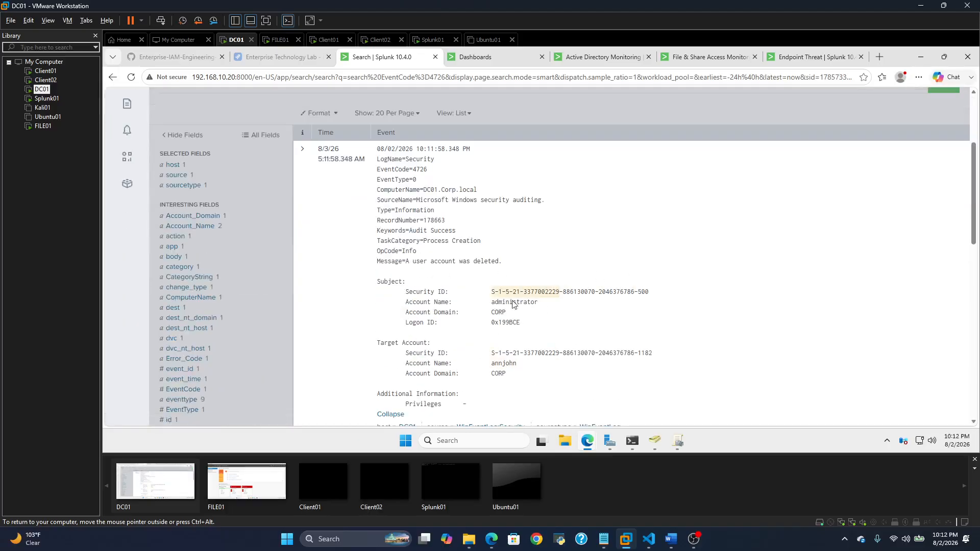
pyautogui.scroll(-1, 564, 258)
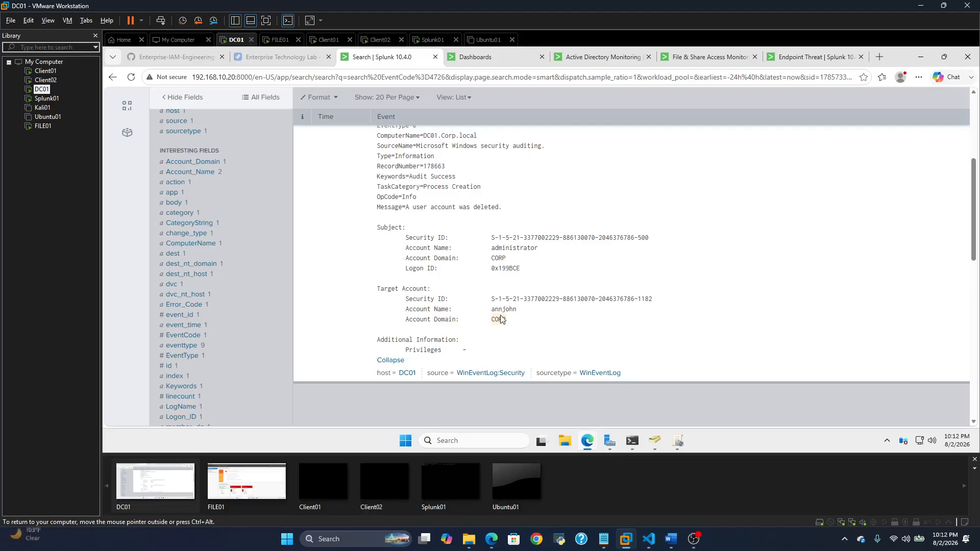
pyautogui.scroll(2, 497, 316)
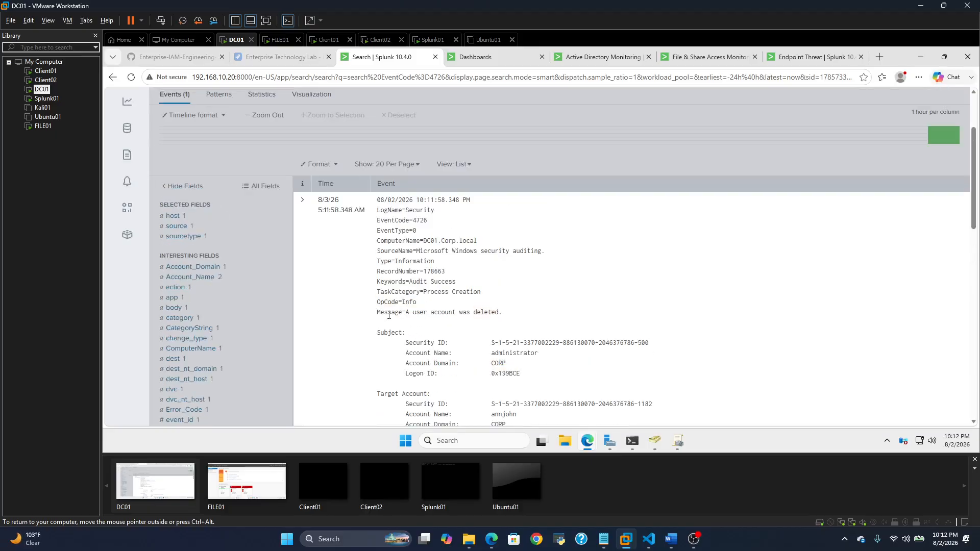
pyautogui.scroll(3, 469, 311)
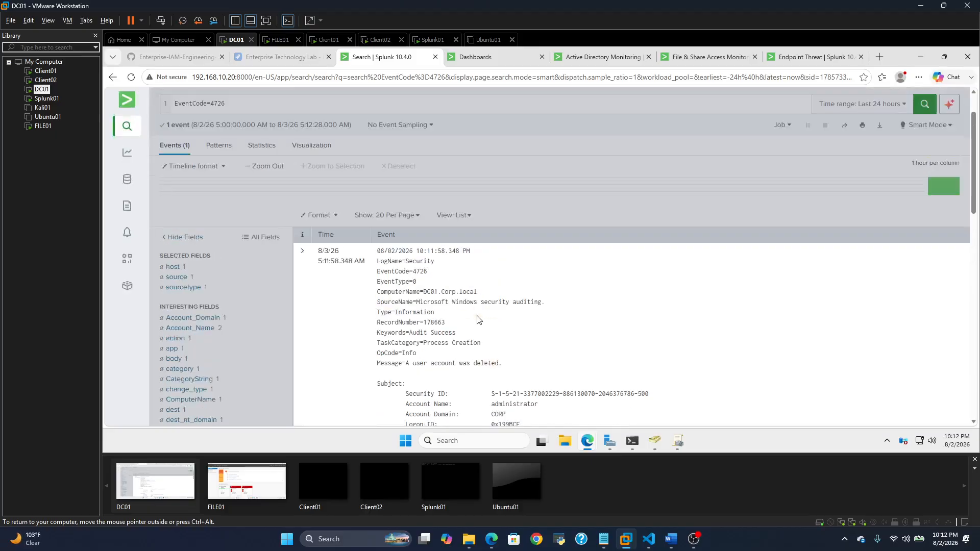
pyautogui.scroll(-5, 470, 310)
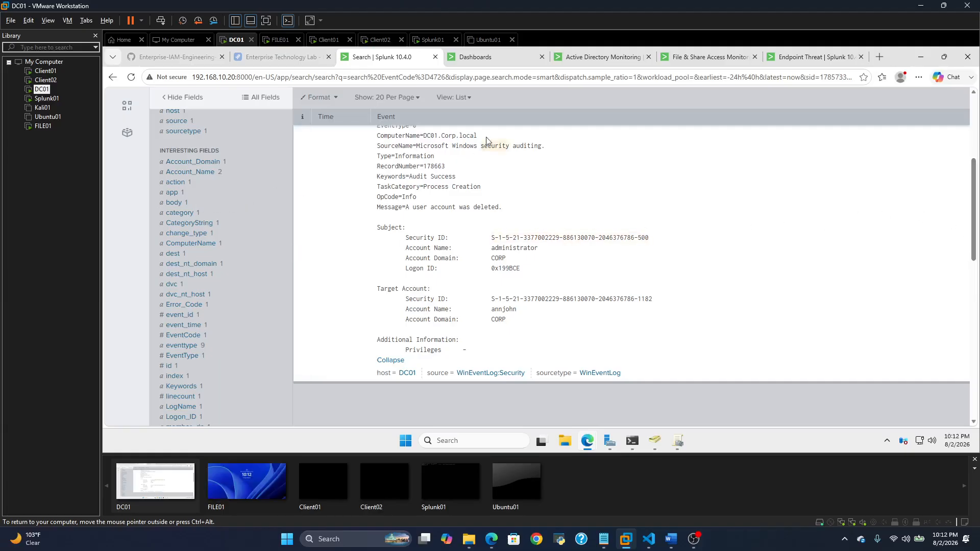
# - Revisit the File & Share Access Monitoring and Active Directory Monitoring dashboards, and briefly view Process Creation on the Endpoint Threat dashboard
pyautogui.click(708, 57)
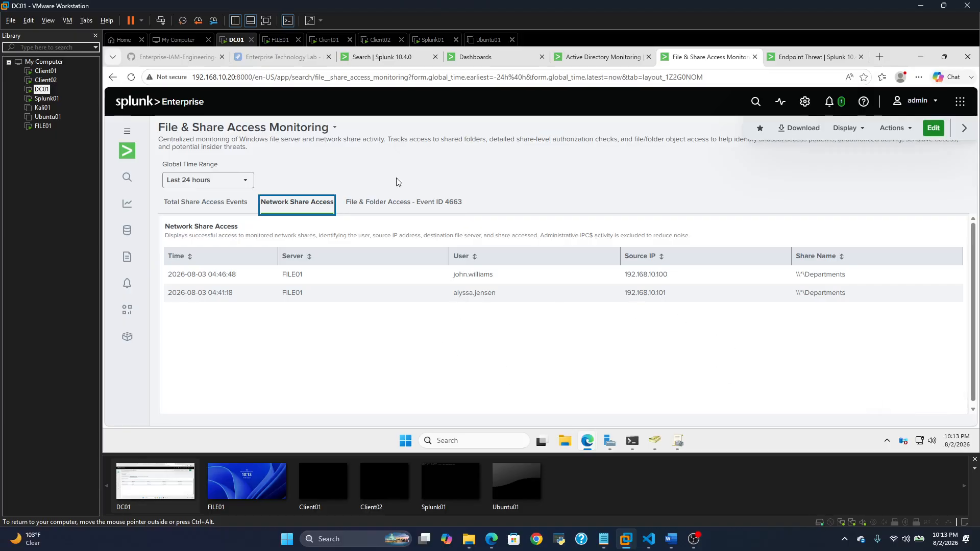
pyautogui.click(477, 57)
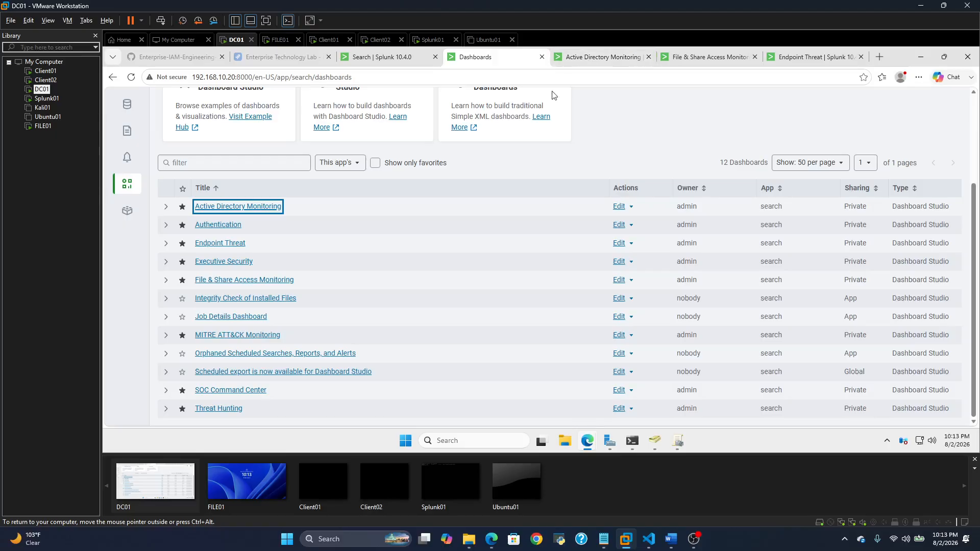
pyautogui.click(597, 57)
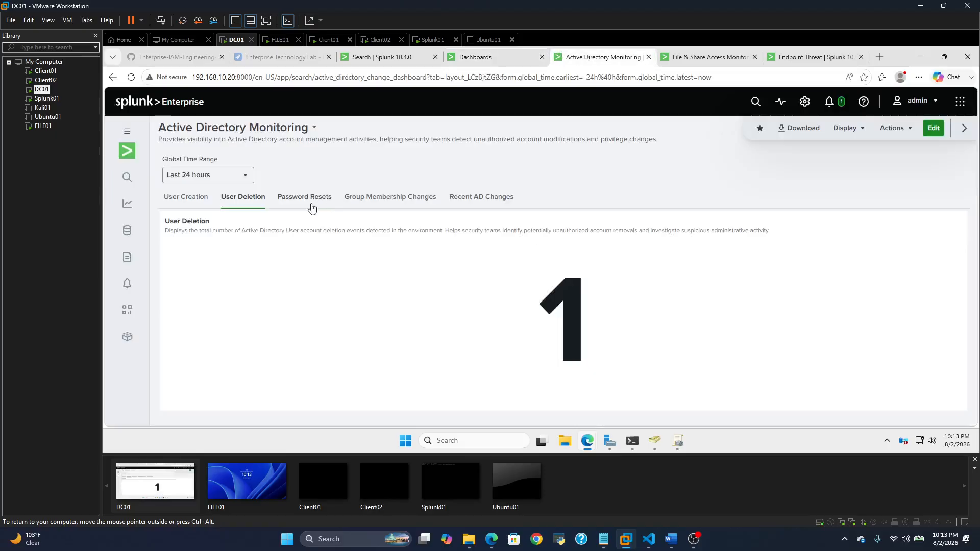
pyautogui.click(494, 58)
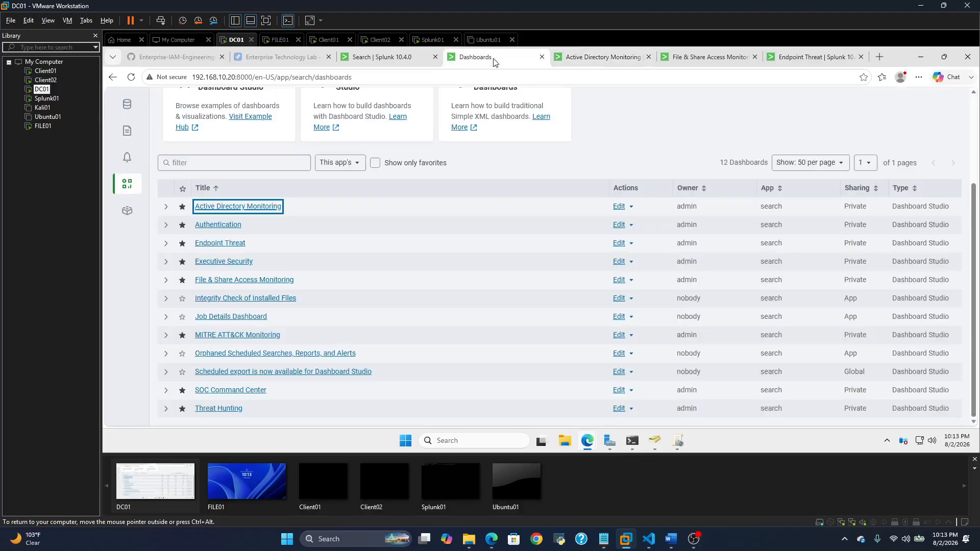
pyautogui.rightClick(230, 244)
pyautogui.click(204, 243)
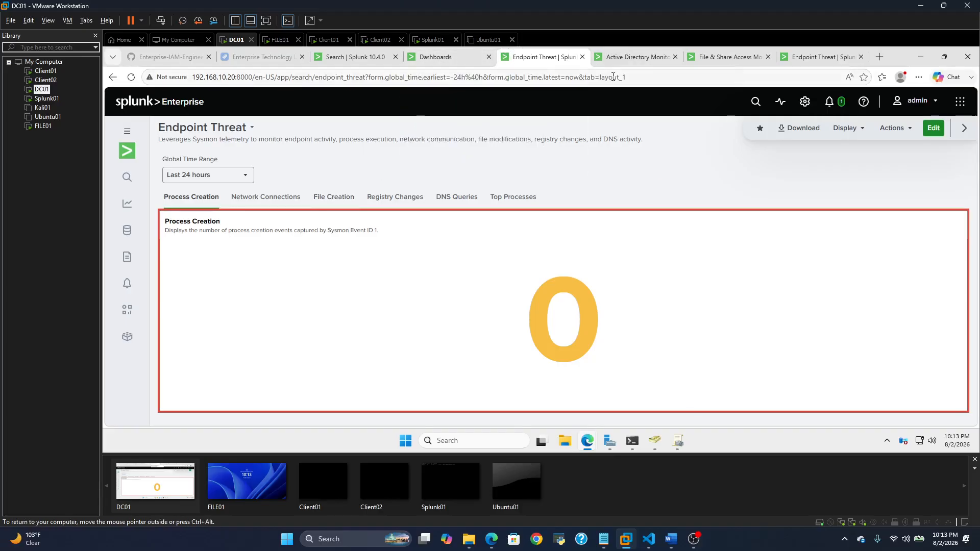
pyautogui.click(581, 56)
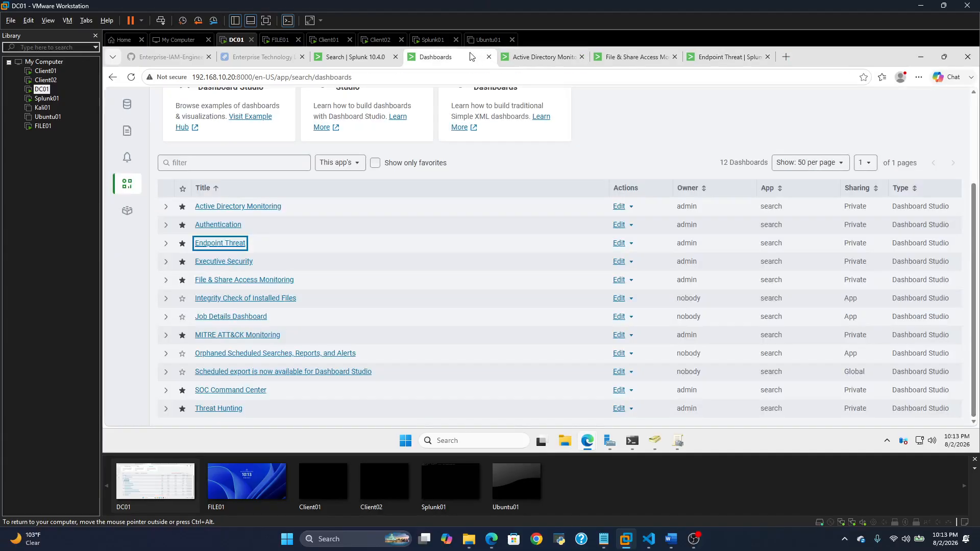
# - Open the Threat Hunting dashboard, check PowerShell Activity and Encoded PowerShell, and view LOLBins Activity for the last 7 days
pyautogui.click(228, 411)
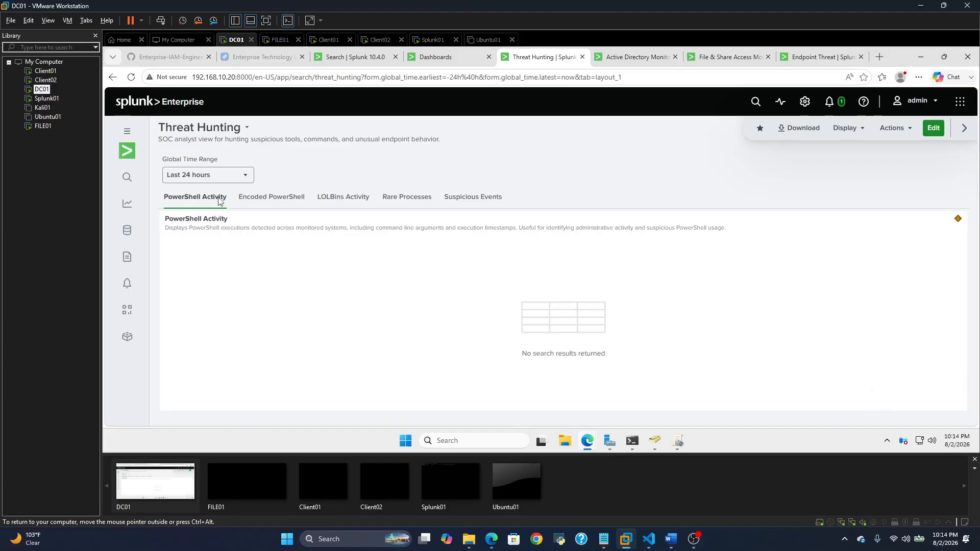
pyautogui.click(284, 199)
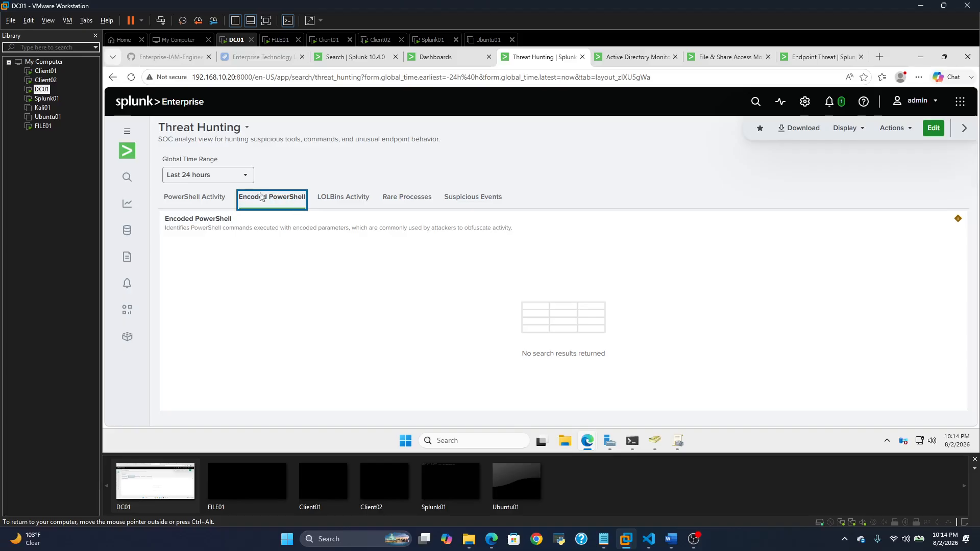
pyautogui.click(332, 200)
pyautogui.click(224, 178)
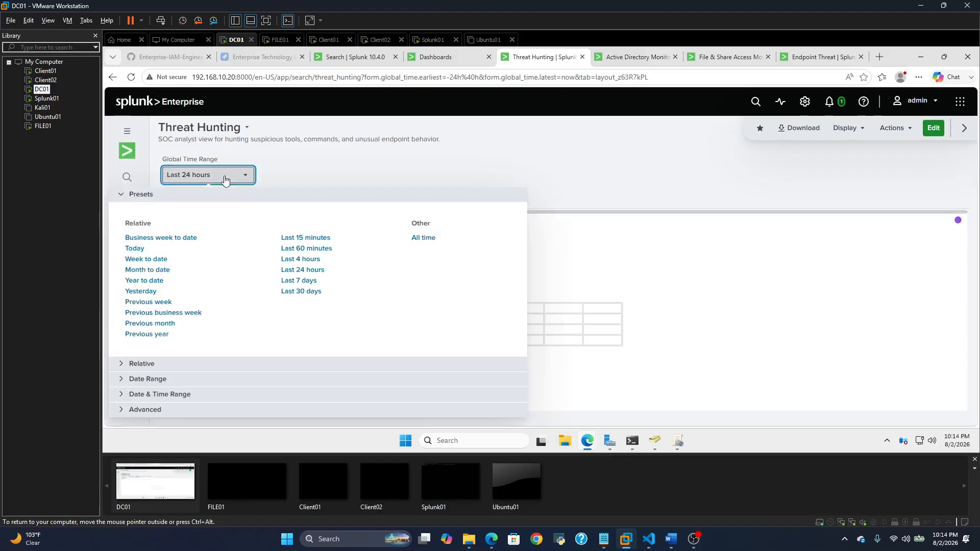
pyautogui.click(301, 281)
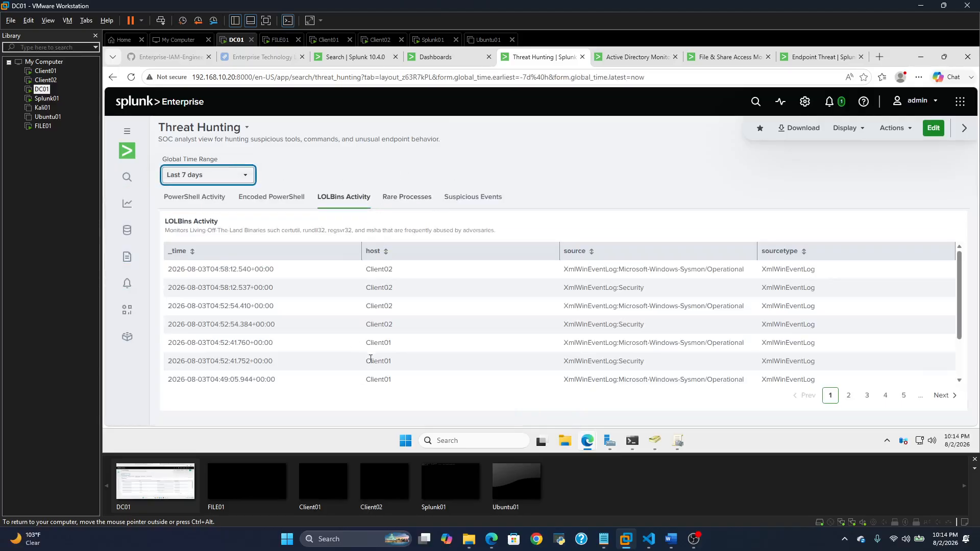
# - Review Rare Processes and Suspicious Events on the Threat Hunting dashboard, and return to the dashboard list
pyautogui.click(409, 199)
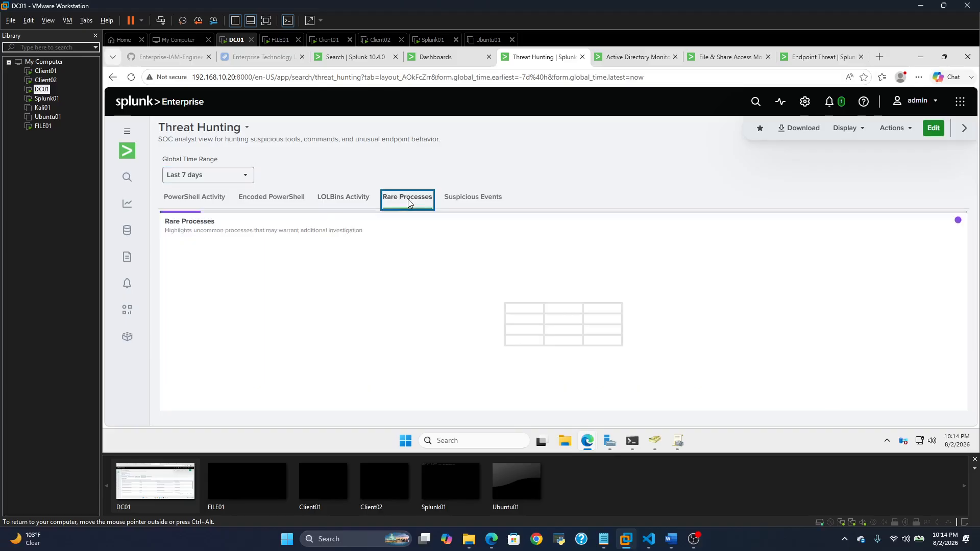
pyautogui.click(468, 202)
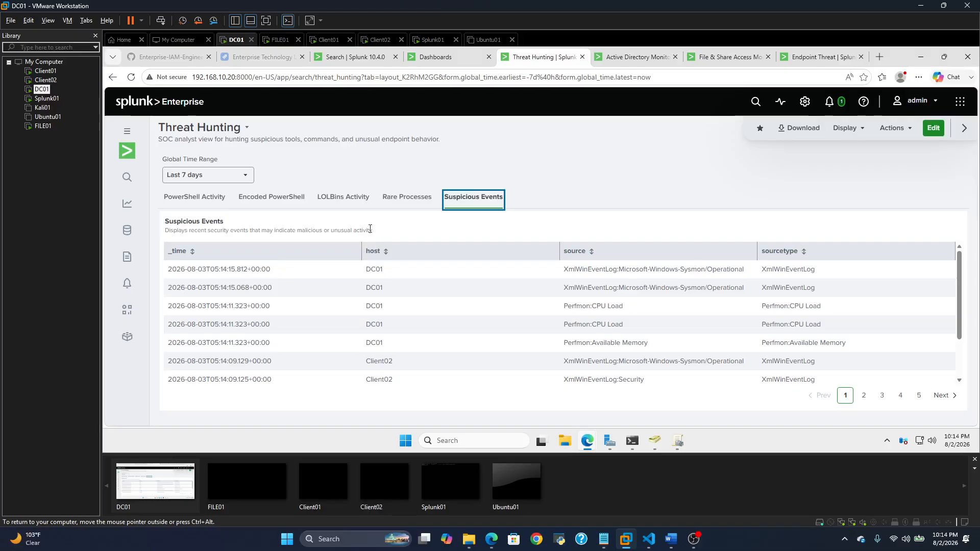
pyautogui.scroll(-1, 739, 375)
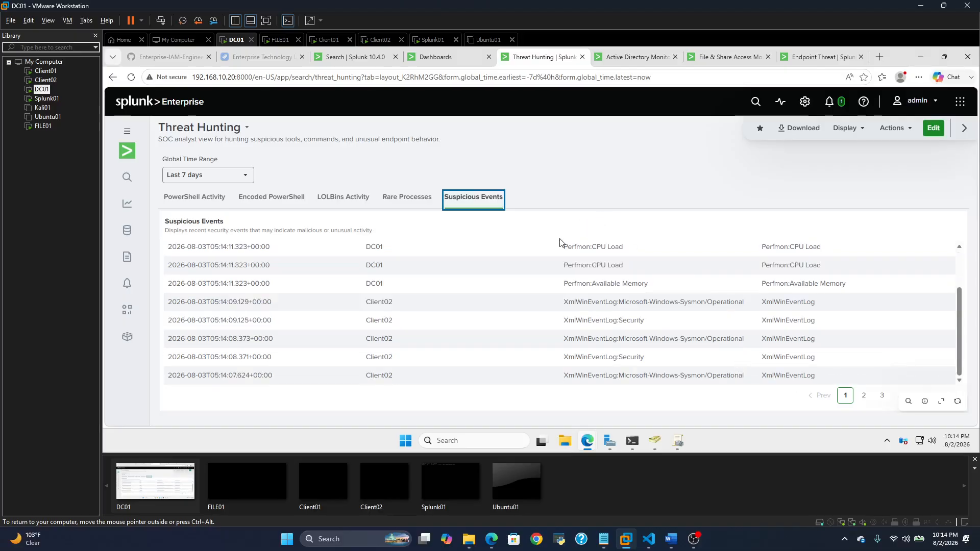
pyautogui.click(582, 57)
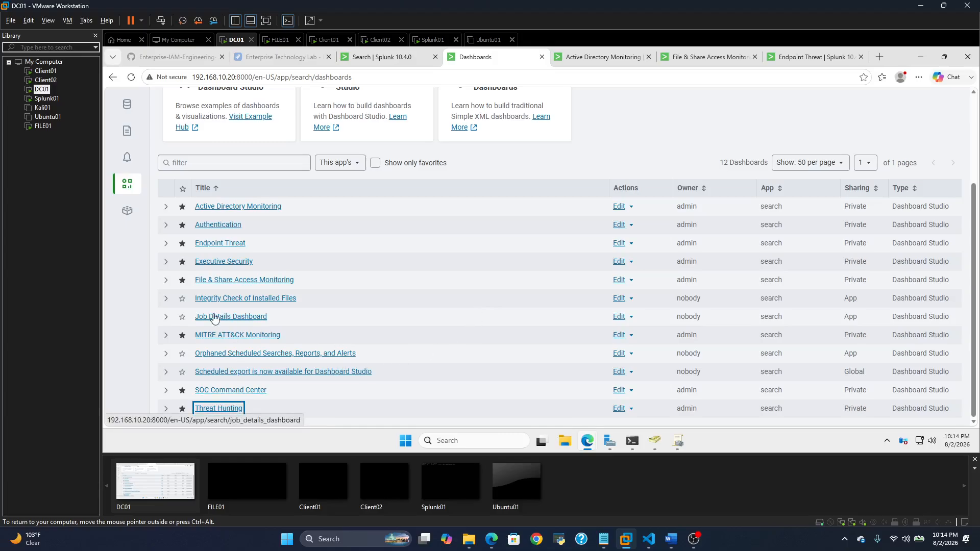
# - Open the MITRE ATT&CK Monitoring dashboard and review its Sysmon distribution, technique reference, PowerShell activity, top process and host activity views
pyautogui.click(241, 335)
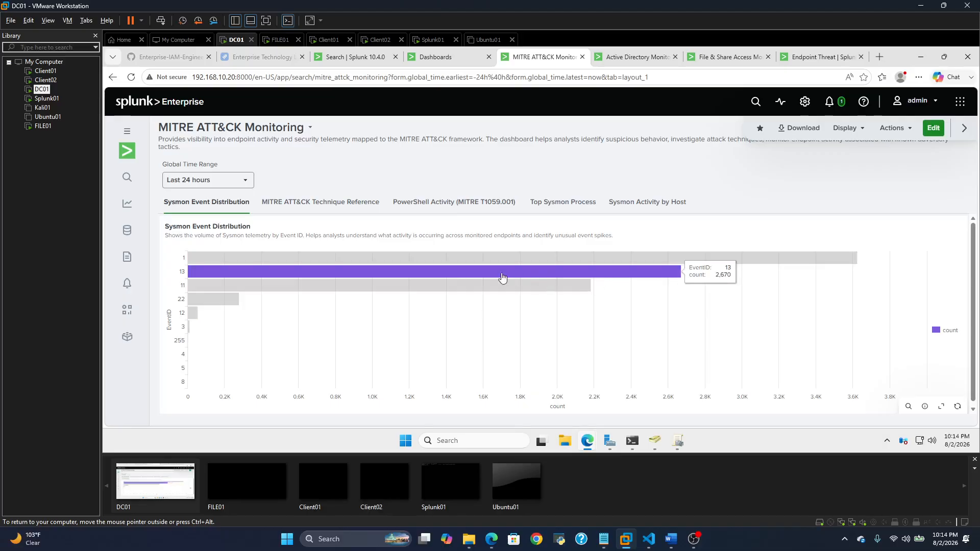
pyautogui.click(311, 209)
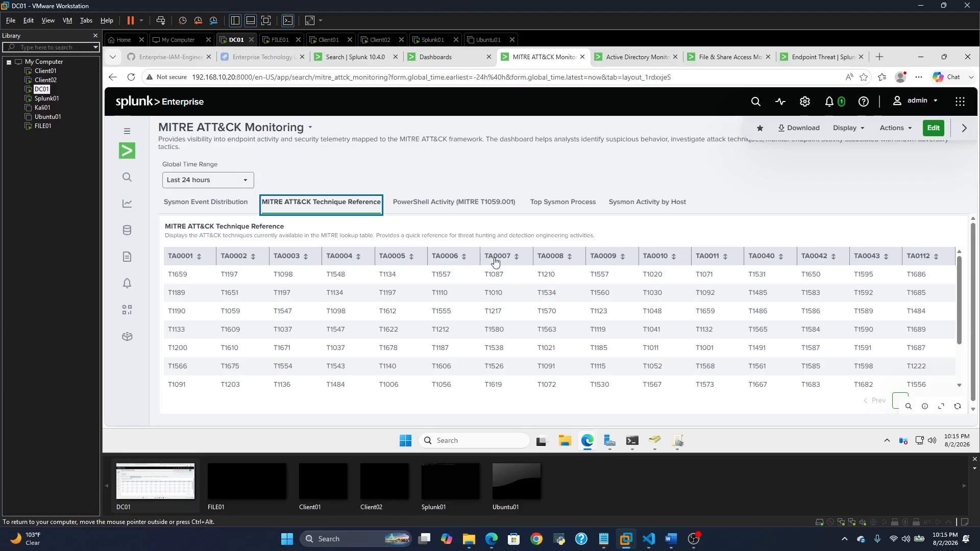
pyautogui.click(434, 209)
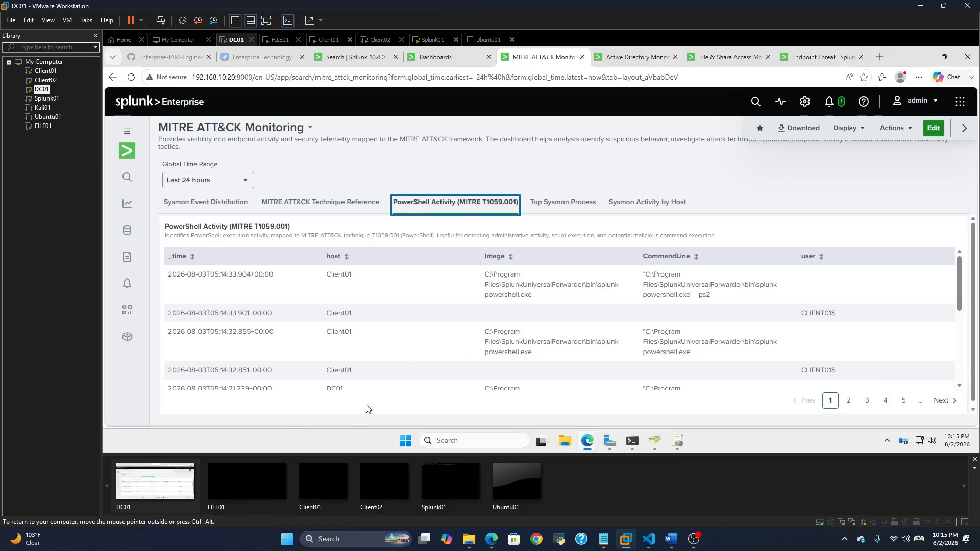
pyautogui.click(579, 207)
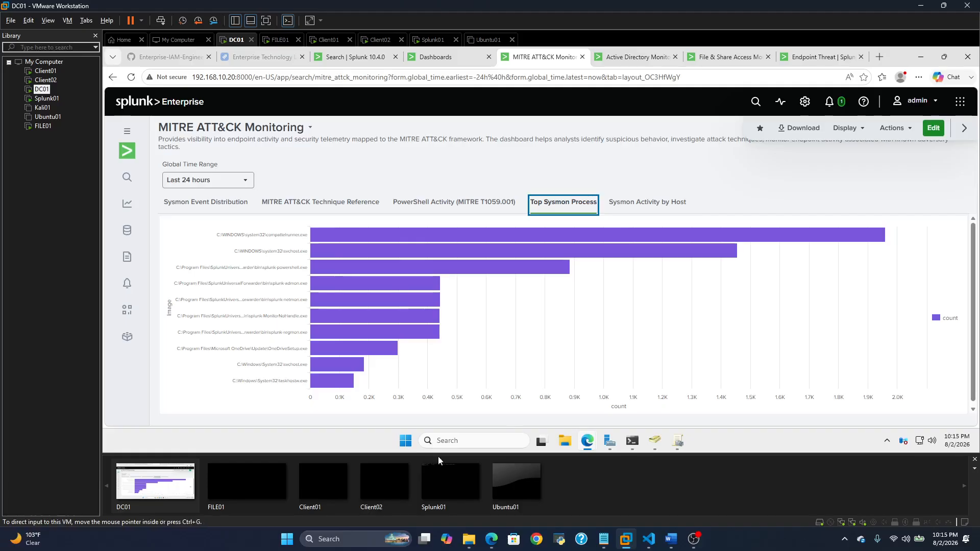
pyautogui.click(647, 203)
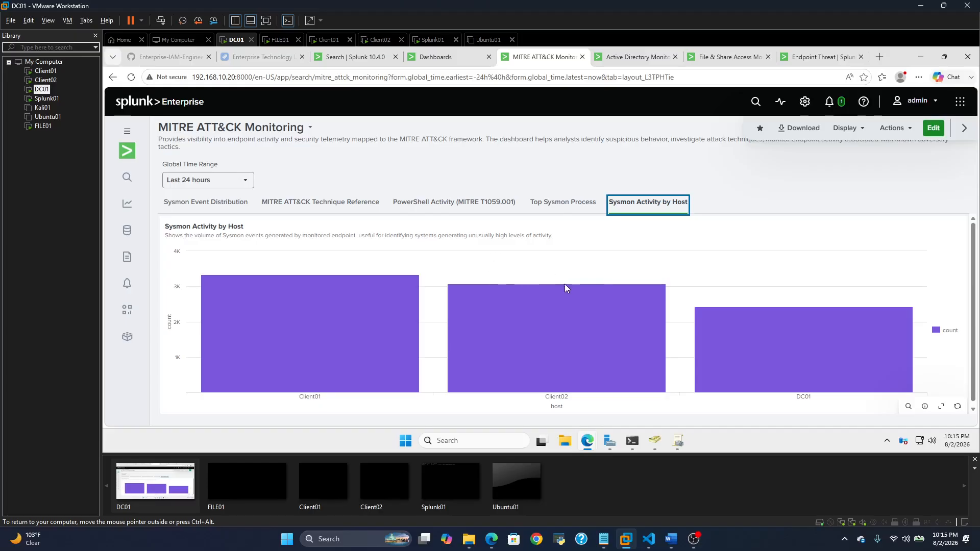
# - Change the Splunk search query to EventCode=4625 and run it to find failed logon events
pyautogui.click(355, 57)
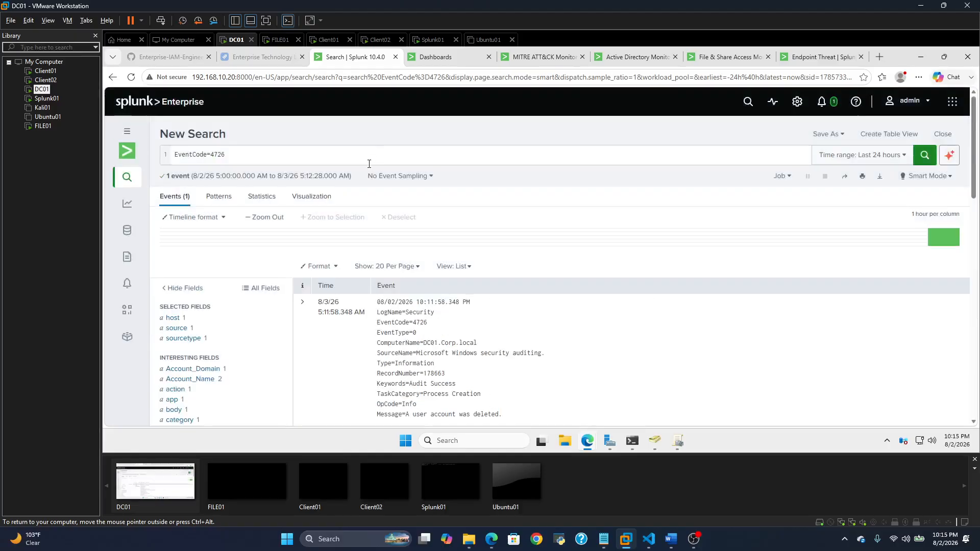
pyautogui.click(371, 160)
pyautogui.press('BackSpace')
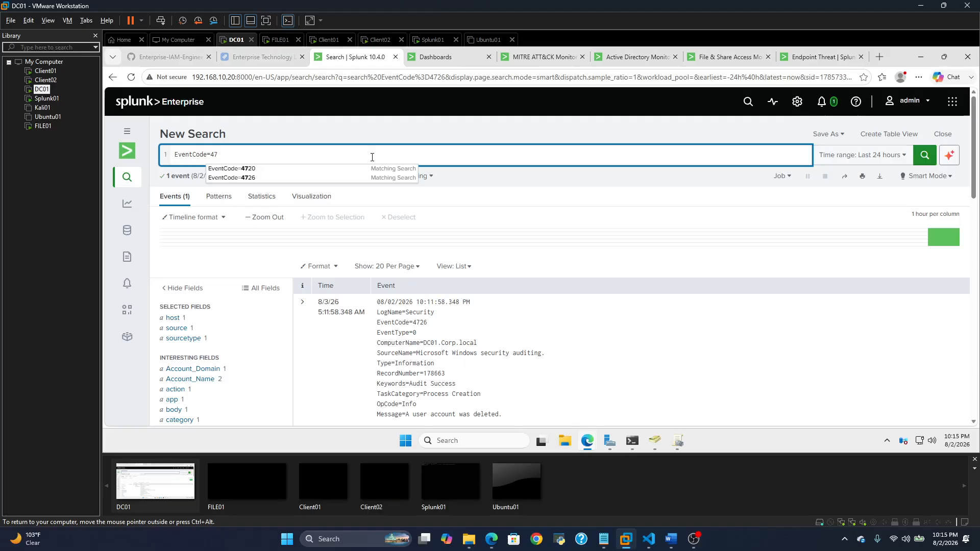
pyautogui.press('BackSpace')
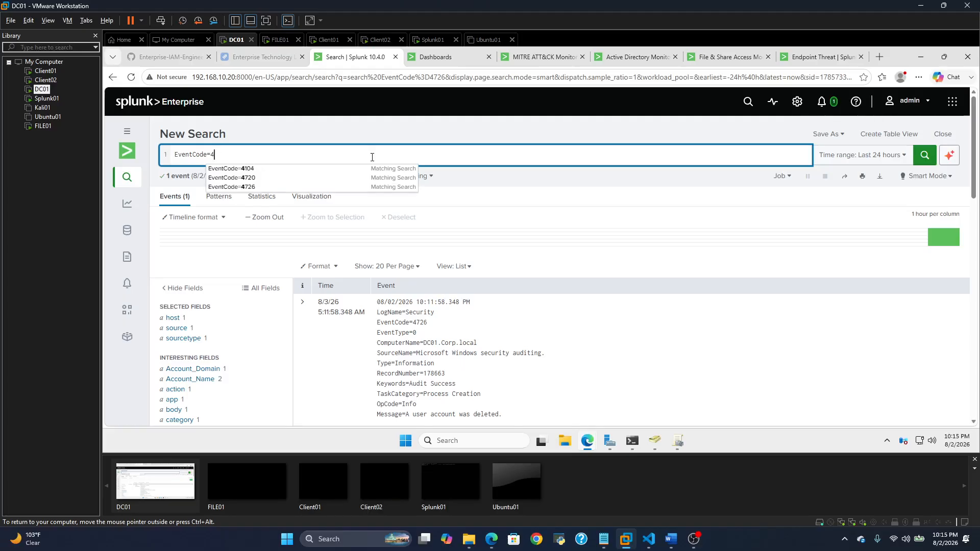
pyautogui.write('625')
pyautogui.press('Return')
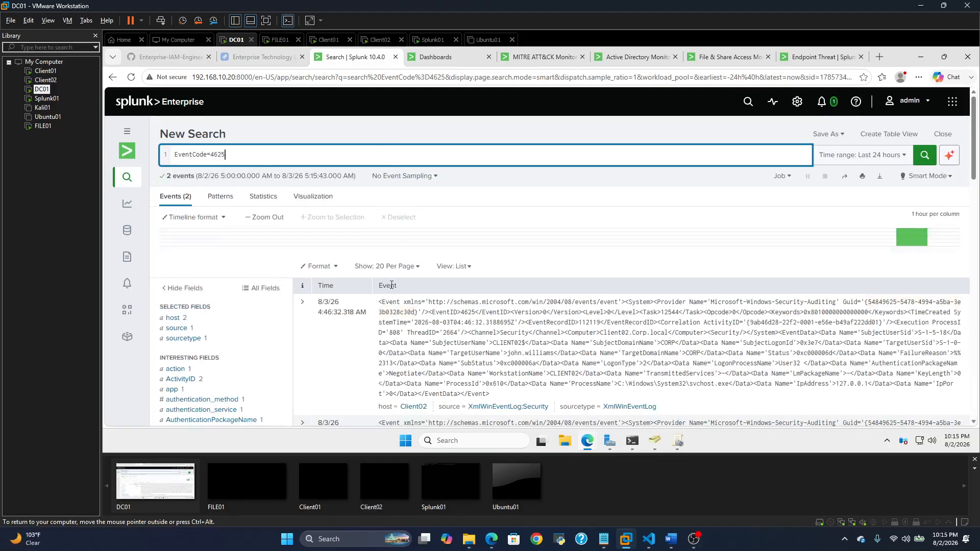
# - Inspect the failed logon events, check the Client02 virtual machine's sign-in screen, and return to the search on DC01
pyautogui.scroll(-1, 382, 300)
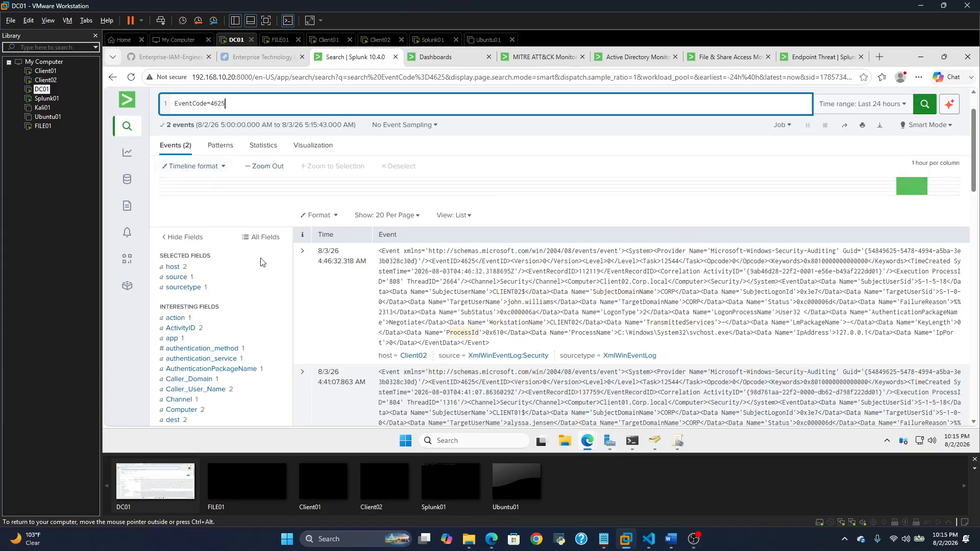
pyautogui.click(54, 82)
pyautogui.doubleClick(54, 83)
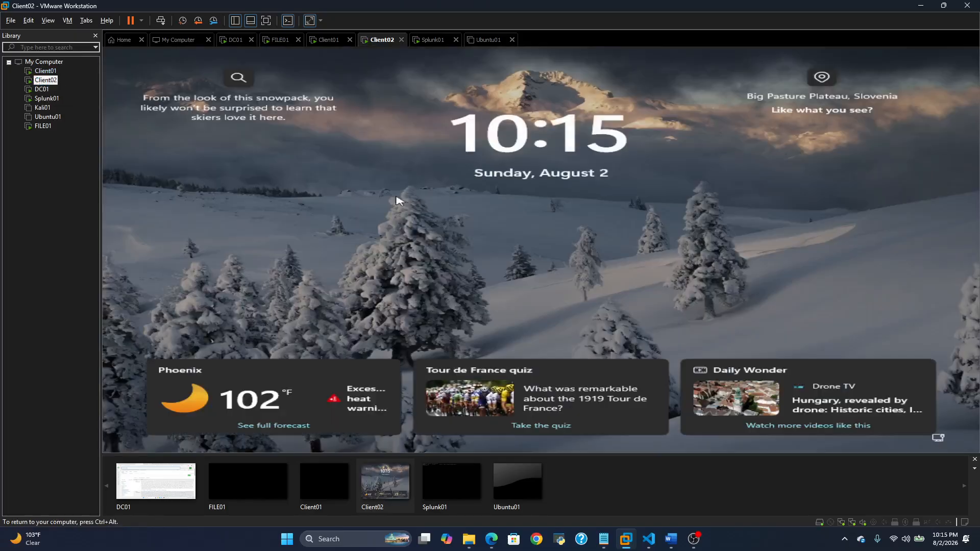
pyautogui.click(405, 281)
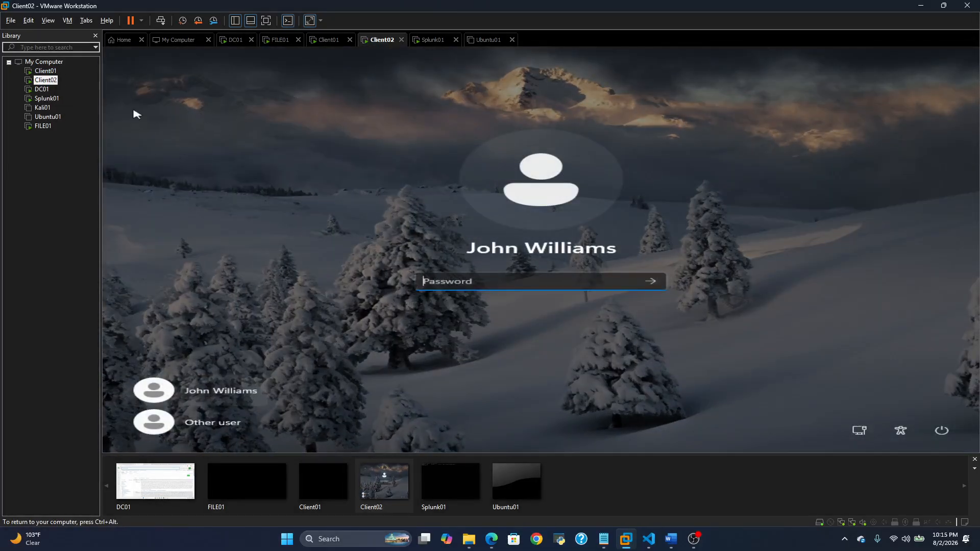
pyautogui.click(44, 89)
pyautogui.doubleClick(42, 90)
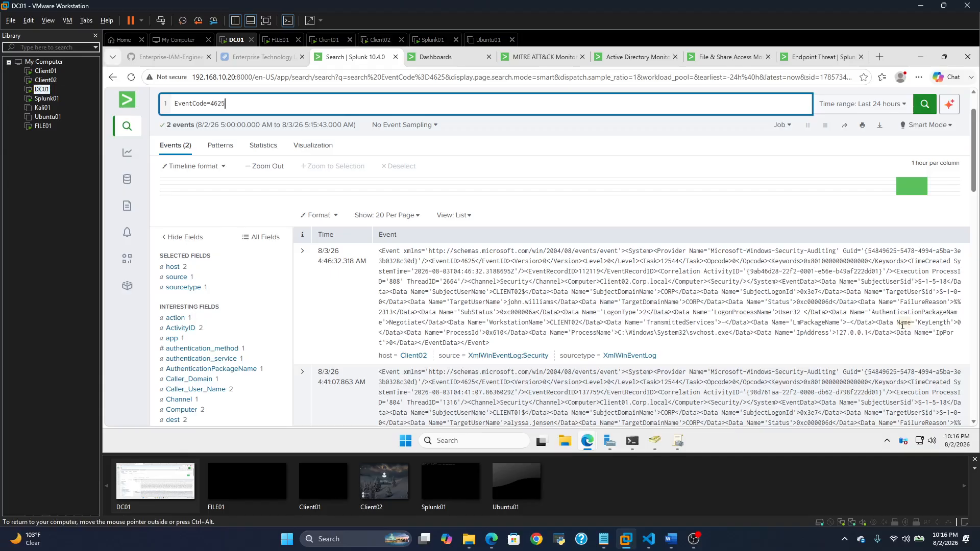
# - Review the failed logon event entries from Client02 and Client01 in the EventCode=4625 results
pyautogui.scroll(-3, 909, 306)
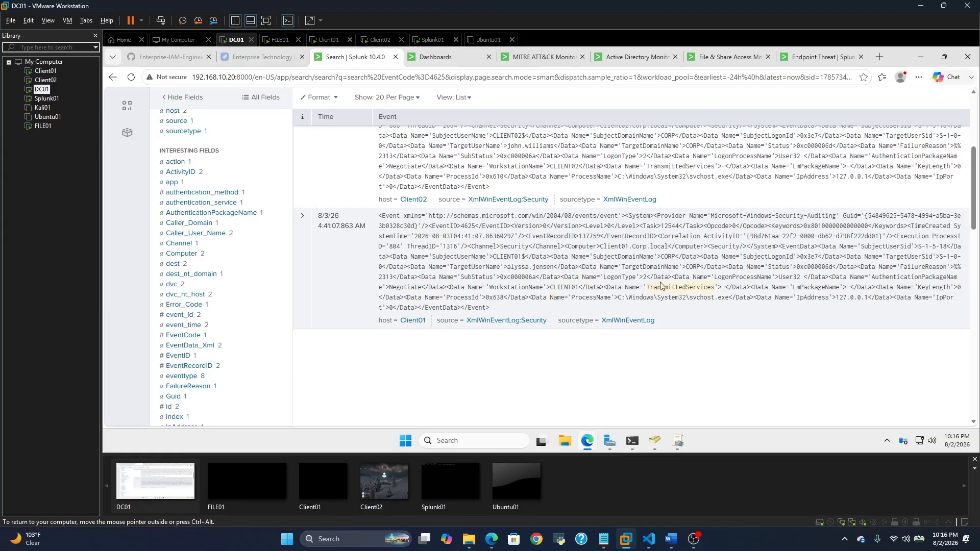
pyautogui.scroll(-3, 689, 267)
pyautogui.scroll(5, 663, 276)
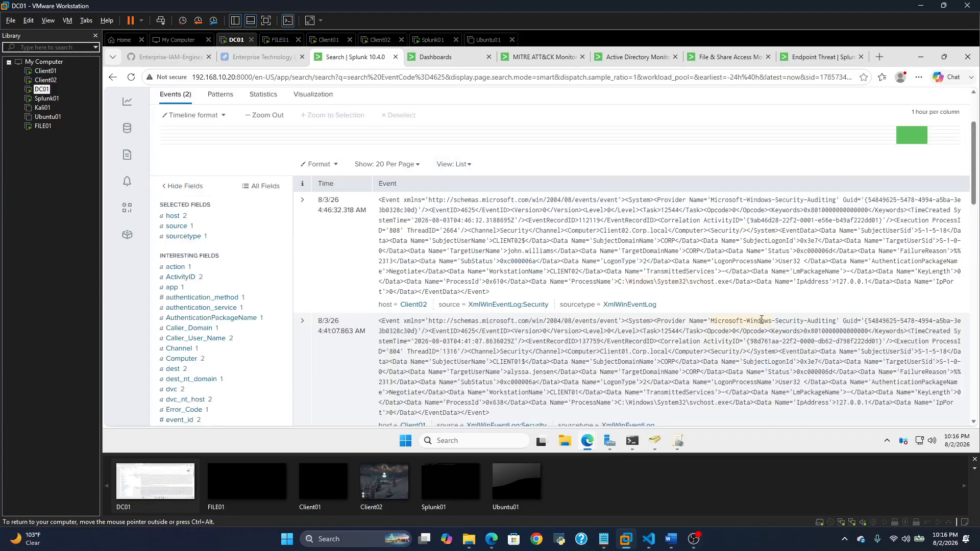
# - Search for account lockout events with EventCode=4740, and check the Statistics and Events views of the results
pyautogui.scroll(3, 556, 293)
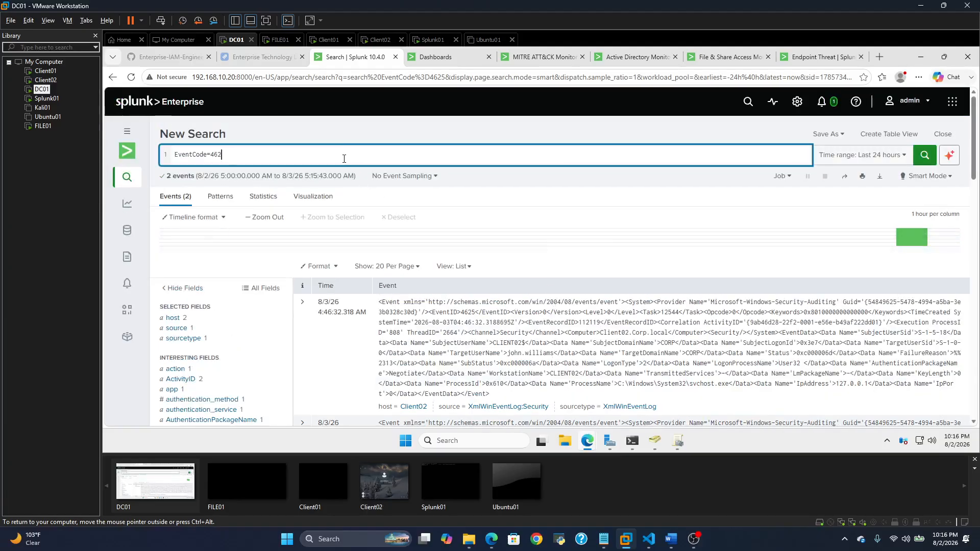
pyautogui.press('BackSpace')
pyautogui.press('BackSpace')
pyautogui.write('7')
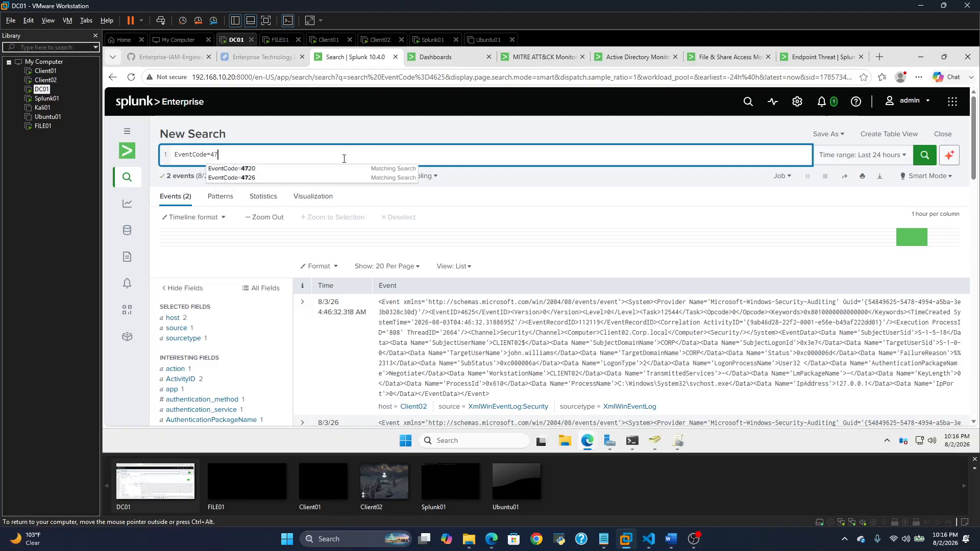
pyautogui.write('4')
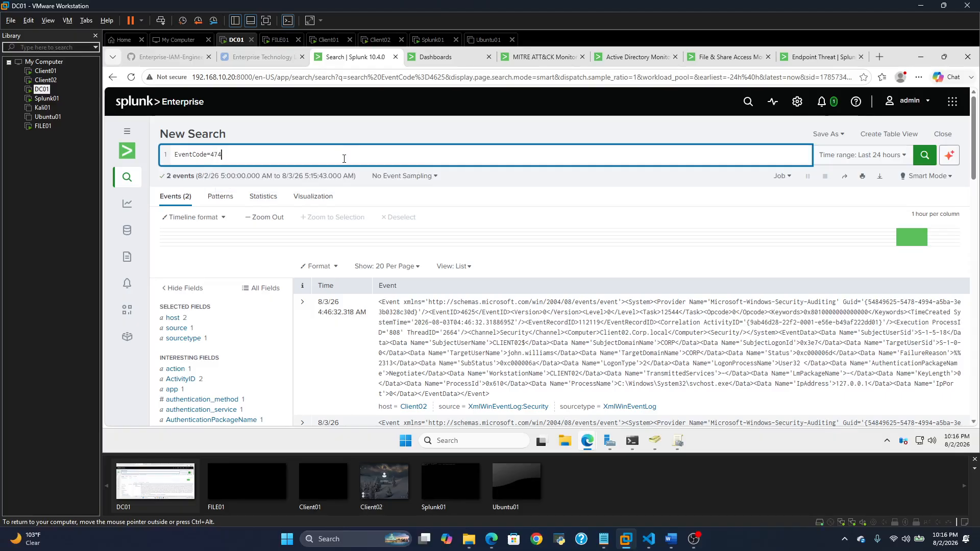
pyautogui.write('0')
pyautogui.press('Return')
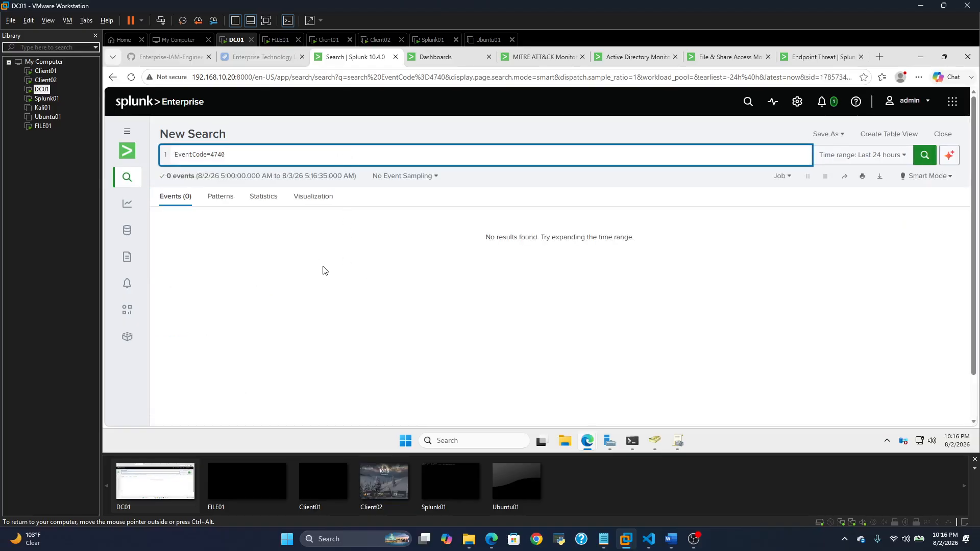
pyautogui.click(263, 200)
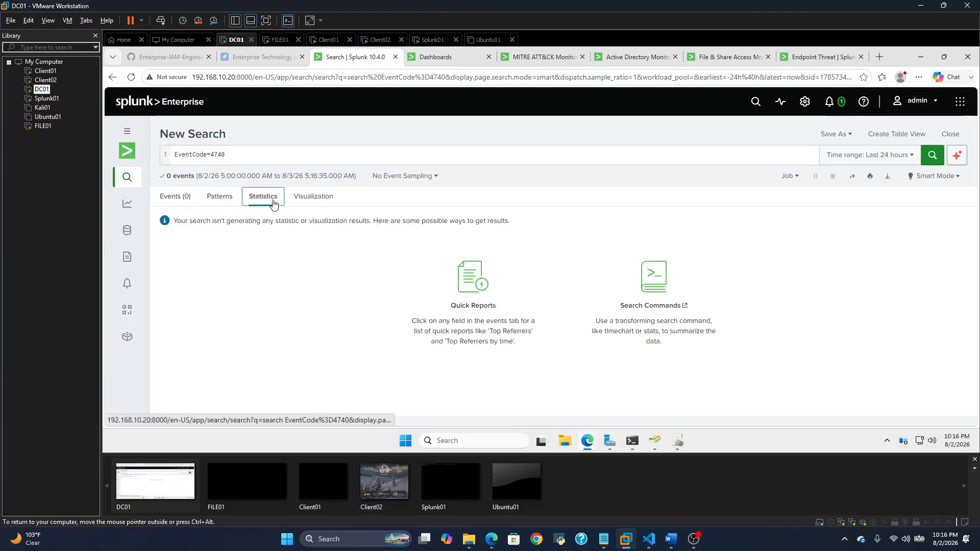
pyautogui.click(176, 198)
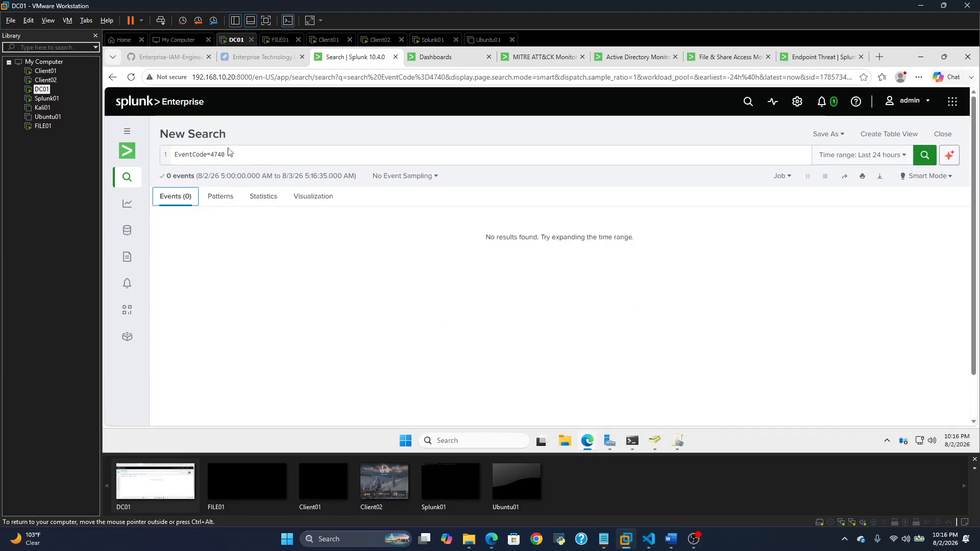
# - On the Client01 virtual machine, repeatedly submit incorrect passwords for the displayed account to trigger an account lockout
pyautogui.click(35, 73)
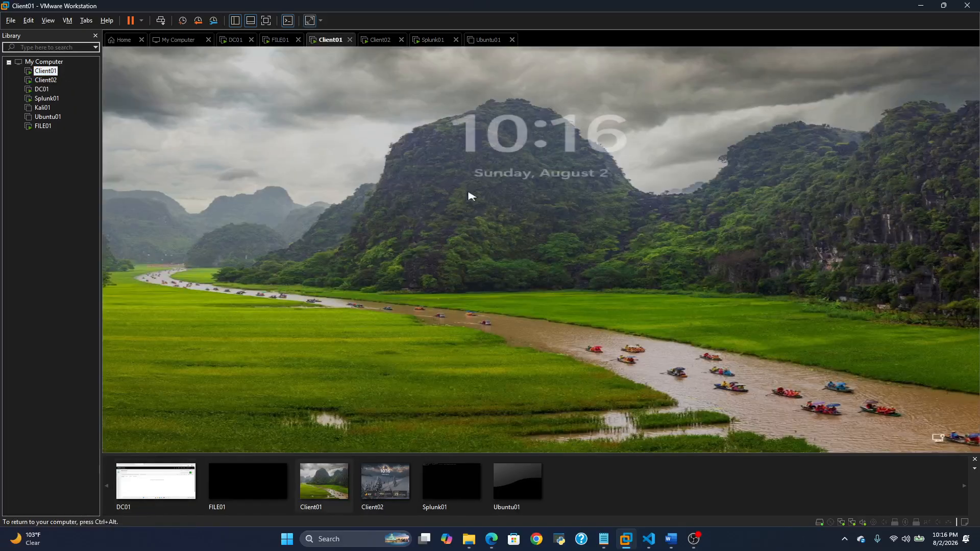
pyautogui.click(373, 172)
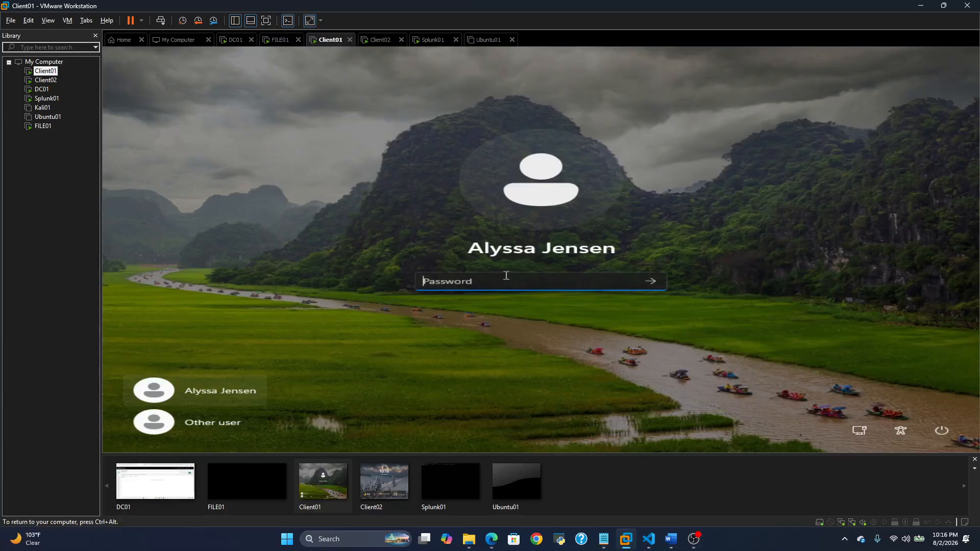
pyautogui.write('Pa•••••')
pyautogui.press('Return')
pyautogui.press('Return')
pyautogui.write('•••')
pyautogui.press('Return')
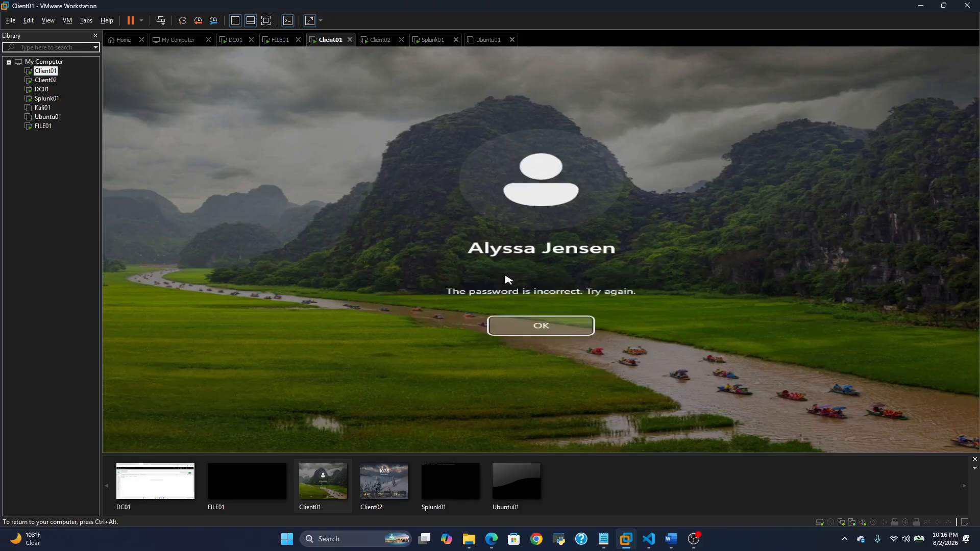
pyautogui.press('Return')
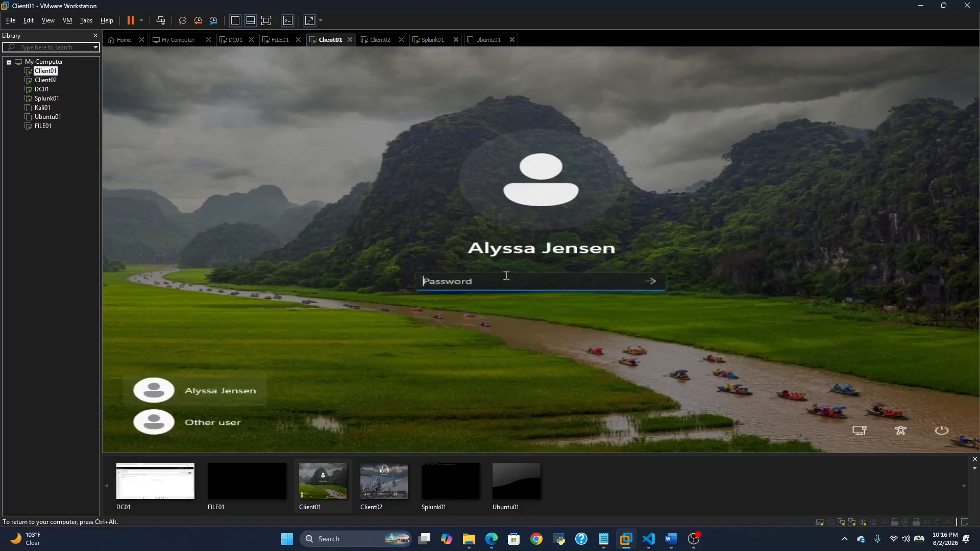
pyautogui.write('••••••')
pyautogui.press('Return')
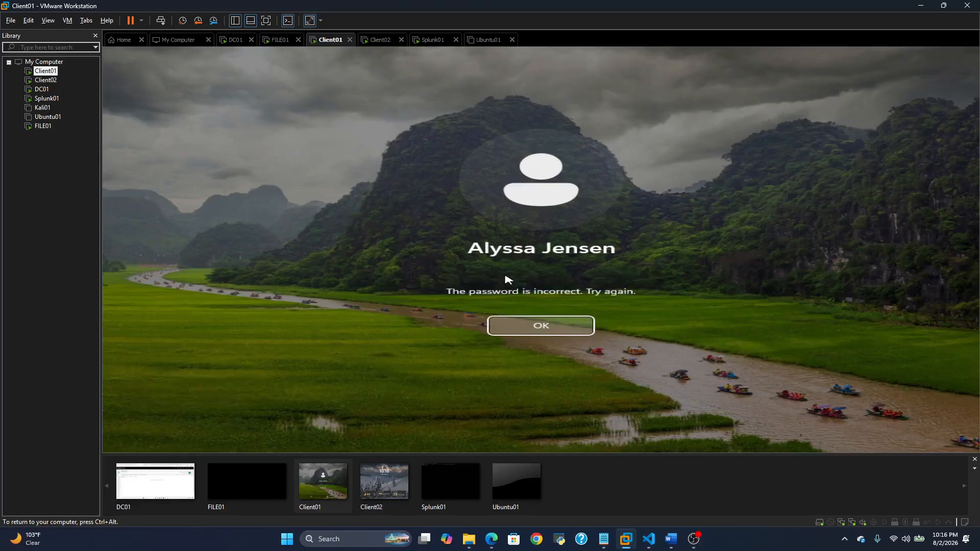
pyautogui.press('Return')
pyautogui.write('••••••••••')
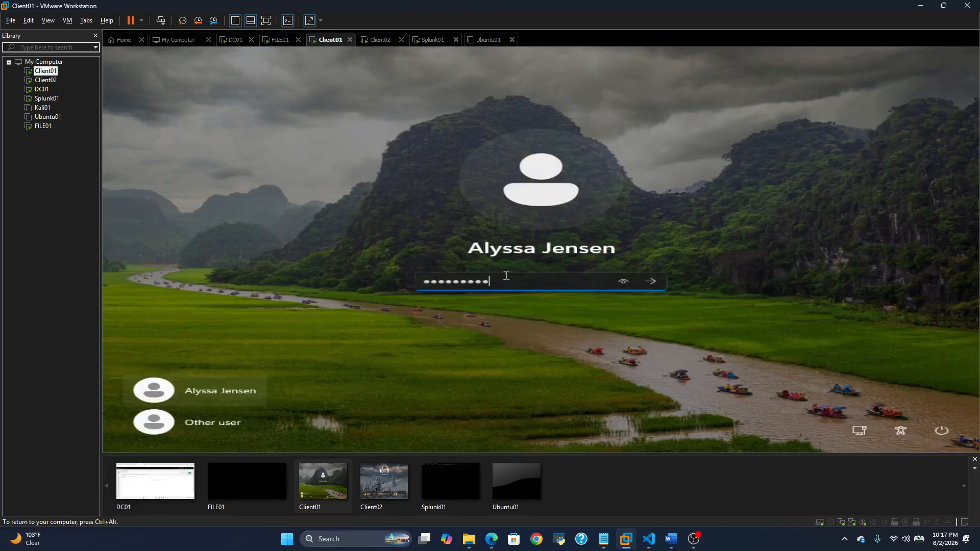
pyautogui.write('••••')
pyautogui.press('Return')
pyautogui.press('Return')
pyautogui.write('•••••••••••••••••')
pyautogui.press('Return')
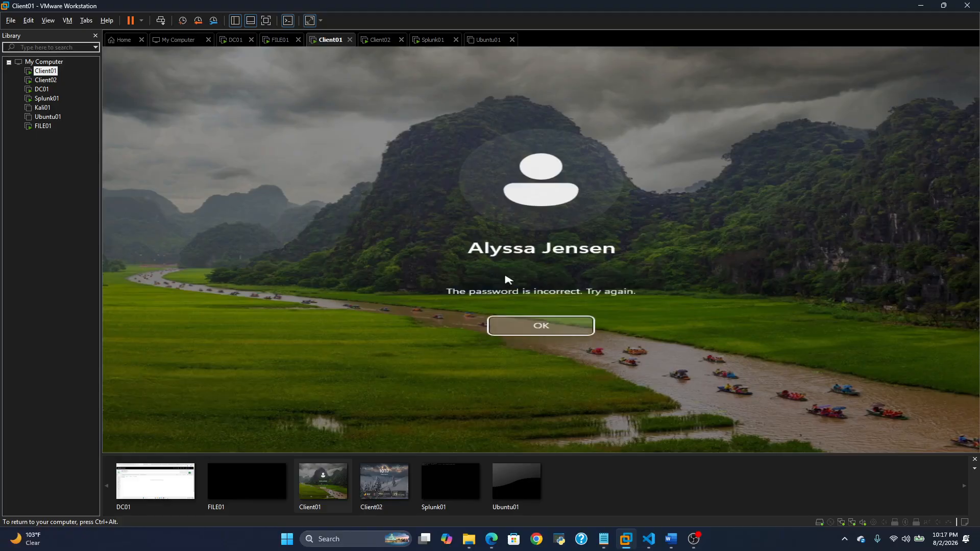
pyautogui.click(536, 326)
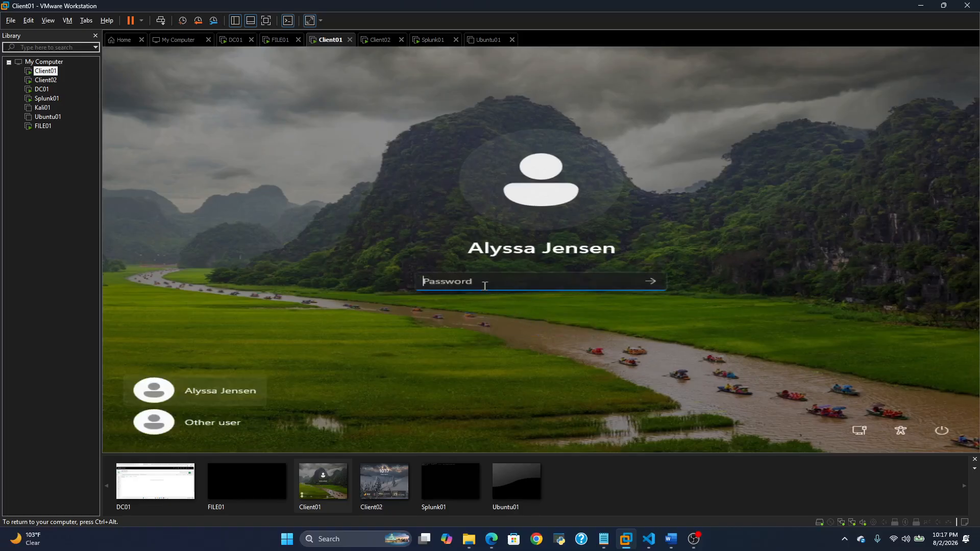
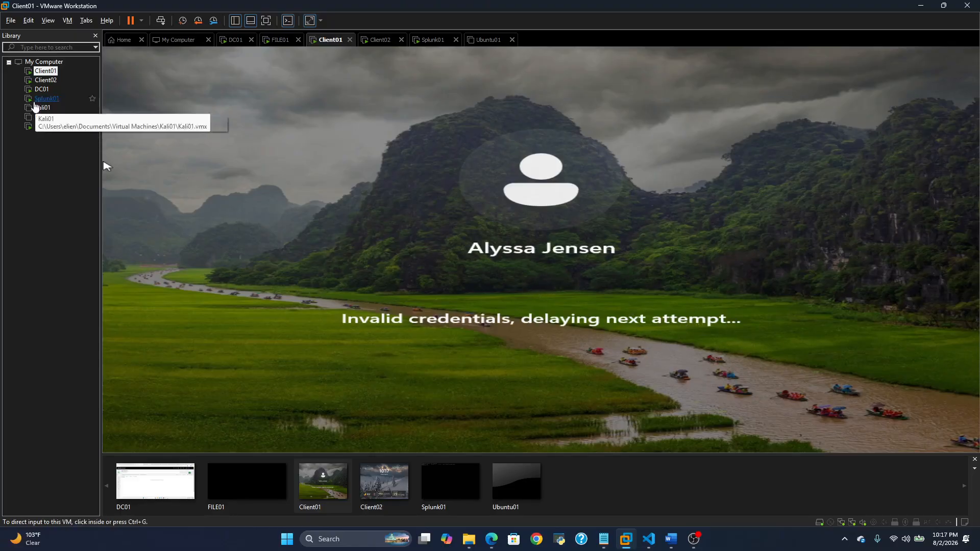
# - Return to the DC01 virtual machine and rerun the EventCode=4740 search
pyautogui.doubleClick(43, 91)
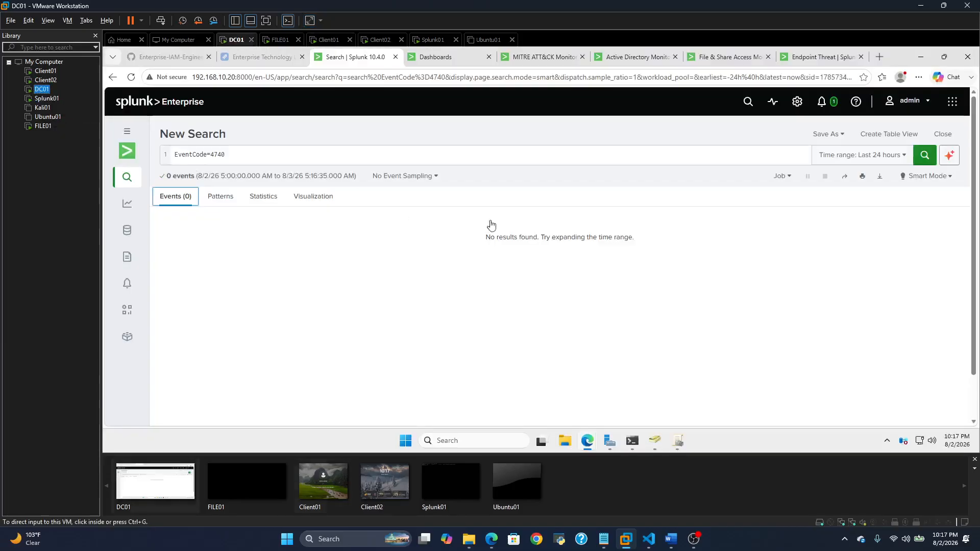
pyautogui.click(494, 365)
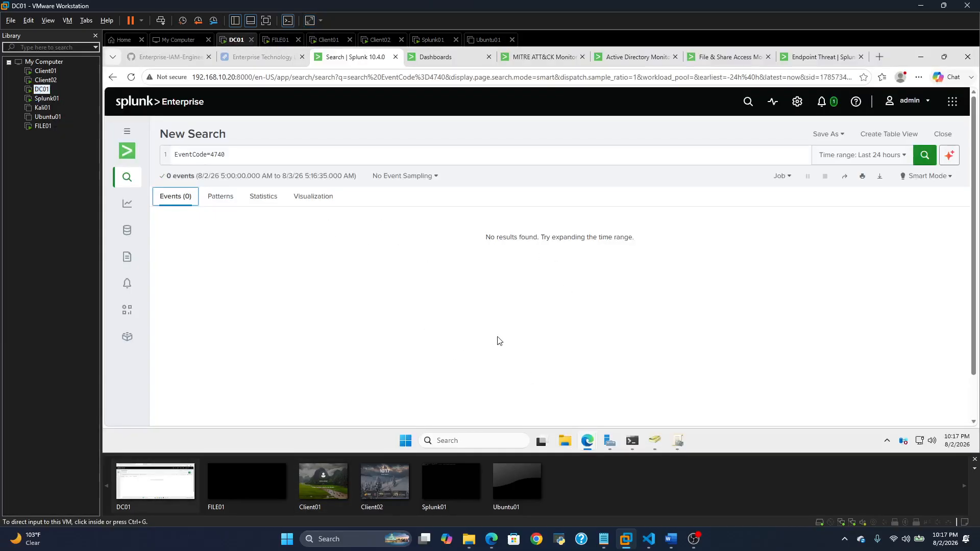
pyautogui.click(924, 154)
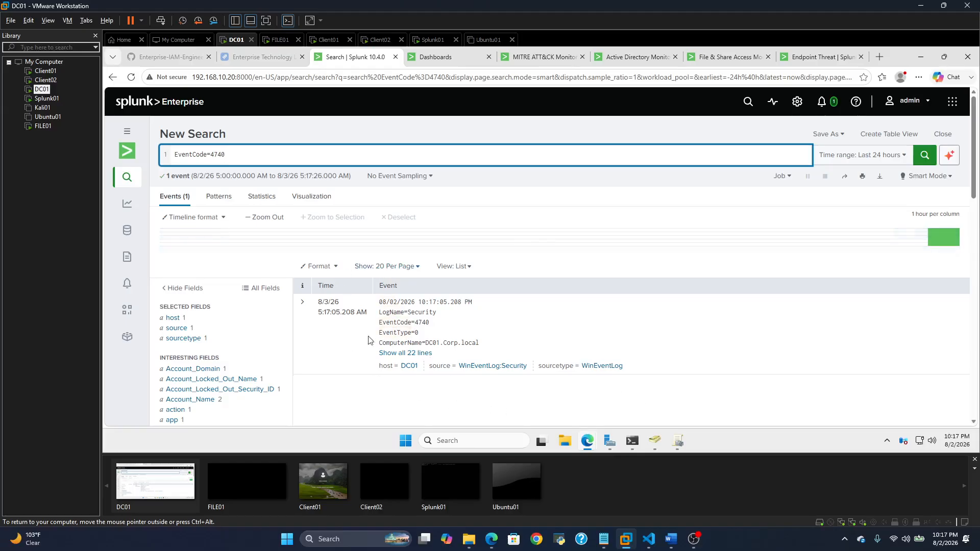
# - Expand the account lockout event to all its lines and review the locked-out account and caller computer details
pyautogui.scroll(-2, 590, 337)
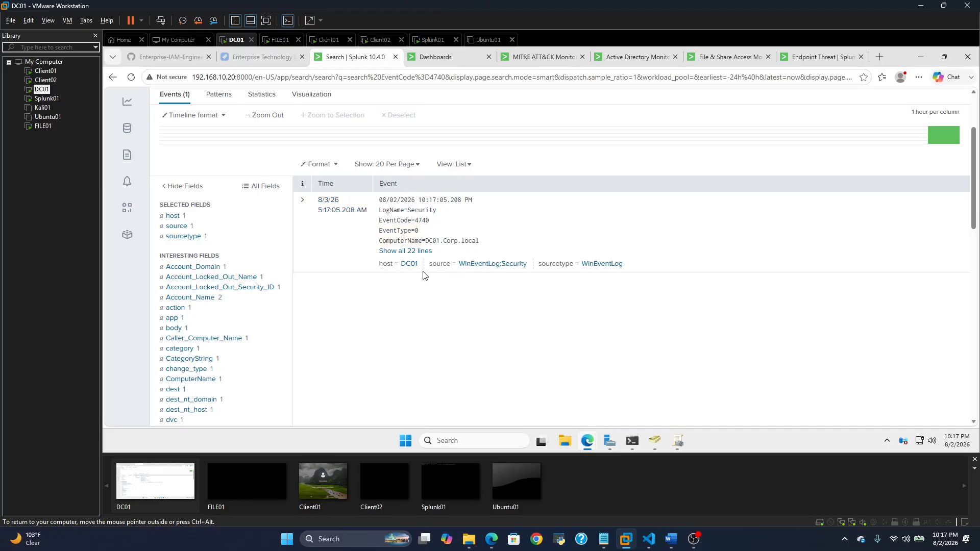
pyautogui.click(416, 252)
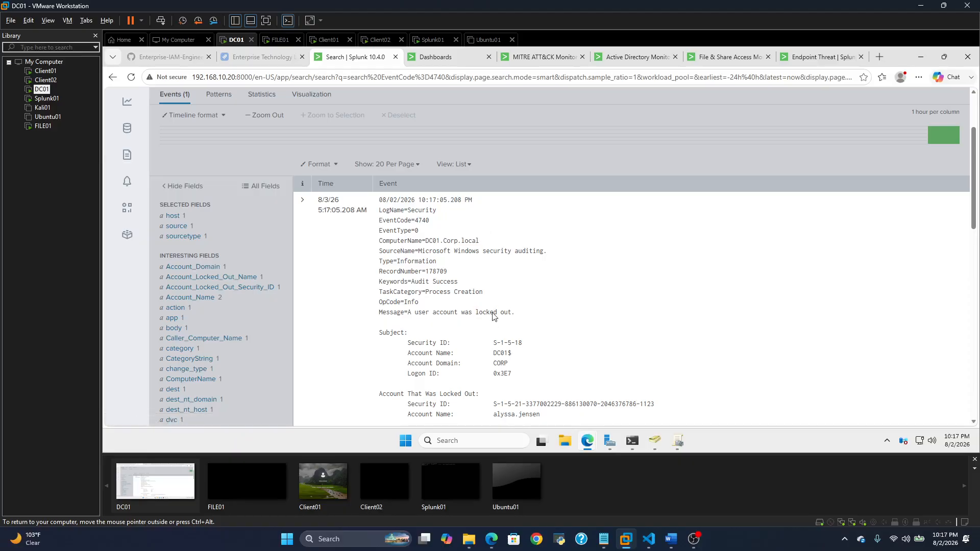
pyautogui.scroll(-2, 465, 278)
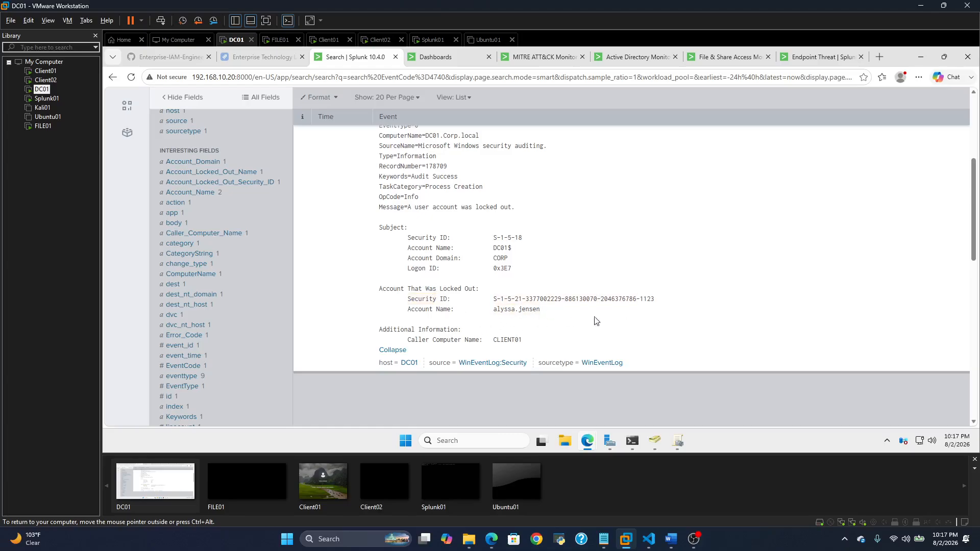
# - Check the sign-in screens of Client02 and Client01, and return to the lockout event on DC01
pyautogui.click(45, 80)
pyautogui.click(460, 258)
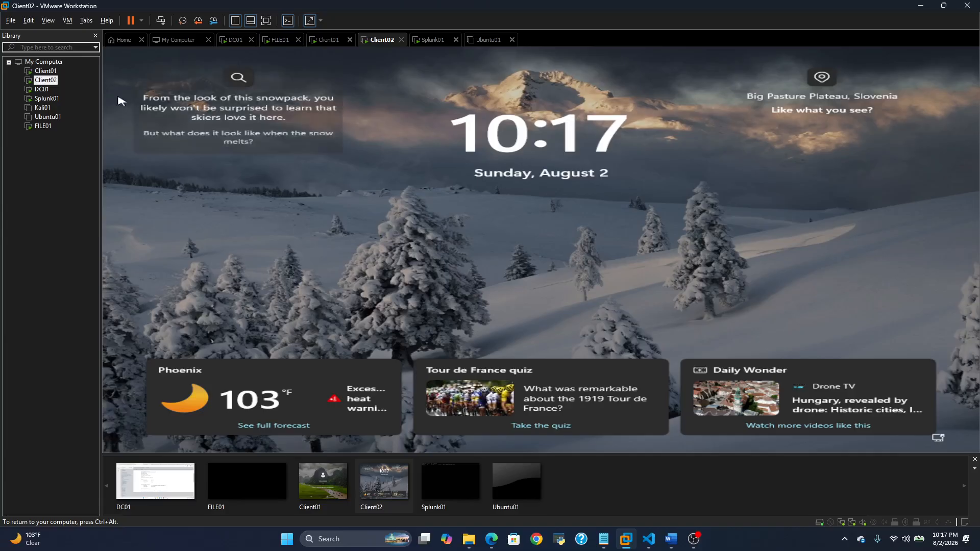
pyautogui.click(45, 71)
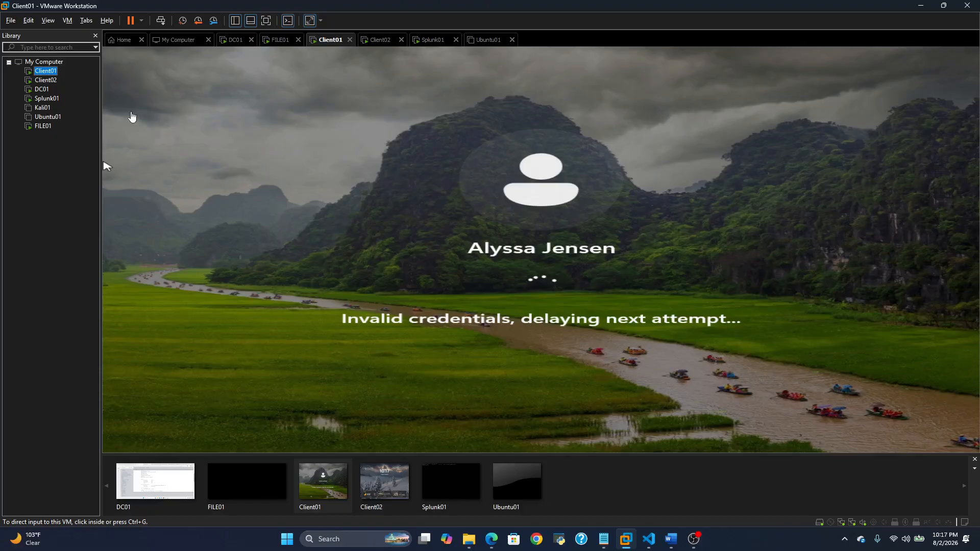
pyautogui.click(41, 89)
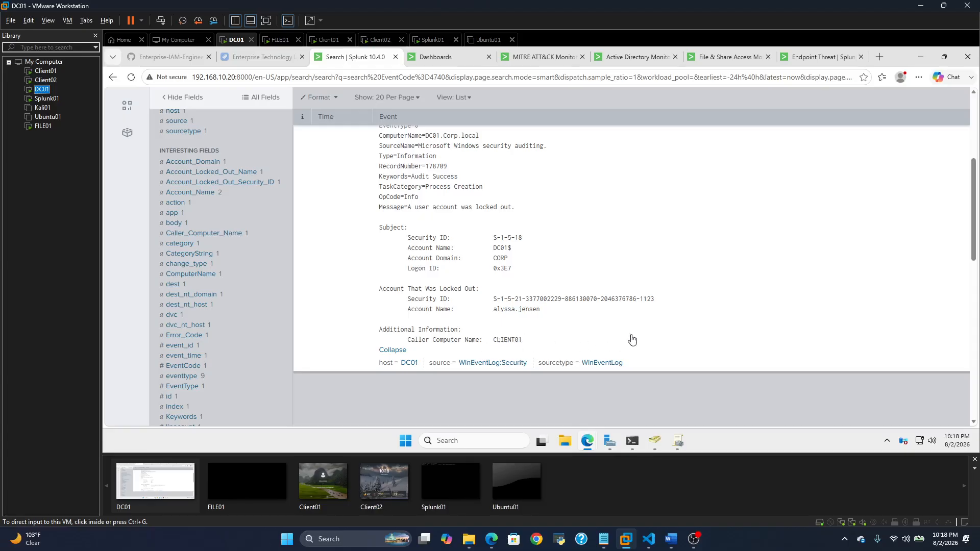
# - Search for process creation events with EventCode=1, and open the Patterns view of the results
pyautogui.scroll(2, 870, 226)
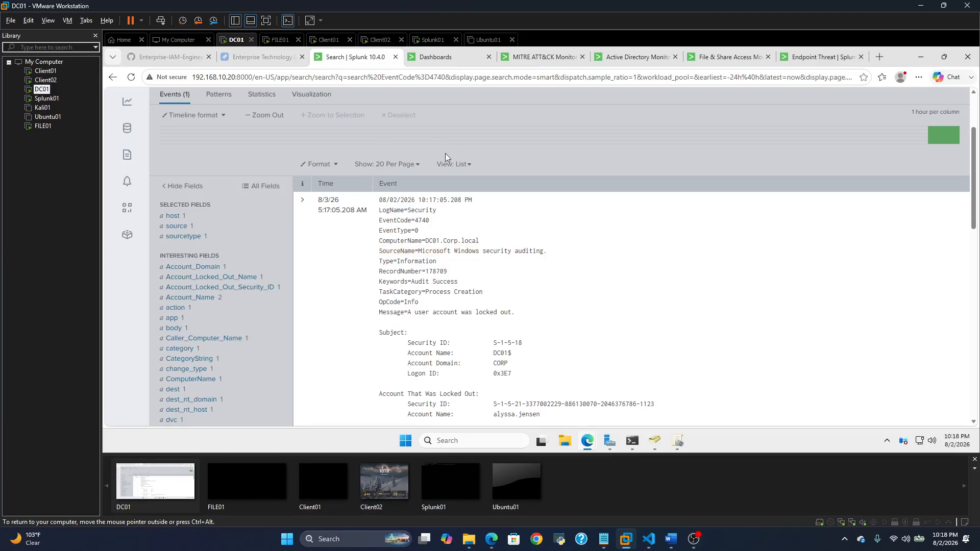
pyautogui.scroll(2, 718, 166)
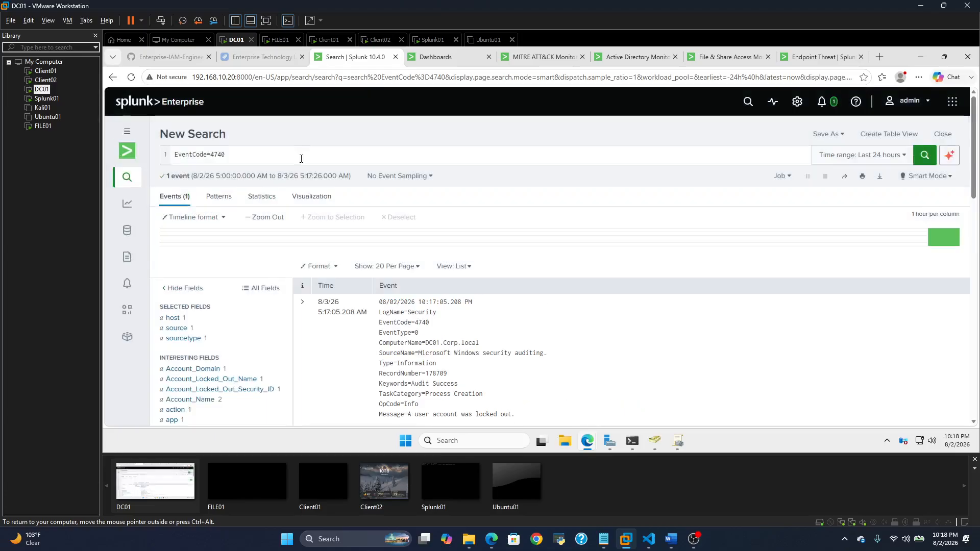
pyautogui.doubleClick(300, 161)
pyautogui.press('BackSpace')
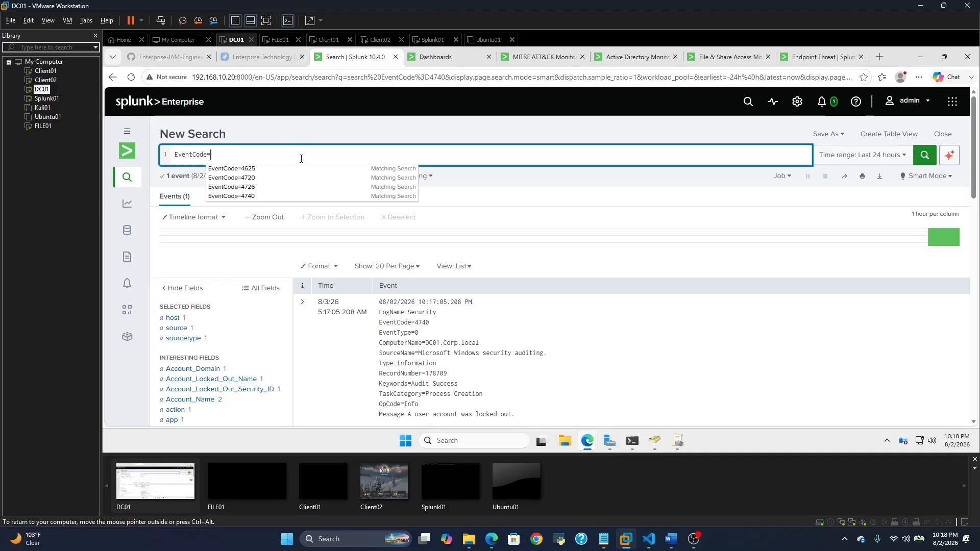
pyautogui.press('Return')
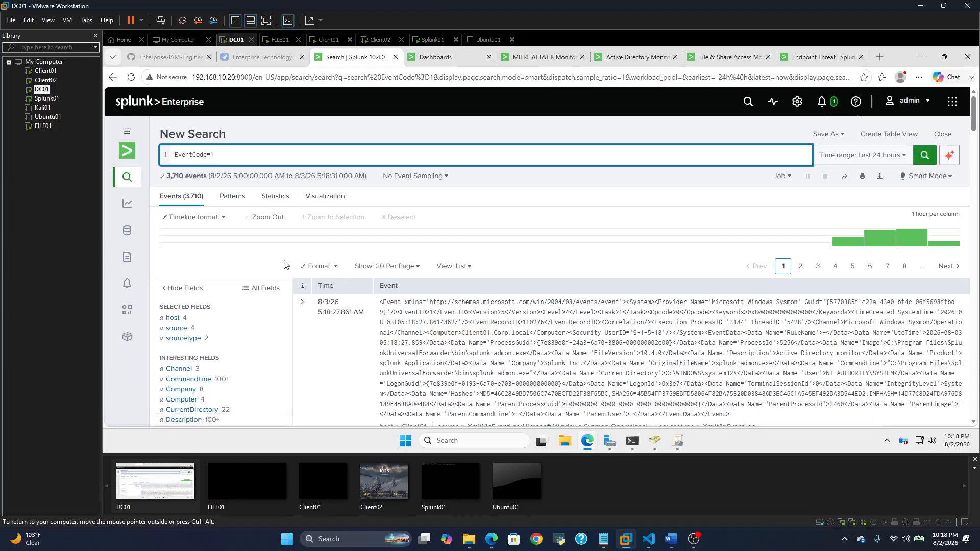
pyautogui.click(230, 205)
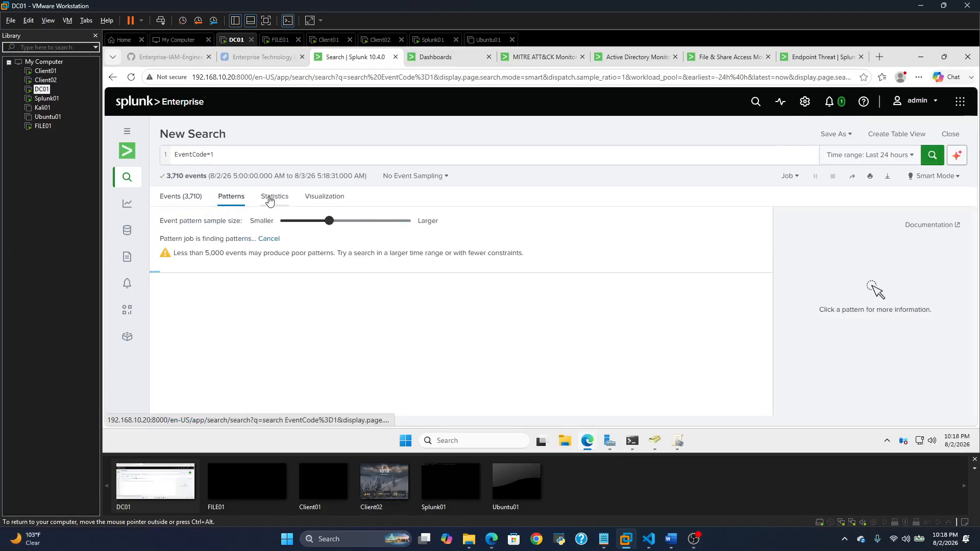
# - Check the Statistics and Visualization views of the EventCode=1 results and return to the event list
pyautogui.click(274, 197)
pyautogui.click(310, 201)
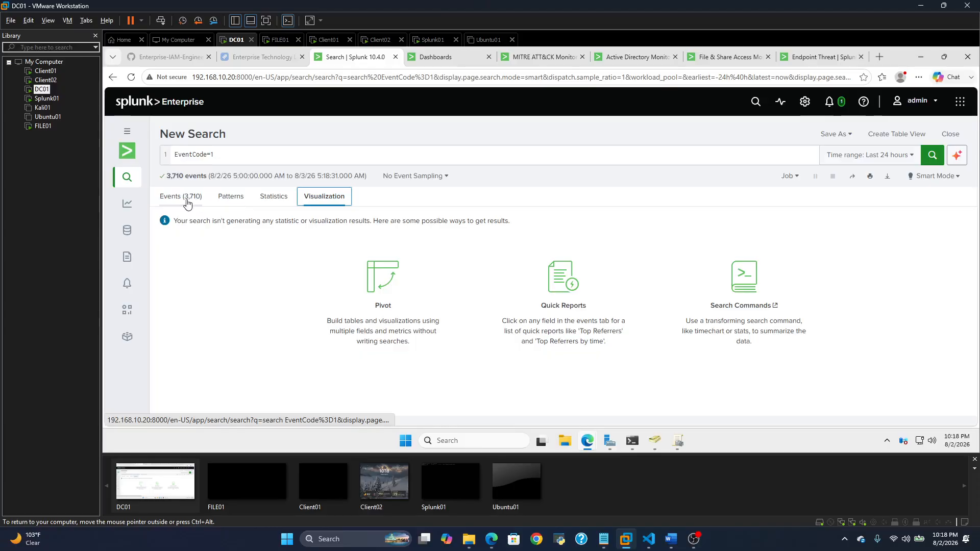
pyautogui.click(178, 203)
# - Examine the Sysmon process creation events, including their images, command lines, parent processes and host computers
pyautogui.scroll(-10, 472, 292)
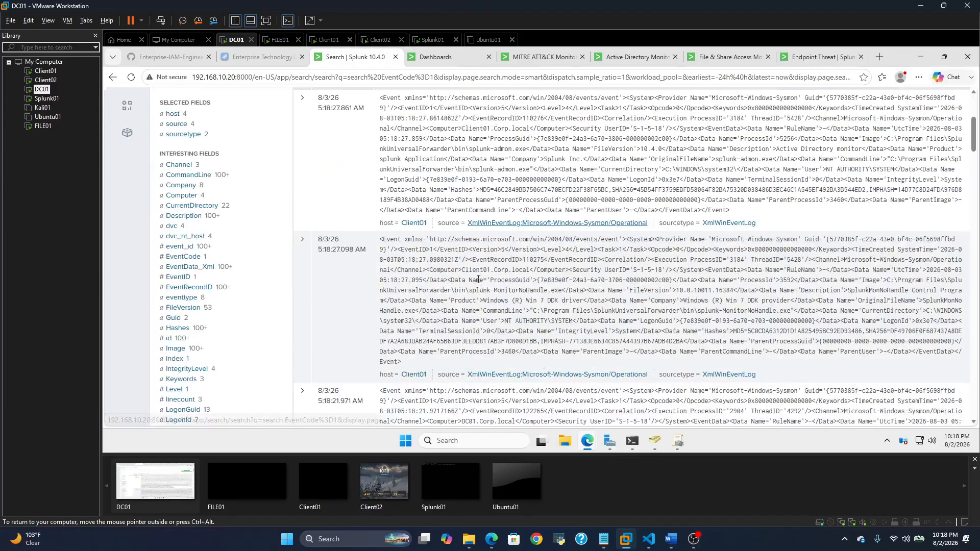
pyautogui.scroll(10, 481, 295)
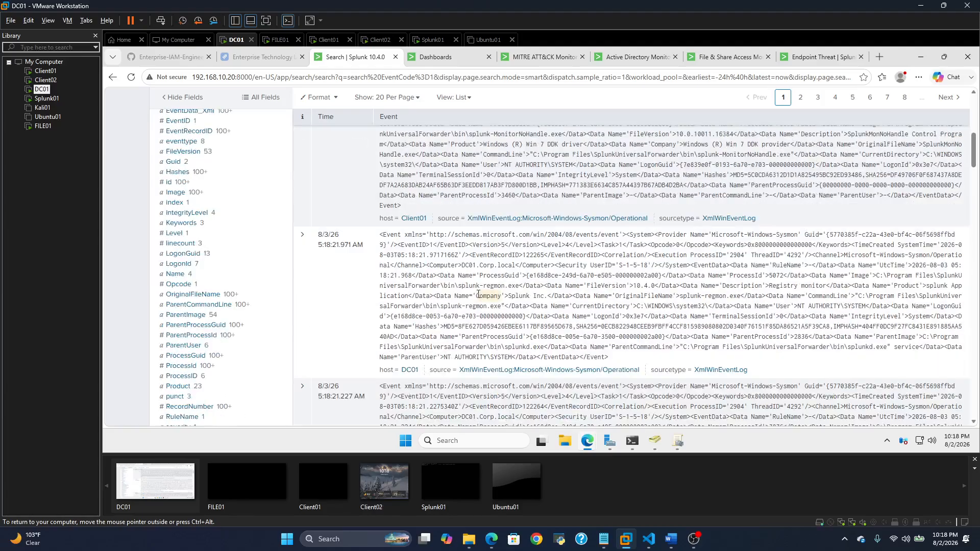
pyautogui.scroll(-3, 520, 292)
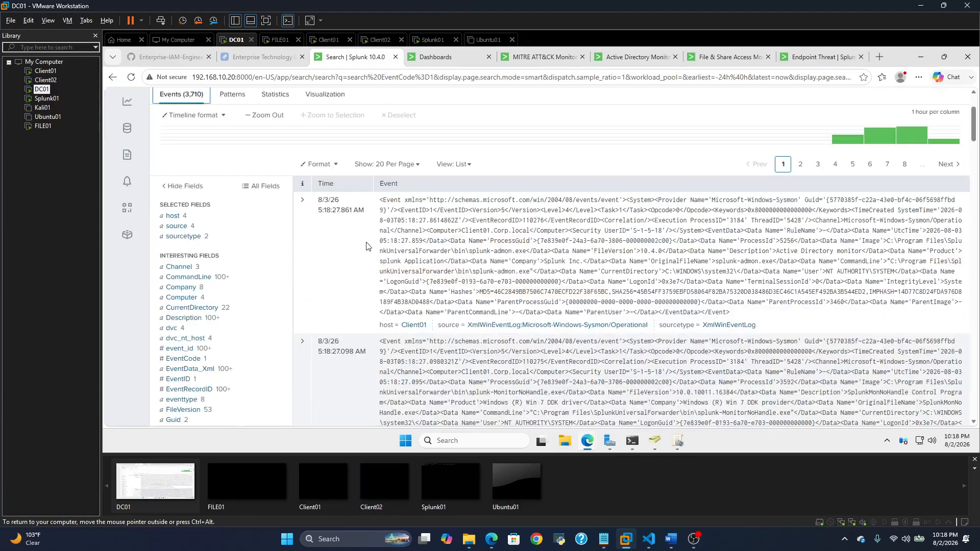
pyautogui.scroll(2, 376, 202)
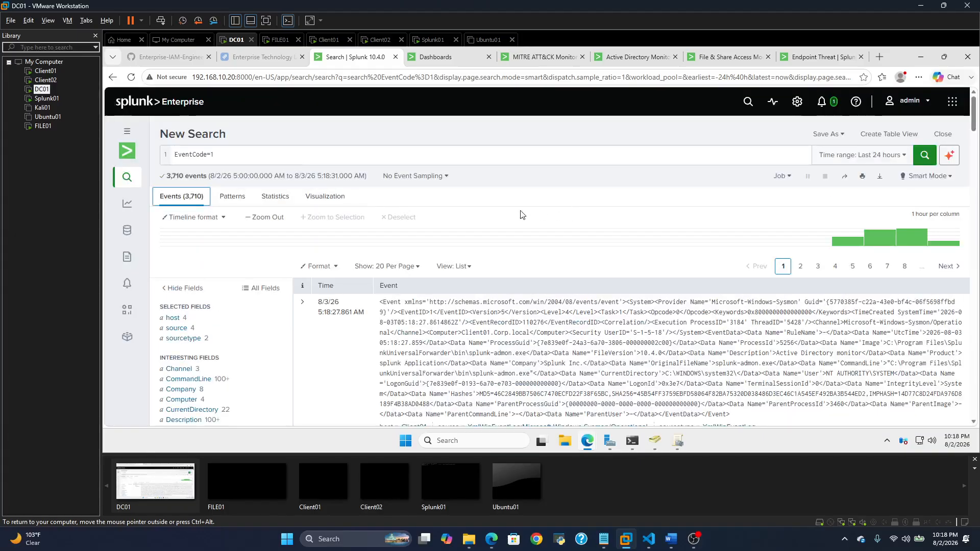
pyautogui.click(894, 159)
pyautogui.click(896, 161)
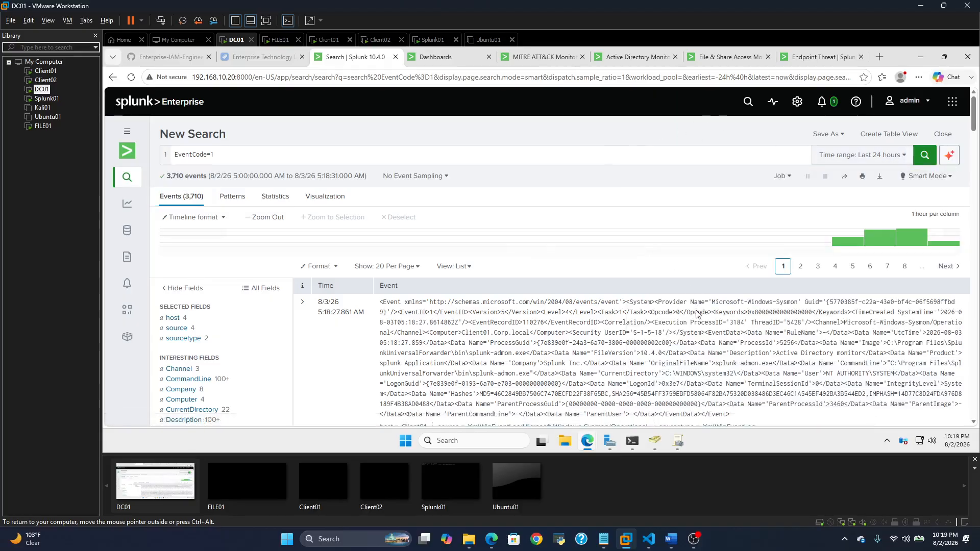
pyautogui.scroll(-3, 642, 274)
pyautogui.scroll(-4, 642, 274)
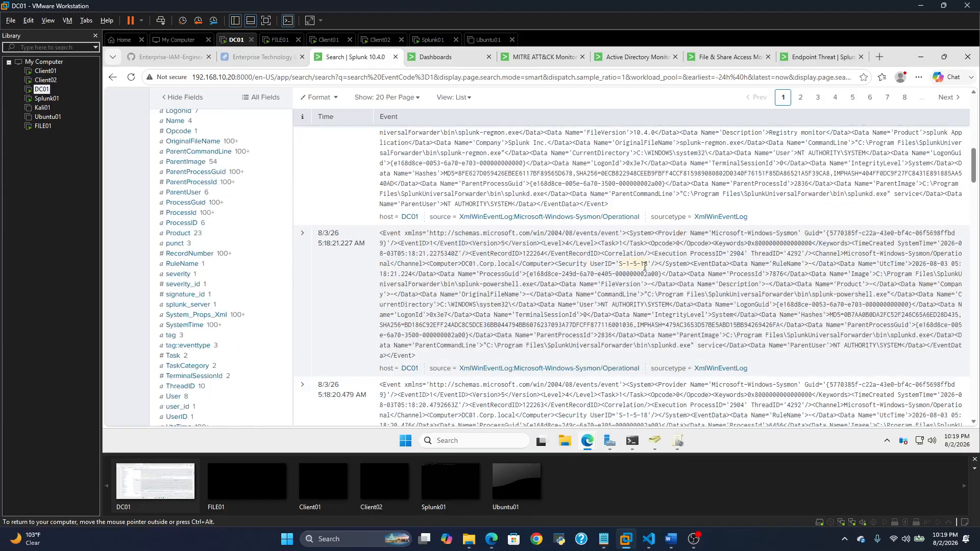
pyautogui.scroll(7, 690, 329)
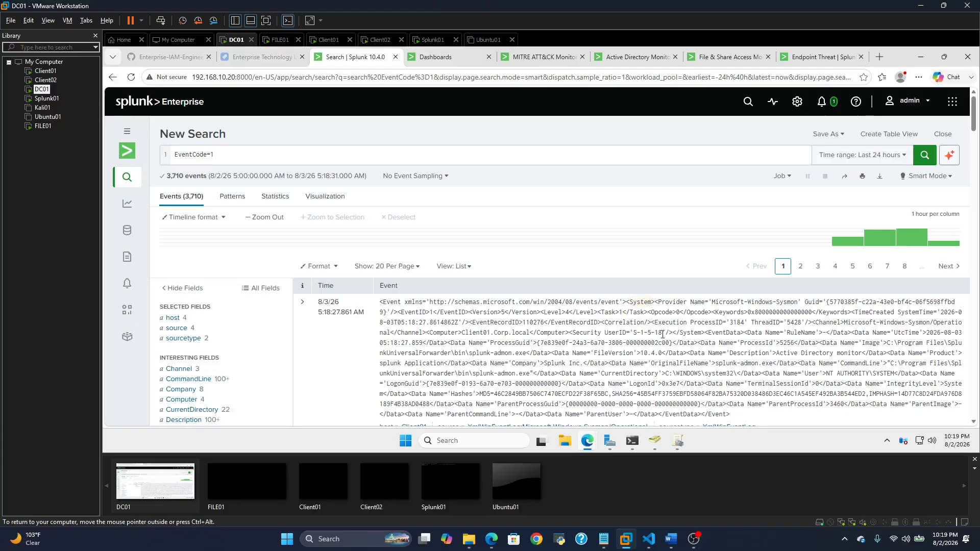
# - Search for DNS query events with EventCode=22, and review the query names, results and users in the events
pyautogui.click(267, 155)
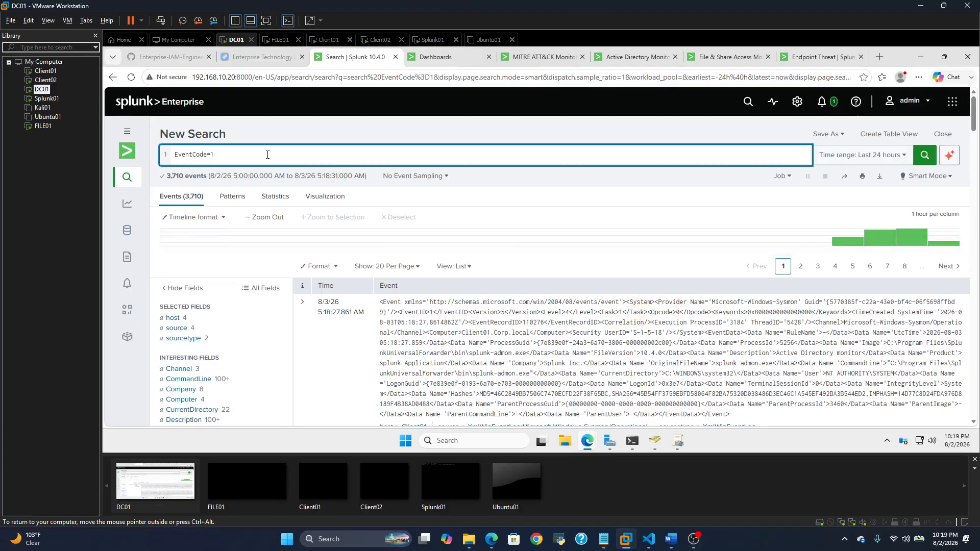
pyautogui.press('BackSpace')
pyautogui.write('22')
pyautogui.press('Return')
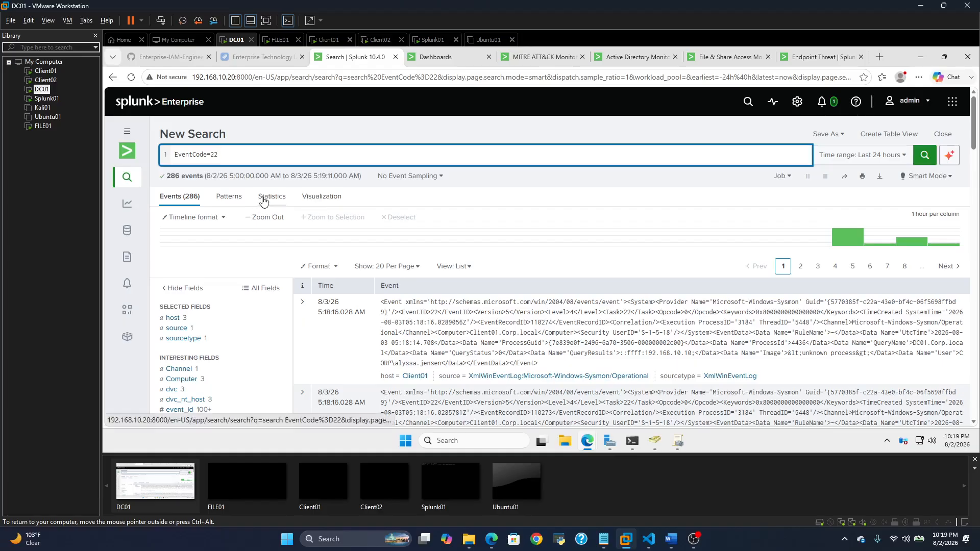
pyautogui.scroll(-3, 335, 320)
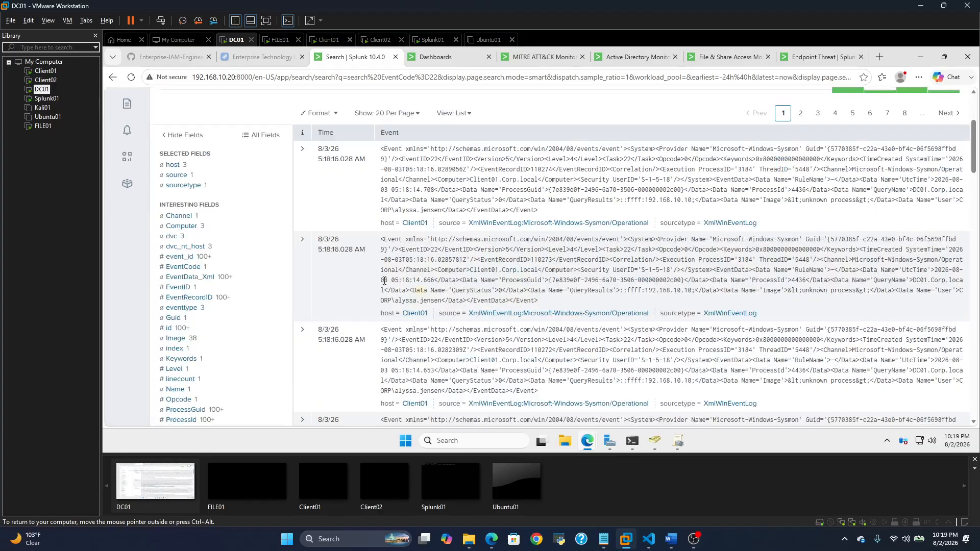
pyautogui.scroll(3, 311, 277)
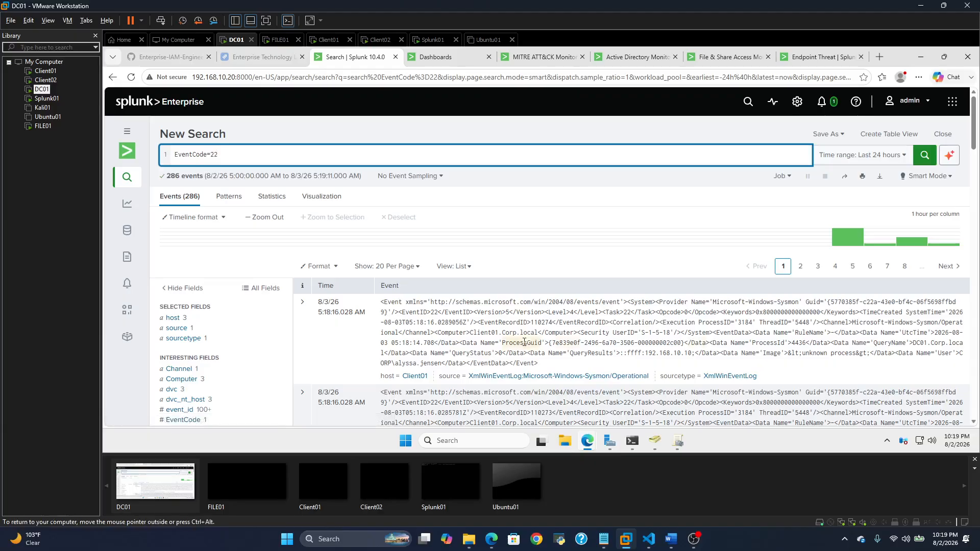
pyautogui.scroll(-4, 481, 297)
pyautogui.scroll(4, 482, 297)
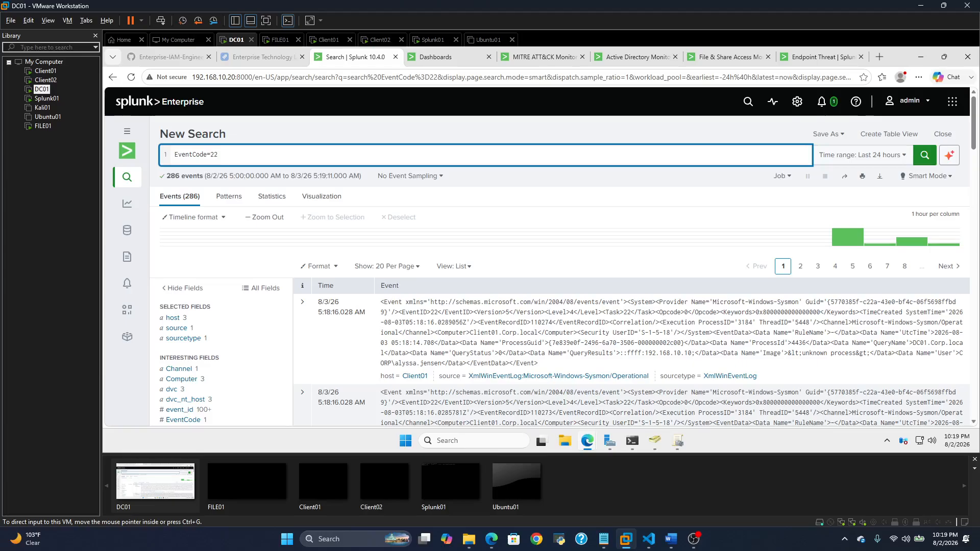
# - Switch to the open Dashboards page and look over the list of available dashboards
pyautogui.hotkey('alt', 'Tab')
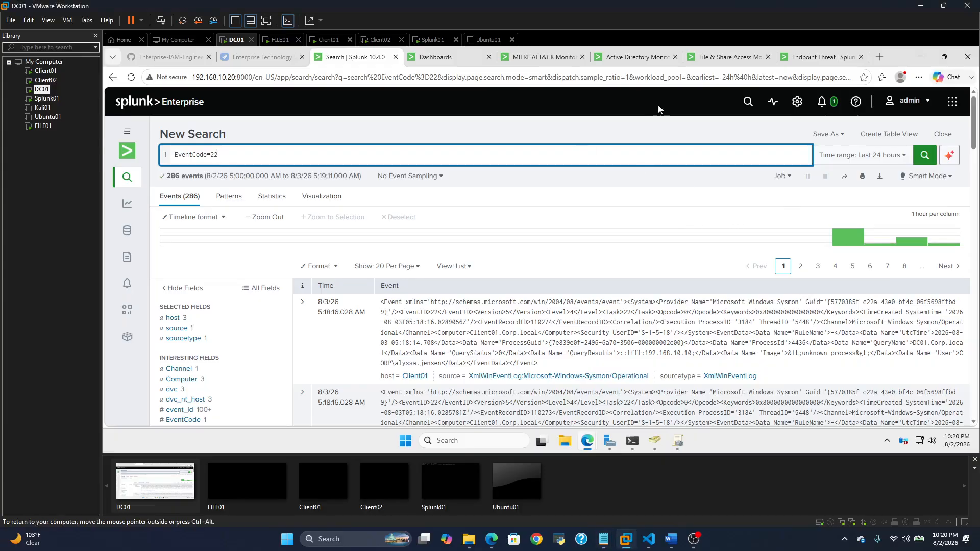
pyautogui.click(411, 62)
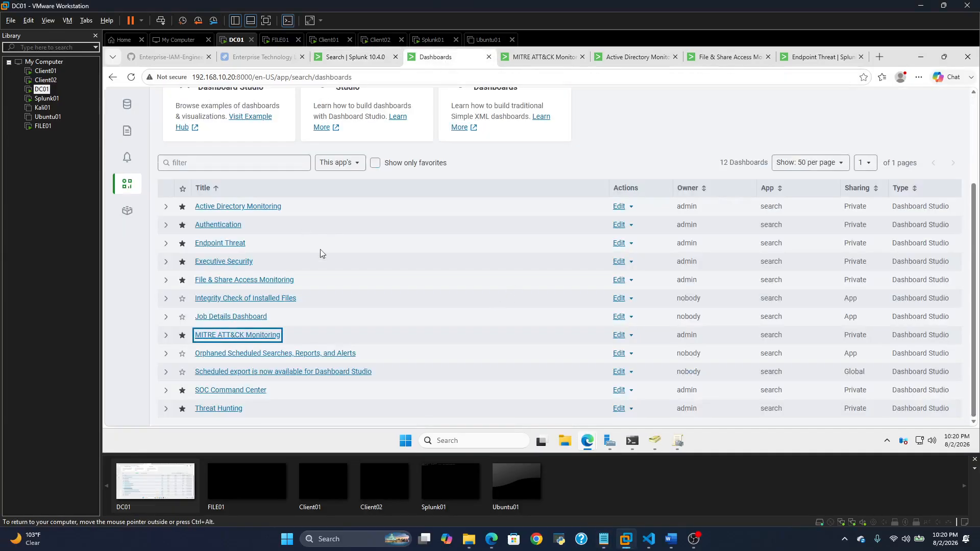
pyautogui.scroll(3, 324, 293)
pyautogui.scroll(-3, 323, 293)
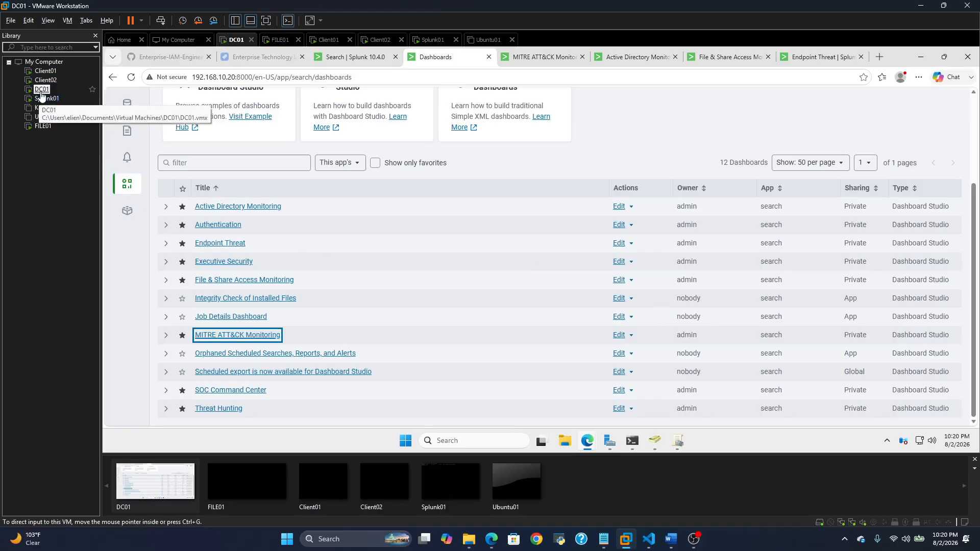
# - Switch to Active Directory Users and Computers on DC01
pyautogui.click(654, 442)
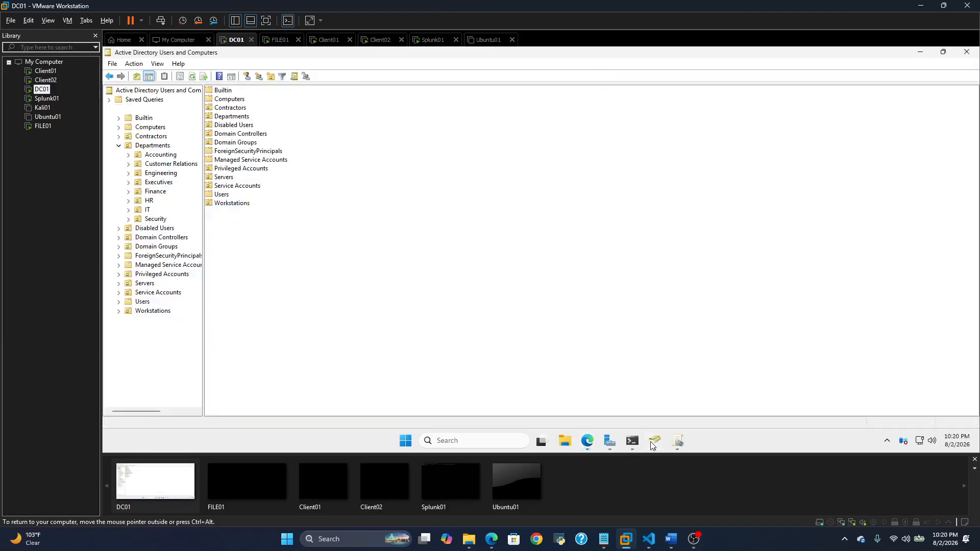